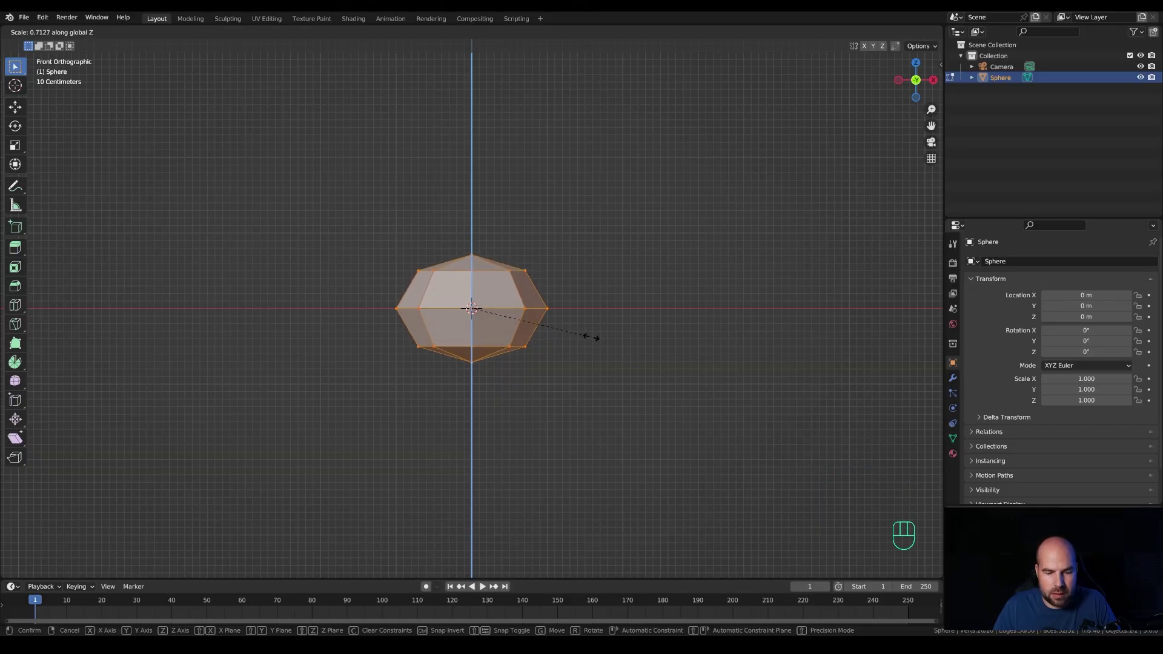
Step: Flatten the whole sphere mesh to about 0.713 along Z and raise it about 0.626 m along Z
left_click(597, 338)
key("g")
key("z")
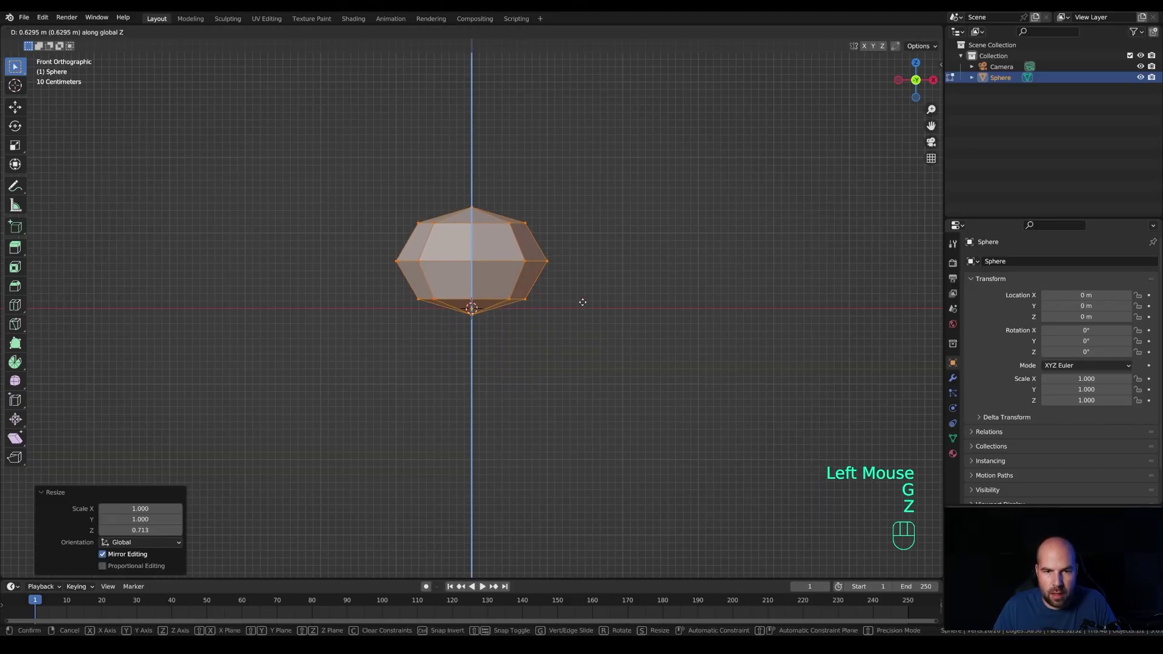
left_click(579, 302)
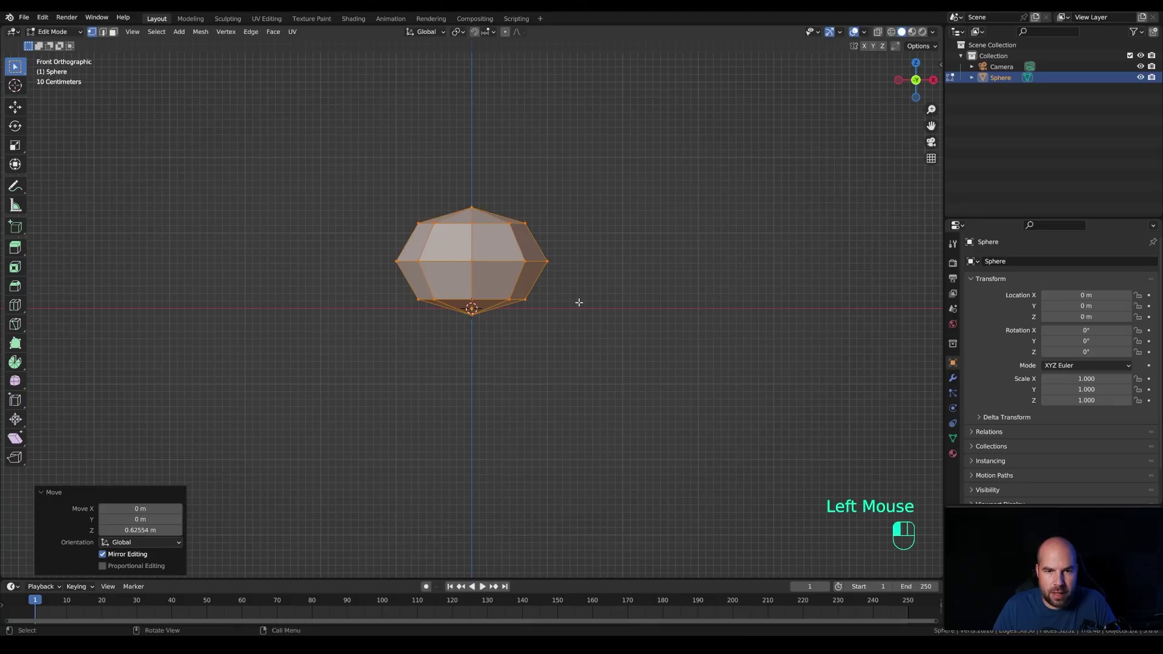
Step: Vertex-bevel the sphere's top and bottom pole vertices by about 0.381 m and delete the resulting cap faces
double_click(471, 325)
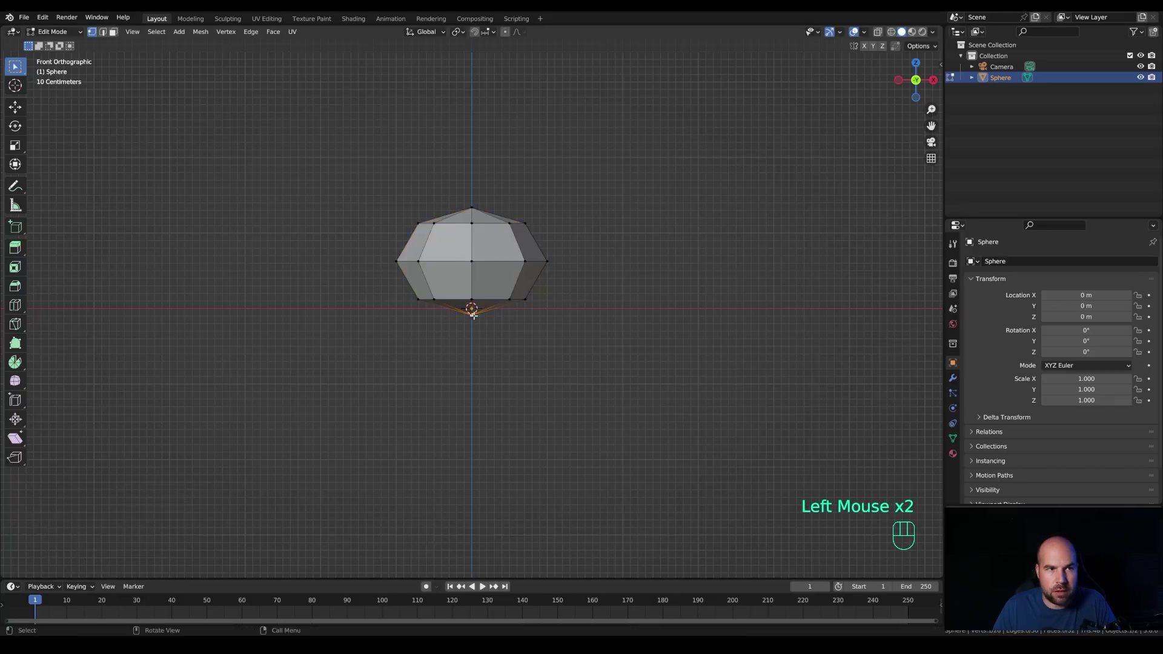
left_click(476, 202, "shift")
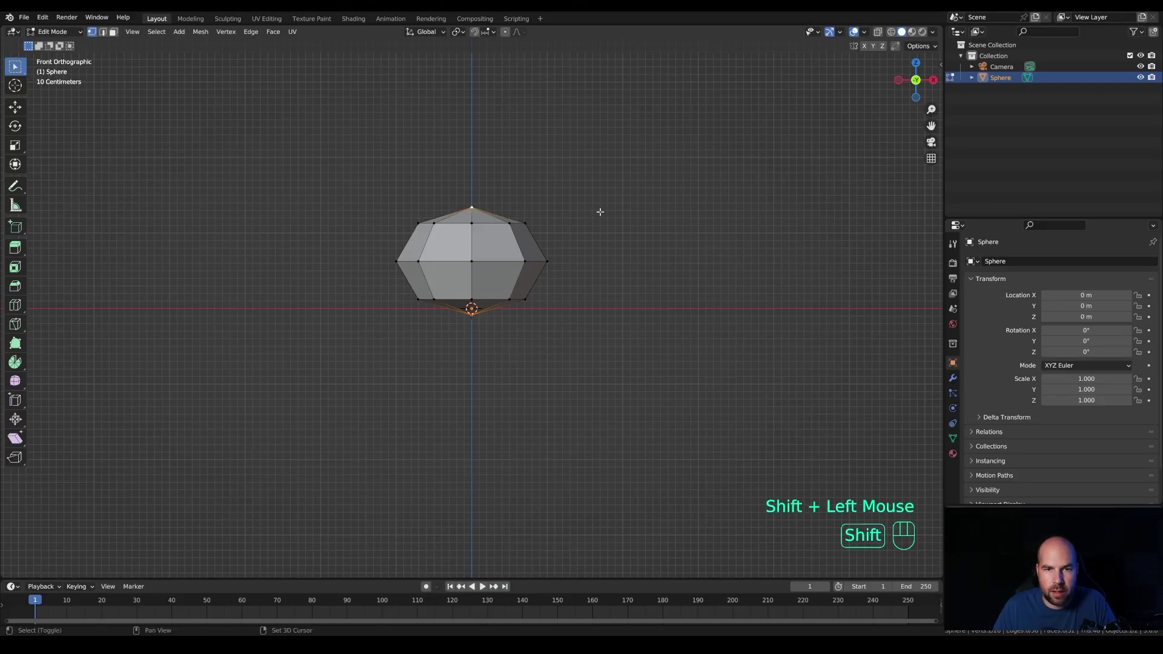
middle_click_drag(587, 203, 571, 252)
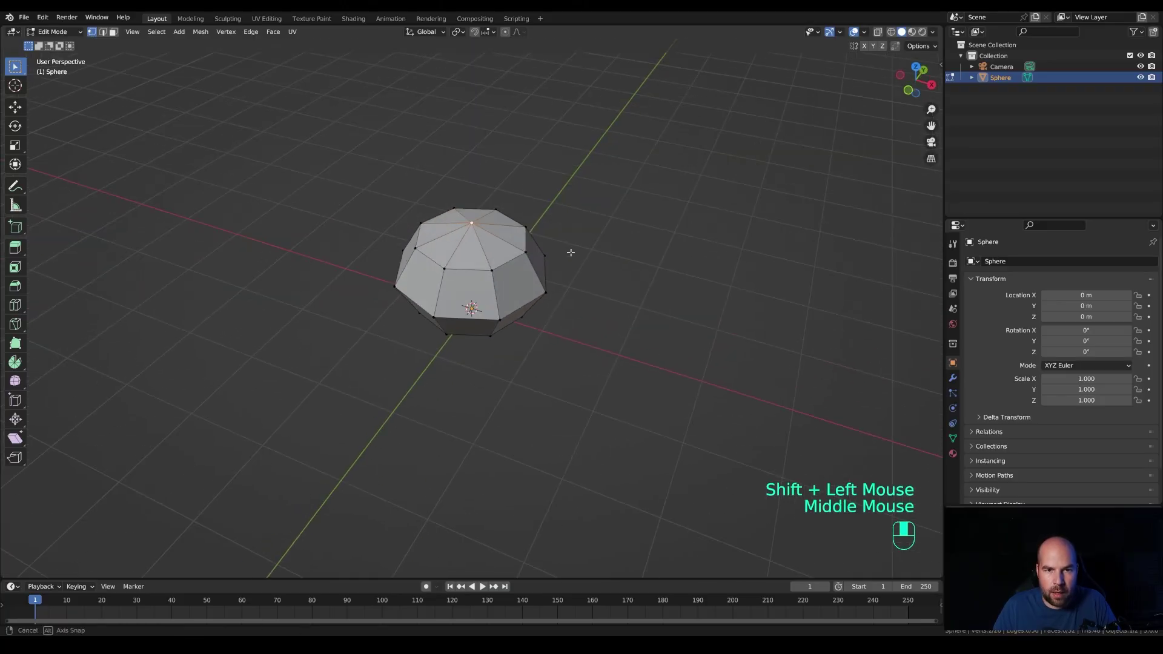
key("ctrl+b")
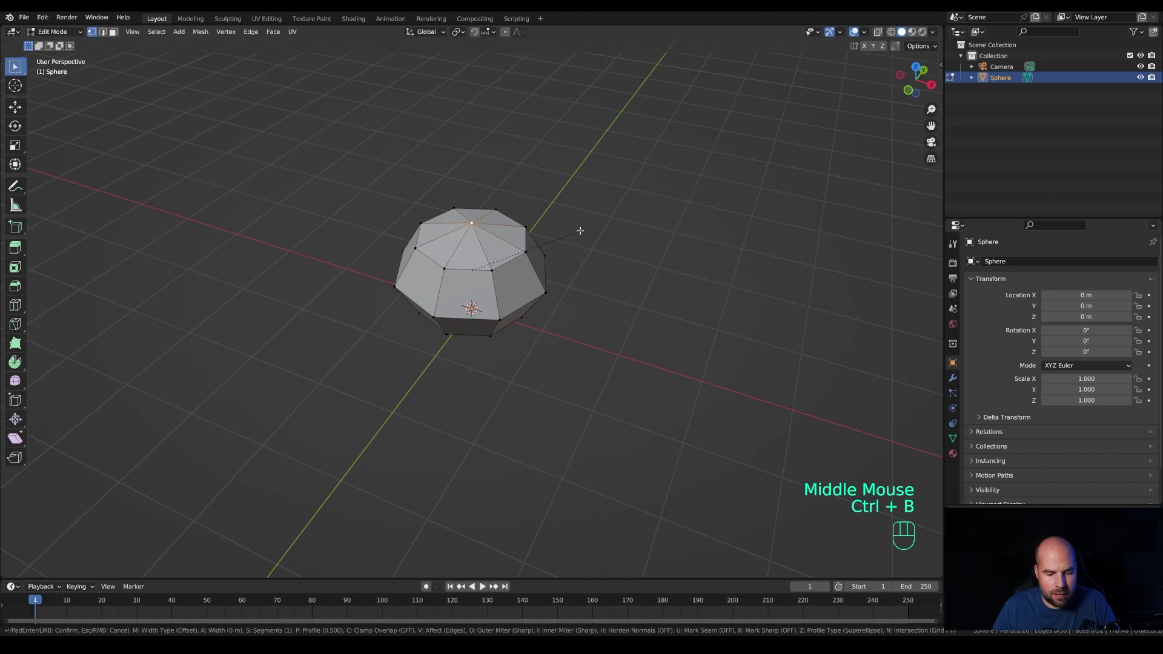
key("v")
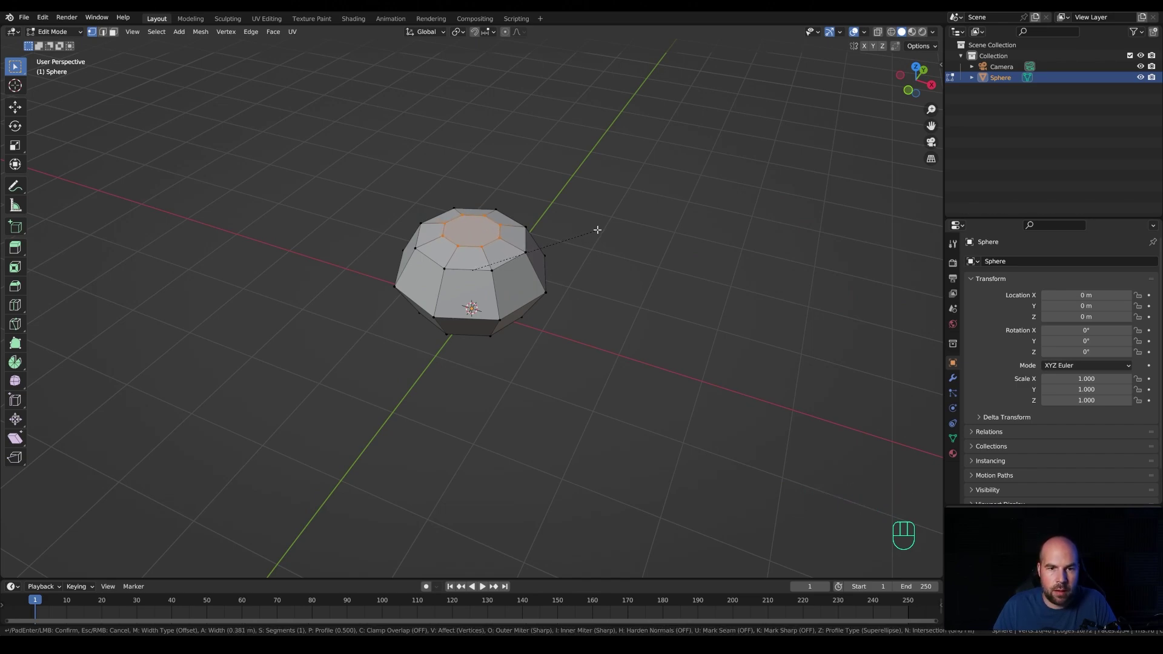
left_click(597, 229)
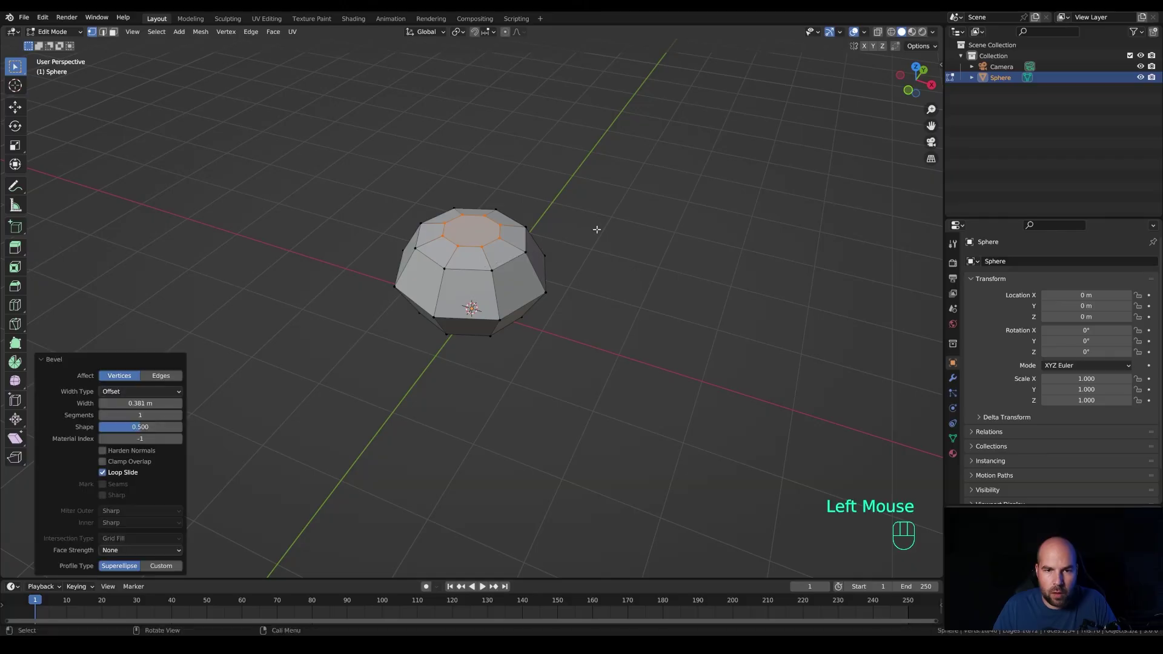
key("x")
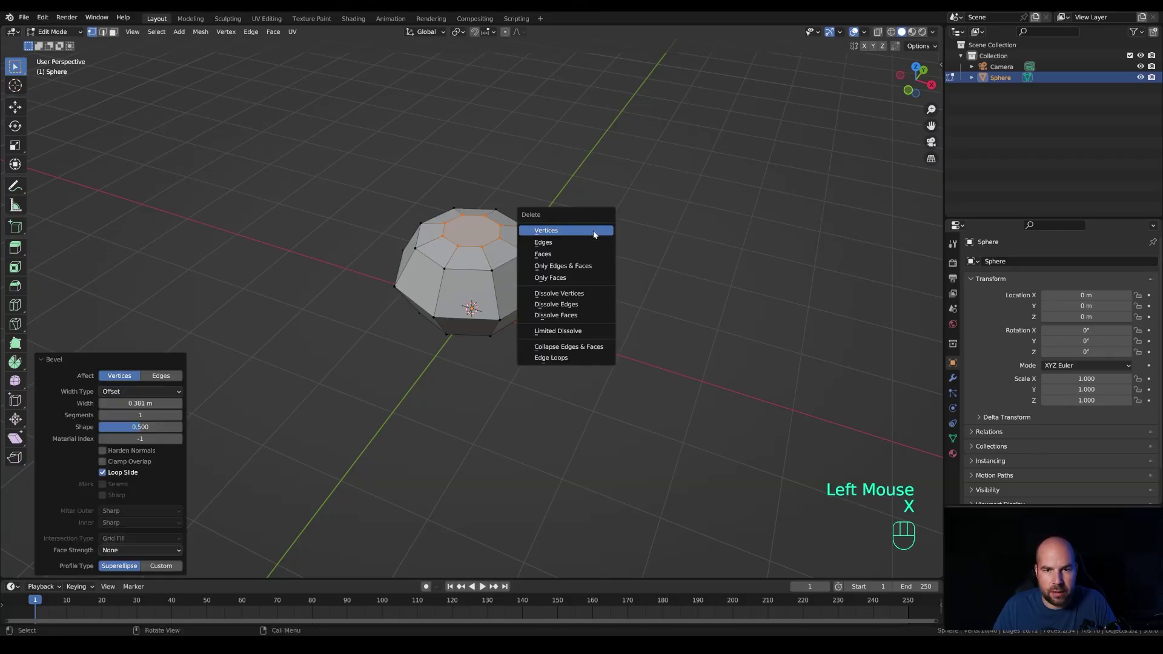
left_click(560, 255)
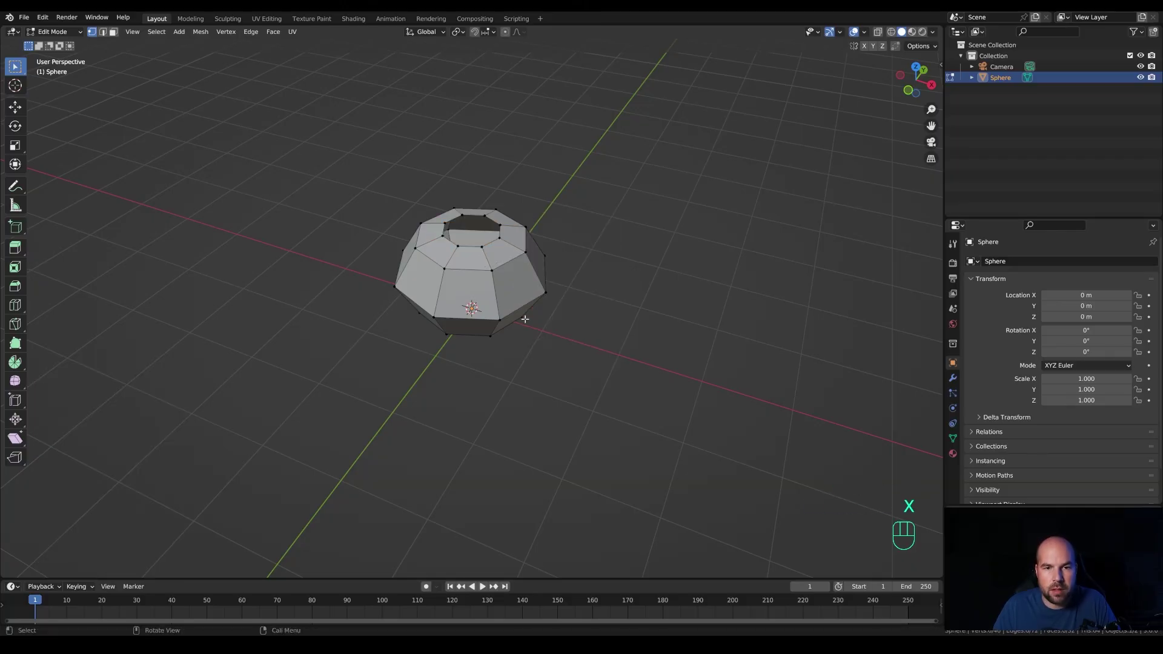
Step: Bevel all the vertical edges around the body by about 0.0725 m with 2 segments
middle_click_drag(525, 319, 485, 337)
middle_click_drag(561, 250, 581, 327)
key("2")
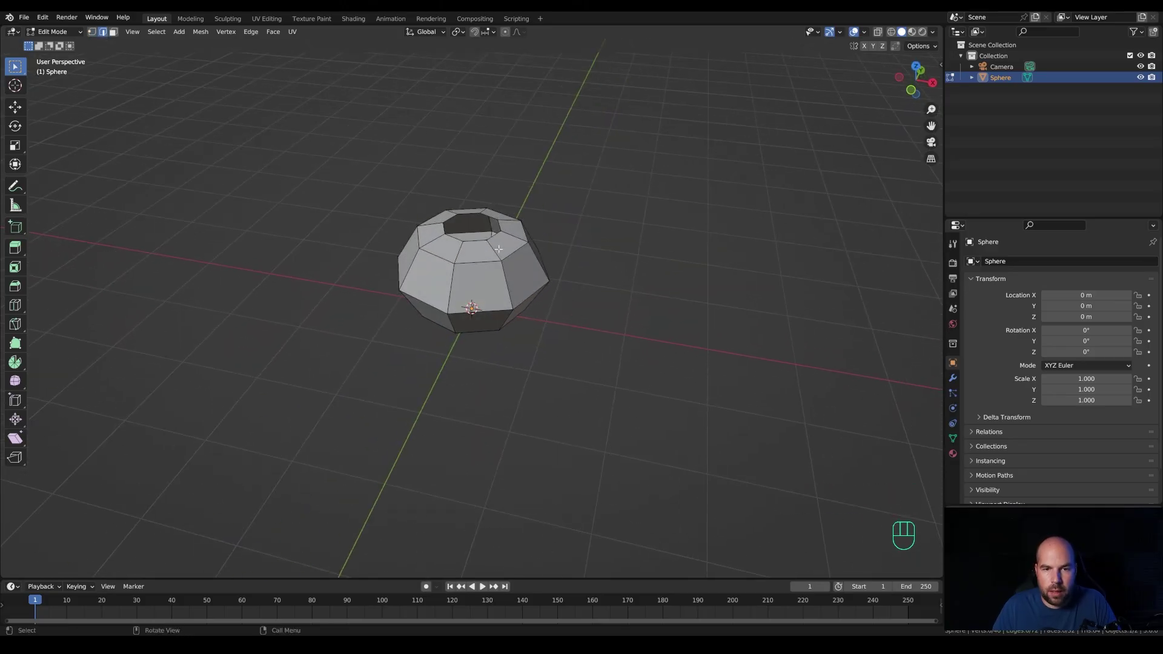
key("ctrl+alt")
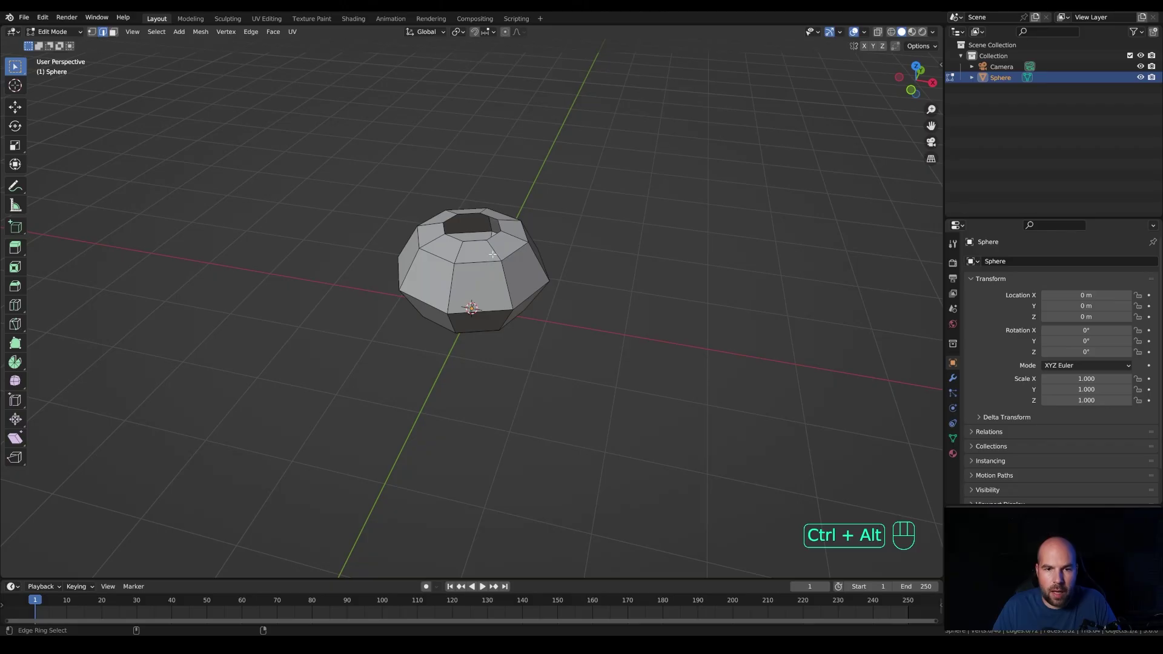
left_click(494, 254, "ctrl+alt")
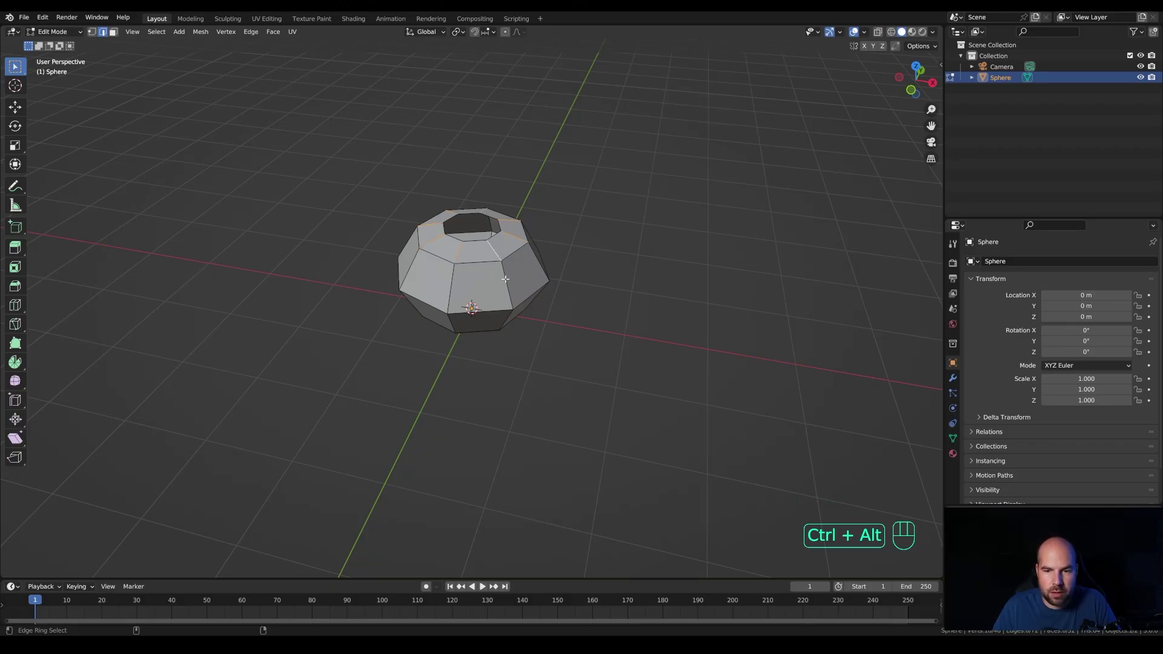
left_click(505, 278, "ctrl+alt+shift")
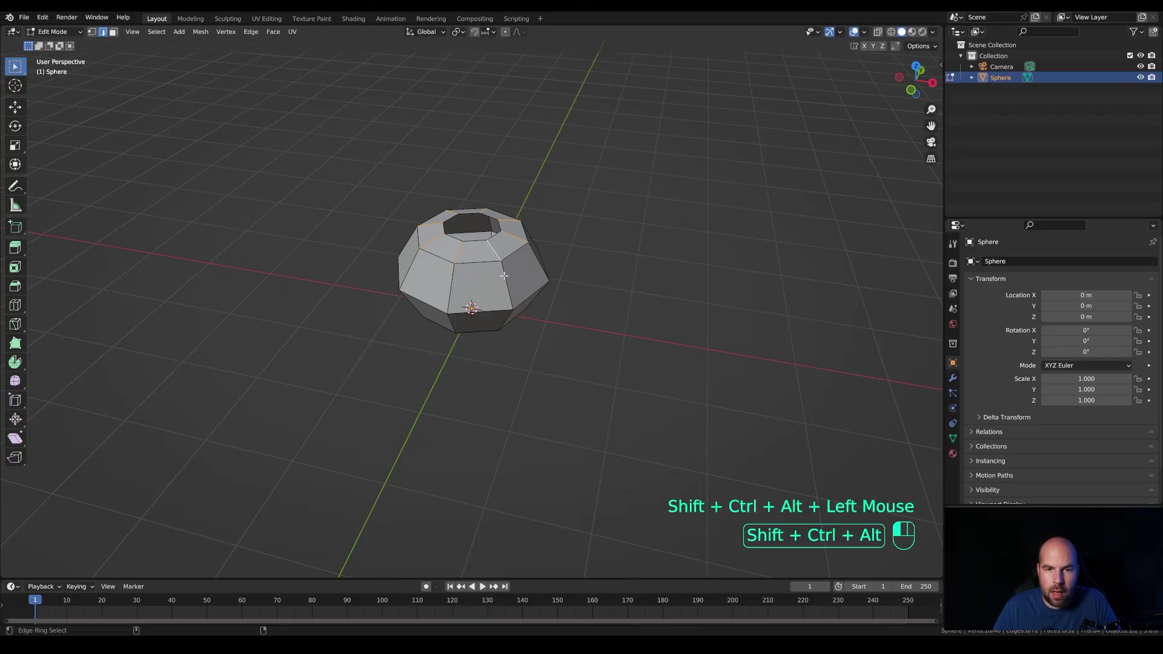
middle_click_drag(533, 299, 606, 284)
left_click(521, 297, "ctrl+alt+shift")
left_click(495, 288, "ctrl+alt+shift")
key("ctrl+b")
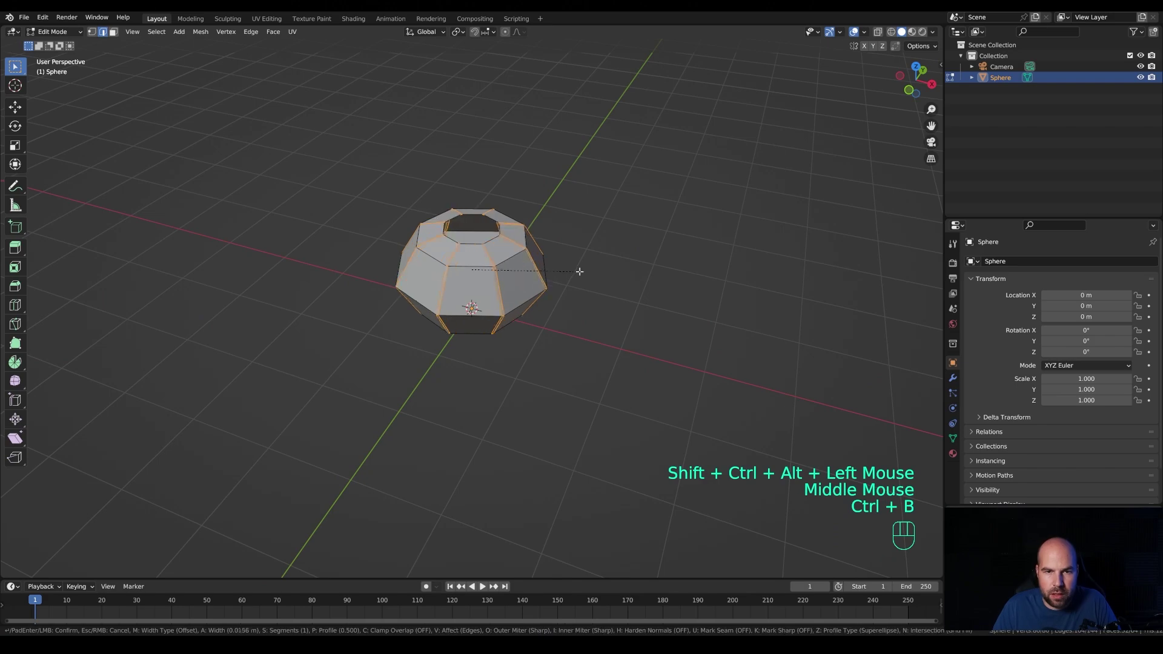
scroll(582, 270, "up", 1)
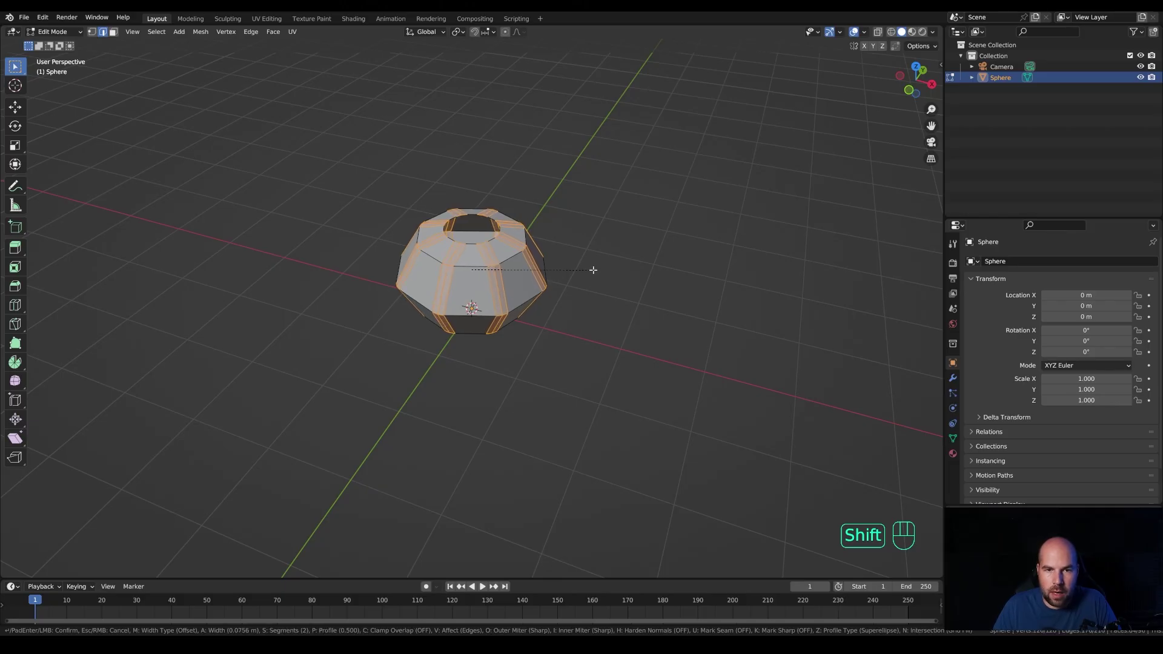
left_click(592, 269, "shift")
Step: Fill the top and bottom openings of the mesh with faces from their border edge loops
scroll(544, 296, "up", 1)
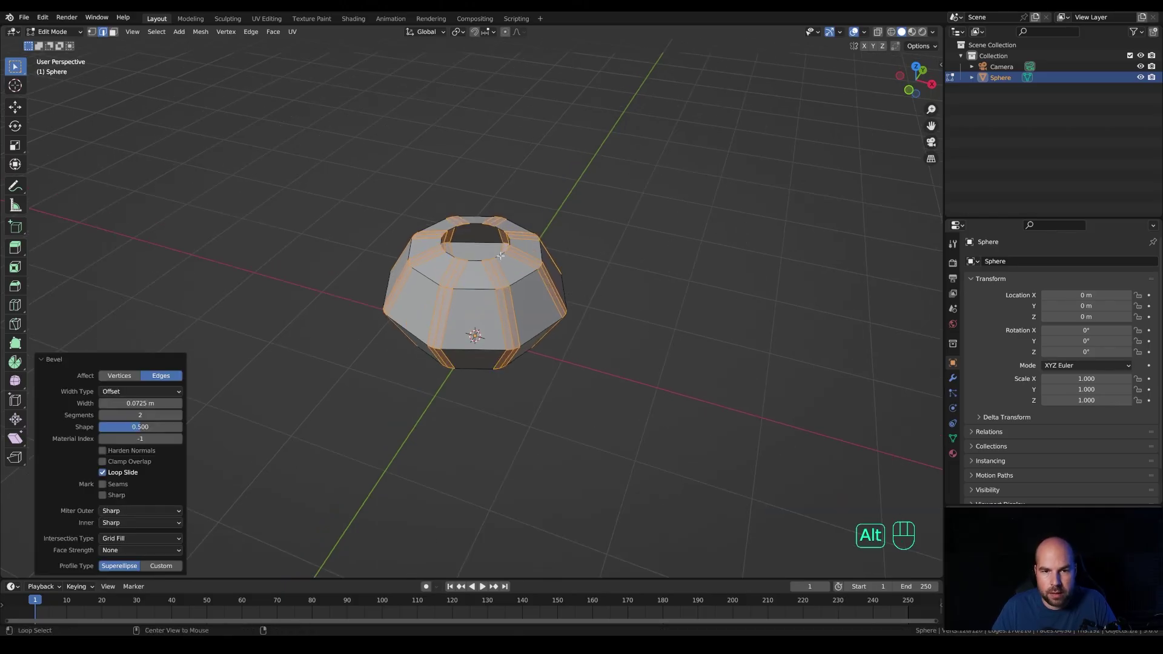
left_click(499, 255, "alt")
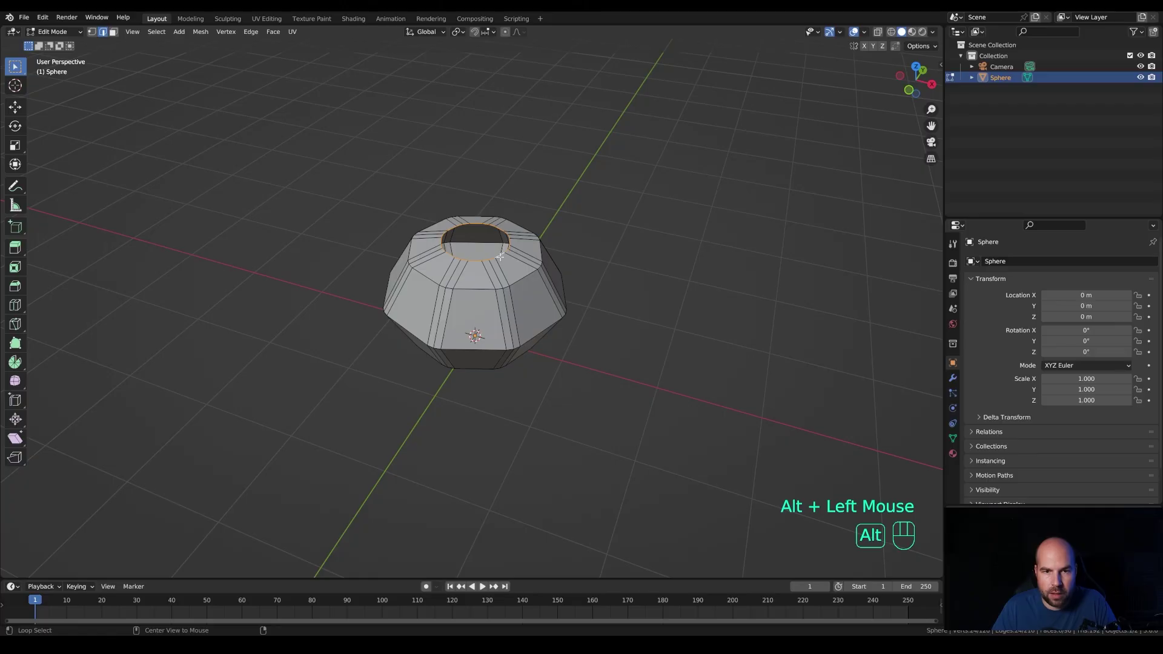
middle_click_drag(499, 423, 498, 309)
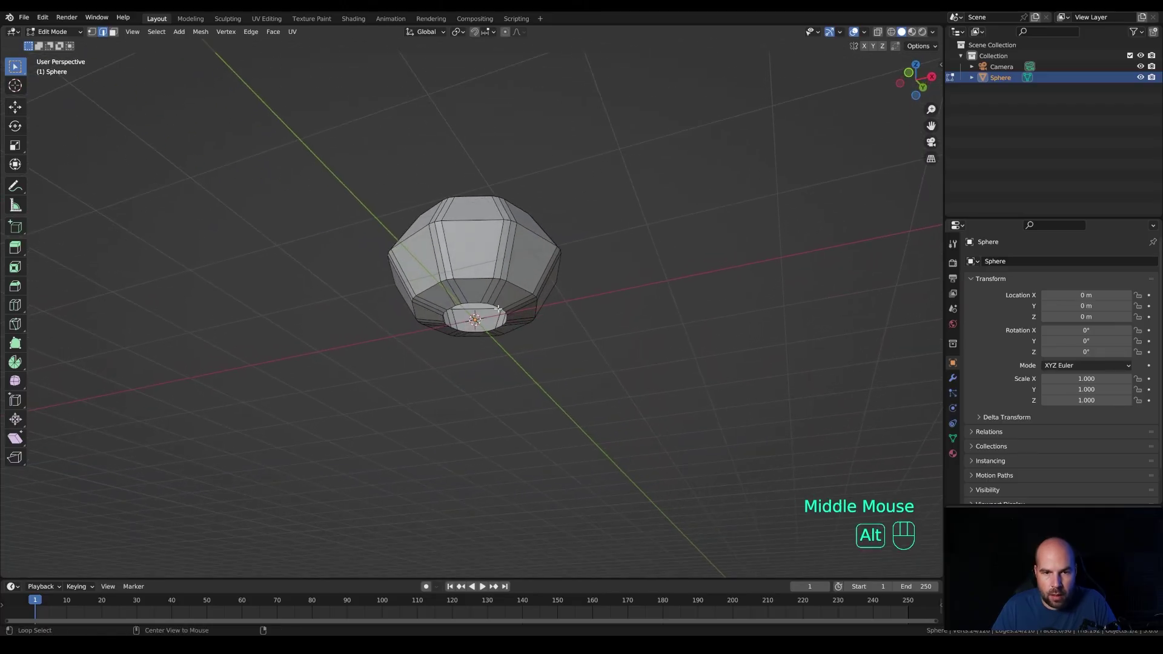
middle_click(498, 305, "alt+shift")
left_click(498, 306, "alt+shift")
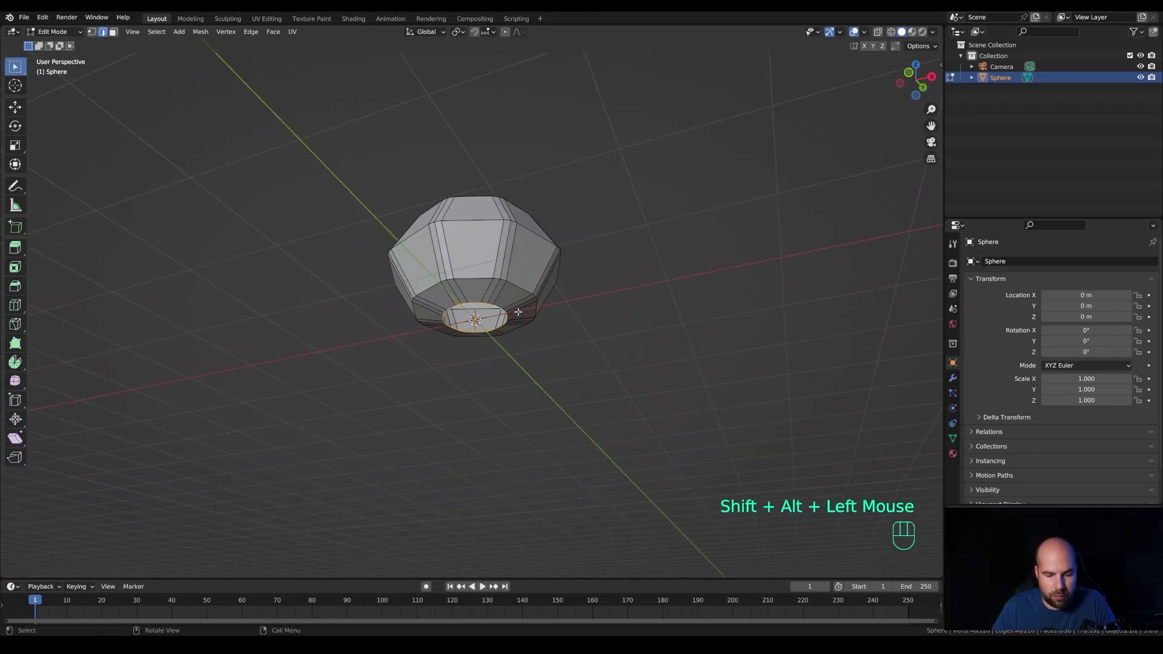
key("f")
Step: Inset the top and bottom cap faces by about 0.141 m
middle_click_drag(553, 259, 610, 358)
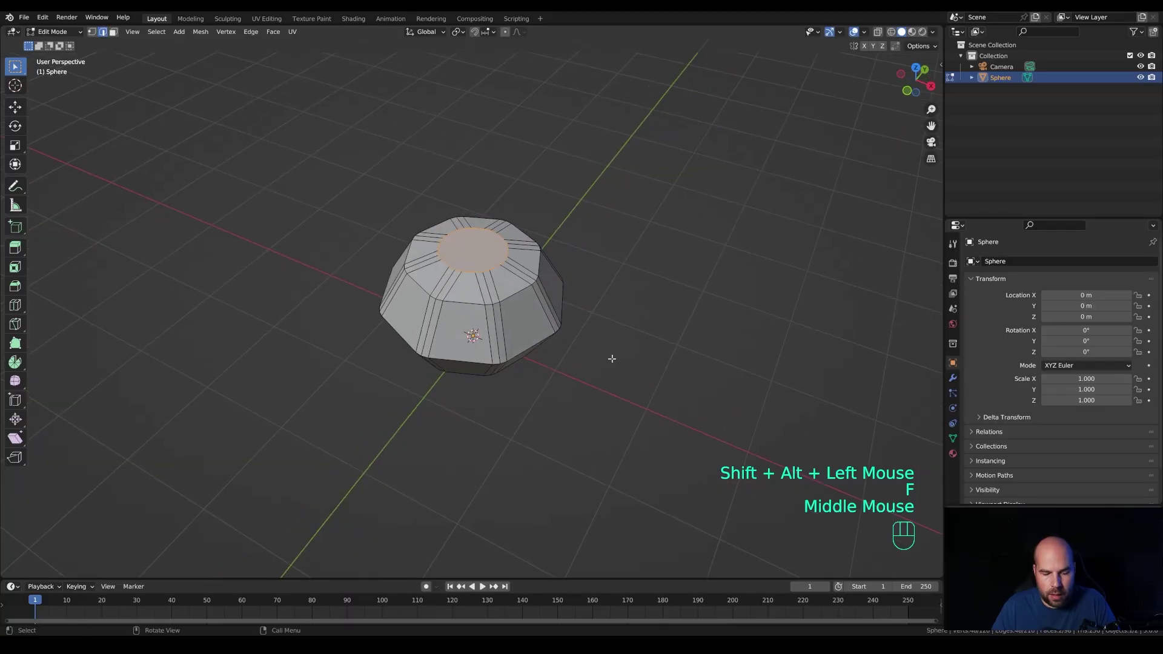
key("i")
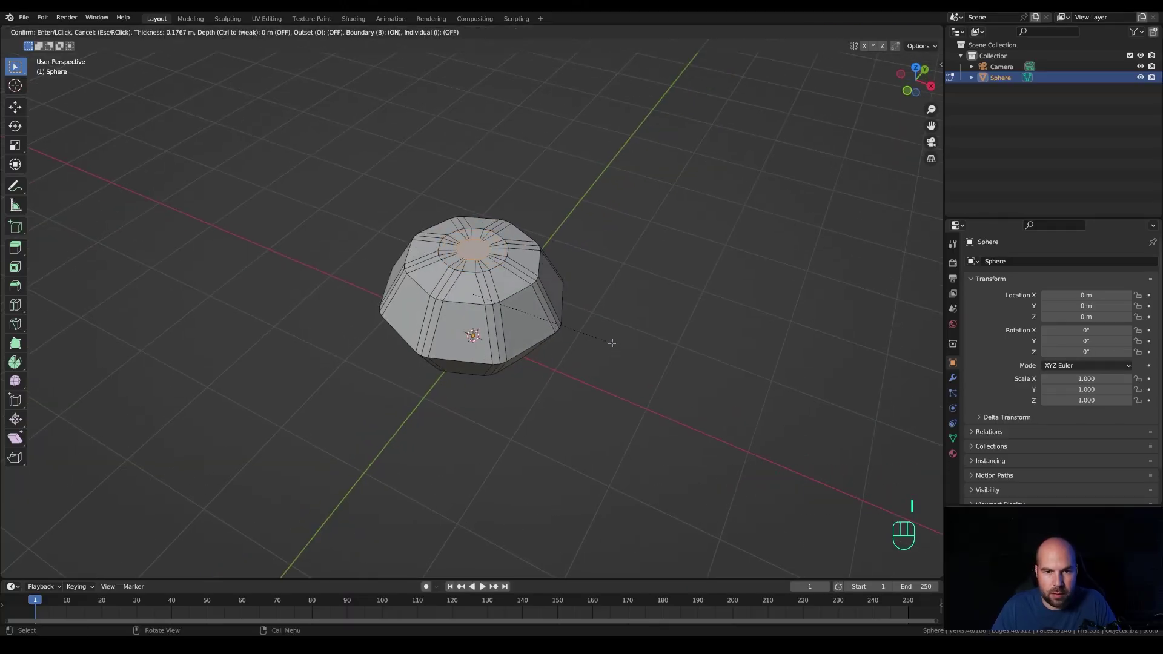
left_click(612, 341)
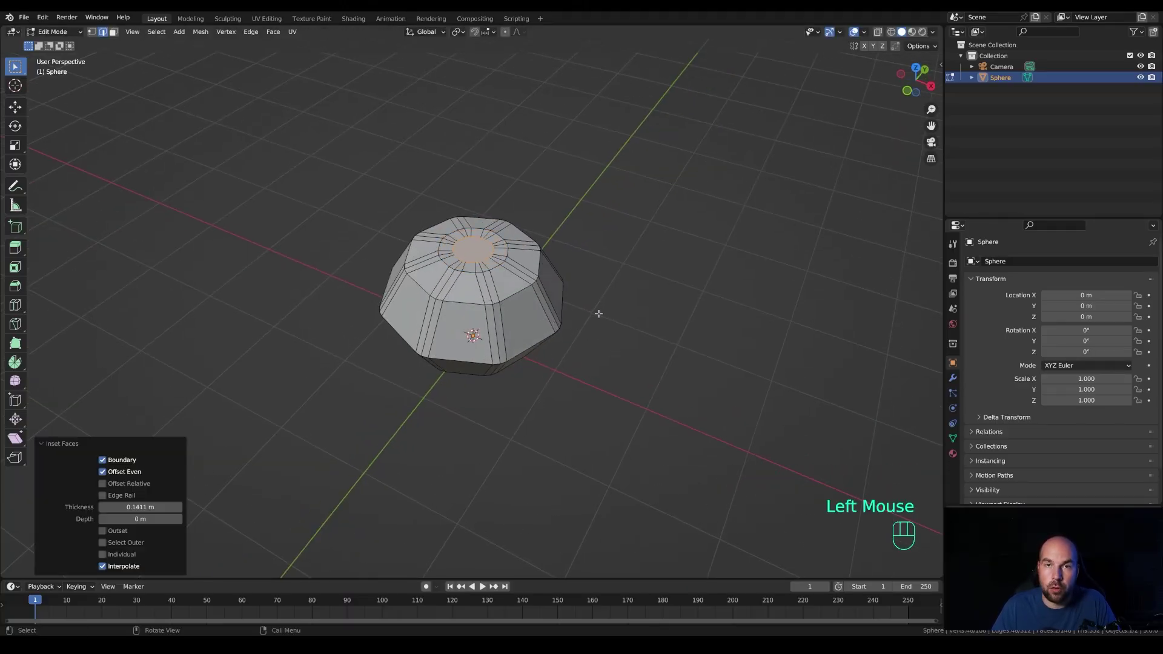
Step: Search the add-on preferences for "loop" to check that LoopTools is enabled, and close the preferences
left_click(42, 17)
left_click(65, 173)
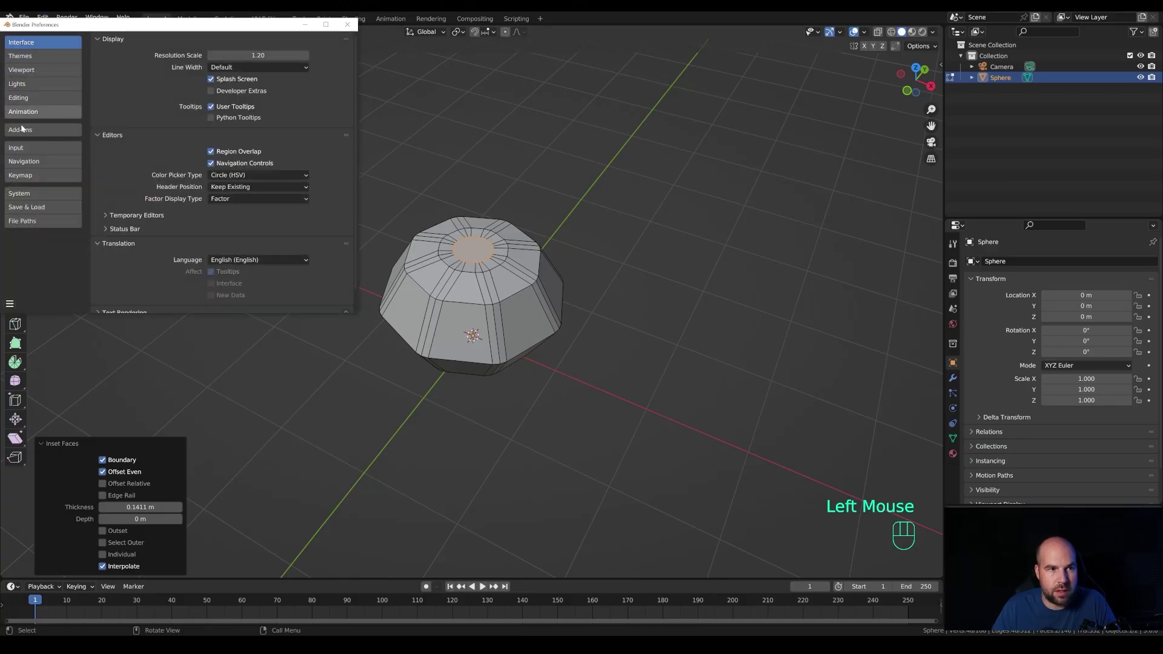
left_click(43, 130)
left_click(312, 54)
type("loop")
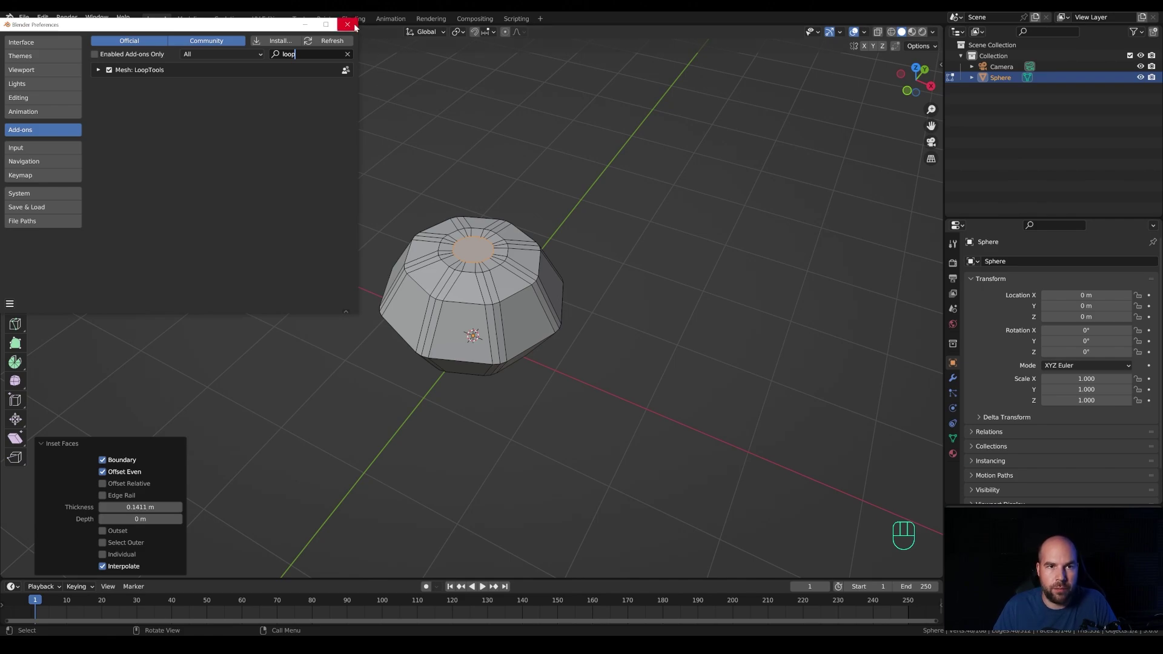
left_click(347, 24)
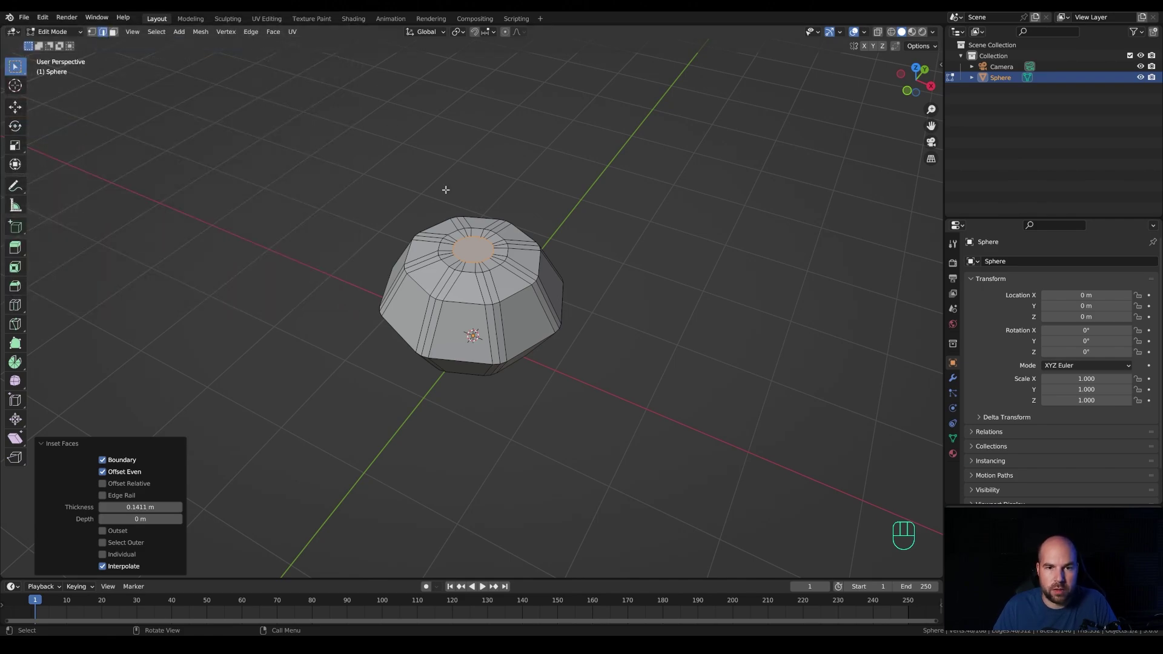
Step: Round the inset cap faces into regular circles with the LoopTools Circle operation
right_click(485, 244)
mouse_move(433, 234)
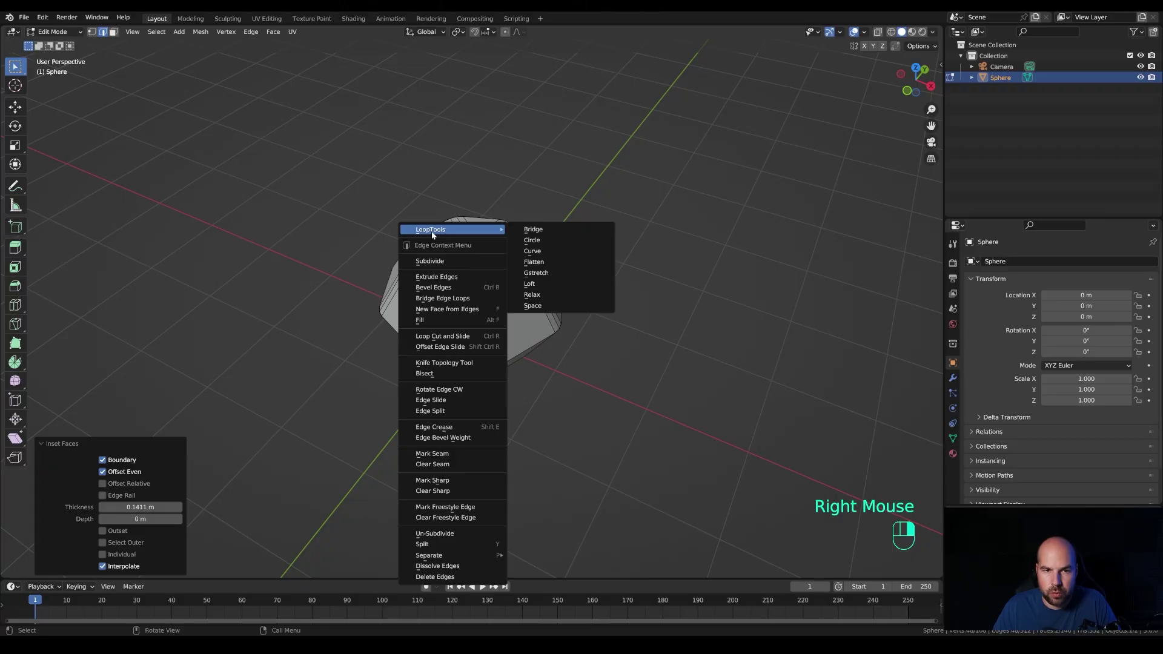
left_click(548, 240)
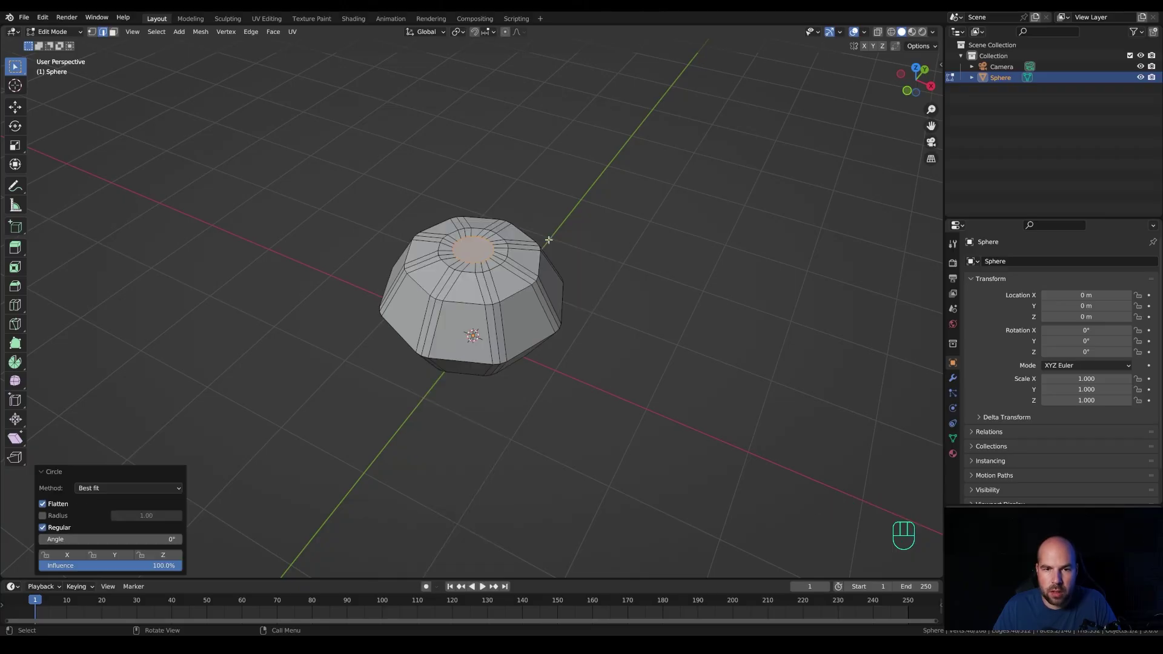
Step: Rotate the circular cap faces about 6.5° in top view to align their vertices with the surrounding edges
key("KP_7")
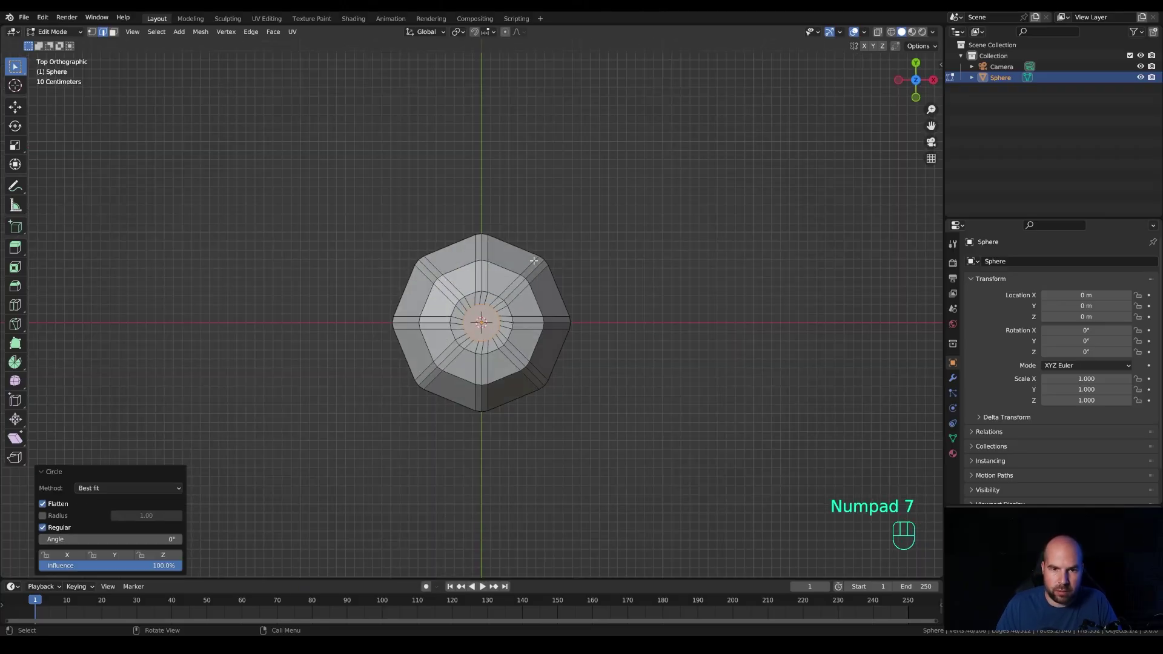
scroll(498, 354, "up", 2)
scroll(497, 355, "up", 2)
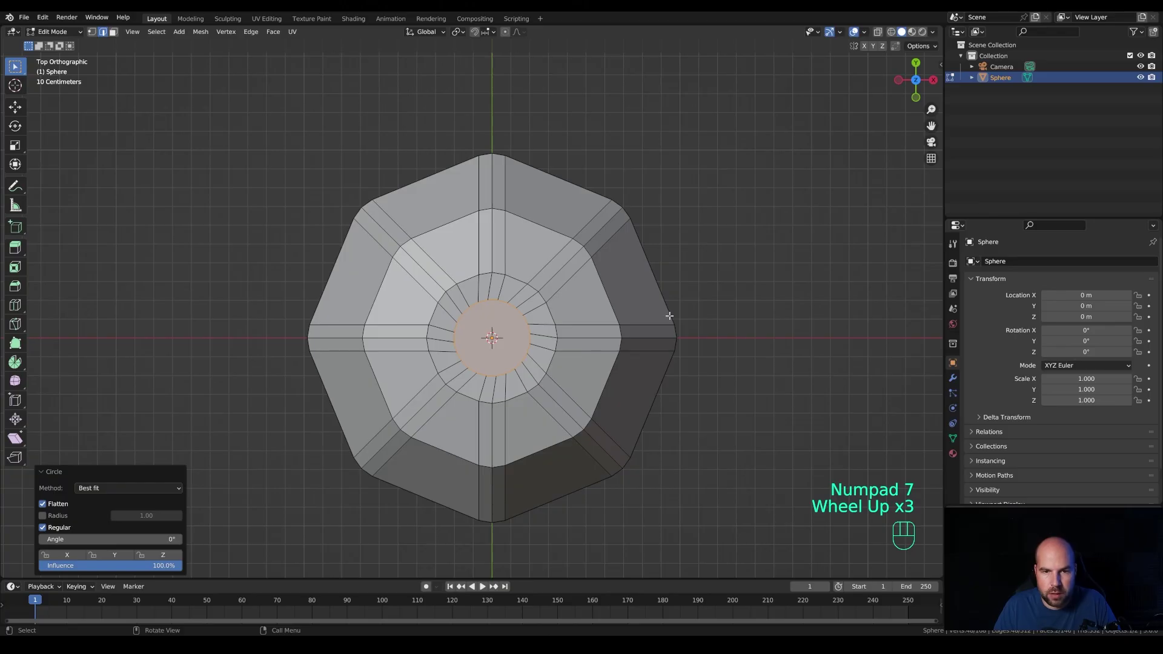
key("r")
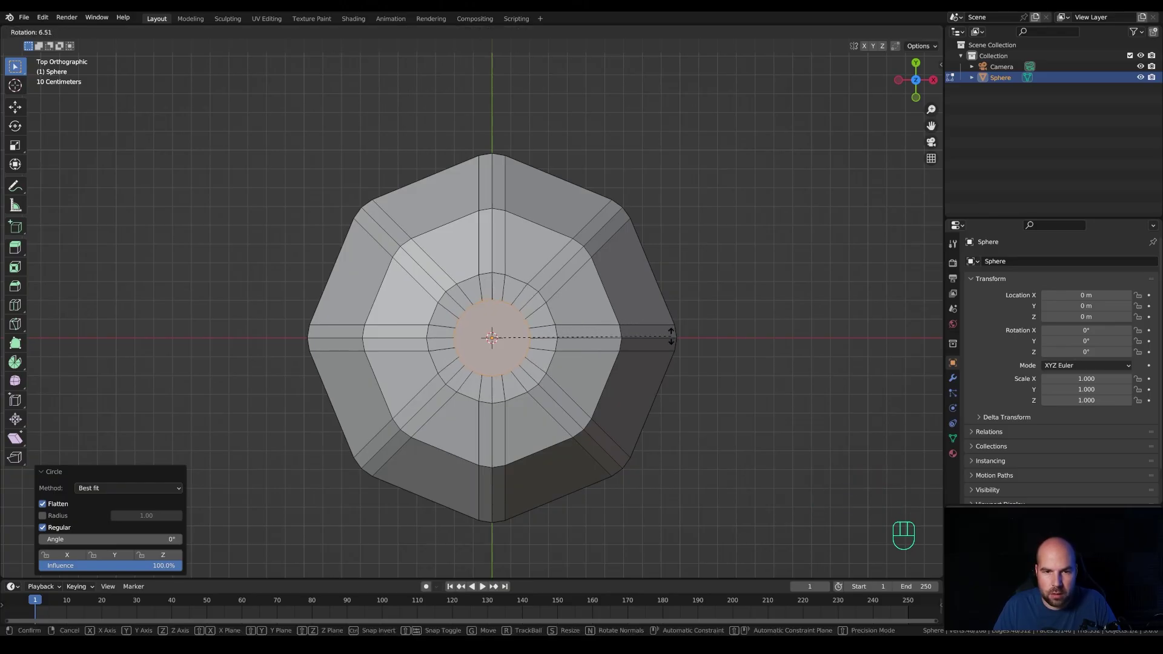
left_click(671, 336)
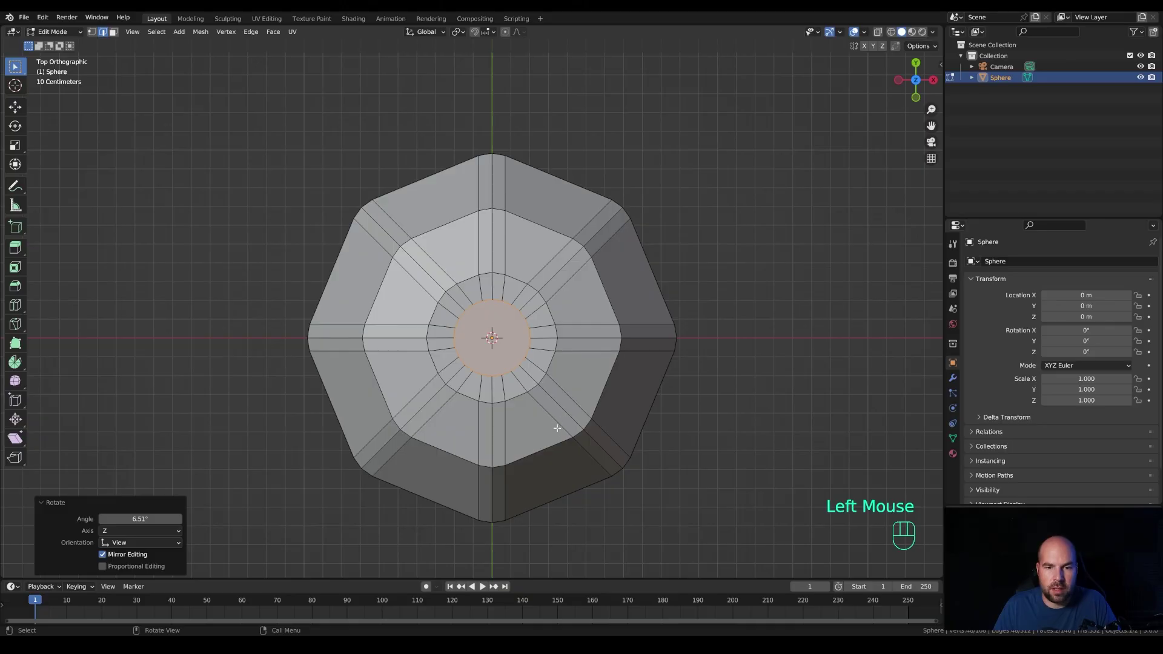
Step: Scale the cap faces to about 0.921 along Z to sink dimples into the top and bottom
middle_click_drag(616, 493, 789, 400)
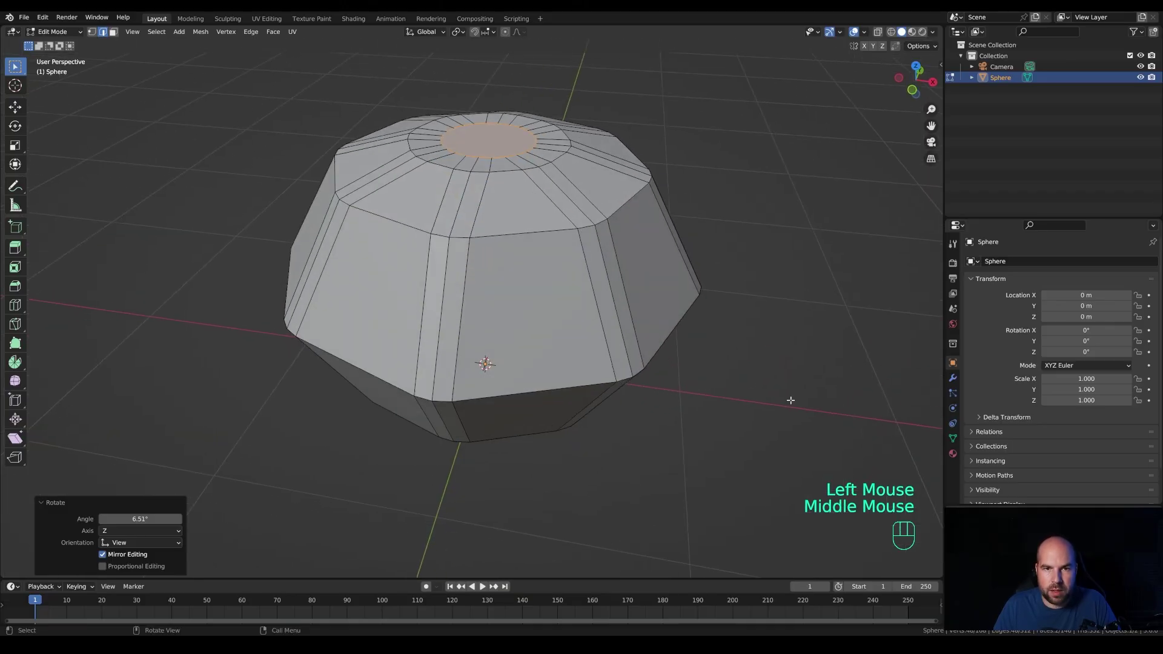
key("s")
key("z")
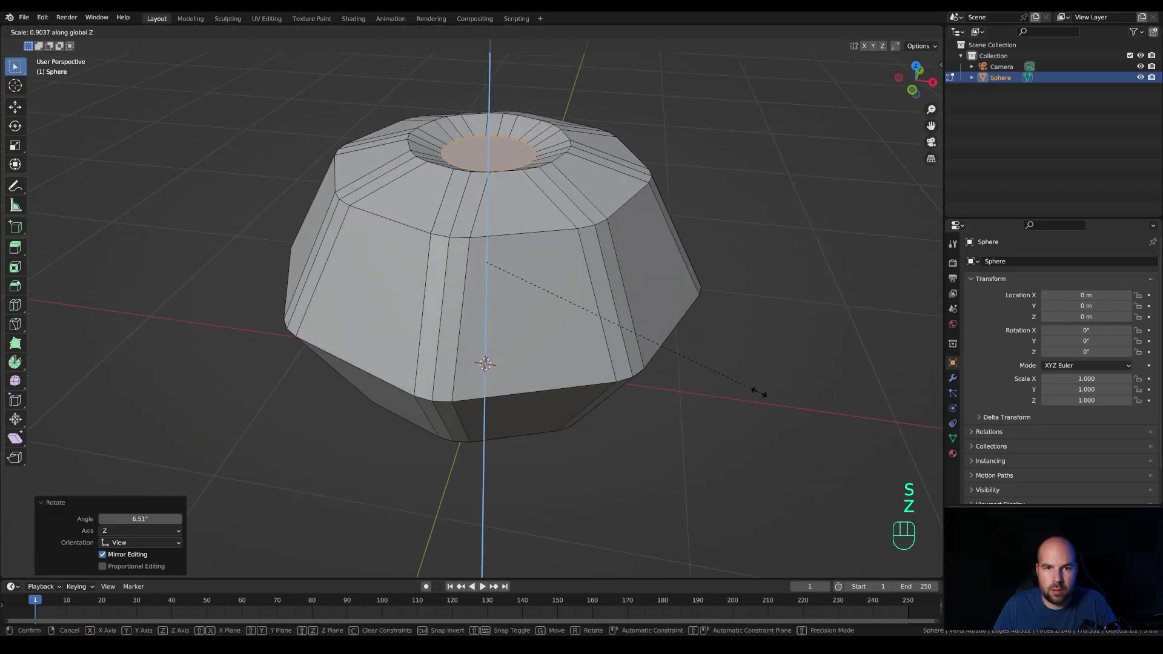
left_click(597, 367)
scroll(595, 367, "down", 3)
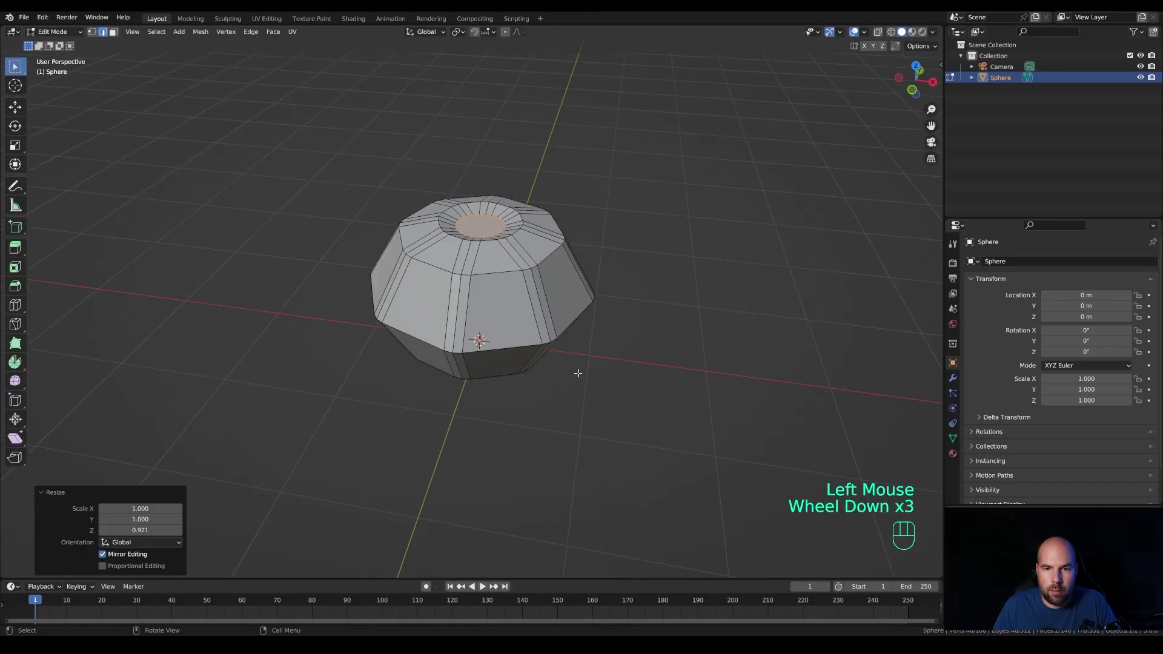
Step: Select the eight vertical edge loops running through the middle of the narrow strips around the body
key("ctrl+z")
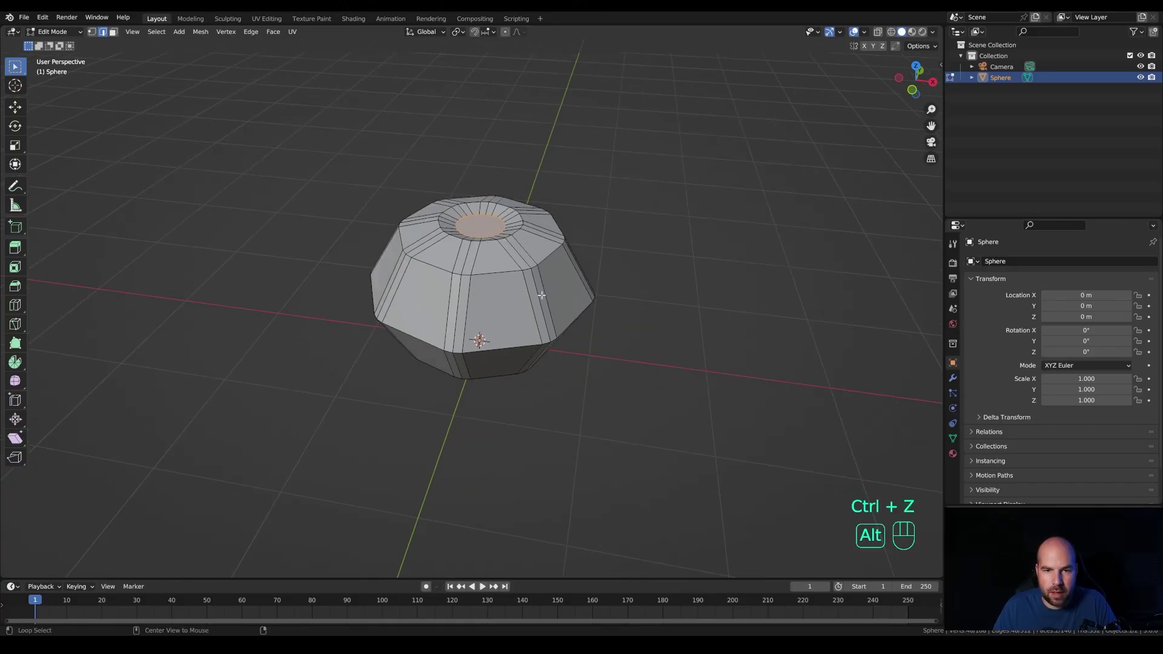
left_click(547, 326, "alt")
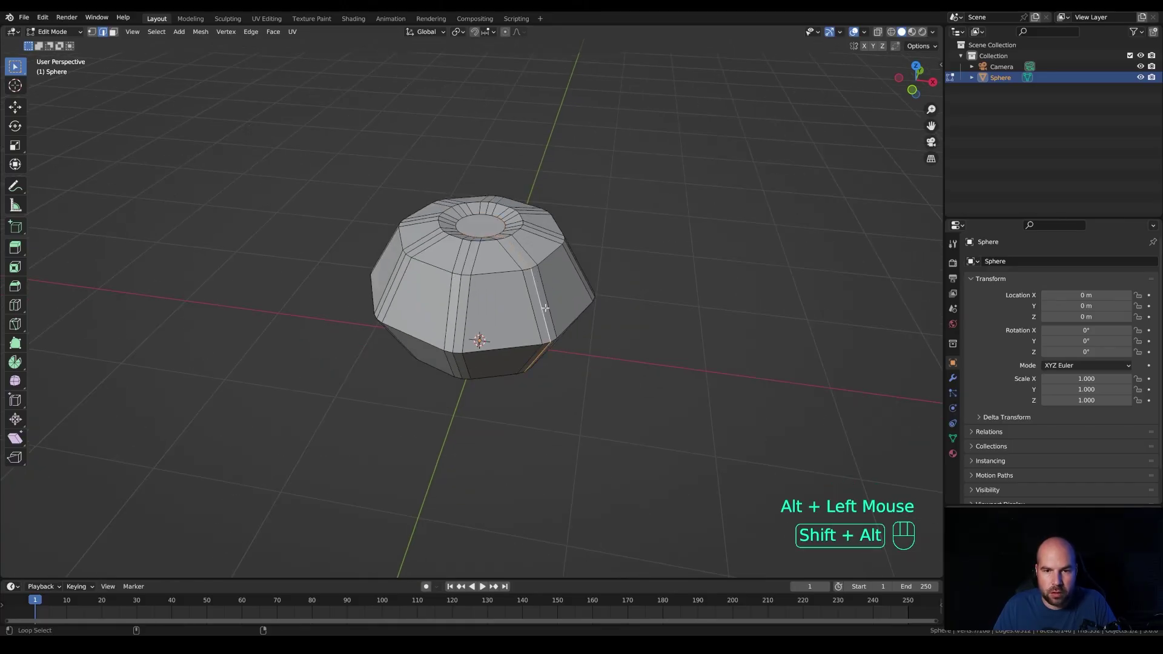
left_click(460, 295, "alt+shift")
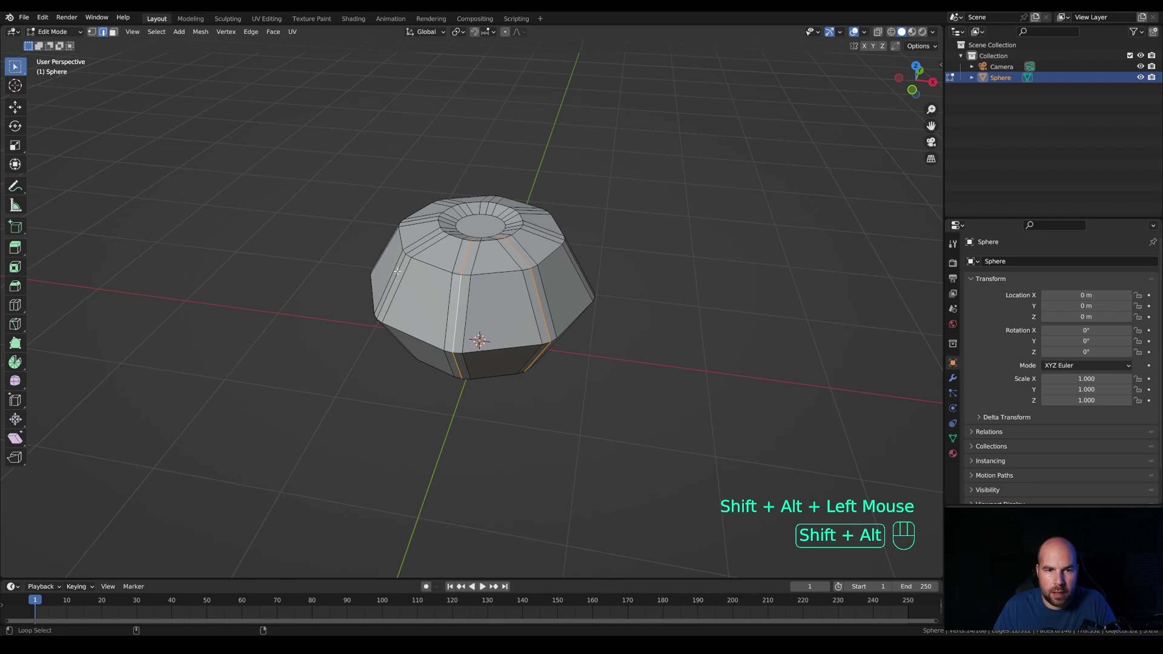
left_click(397, 271, "alt+shift")
left_click(548, 236, "alt+shift")
middle_click_drag(548, 236, 540, 269)
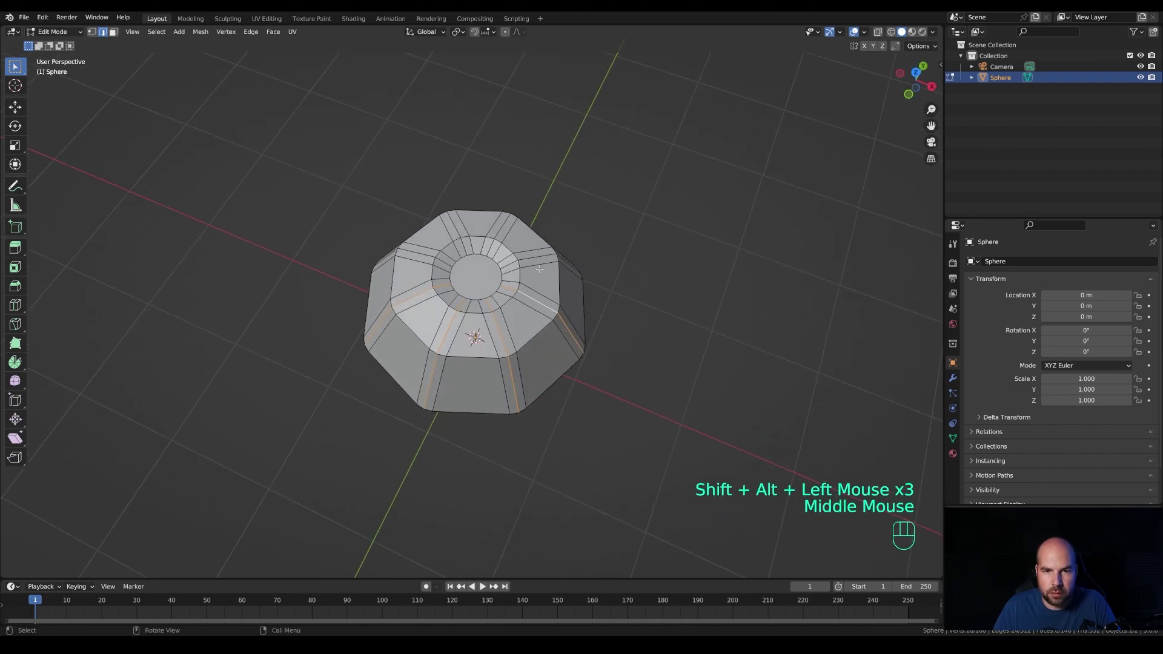
left_click(539, 268, "alt+shift")
left_click(499, 235, "alt+shift")
left_click(454, 234, "alt+shift")
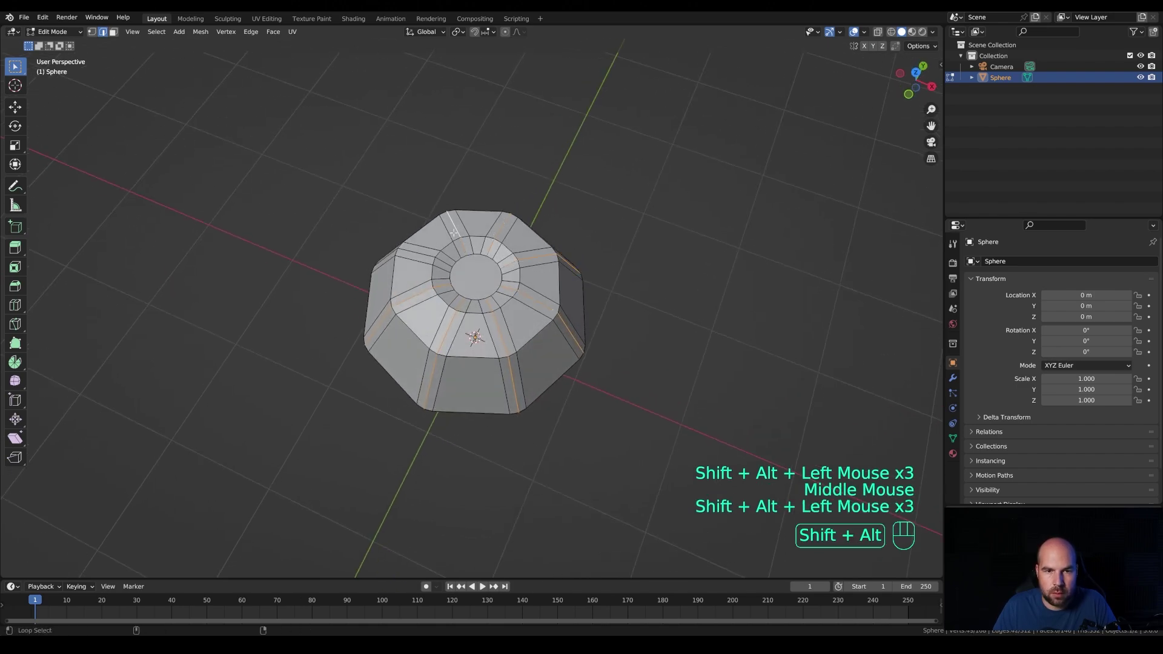
left_click(416, 251, "alt+shift")
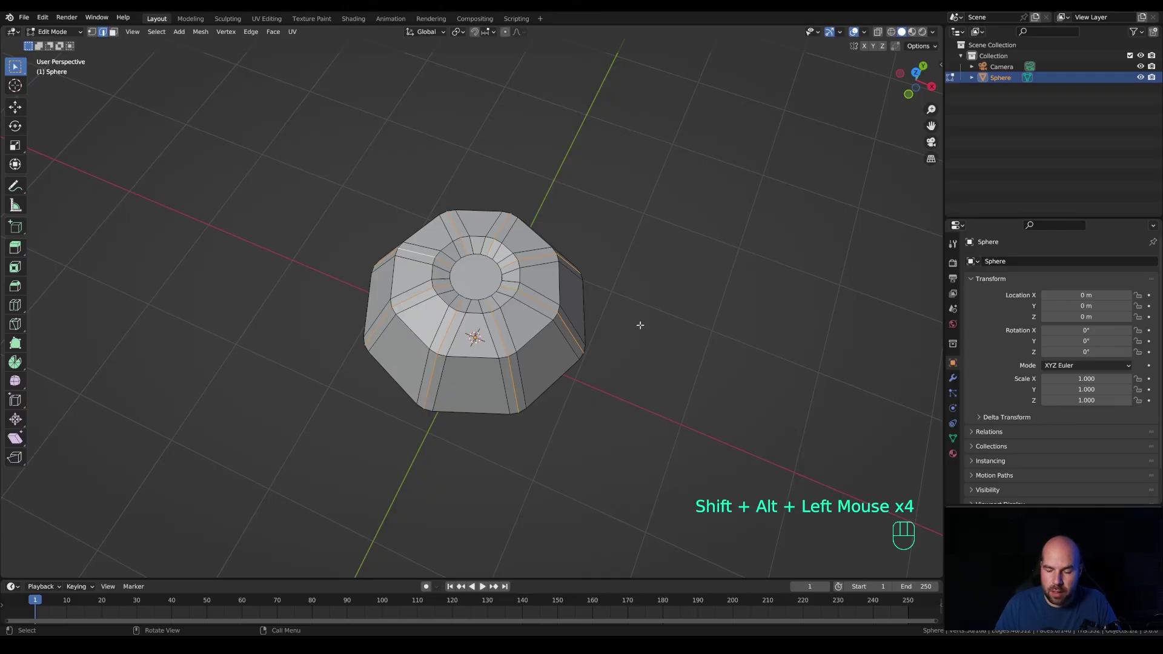
Step: Deselect the parts of the vertical loops that lie on the body's upper cap, working in top view
key("KP_7")
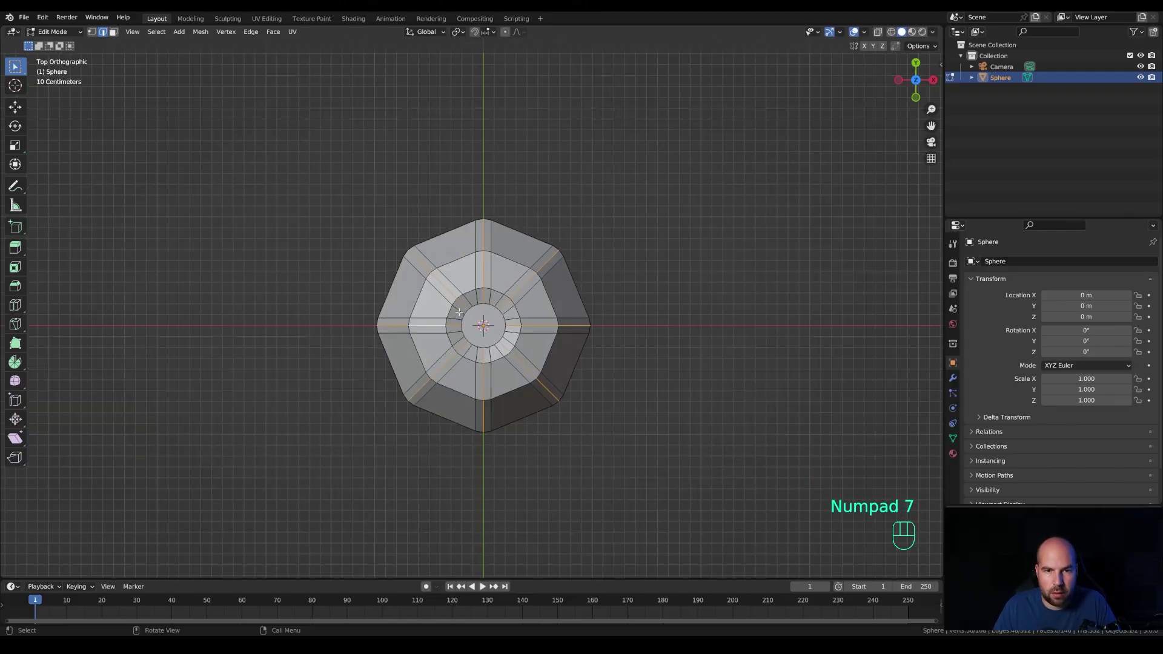
left_click_drag(432, 277, 531, 374, "ctrl")
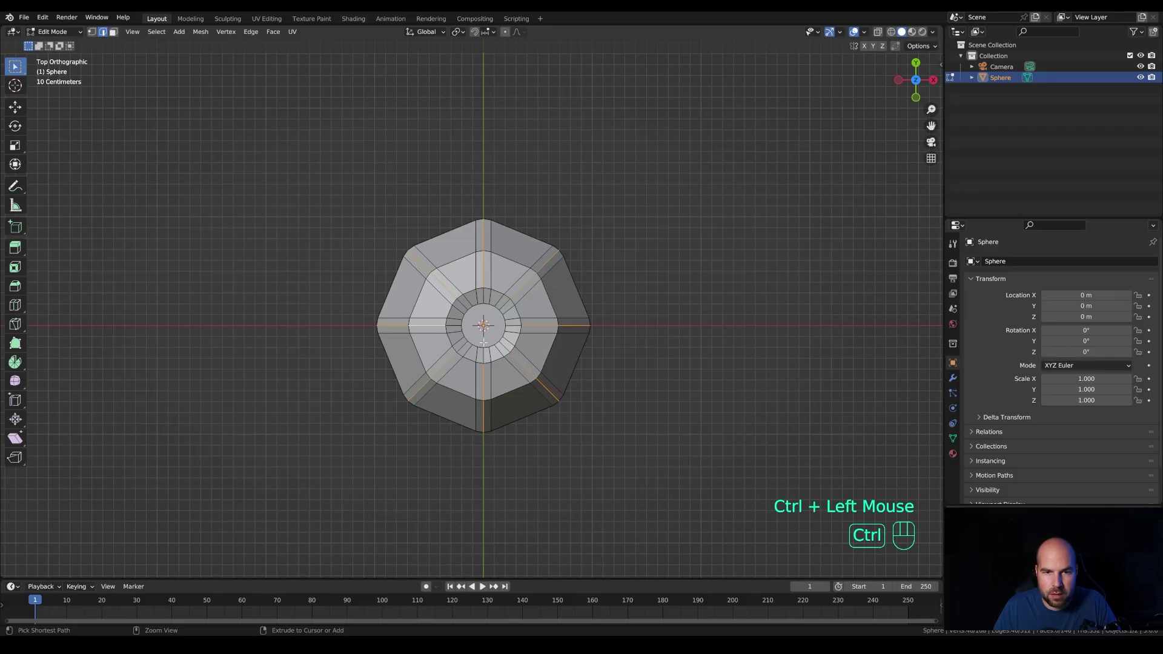
left_click_drag(432, 273, 536, 375, "ctrl")
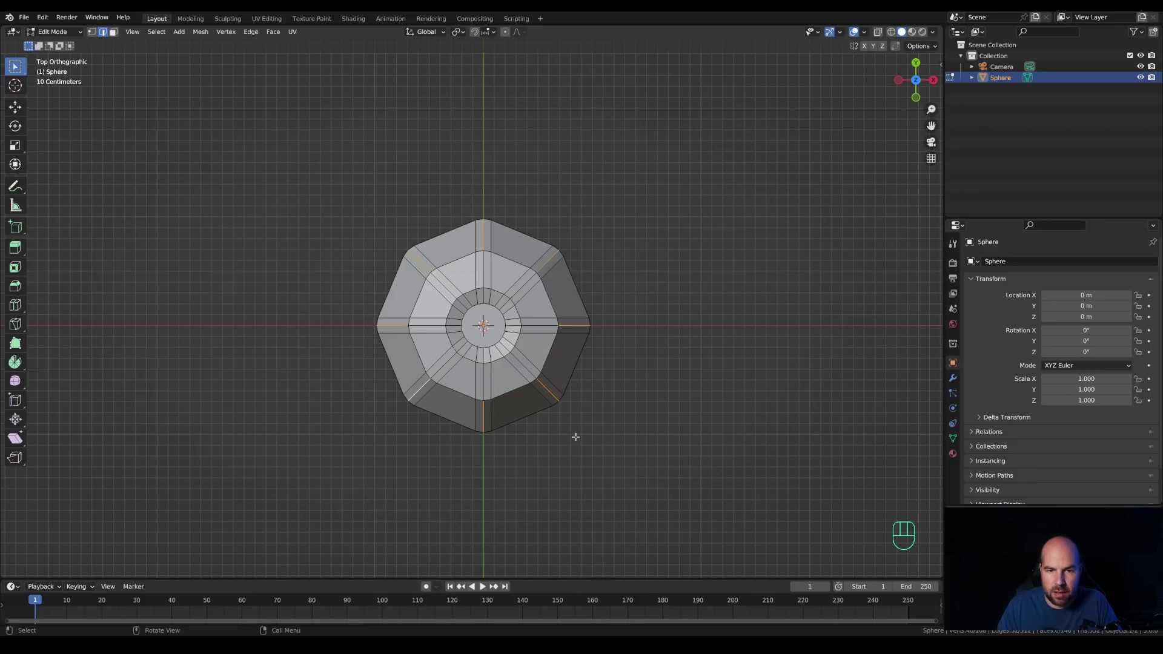
Step: Deselect the parts of the vertical loops on the underside cap in bottom view, keeping only the outer side edges selected
key("KP_9")
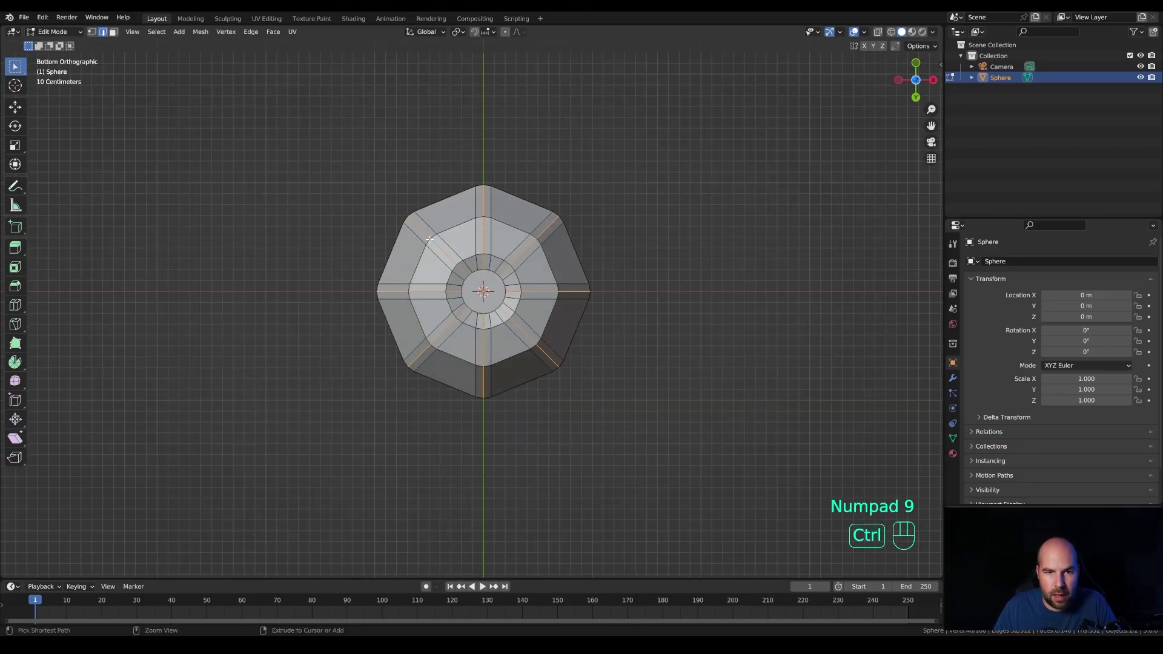
left_click(537, 338, "ctrl")
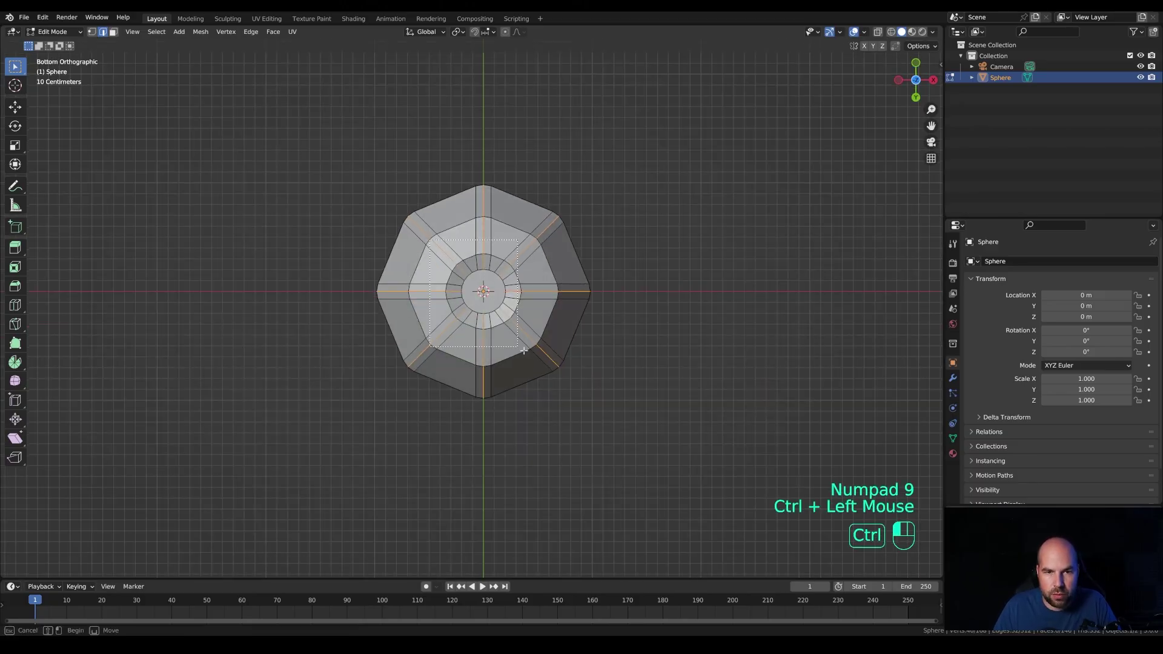
left_click(451, 265, "ctrl")
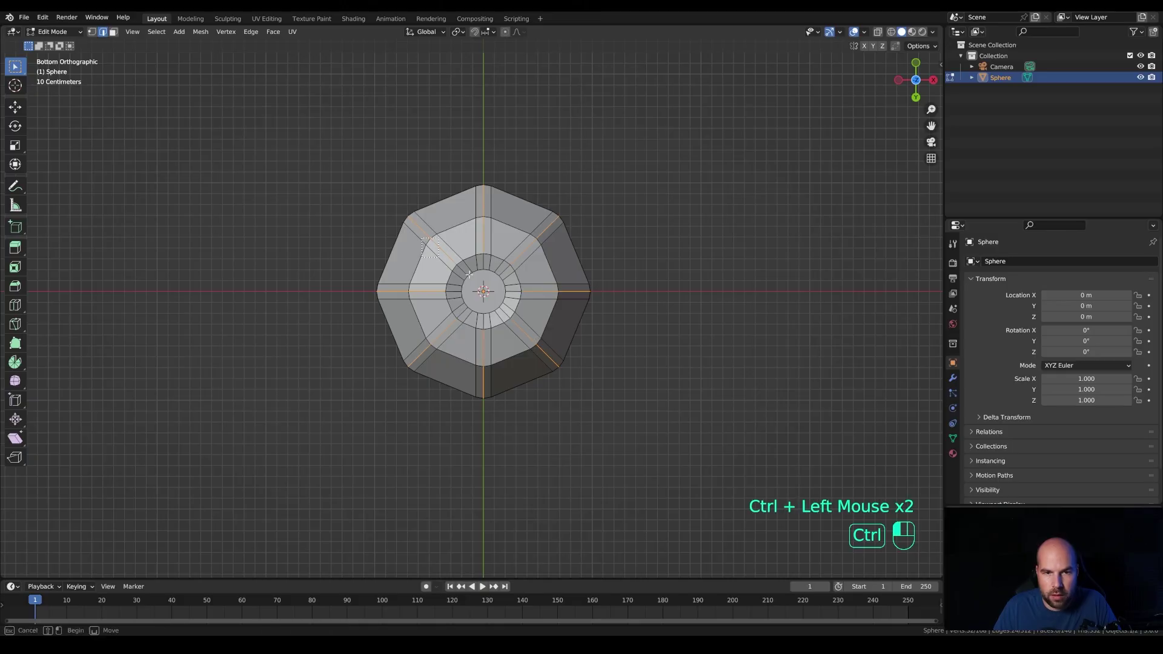
left_click(554, 354, "ctrl")
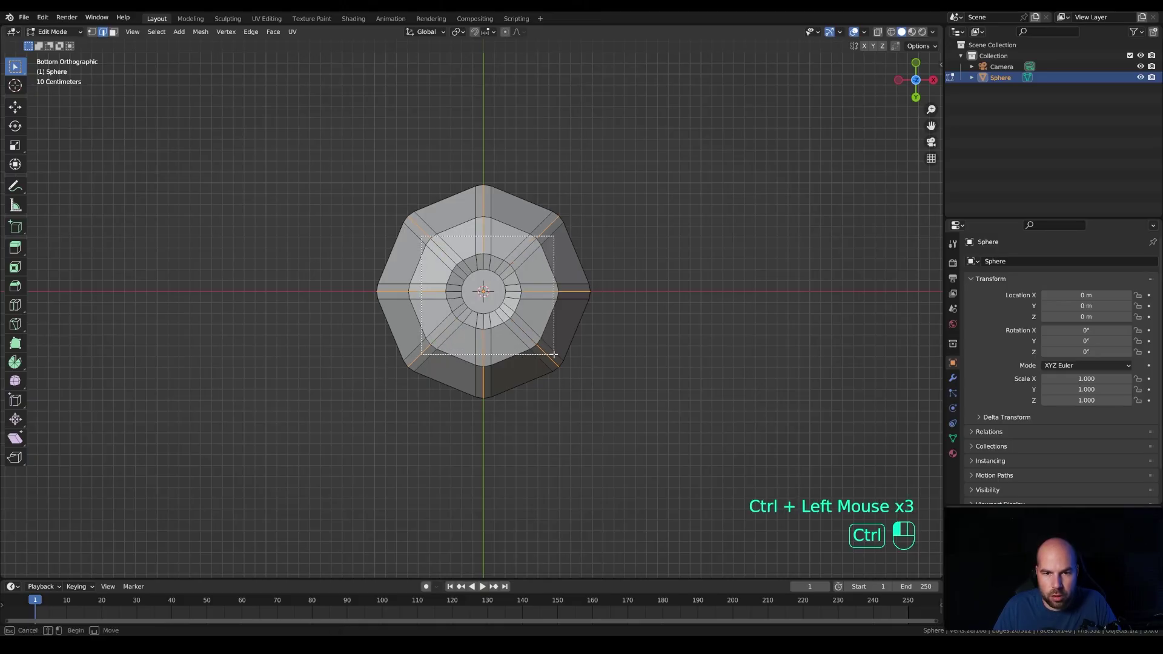
key("ctrl+z")
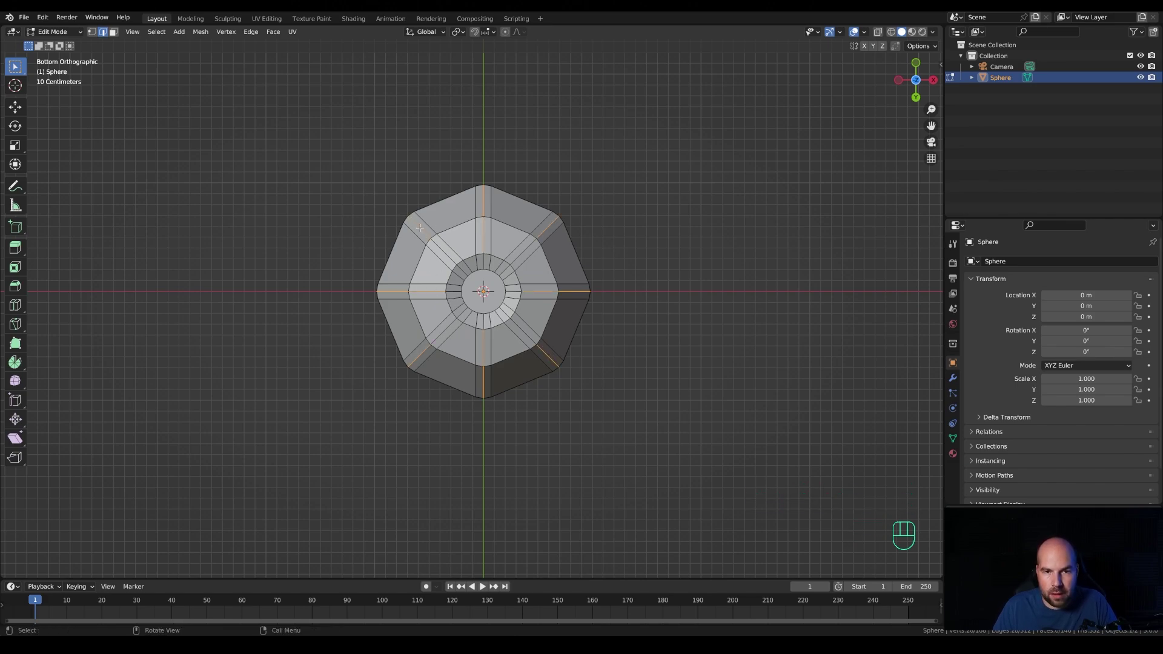
left_click(429, 291, "shift")
left_click(529, 290, "shift")
left_click(481, 233, "shift")
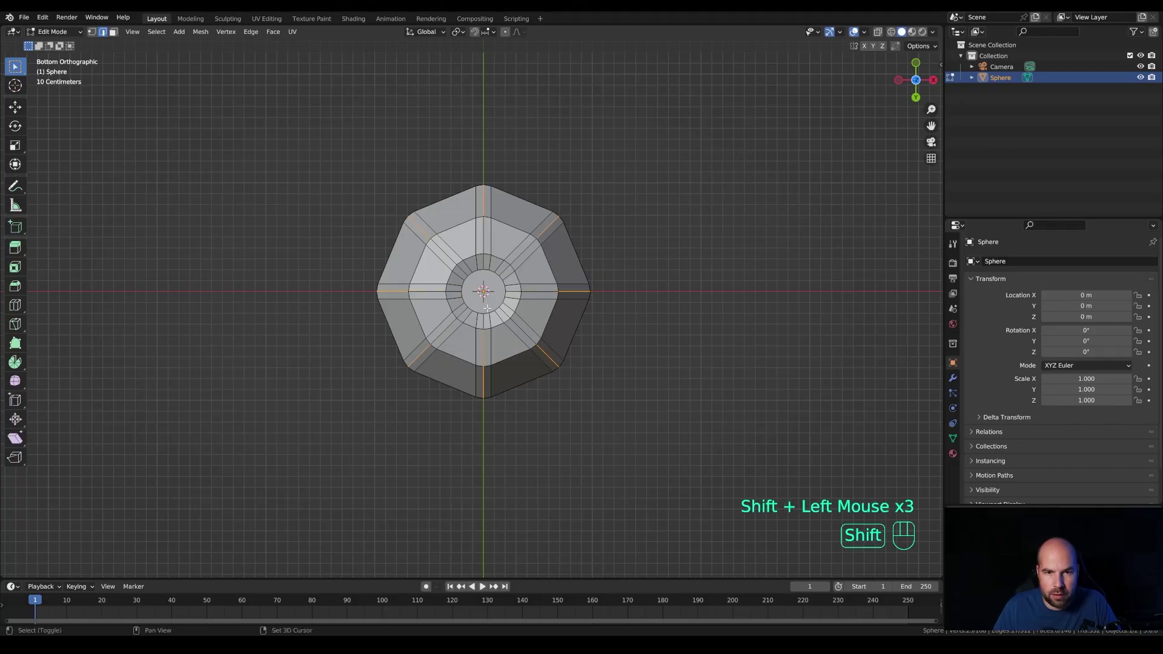
left_click(483, 344, "shift")
Step: Scale the selected side edges to about 0.798 in X and Y, locking Z, to form grooves between the ribs
middle_click_drag(484, 344, 616, 356)
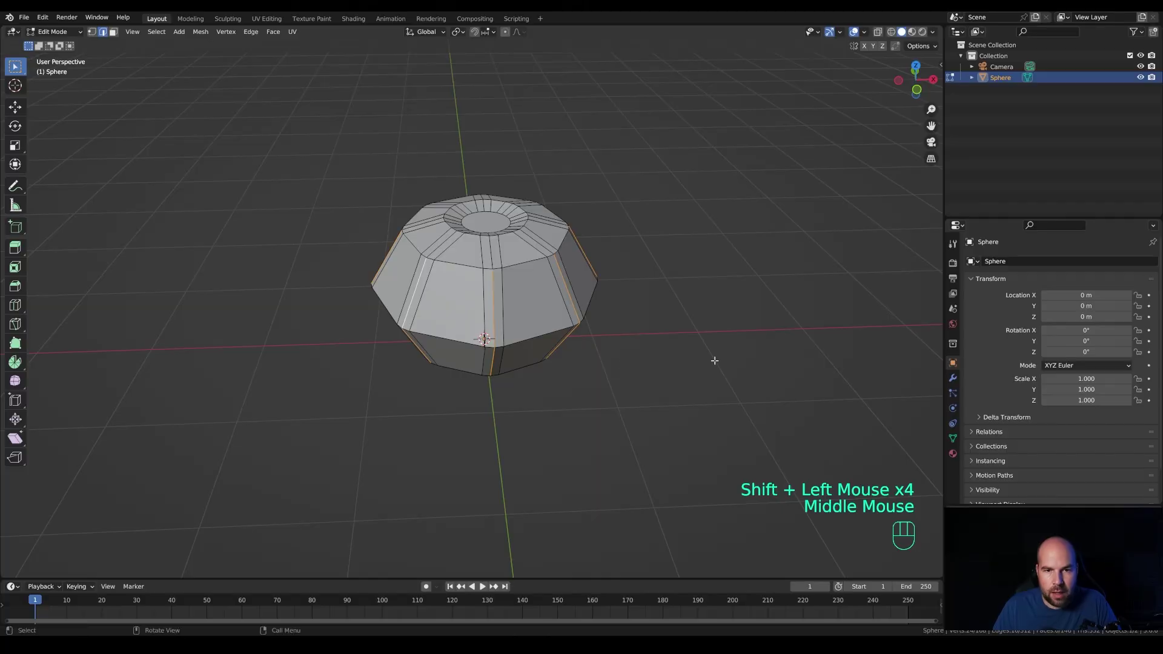
key("s")
key("shift")
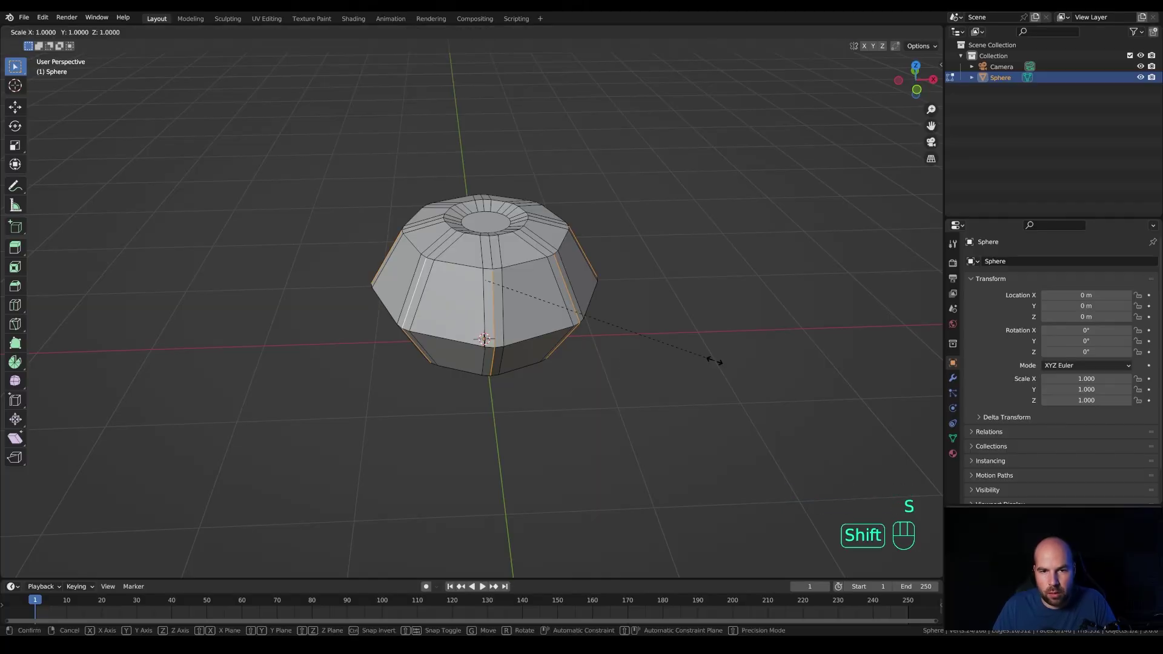
key("shift+z")
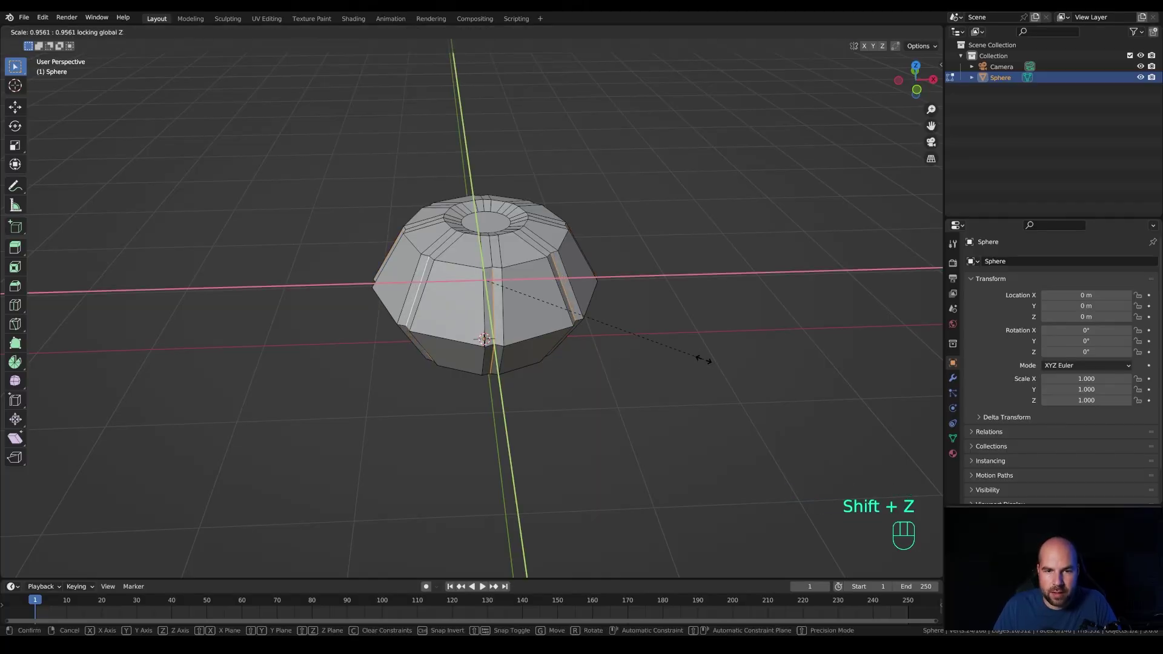
left_click(665, 353)
middle_click_drag(664, 354, 662, 327)
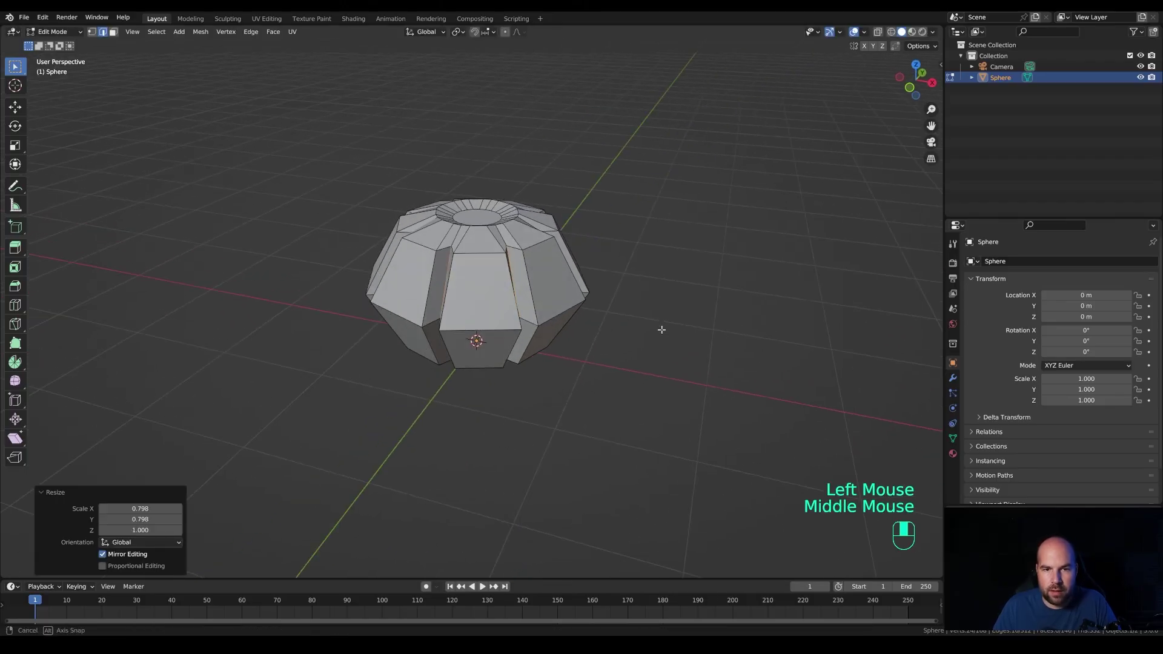
Step: Add a Catmull-Clark Subdivision Surface modifier to the body and apply it in Object Mode
key("Tab")
left_click(953, 377)
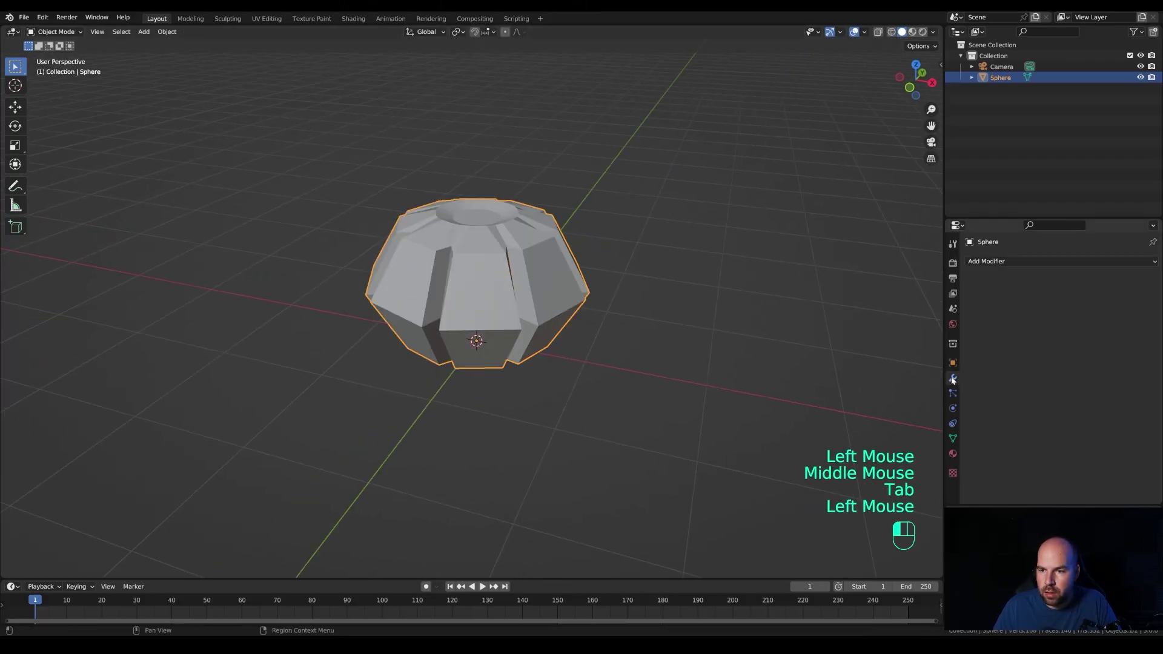
left_click(1004, 262)
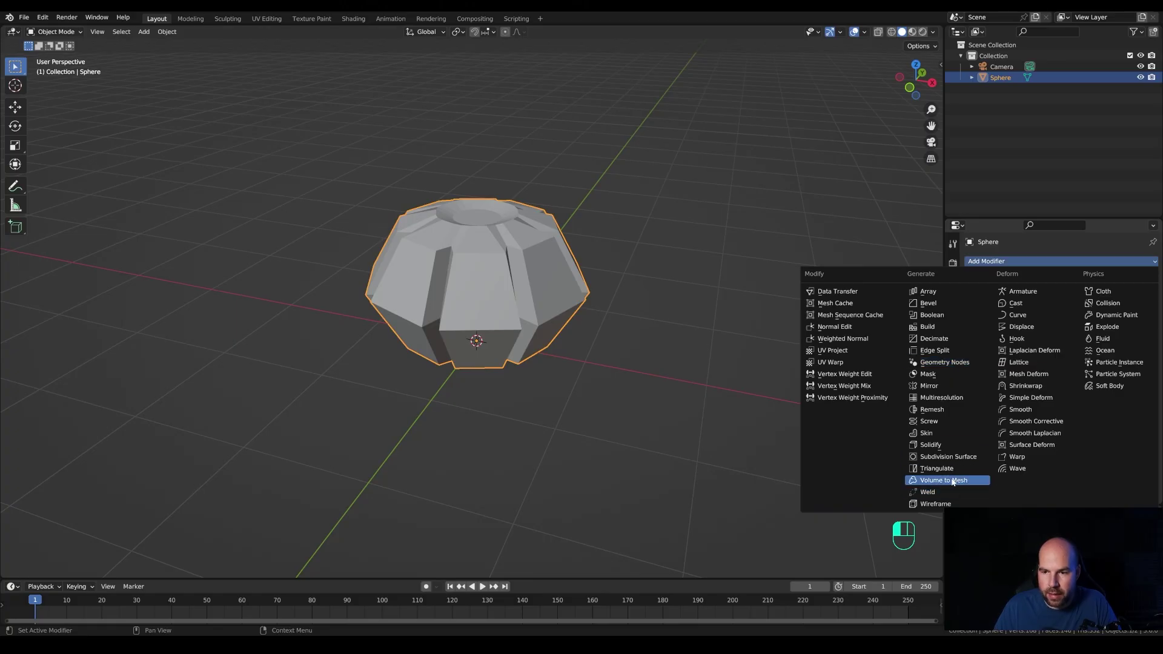
left_click(945, 457)
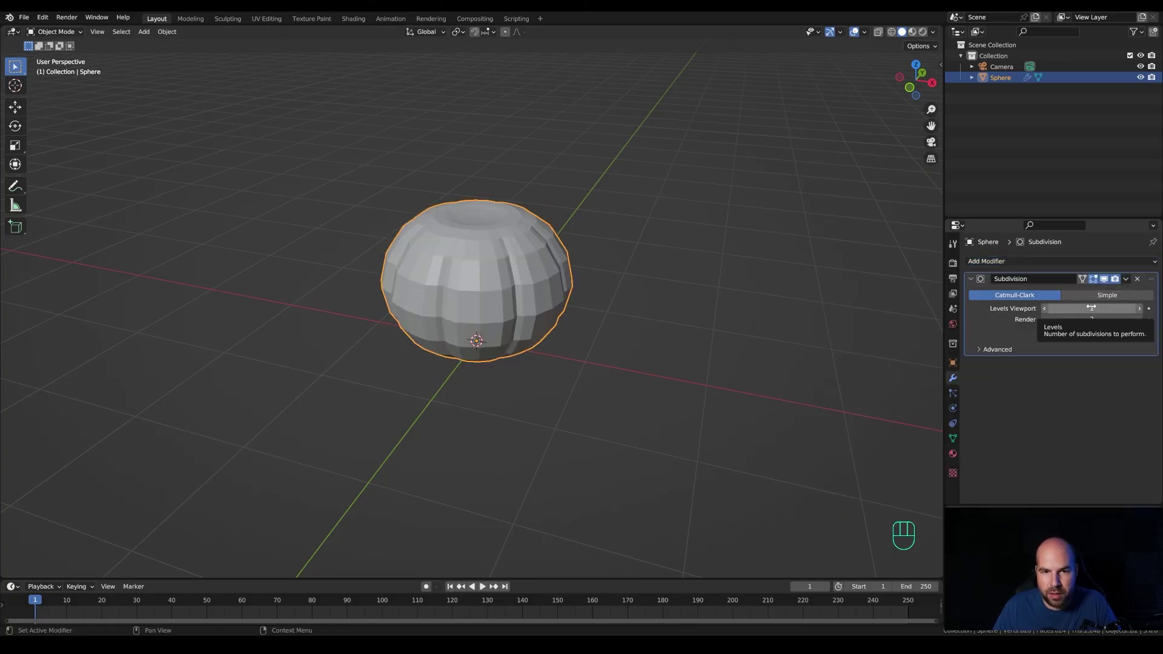
left_click(1127, 279)
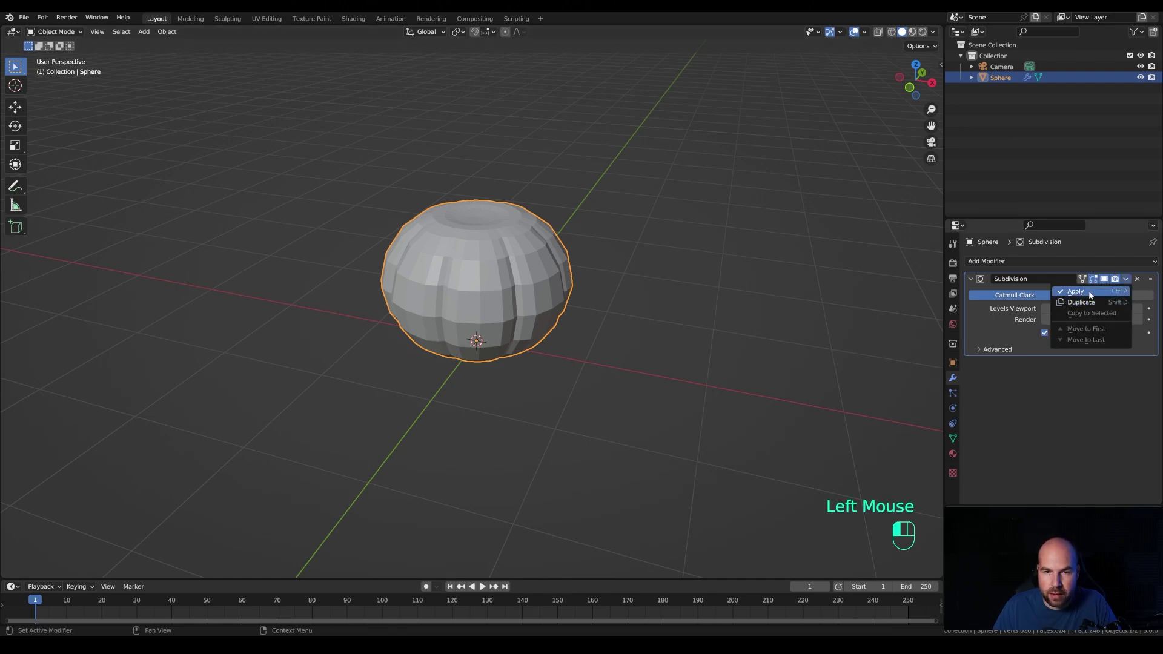
left_click(1090, 295)
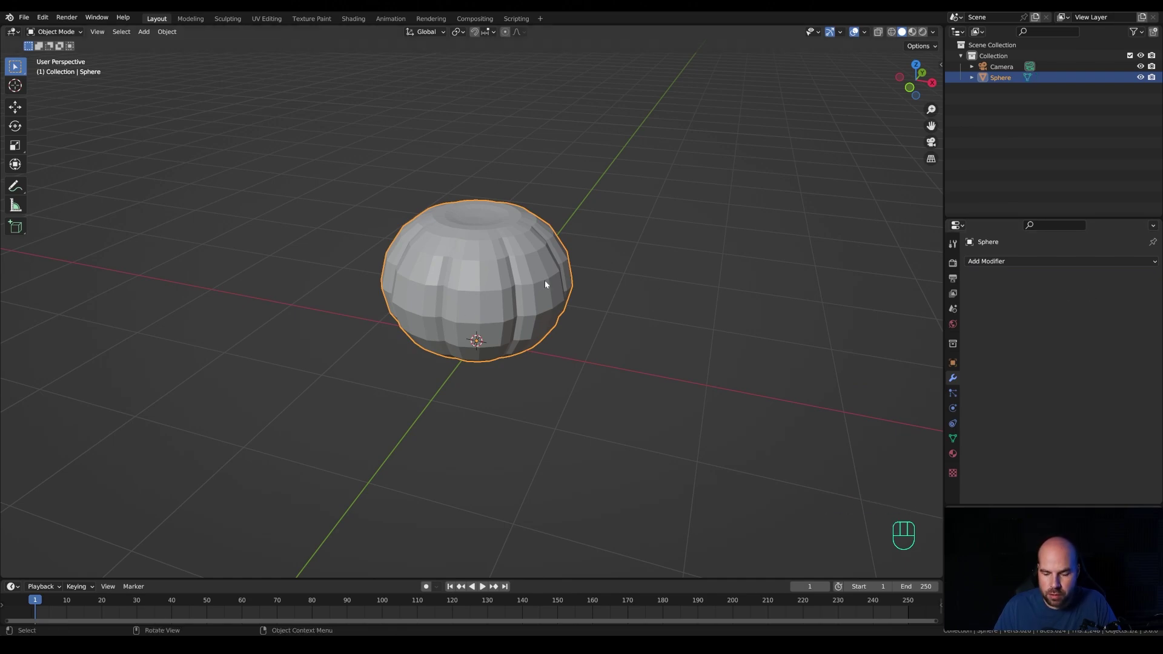
Step: Move the whole mesh about 0.044 m down along Z in front view so its base rests on the ground line
key("KP_1")
scroll(548, 212, "up", 3)
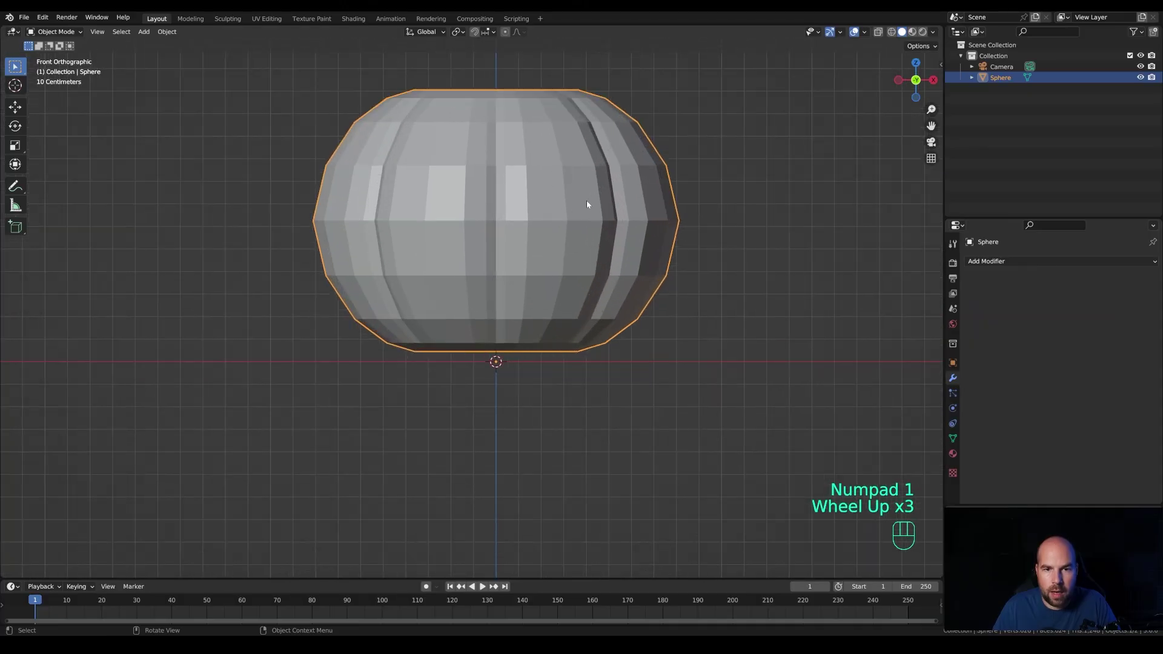
middle_click_drag(589, 202, 594, 275, "shift")
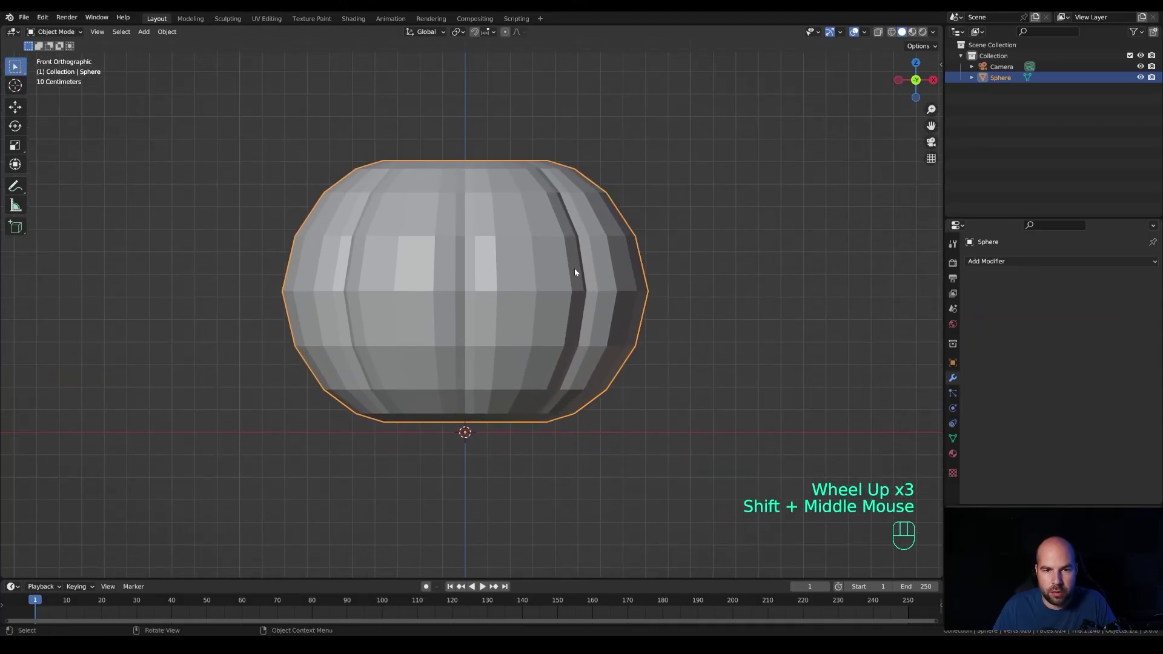
key("Tab")
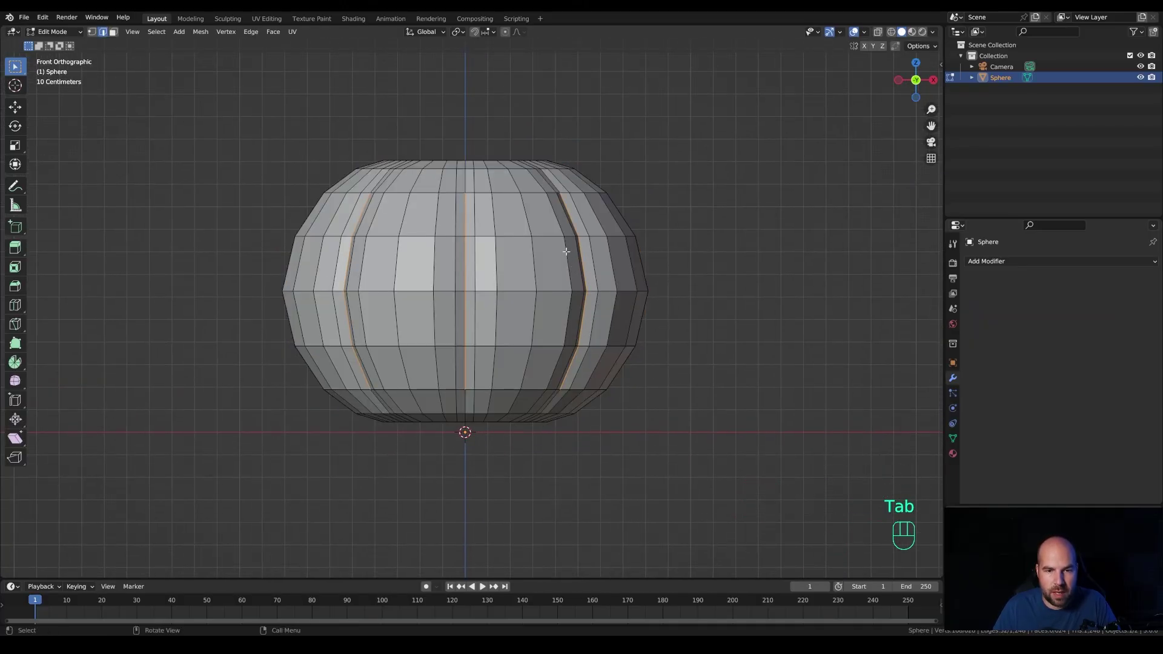
key("a")
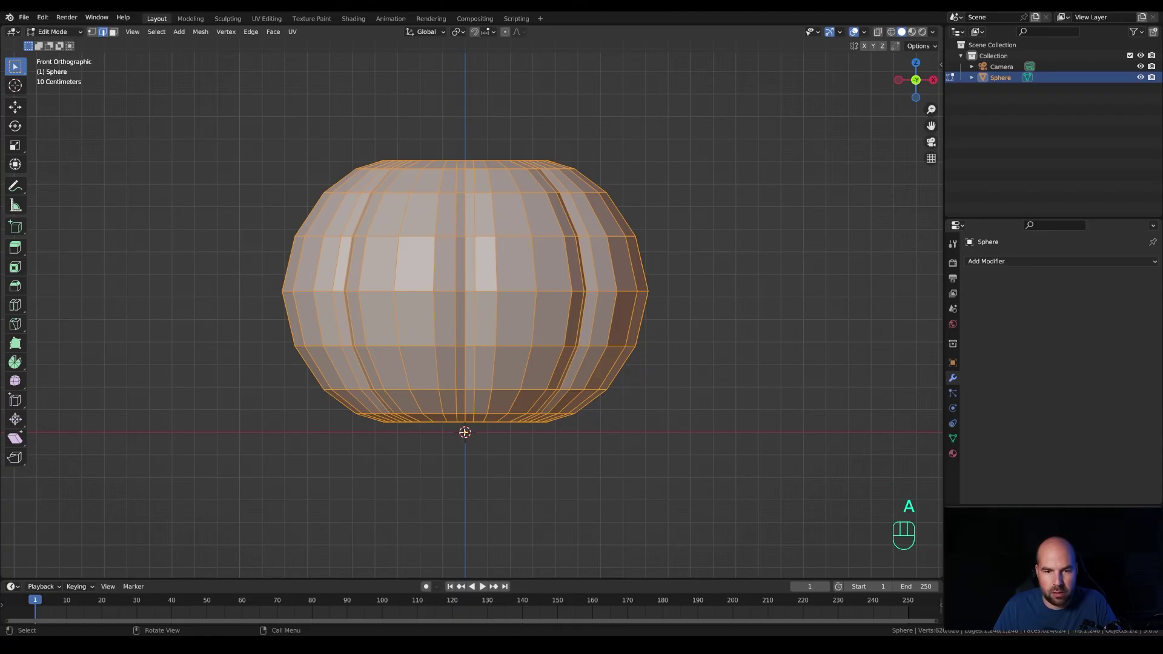
key("g")
key("Escape")
key("g")
key("z")
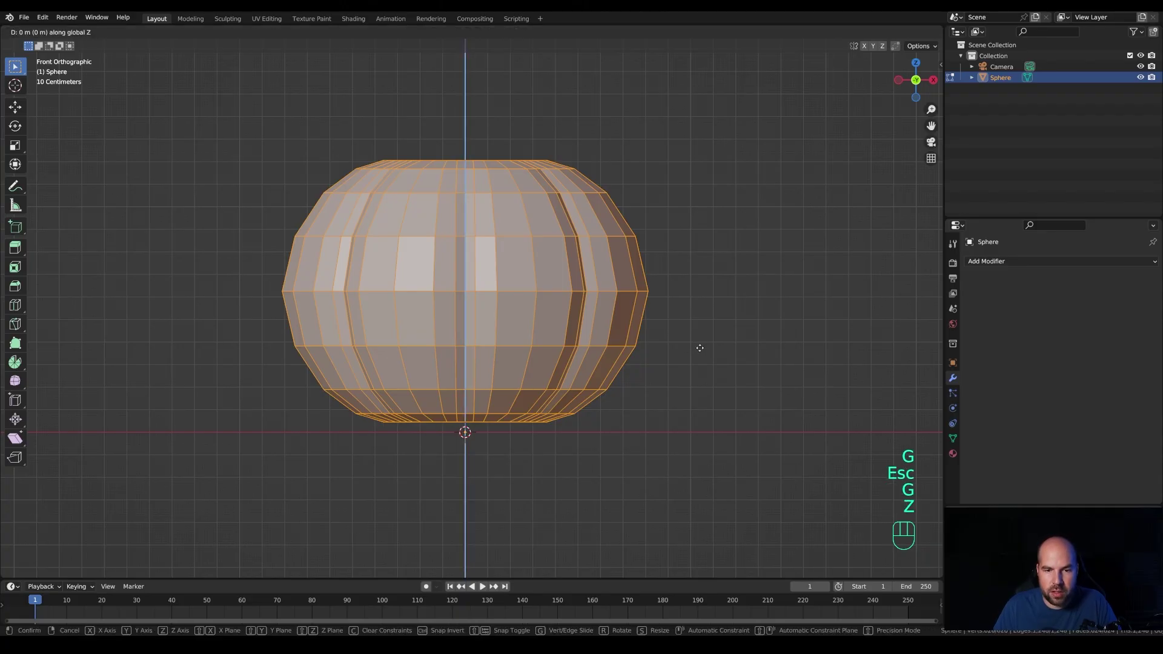
left_click(697, 359)
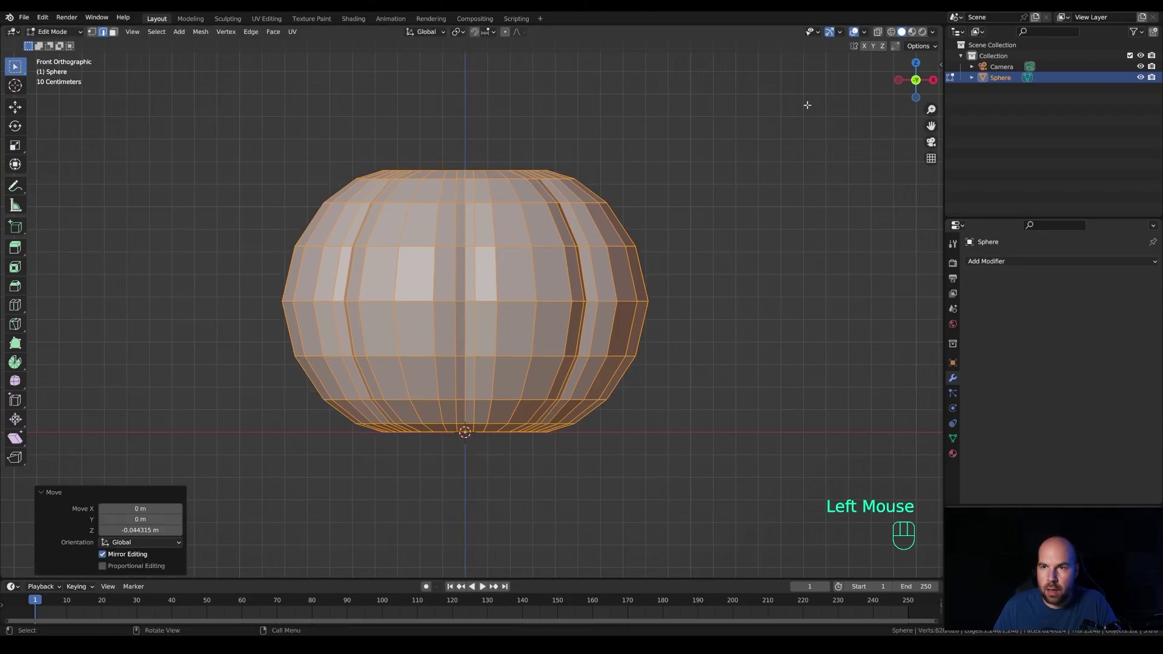
Step: Delete the vertices of the body's positive-X half using X-ray selection, and return to the solid display
left_click(877, 31)
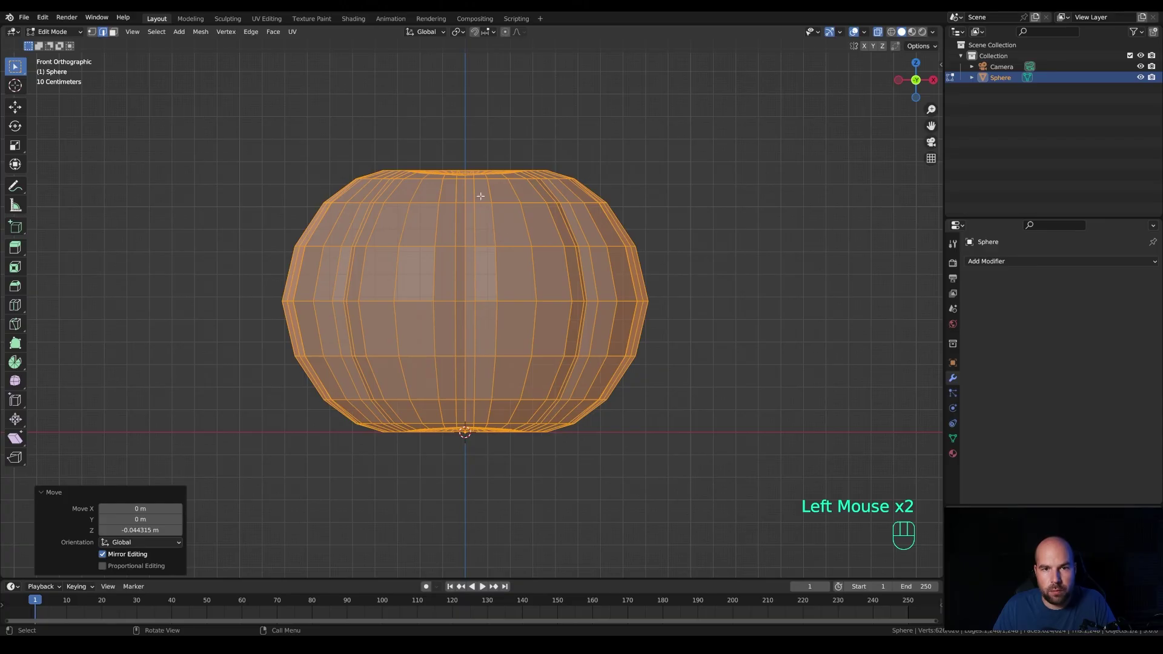
key("1")
left_click_drag(466, 150, 687, 454)
key("x")
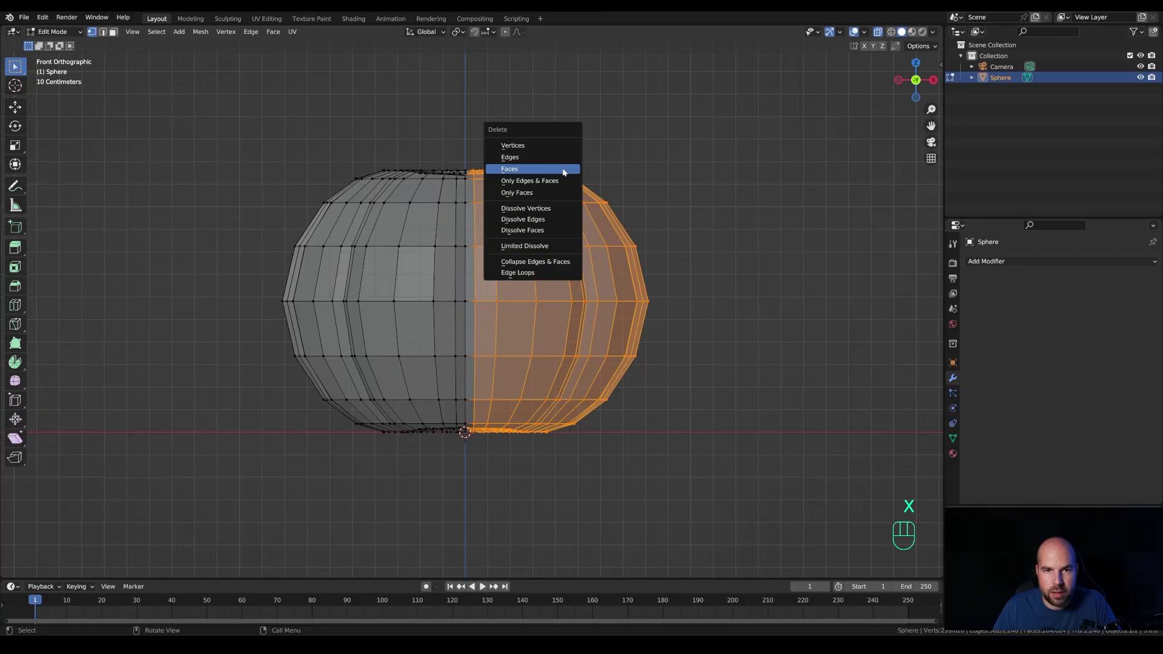
left_click(528, 146)
middle_click_drag(535, 193, 533, 272)
key("z")
left_click(533, 364)
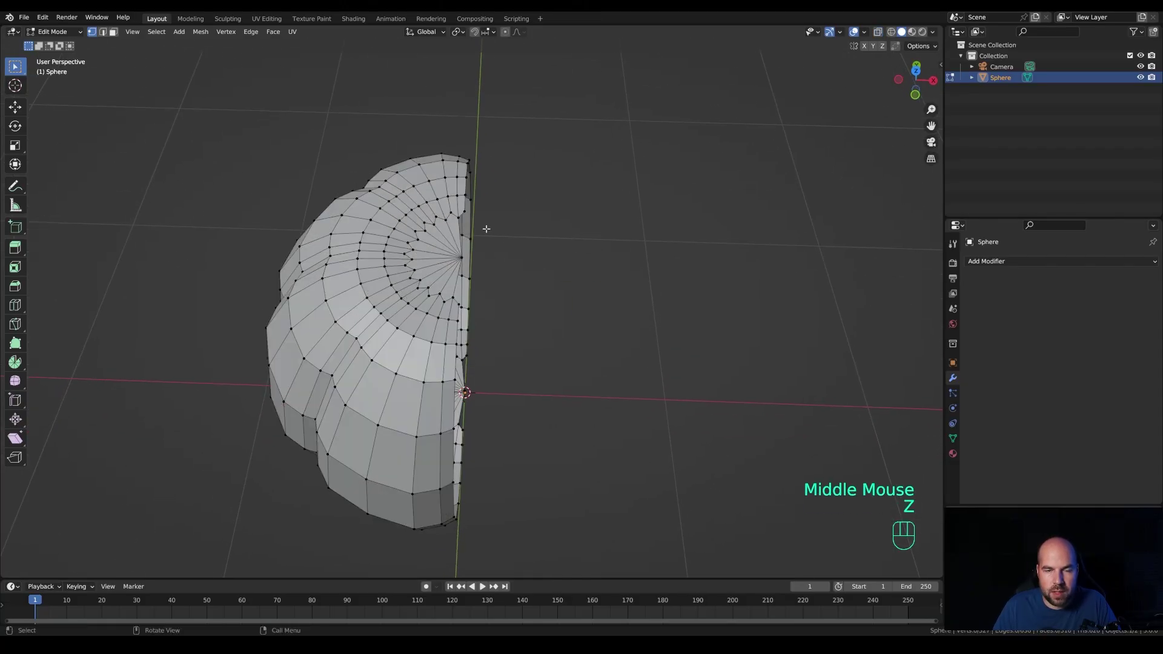
Step: Add a Mirror modifier on the X axis to the half body and enable Clipping
mouse_move(509, 231)
middle_mouse_down()
mouse_move(527, 246)
mouse_move(513, 241)
middle_mouse_up()
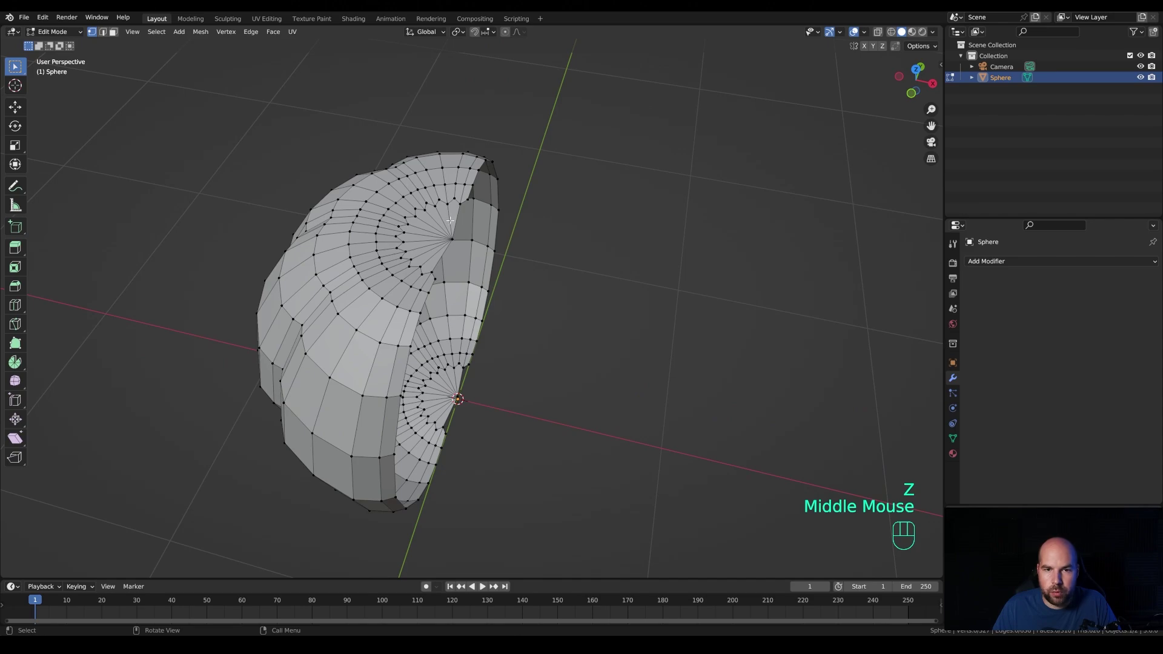
left_click(984, 262)
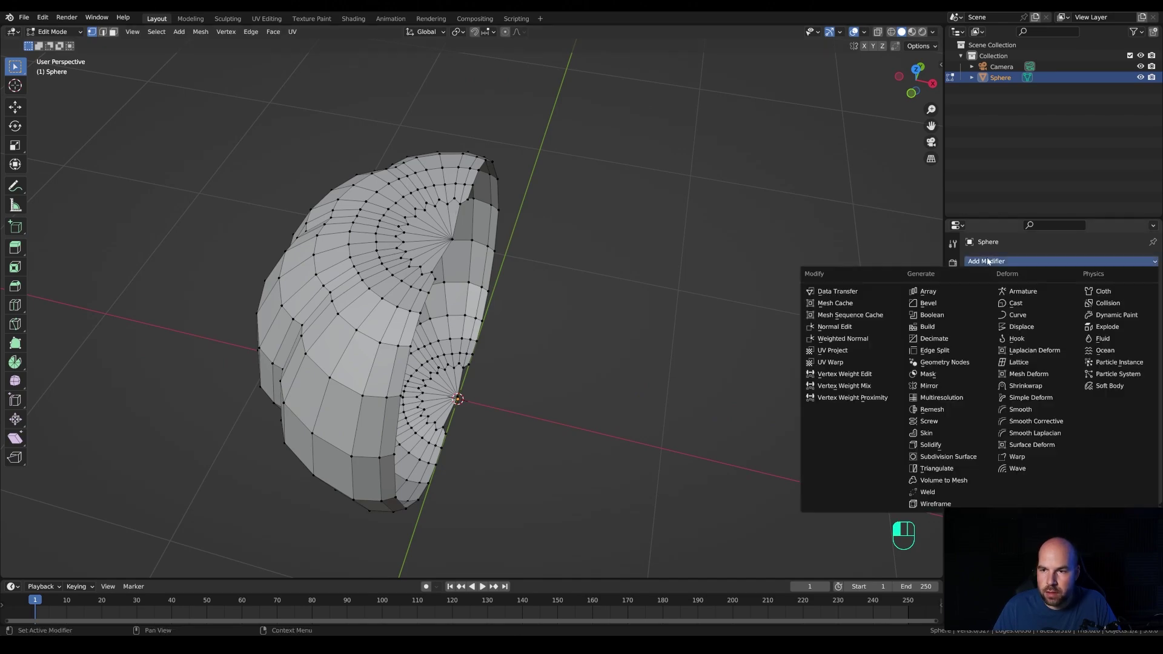
left_click(930, 387)
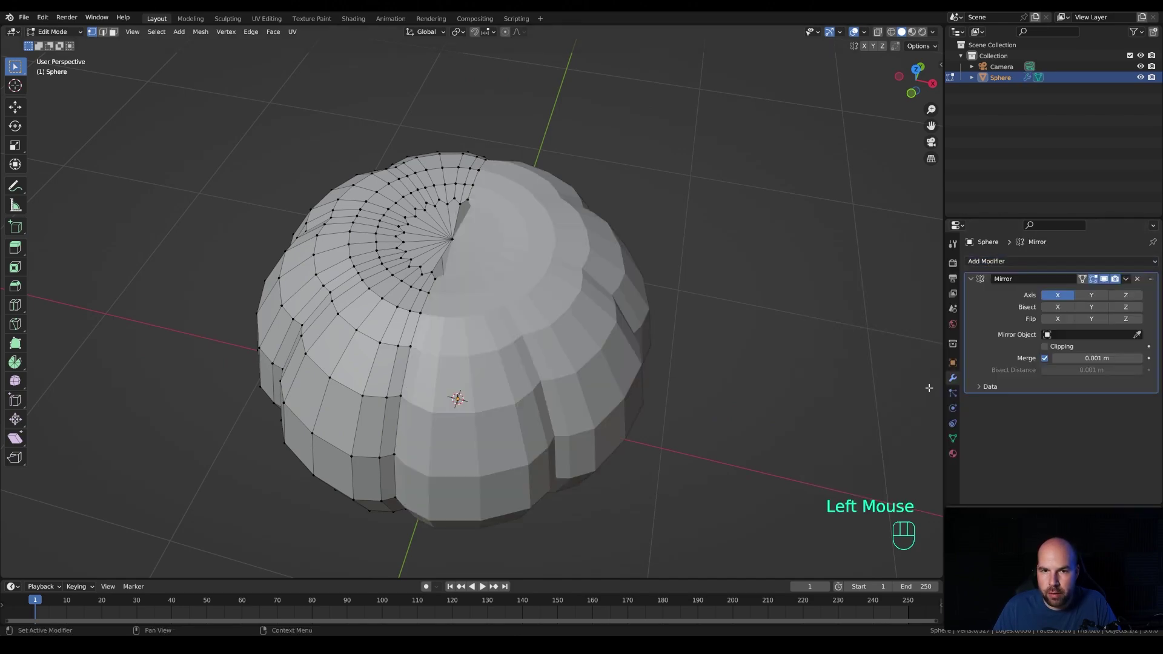
left_click(1044, 347)
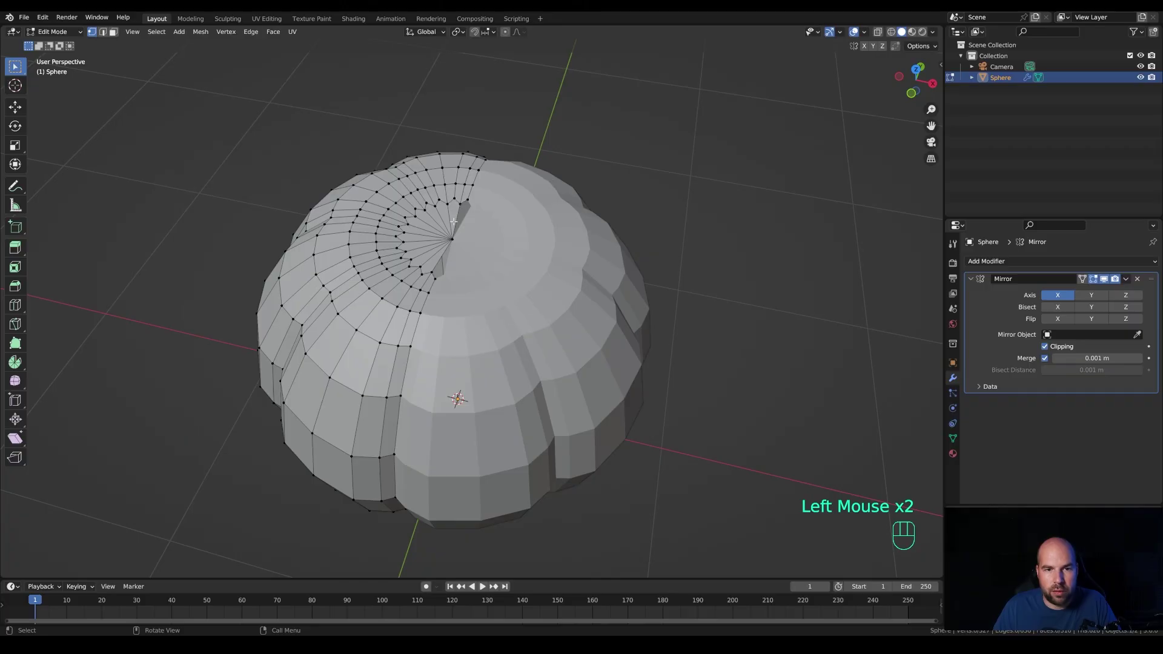
Step: Fill the two gaps along the mirror seam in the body's upper cap with faces built from neighbouring edges
key("2")
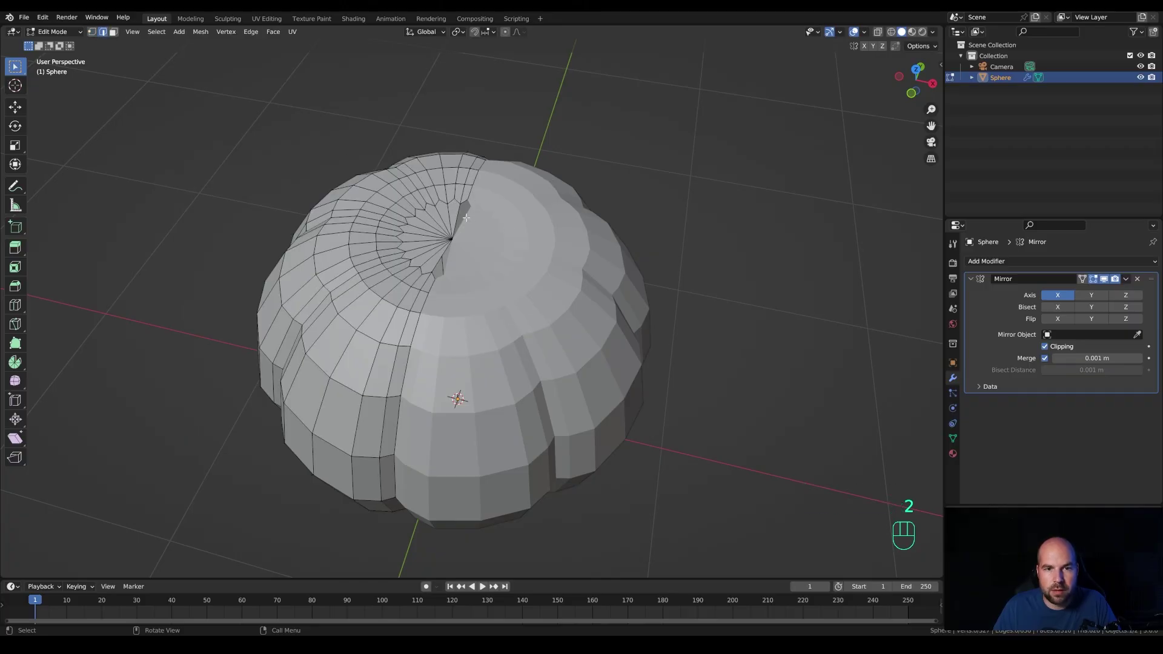
left_click(461, 206, "shift")
left_click(466, 200, "shift")
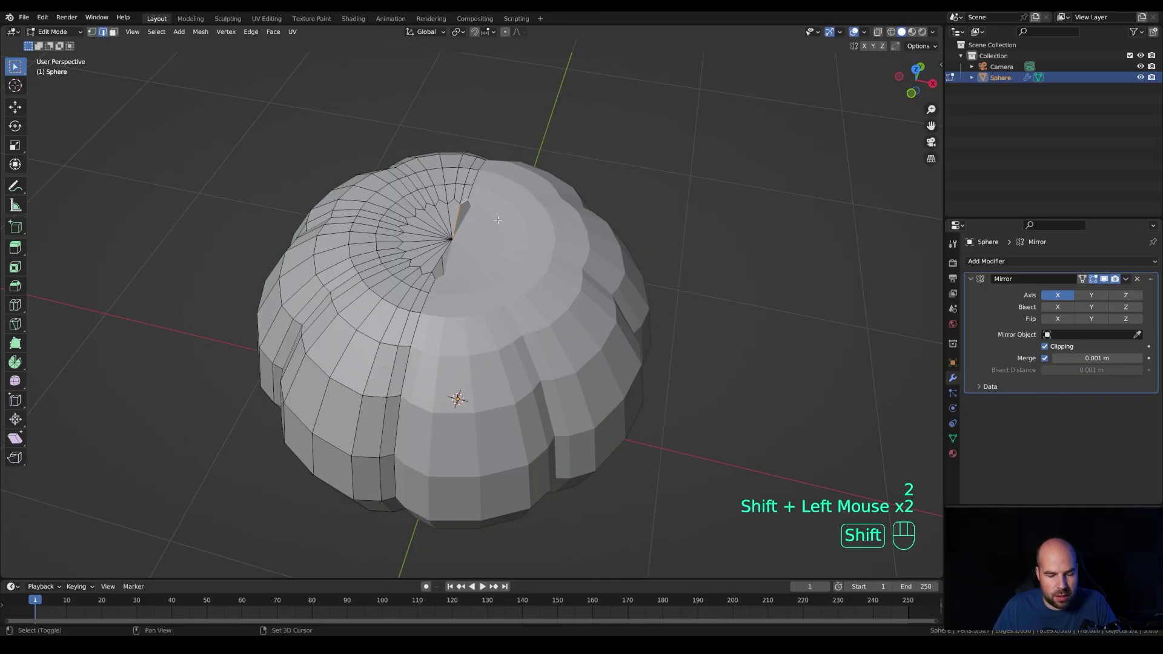
key("f")
left_click(435, 262)
left_click(441, 257, "shift")
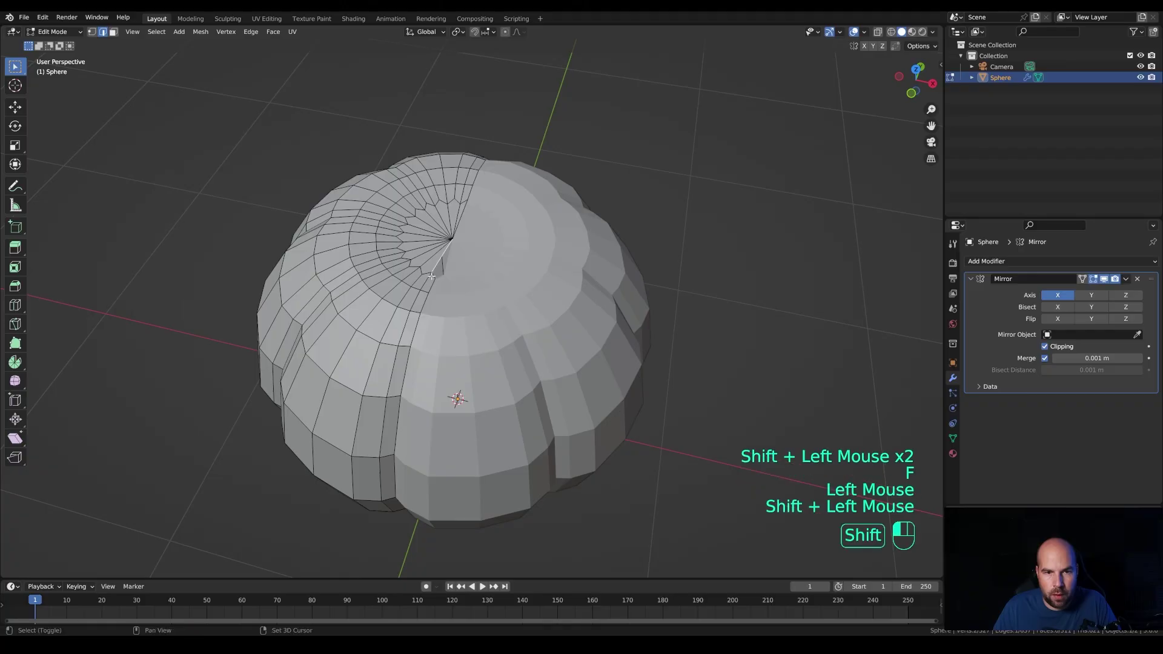
key("f")
Step: Fill the two matching seam gaps in the body's underside with faces built from neighbouring edges
middle_click_drag(441, 258, 435, 300)
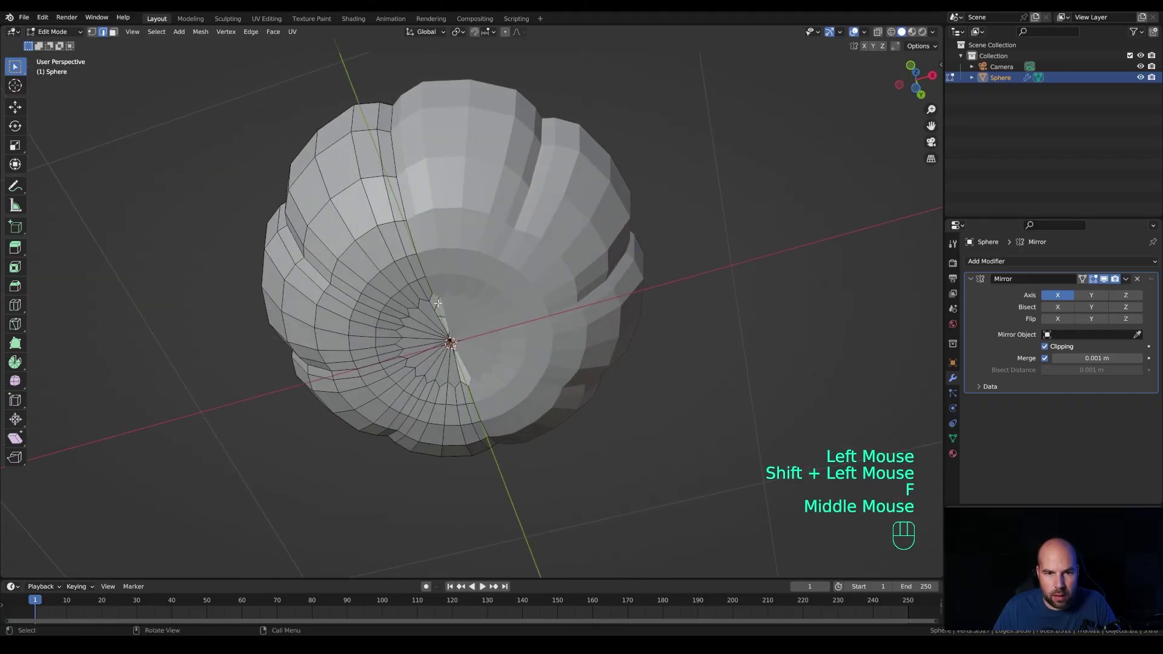
left_click(431, 298)
left_click(433, 307, "shift")
key("f")
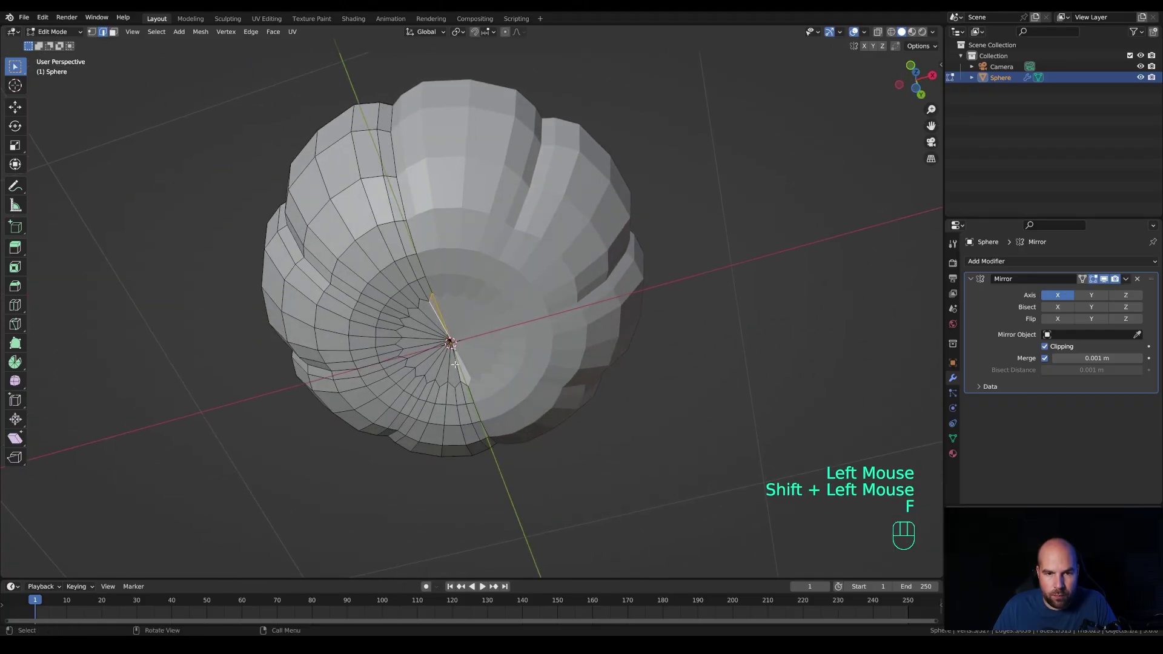
left_click(467, 378)
left_click(477, 386, "shift")
key("f")
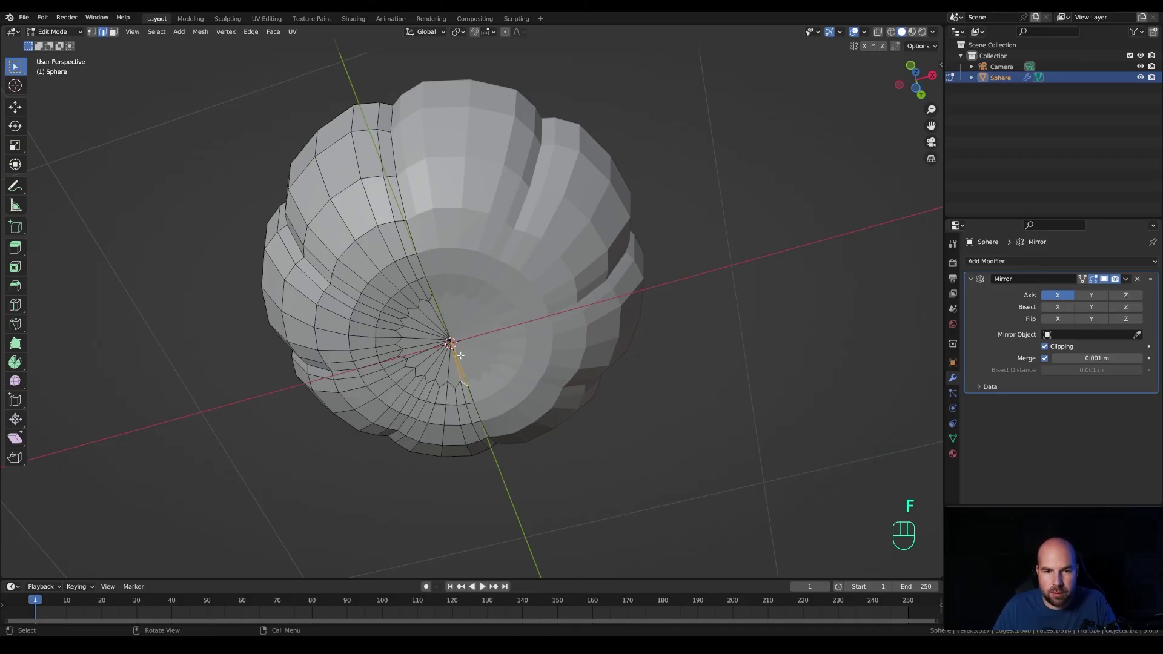
Step: Dissolve the centre pole vertices of the bottom and top caps so each cap becomes a flat face
key("1")
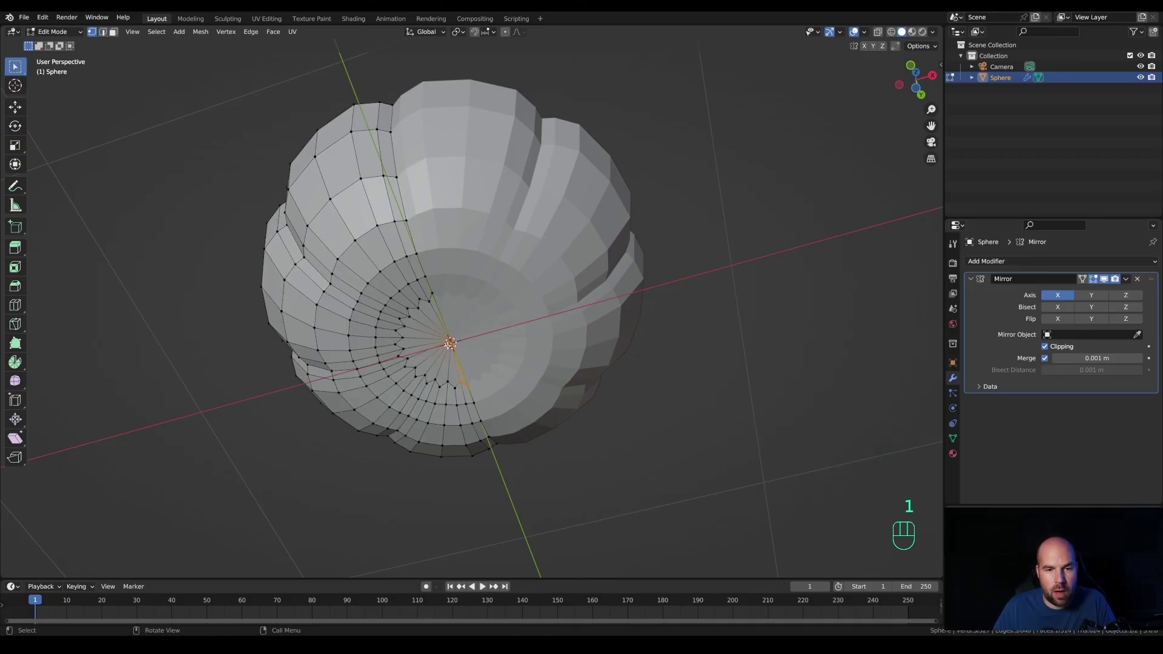
left_click(472, 337)
key("ctrl+x")
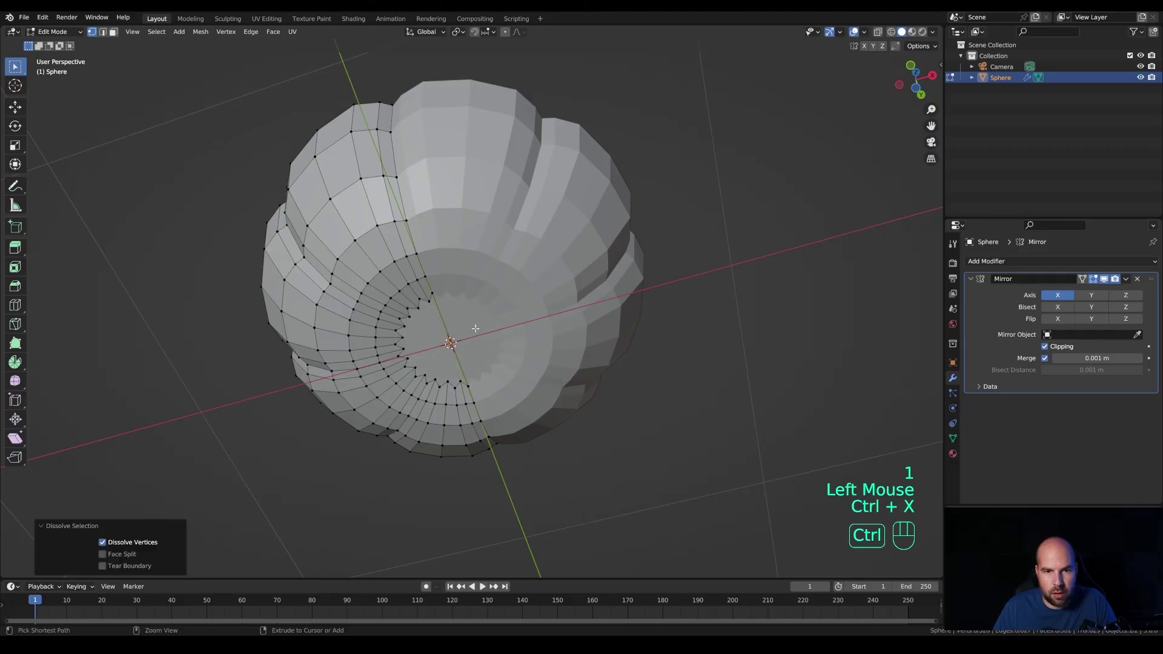
middle_click_drag(472, 329, 489, 352)
left_click(491, 349)
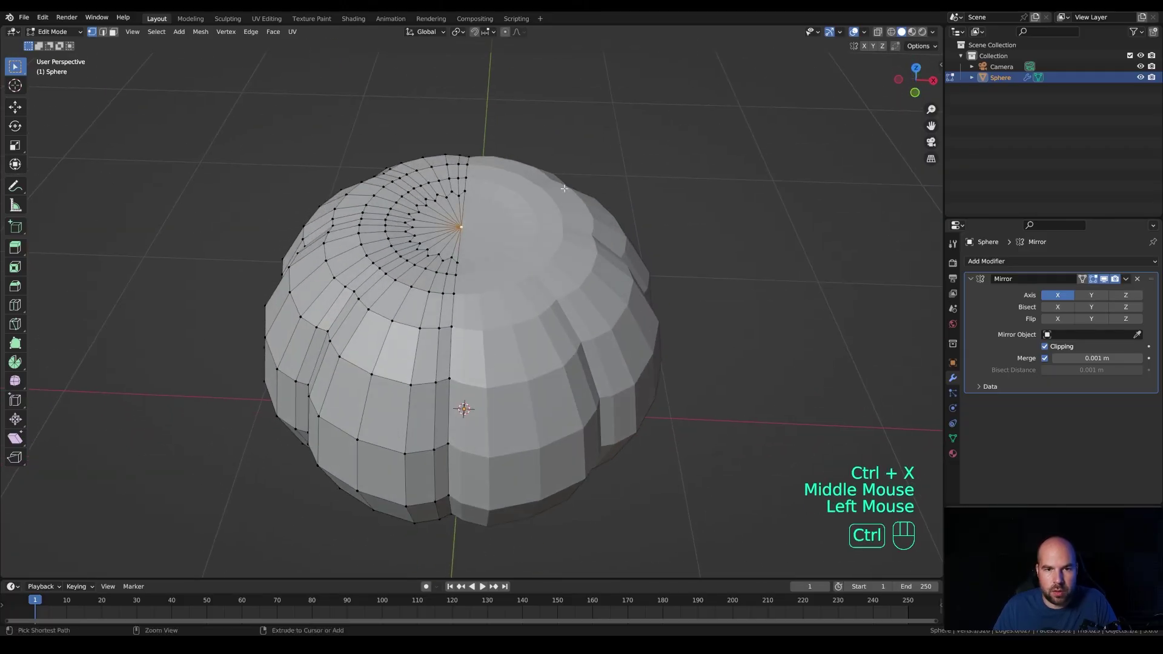
key("ctrl+x")
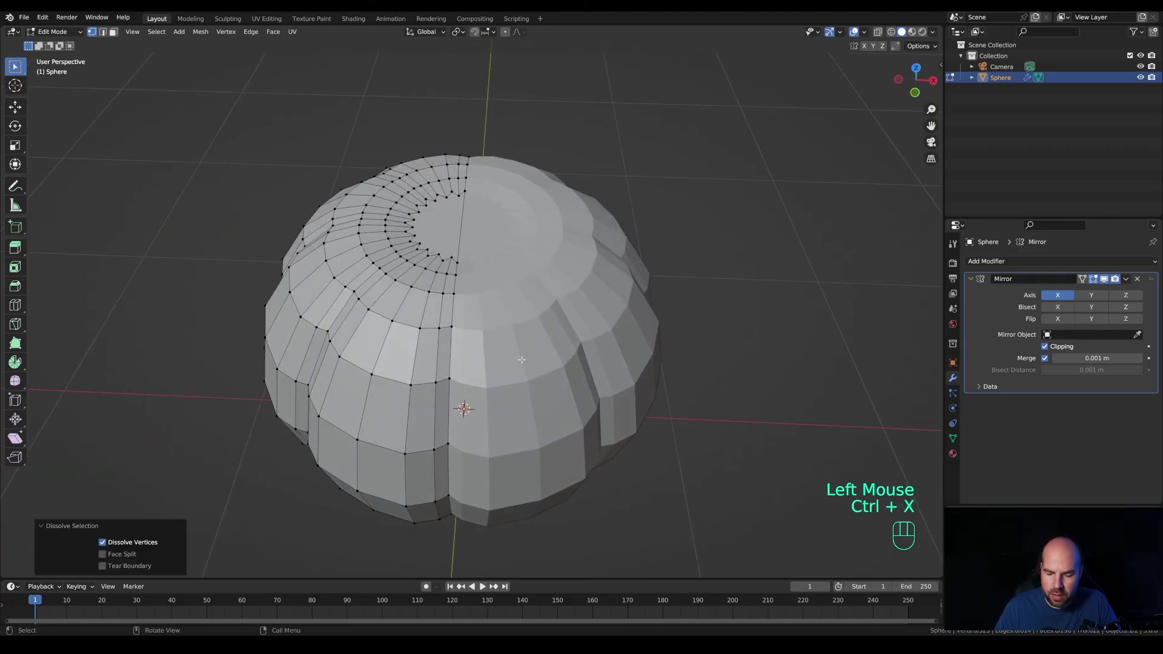
Step: Knife a closed, slanted eye outline into the upper front of the unmirrored half in front view
key("KP_1")
scroll(473, 339, "up", 2)
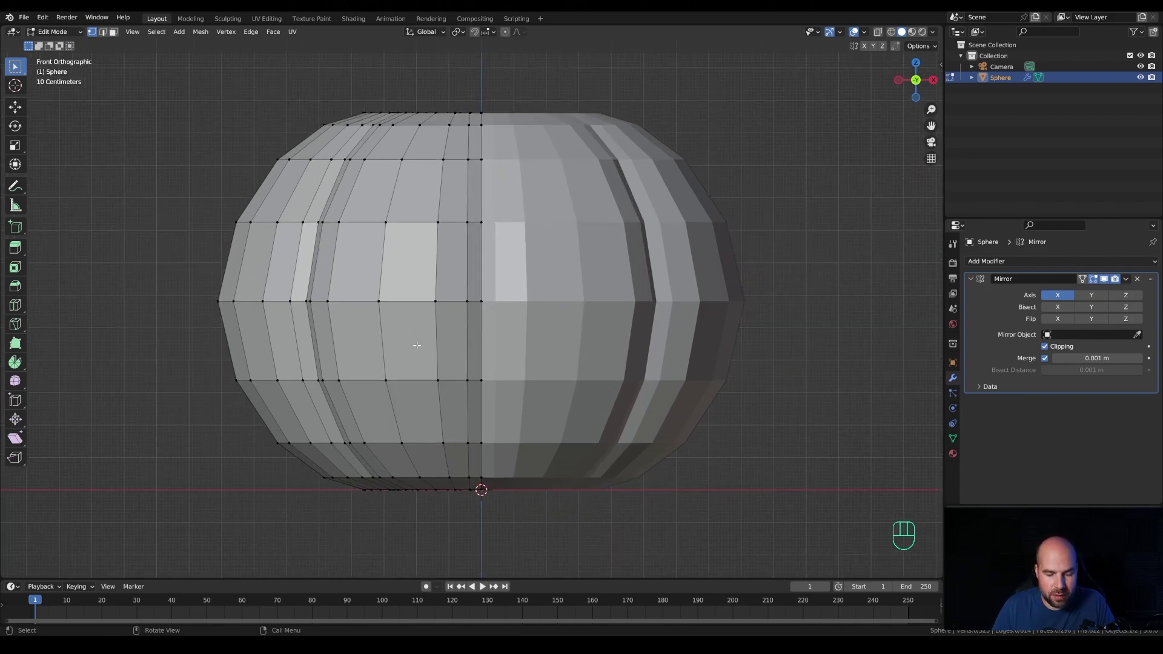
key("k")
left_click(442, 160)
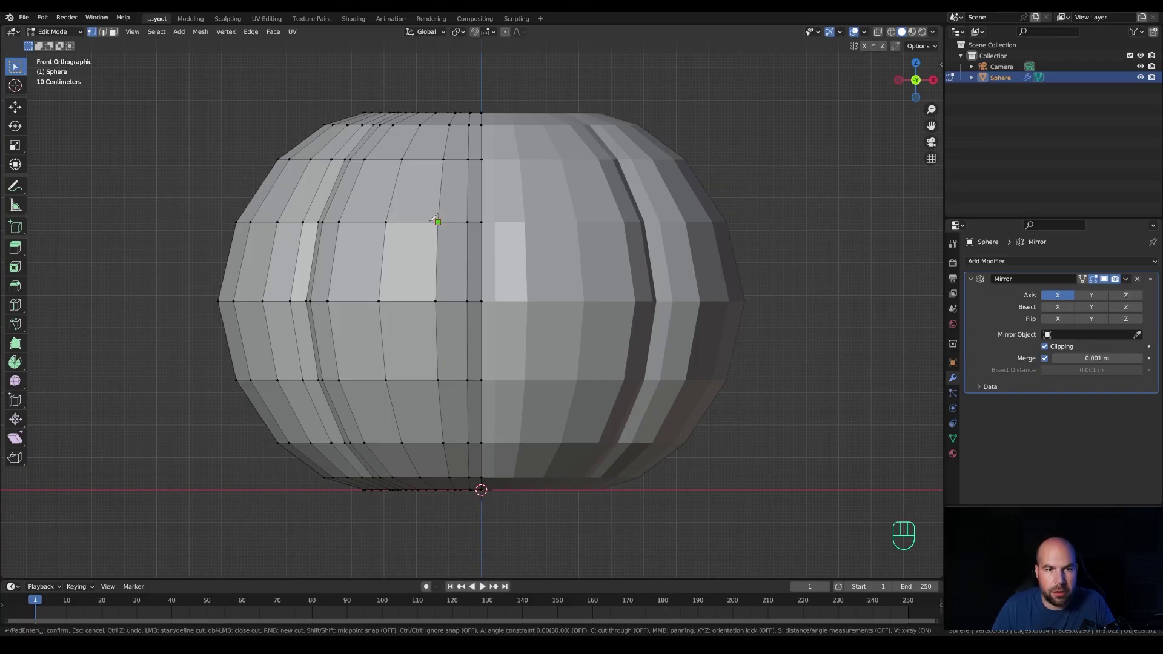
left_click(436, 221)
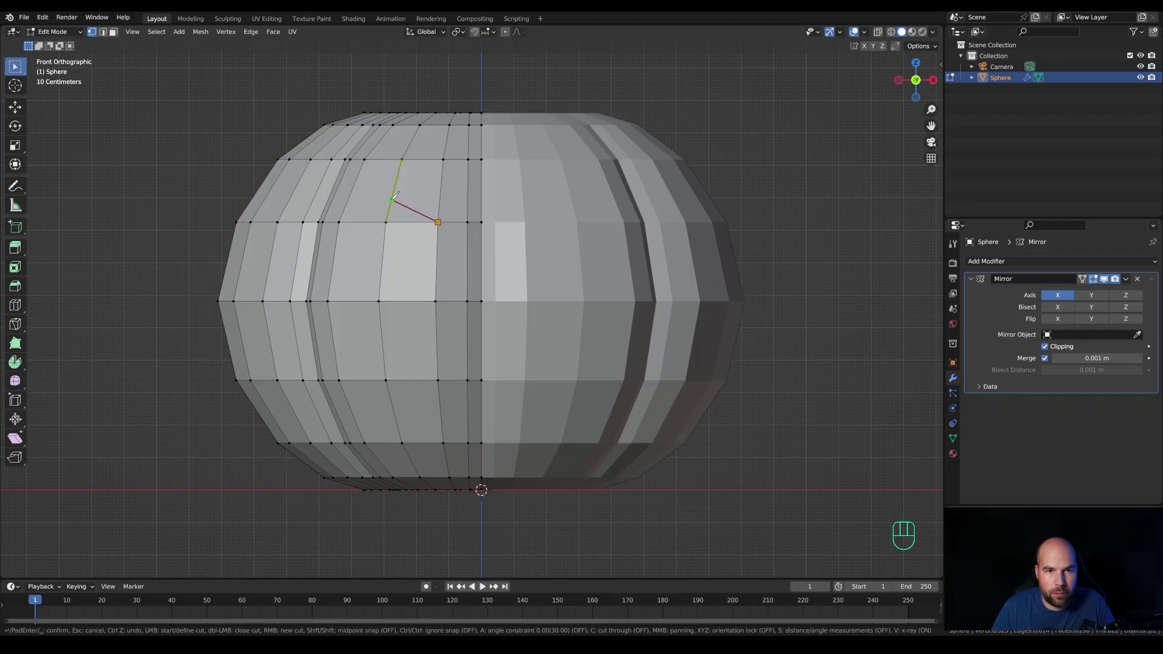
left_click(392, 195)
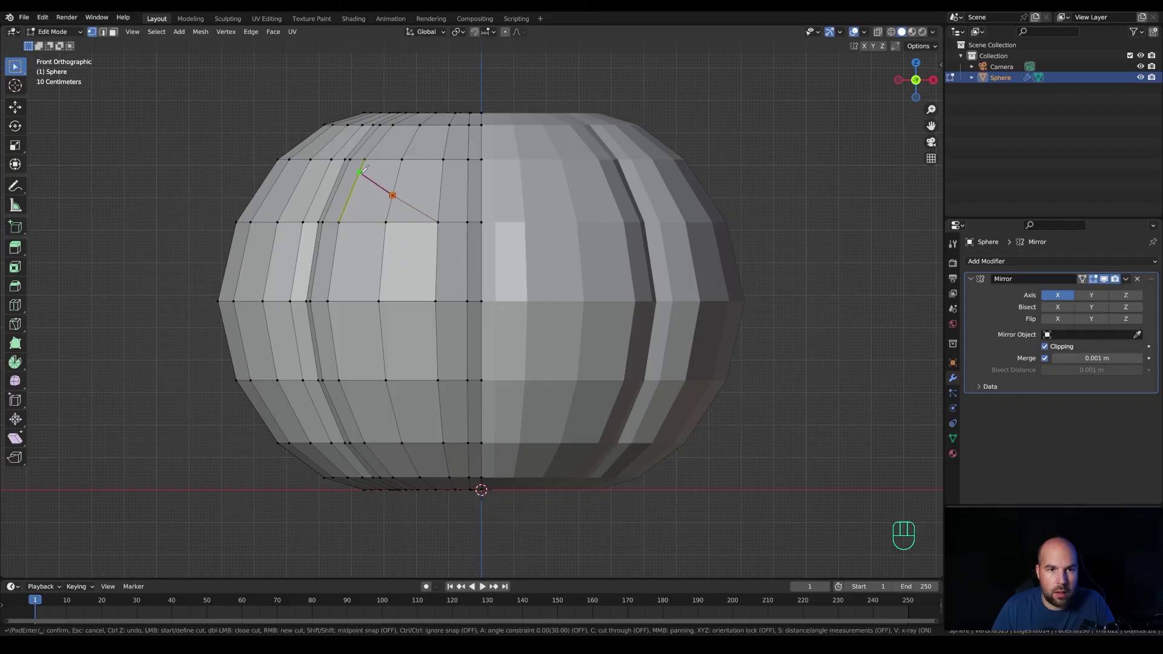
left_click(364, 169)
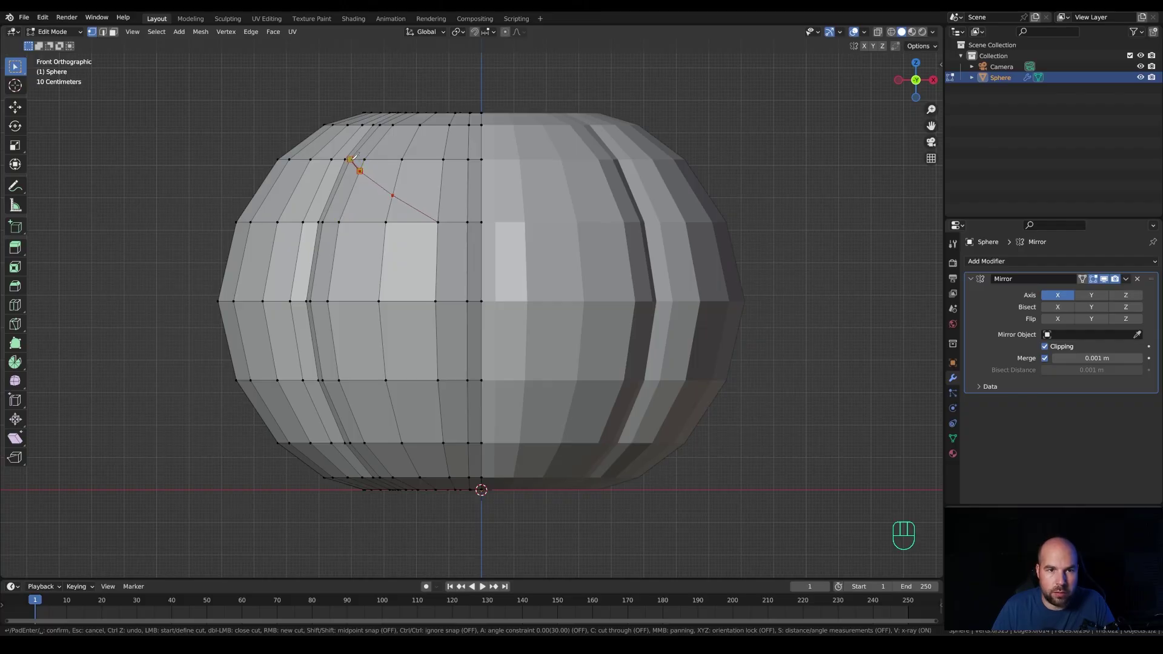
left_click(342, 216)
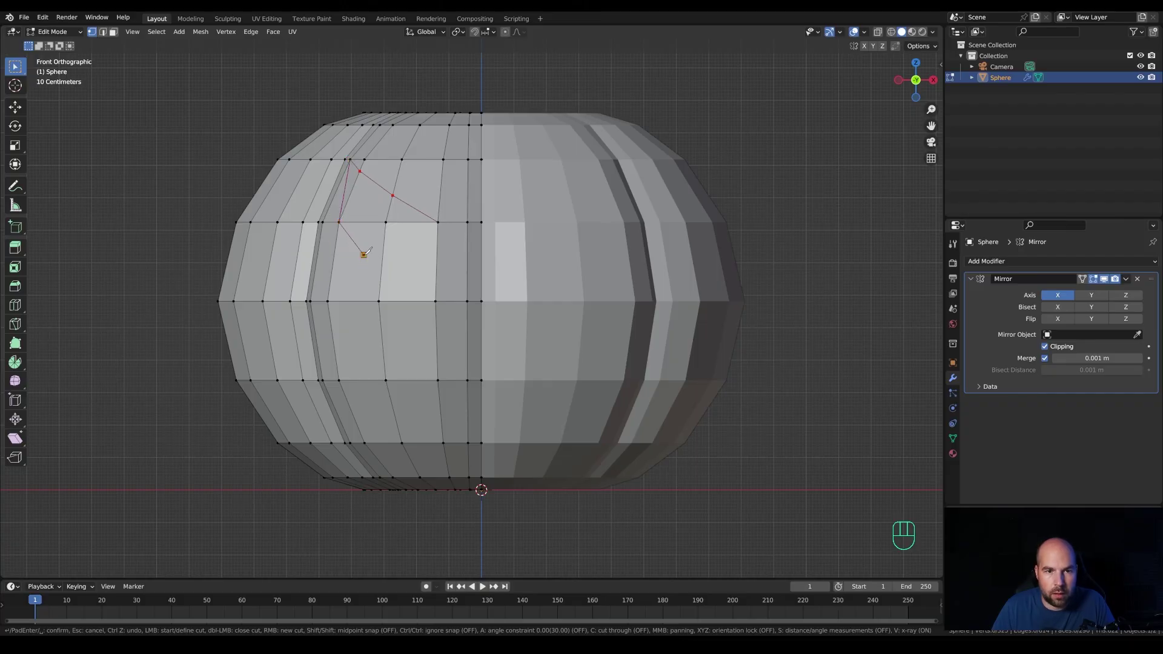
left_click(365, 253)
left_click(413, 250)
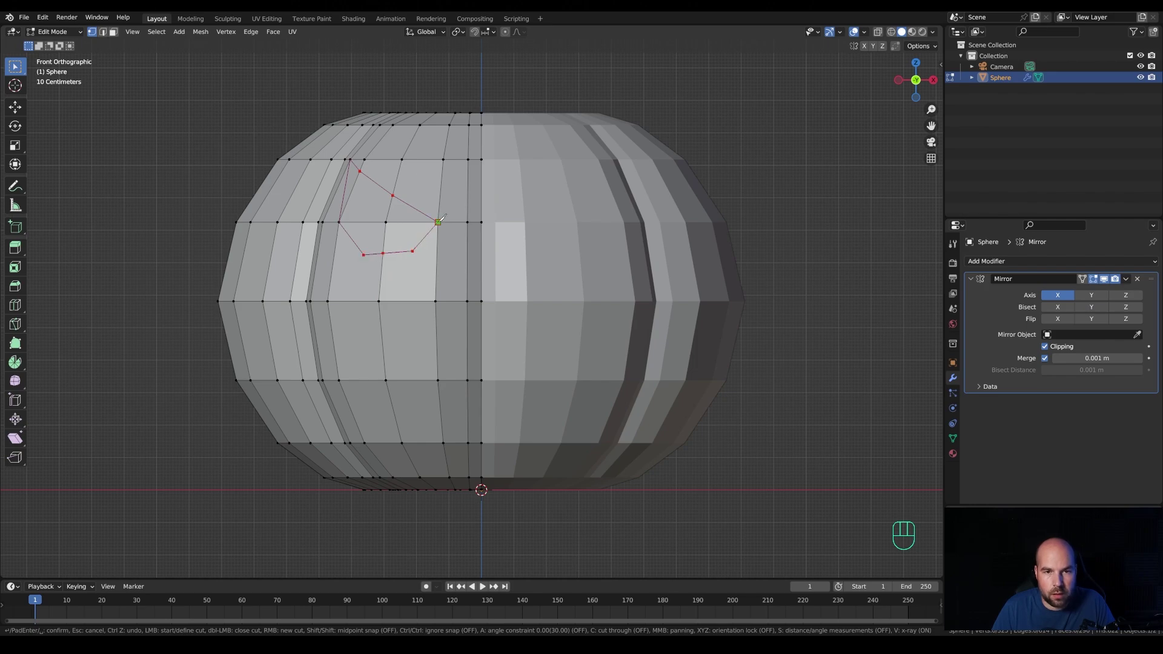
left_click(439, 222)
key("Return")
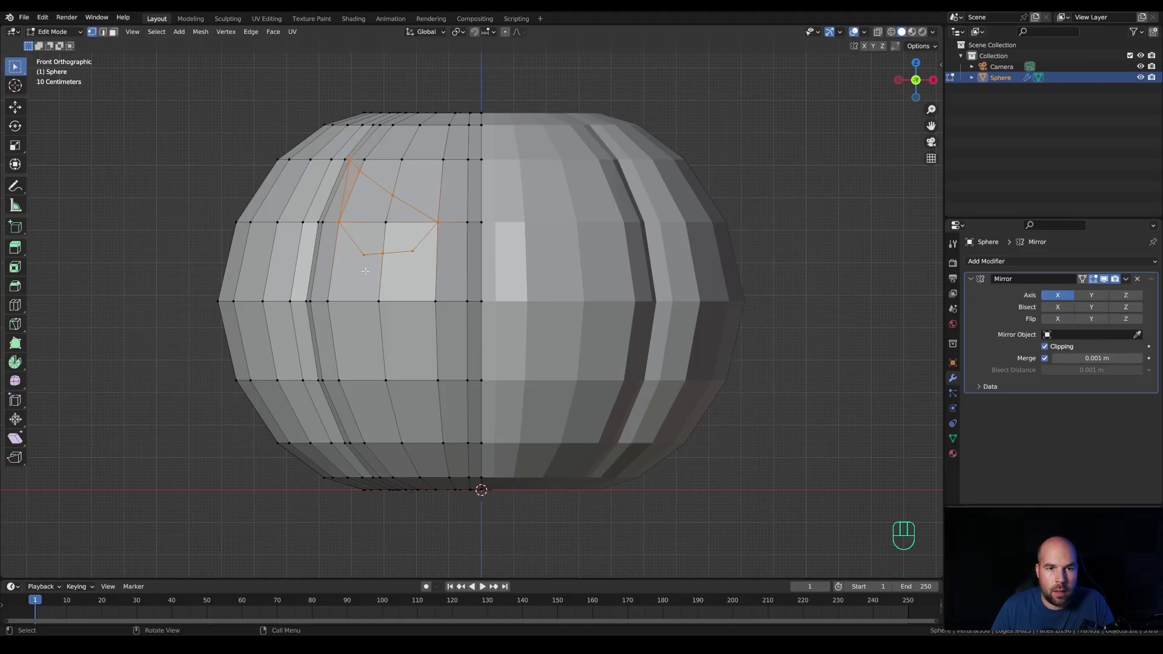
Step: Delete the faces inside the eye outline to open the eye hole
key("3")
left_click(365, 197, "shift")
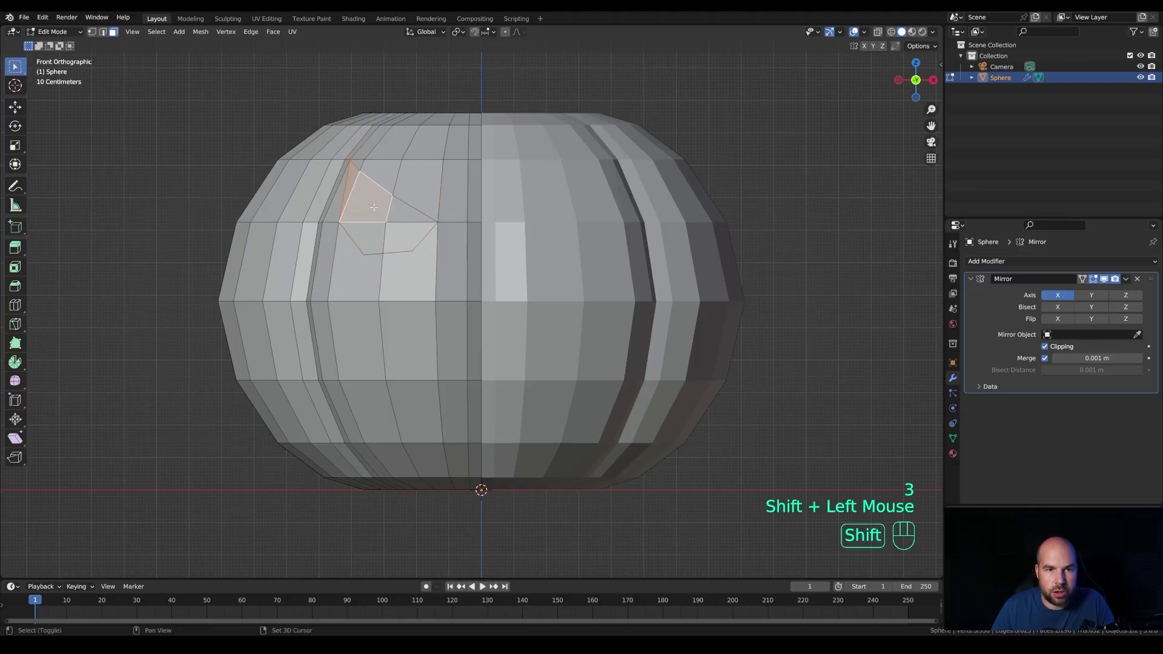
left_click(409, 209, "shift")
left_click(412, 236, "shift")
left_click(363, 238, "shift")
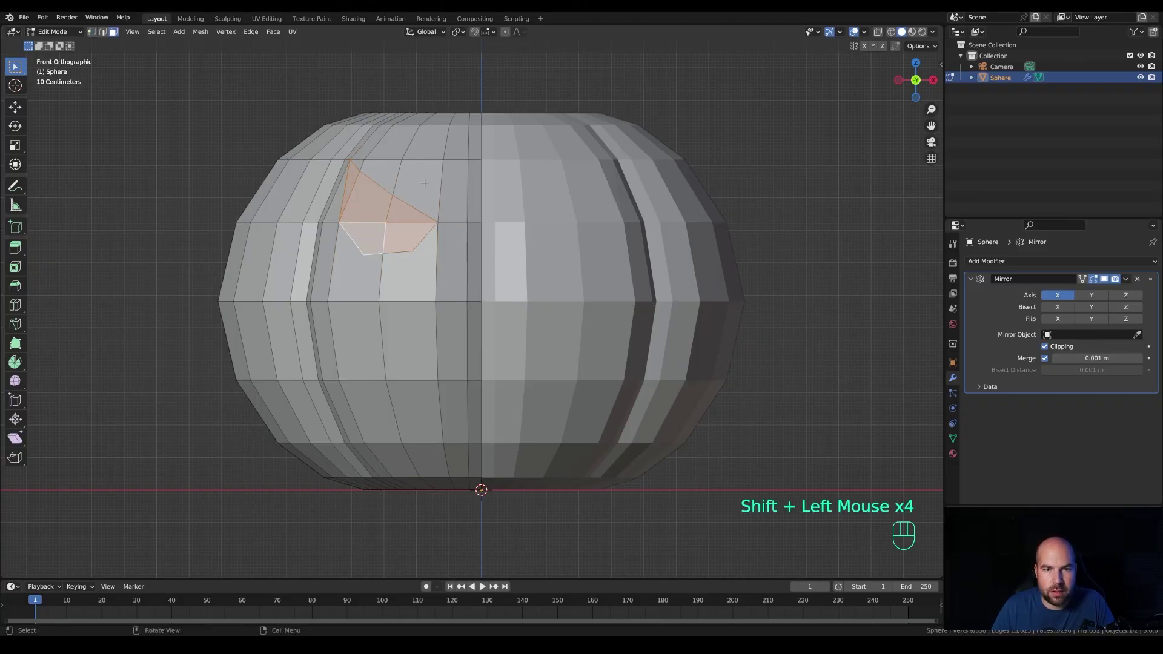
key("x")
left_click(391, 209)
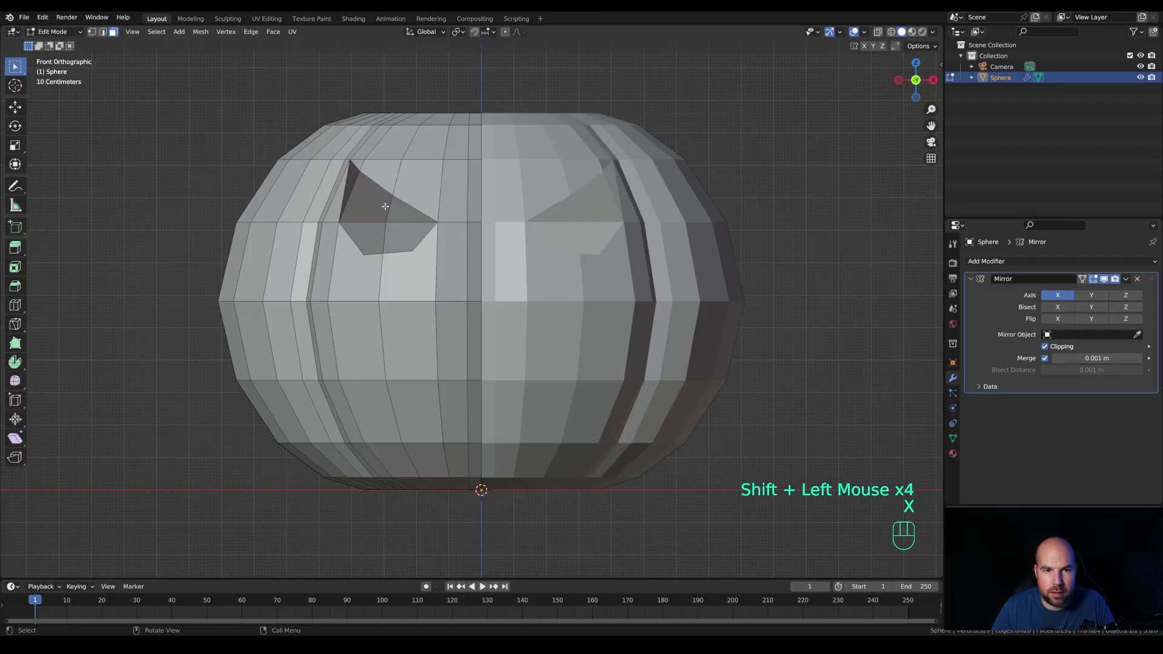
Step: Connect the eye hole's two lower corner vertices with new edges to the nearest outer vertices on the horizontal loop below
scroll(397, 230, "up", 2)
key("1")
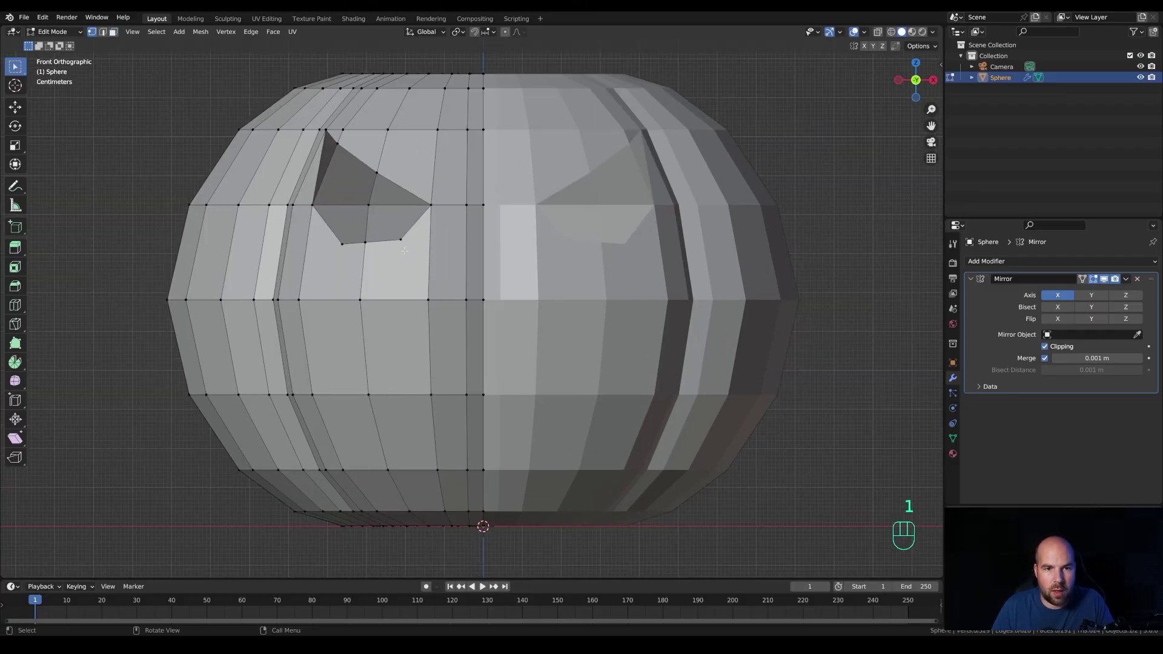
left_click(402, 244)
left_click(428, 299, "shift")
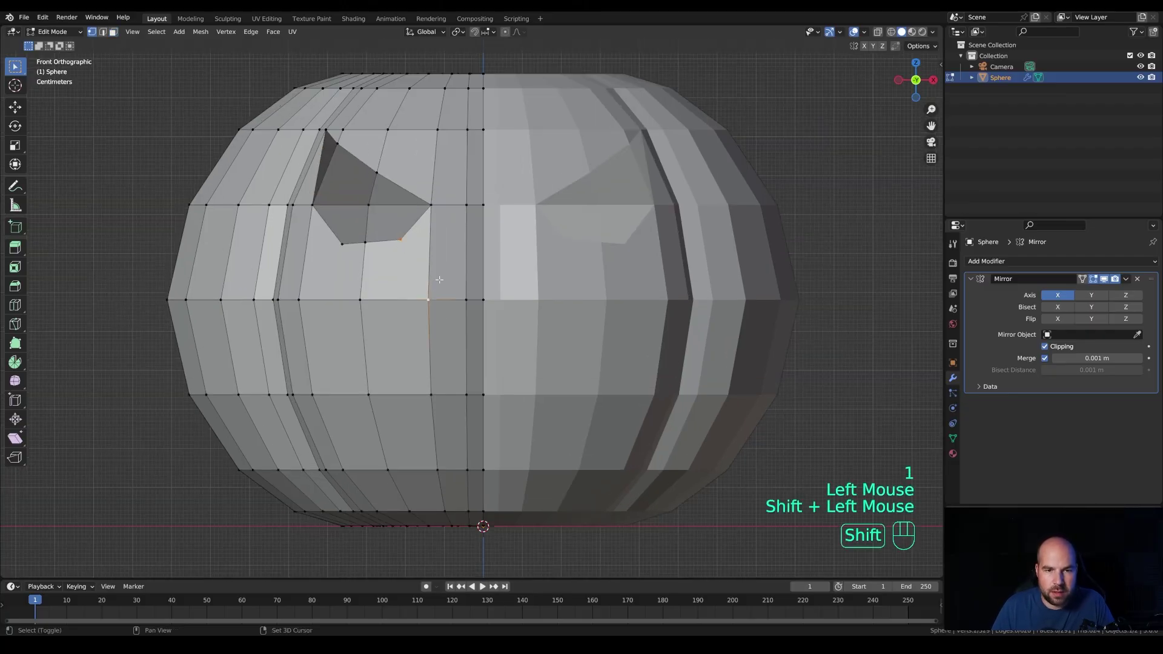
key("j")
left_click(342, 244)
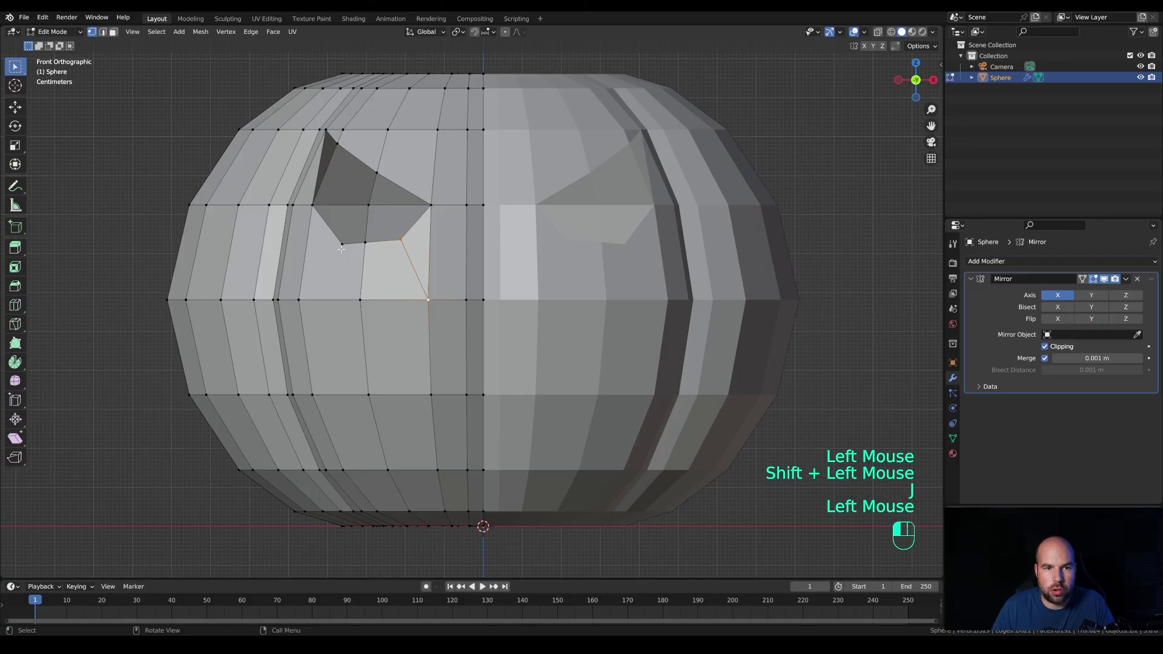
left_click(300, 298, "shift")
key("j")
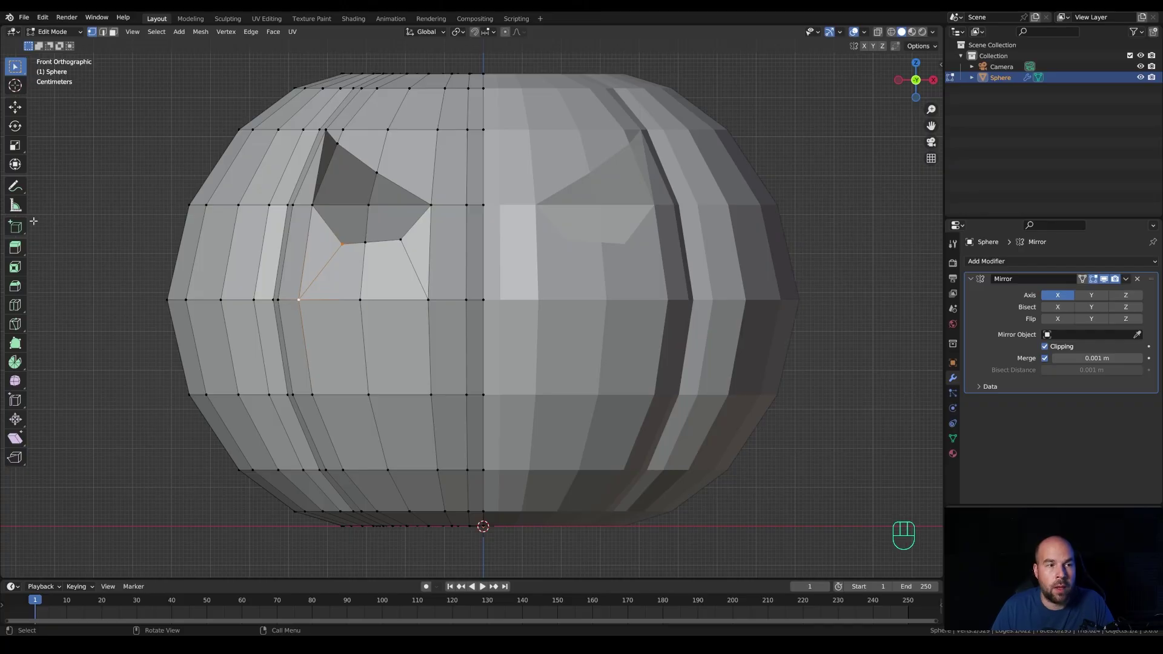
Step: Knife the mouth's jagged upper edge in front view, from the centre line through three upward-pointing spikes to the outer mouth corner
key("k")
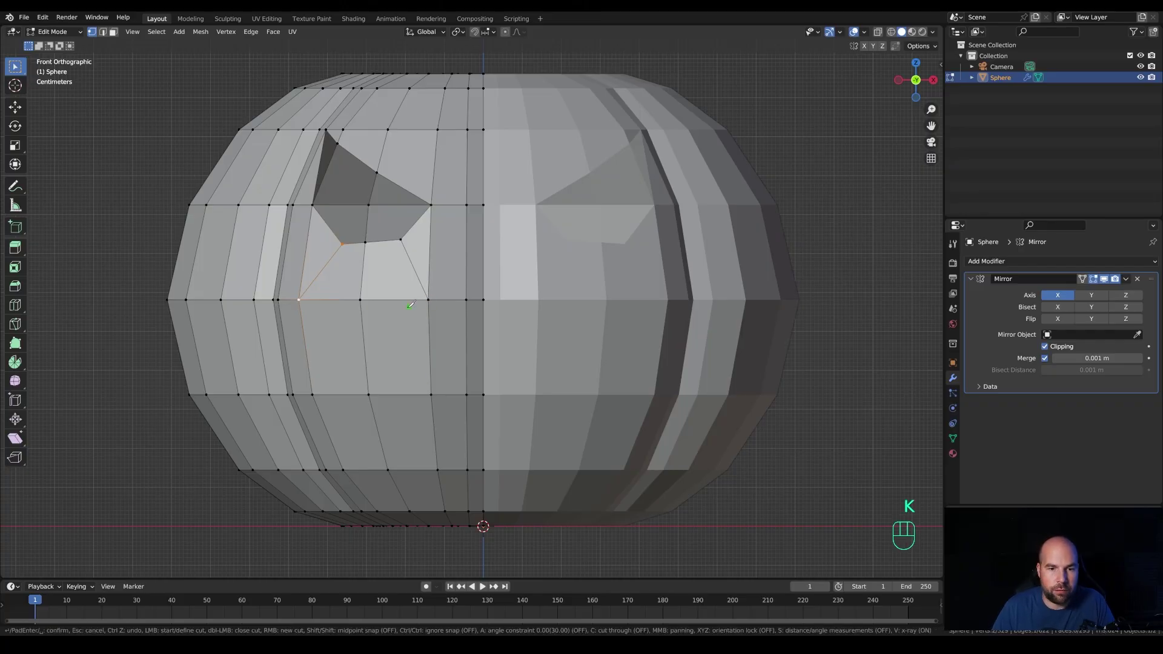
left_click(476, 385)
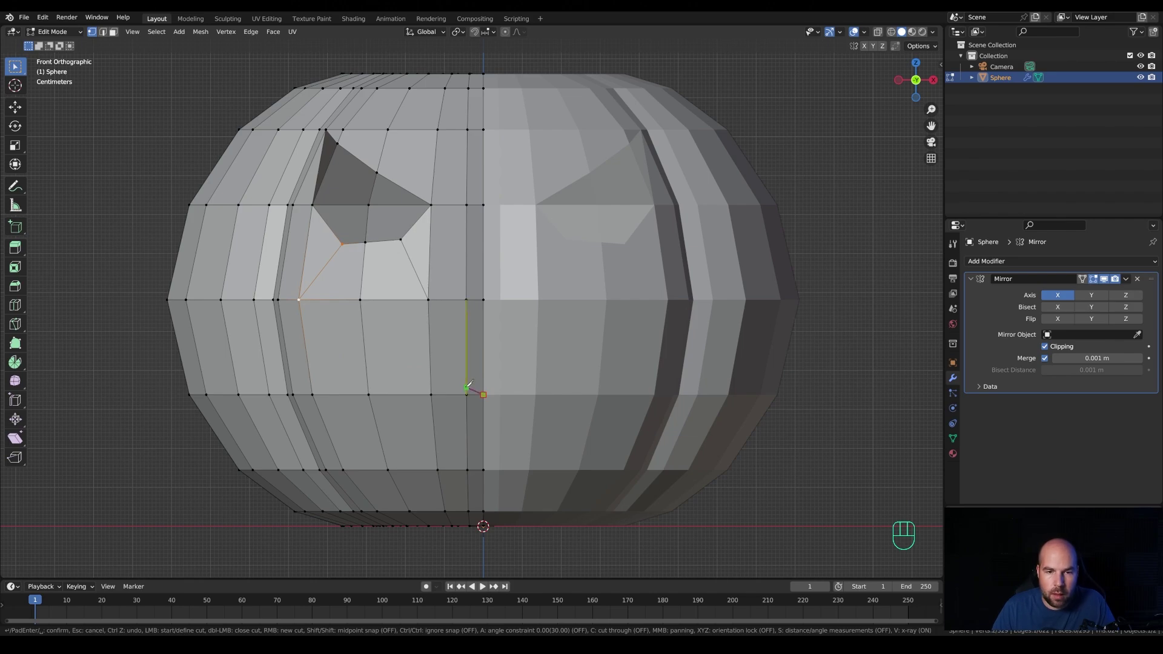
left_click(431, 377)
left_click(412, 337)
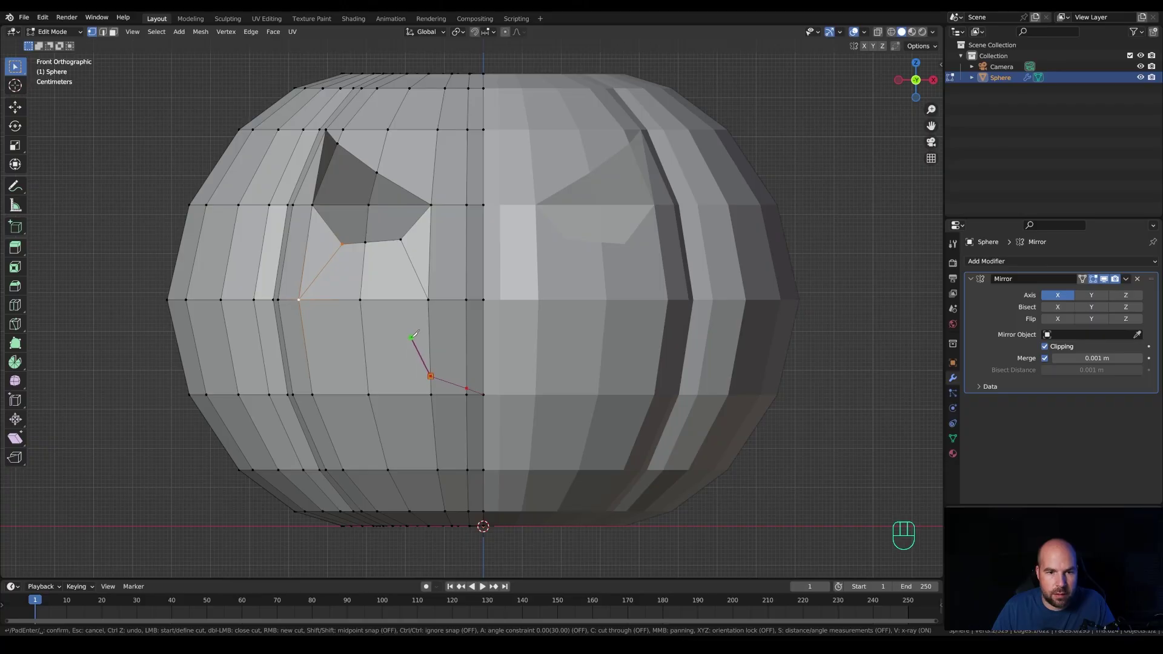
left_click(404, 373)
left_click(366, 364)
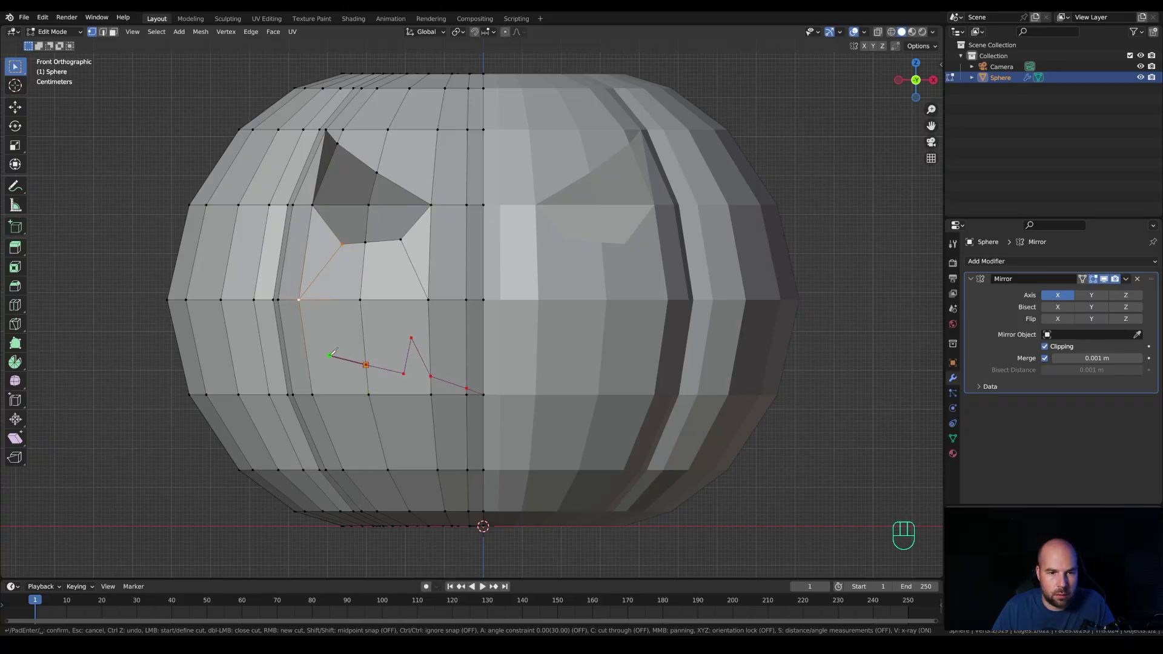
left_click(329, 356)
left_click(321, 325)
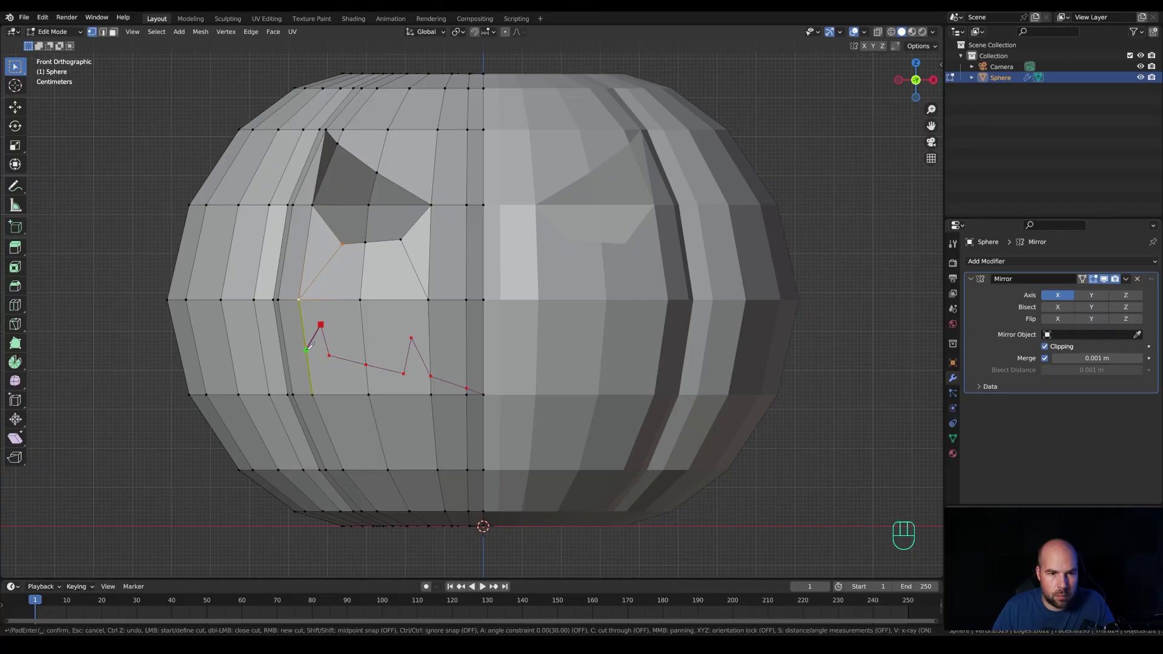
left_click(306, 349)
left_click(280, 338)
left_click(269, 320)
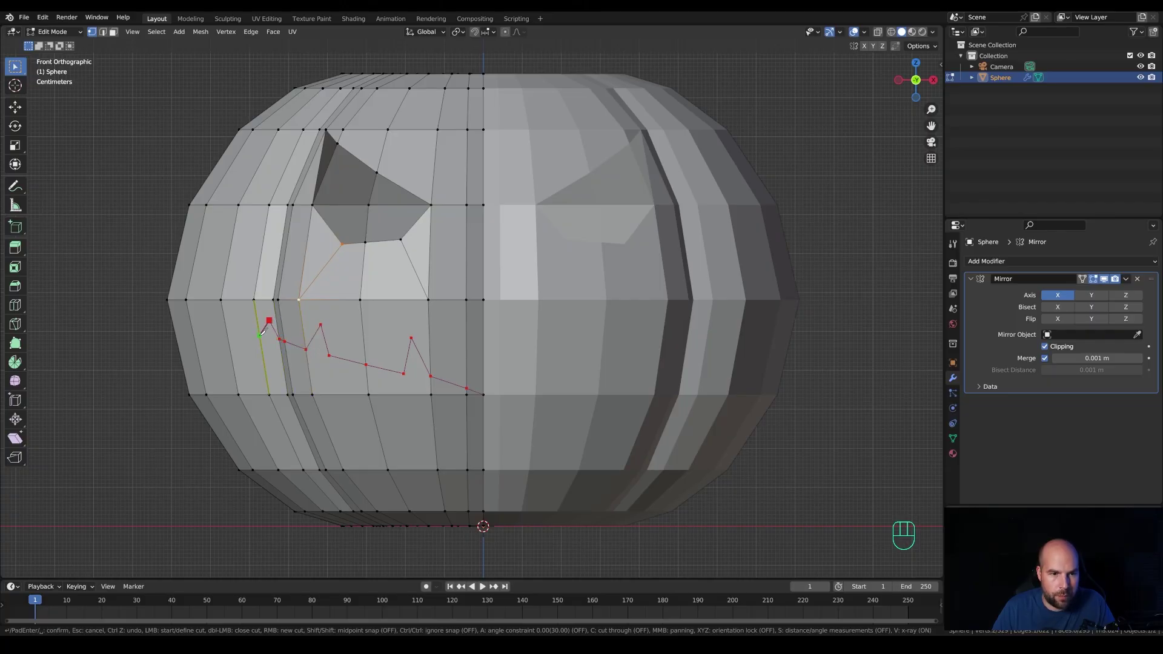
left_click(261, 334)
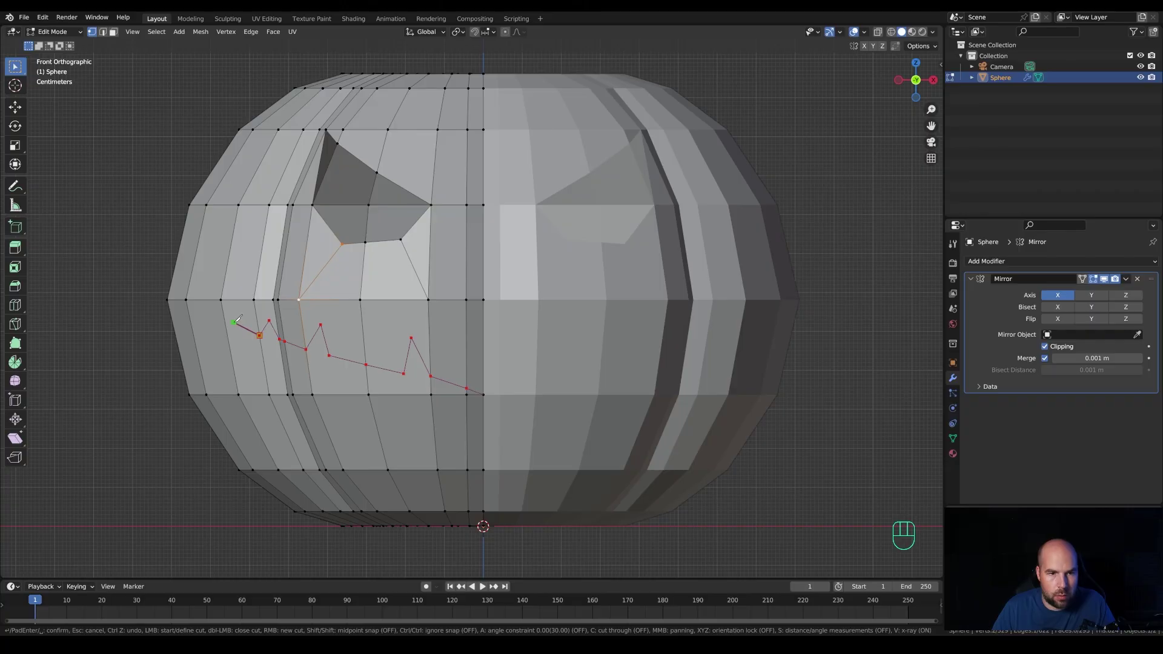
left_click(234, 321)
Step: Continue the knife cut back to the centre line as the mouth's lower edge with three downward-pointing spikes, completing the outline
left_click(275, 372)
left_click(280, 350)
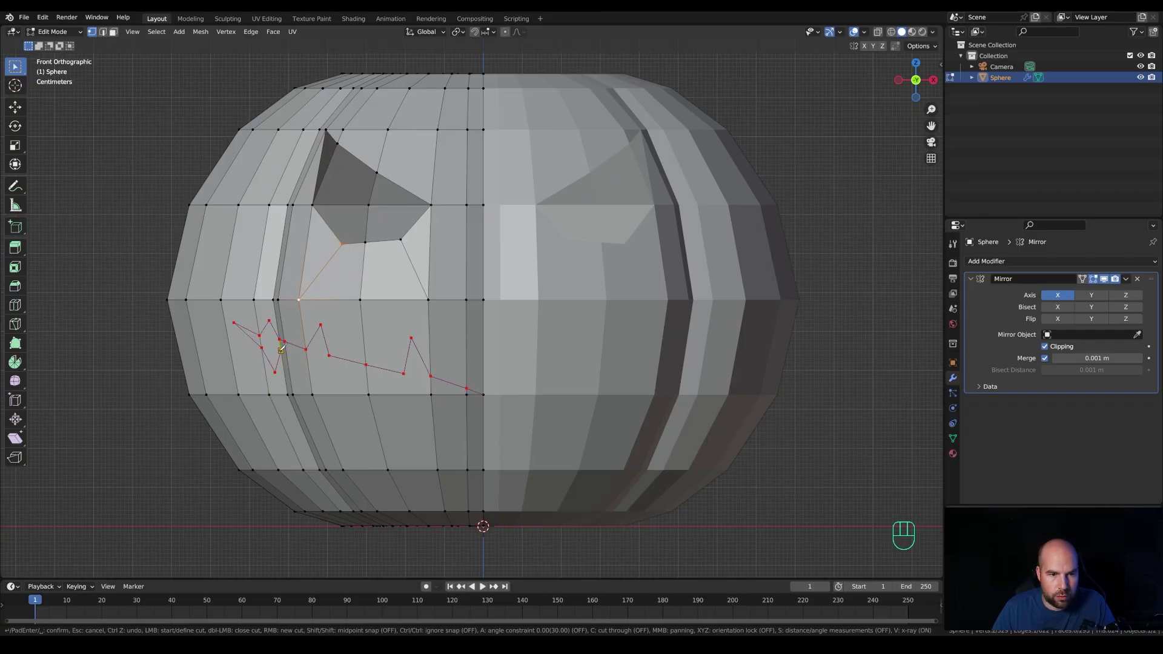
left_click(324, 394)
left_click(327, 372)
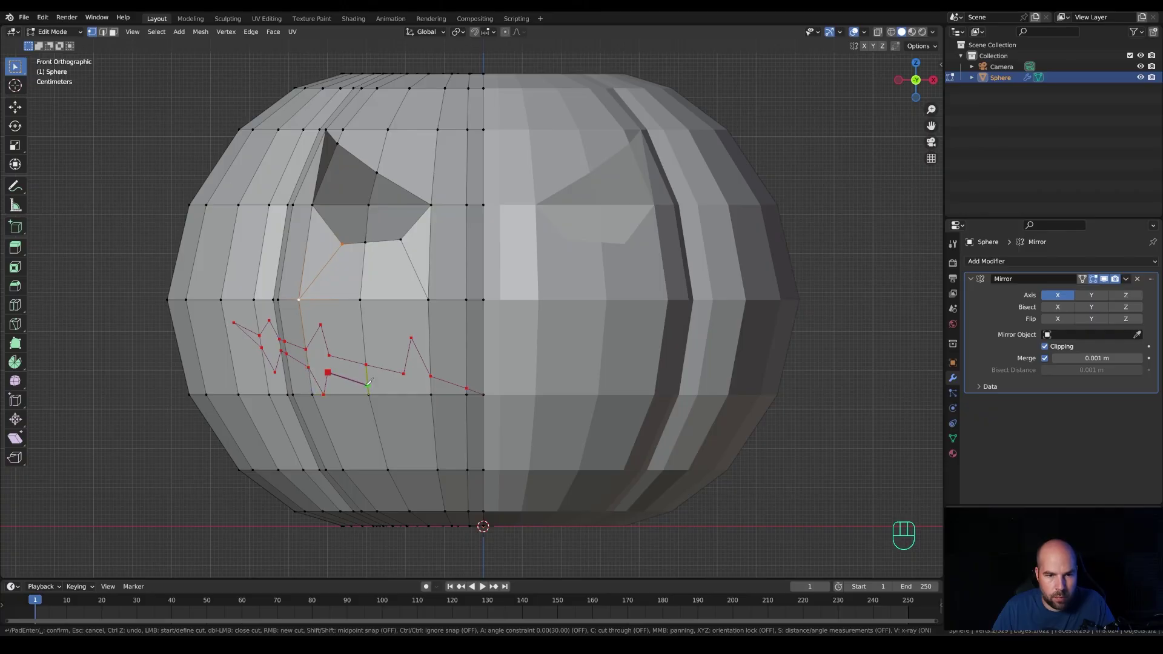
left_click(368, 386)
left_click(404, 394)
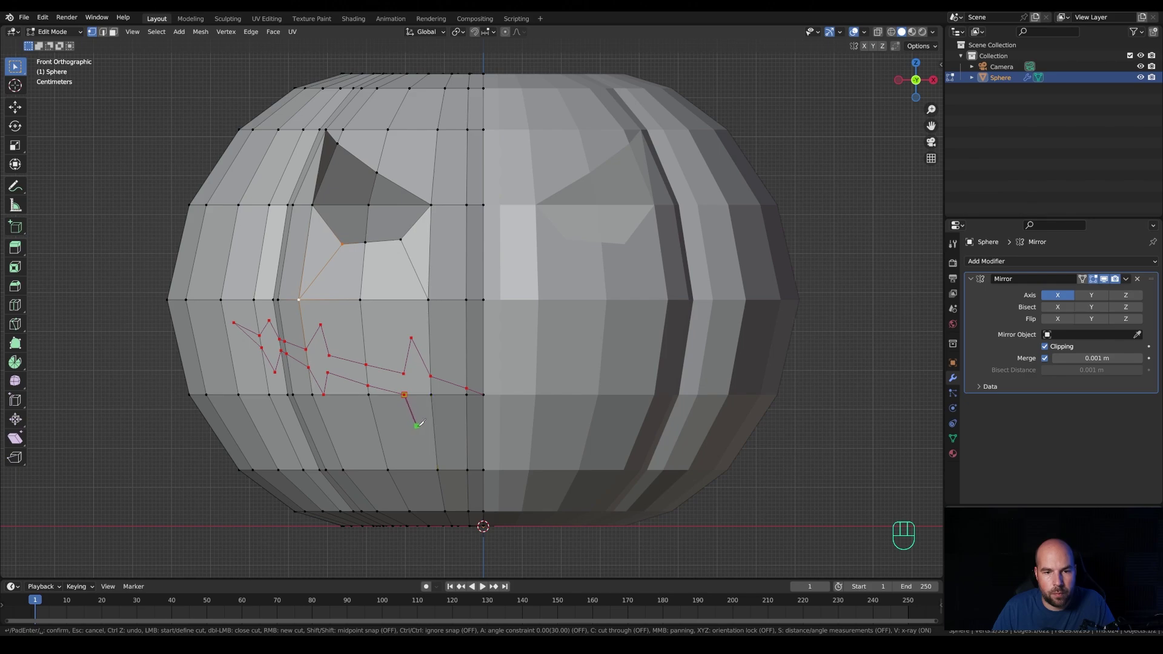
left_click(420, 428)
left_click(431, 394)
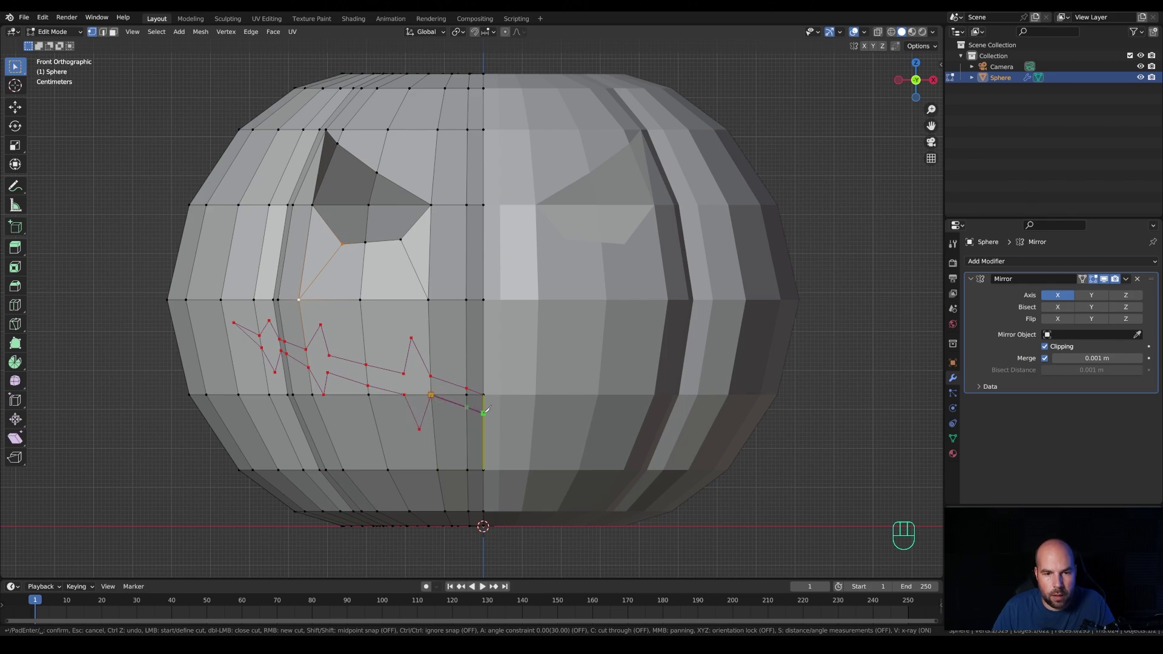
left_click(484, 410)
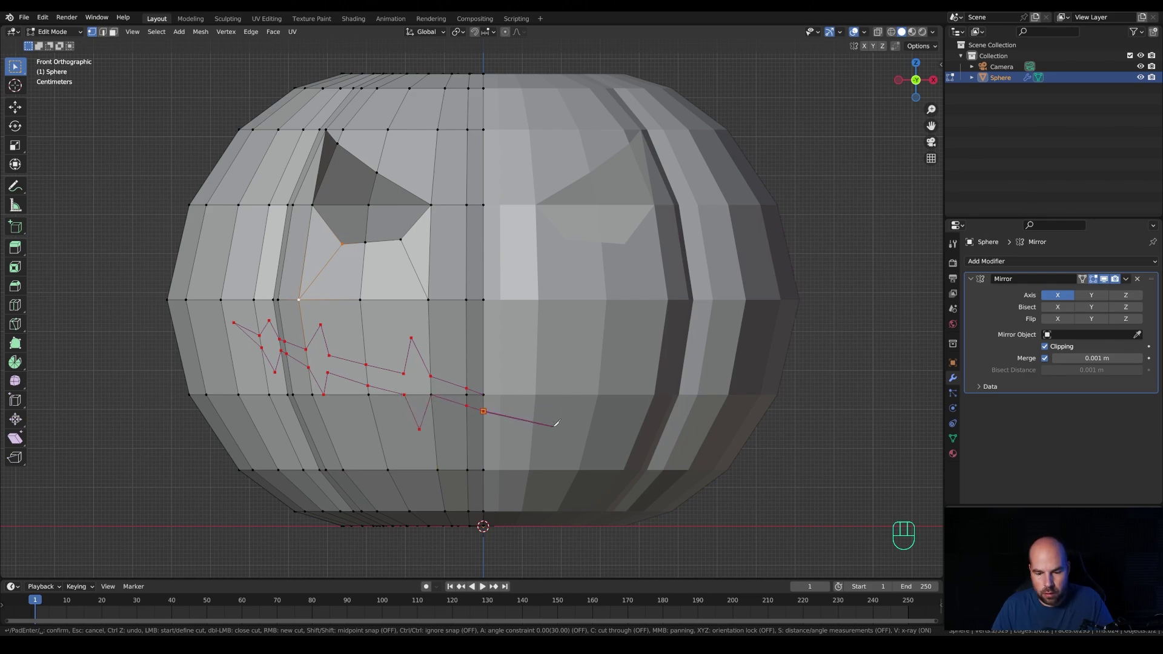
key("Return")
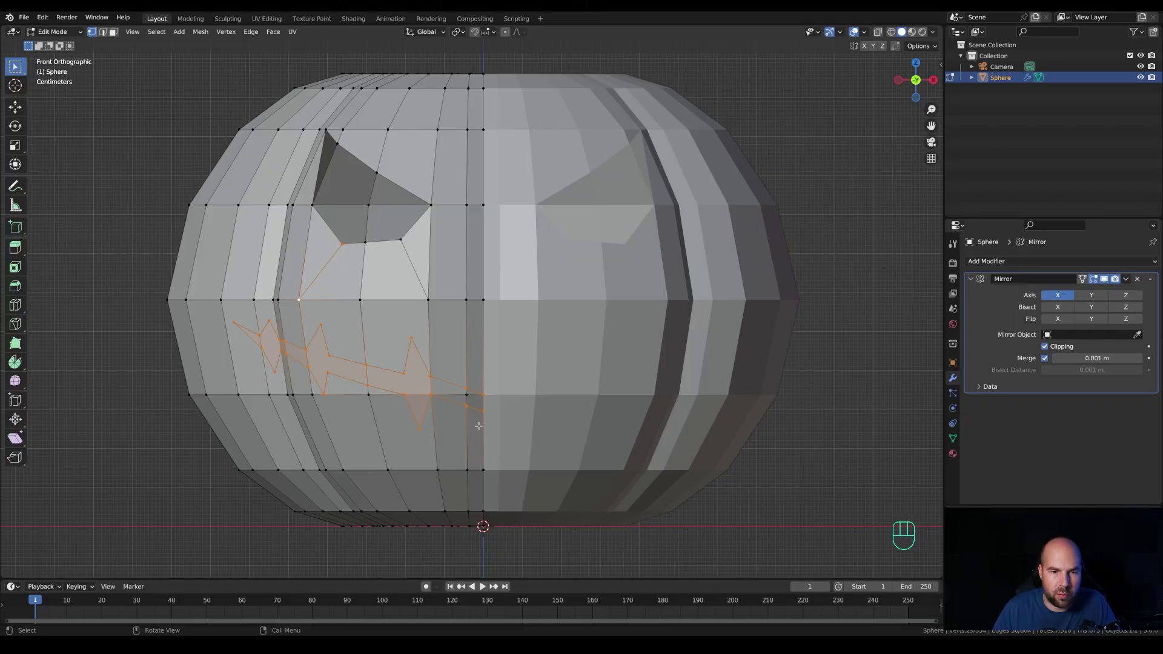
Step: Slide the mouth's lower-edge vertices beside the innermost spike and next to the centre line slightly downward along their edges
left_click(430, 395)
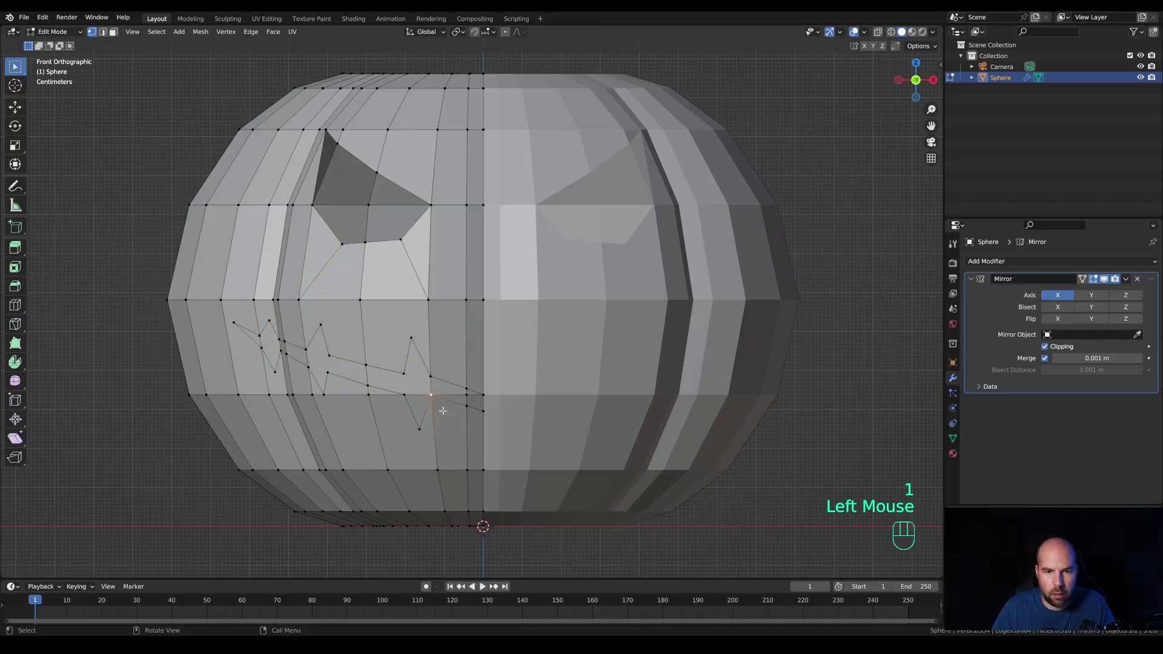
left_click(443, 411)
key("g")
key("g")
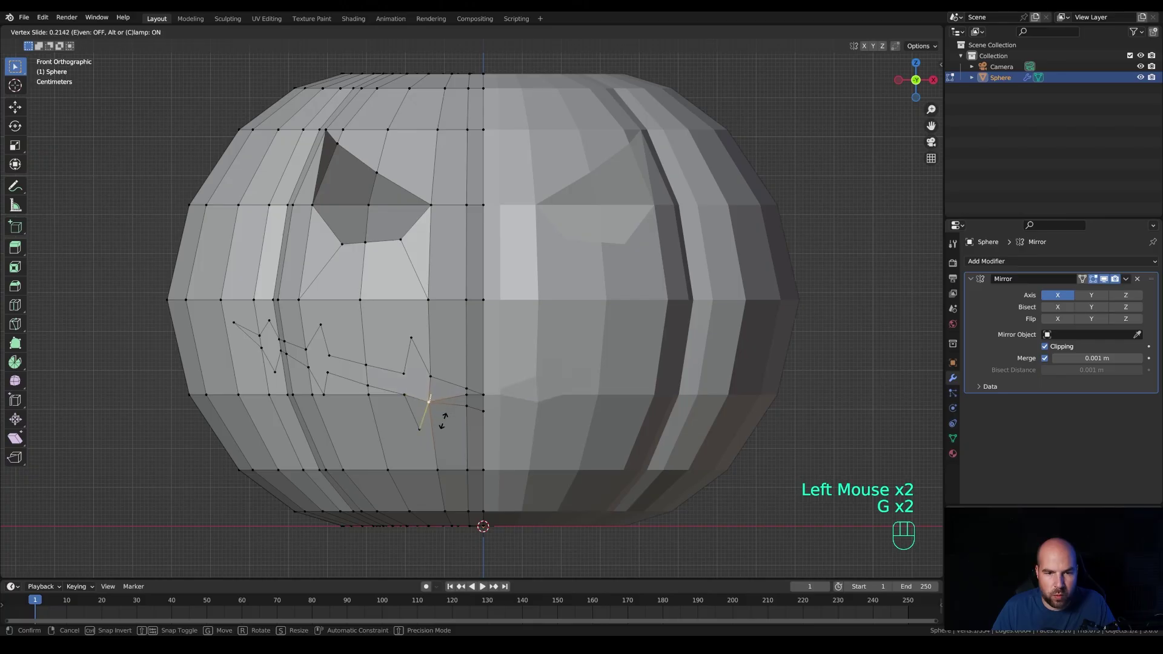
left_click(449, 420)
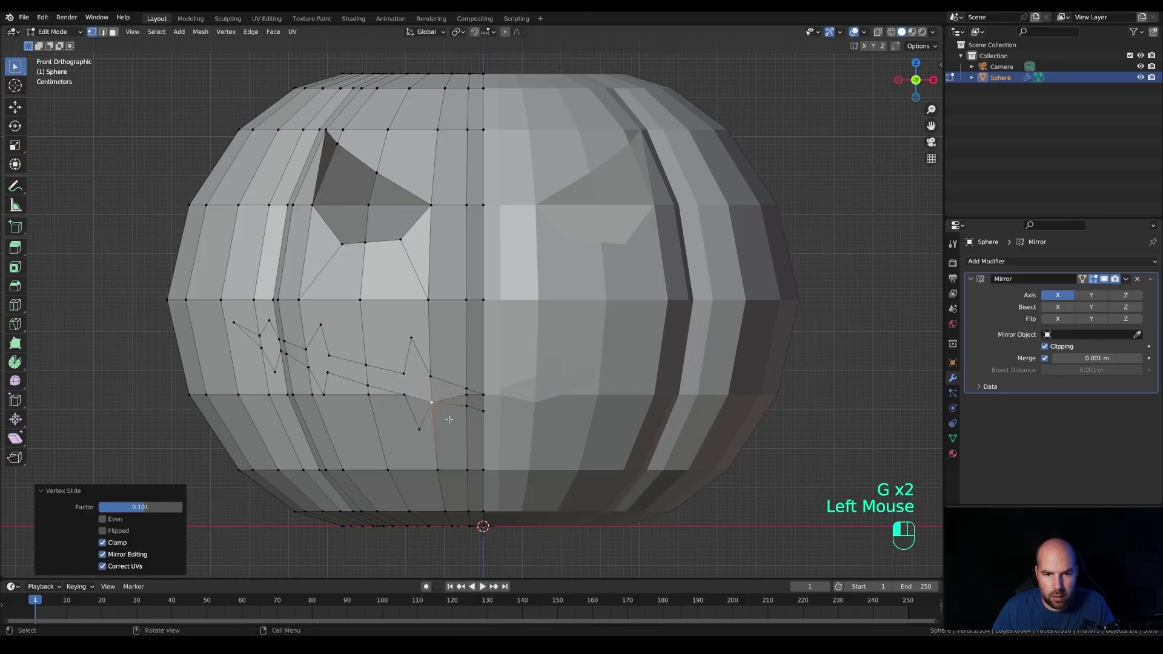
left_click(467, 406)
key("g")
key("g")
left_click(470, 411)
Step: Slide the mouth's two upper-edge vertices at and next to the centre line slightly upward along their edges
left_click(472, 390)
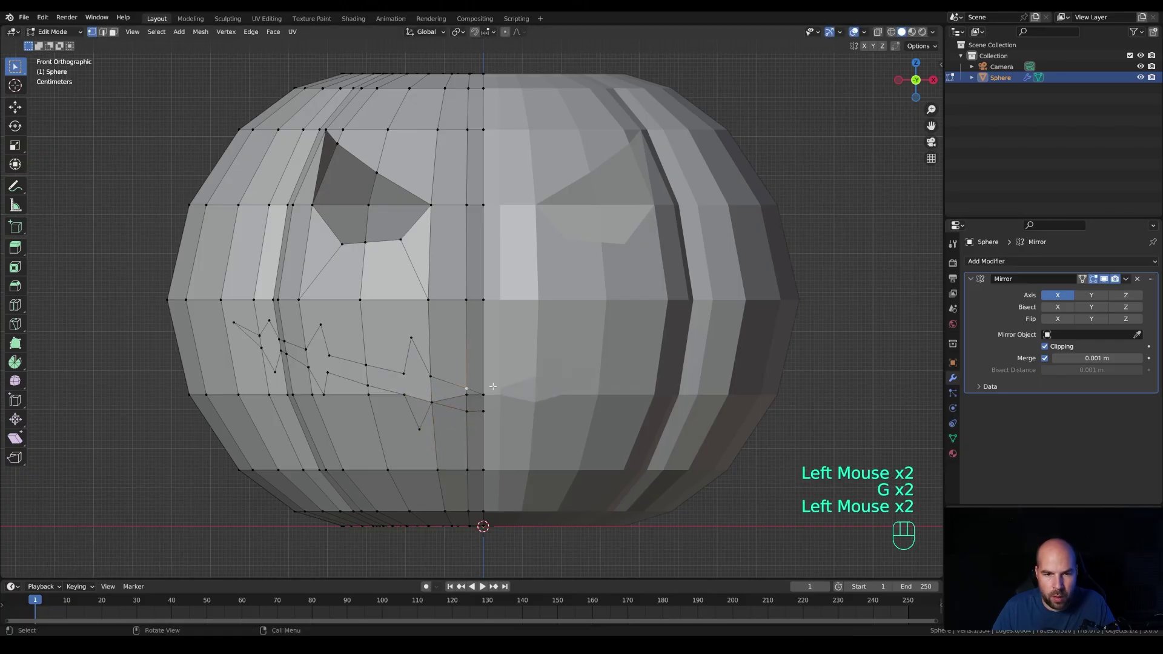
key("g")
key("g")
left_click(492, 383)
left_click(484, 386)
key("g")
key("g")
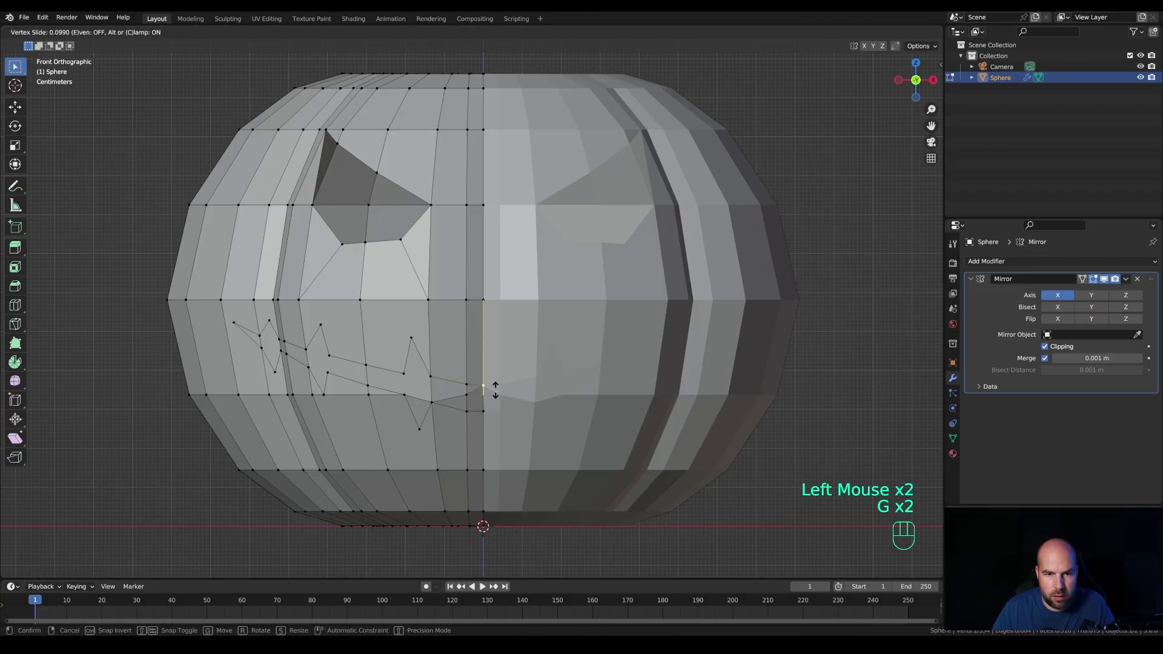
left_click(495, 390)
Step: Delete all faces inside the jagged mouth outline to open the mouth hole
key("3")
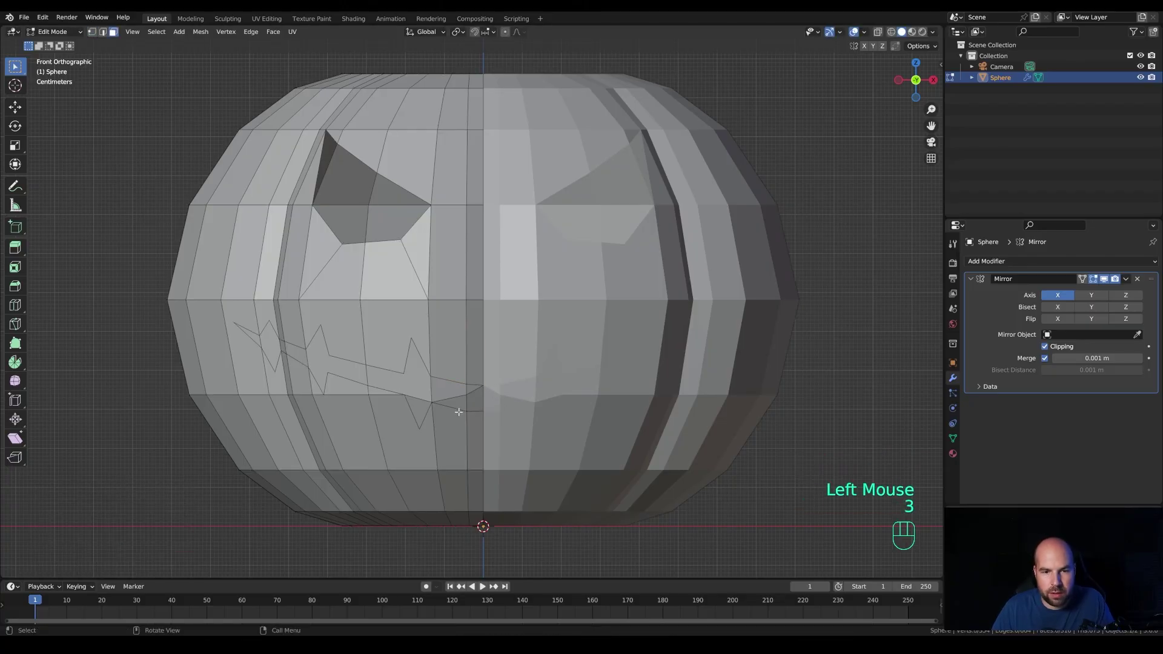
left_click(472, 395)
left_click(474, 395, "shift")
left_click(452, 391, "shift")
left_click(448, 403, "shift")
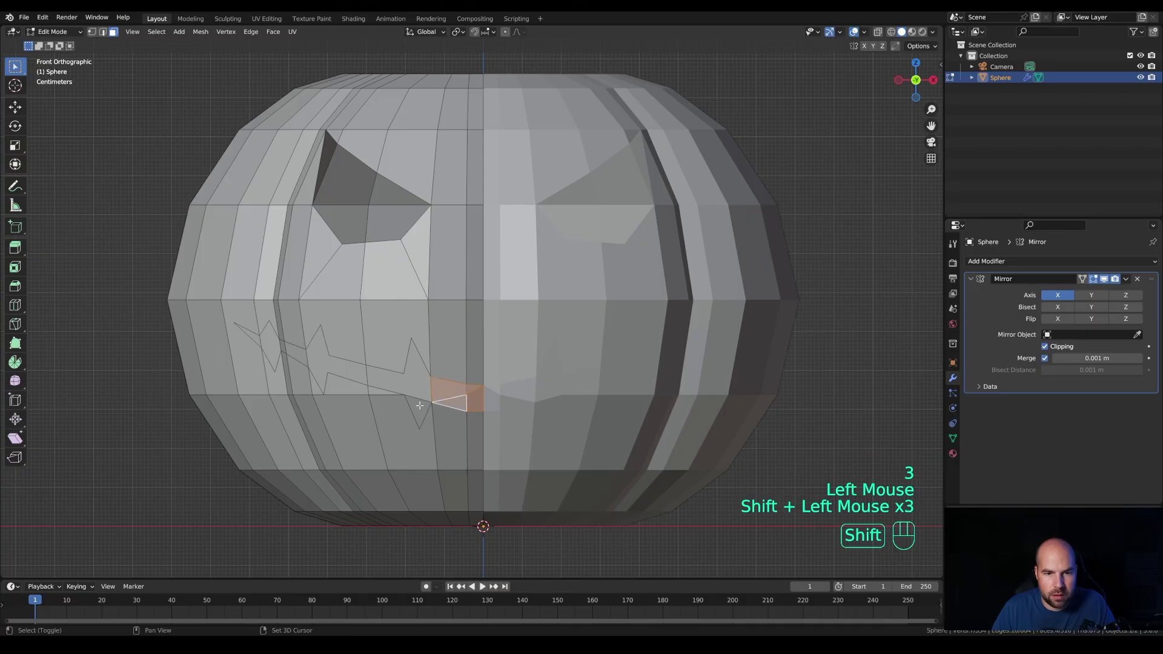
left_click(419, 417, "shift")
left_click(411, 383, "shift")
left_click(333, 366, "shift")
left_click(289, 349, "shift")
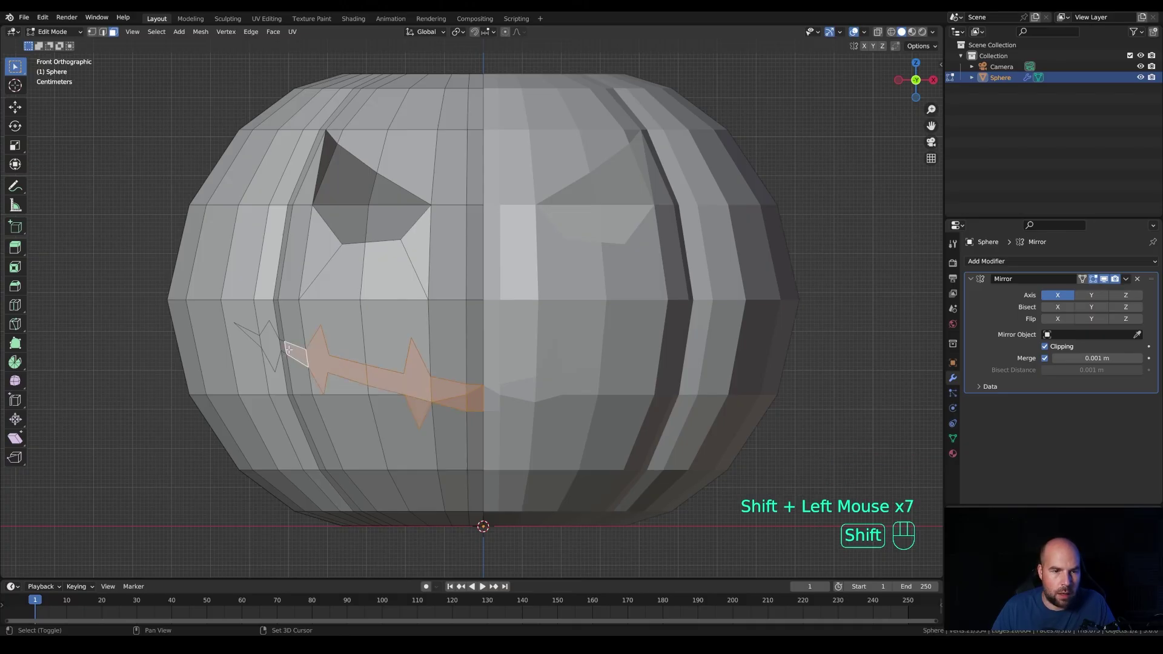
left_click(270, 333, "shift")
left_click(271, 358, "shift")
left_click(249, 333, "shift")
key("x")
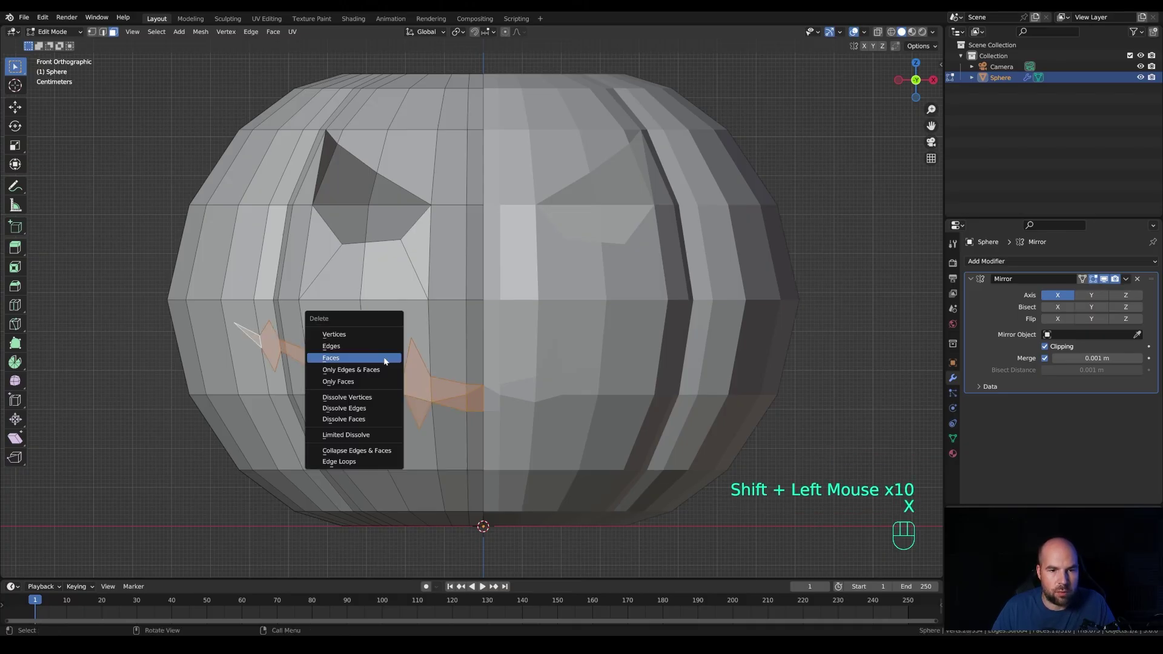
left_click(353, 359)
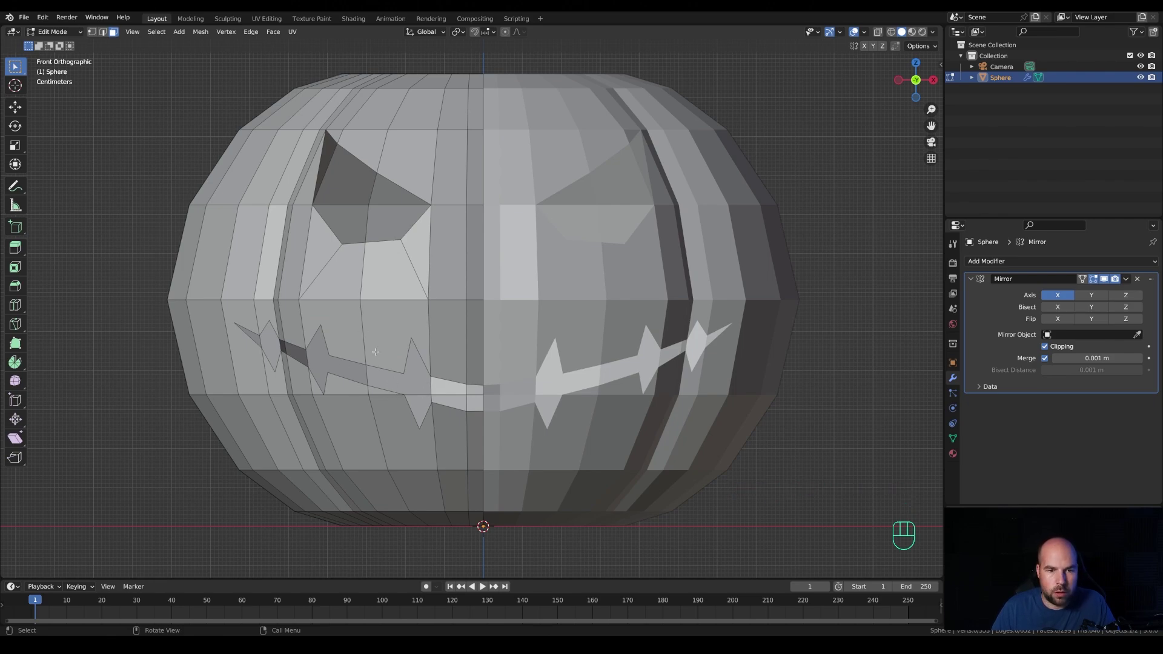
Step: Knife an extra triangular spike above and another below the mouth, midway between the two innermost pairs of spikes
key("k")
left_click(379, 367)
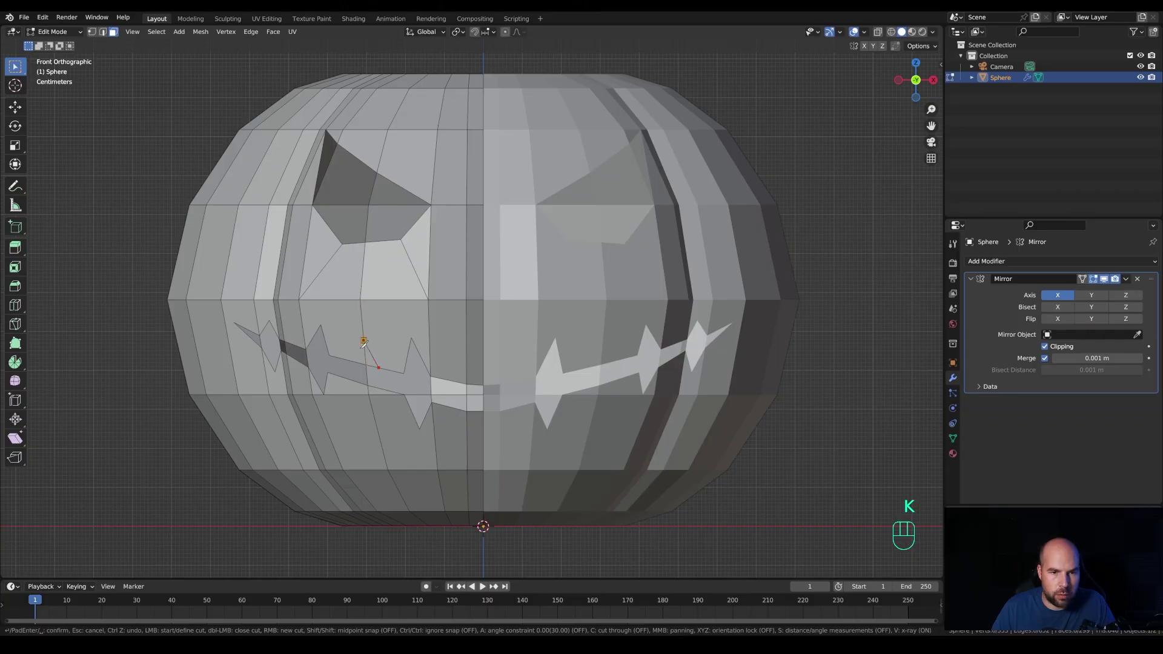
left_click(356, 362)
key("Return")
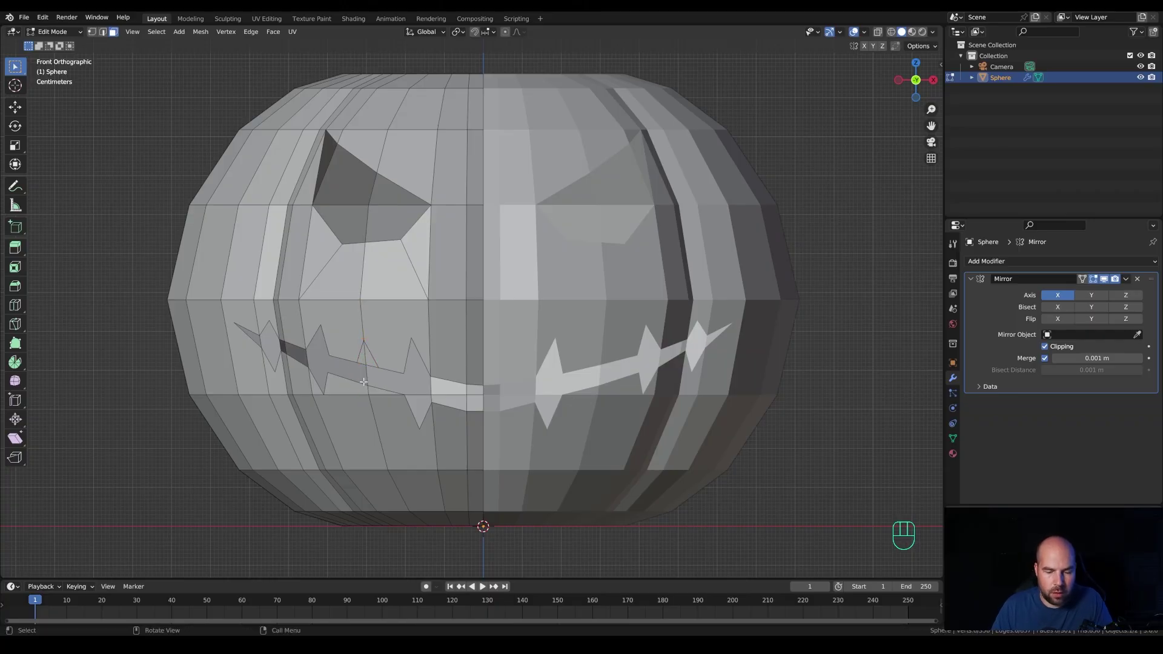
key("k")
left_click(356, 383)
left_click(372, 408)
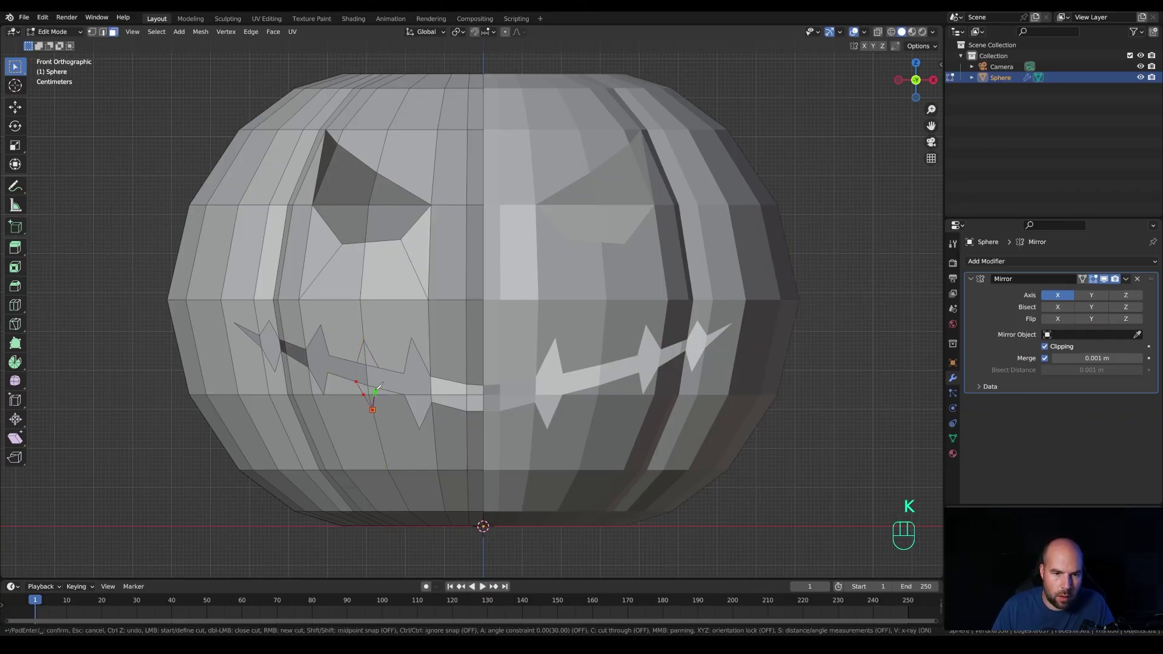
Step: Delete the faces inside the two new triangular spikes so they open into the mouth
key("3")
left_click(370, 392)
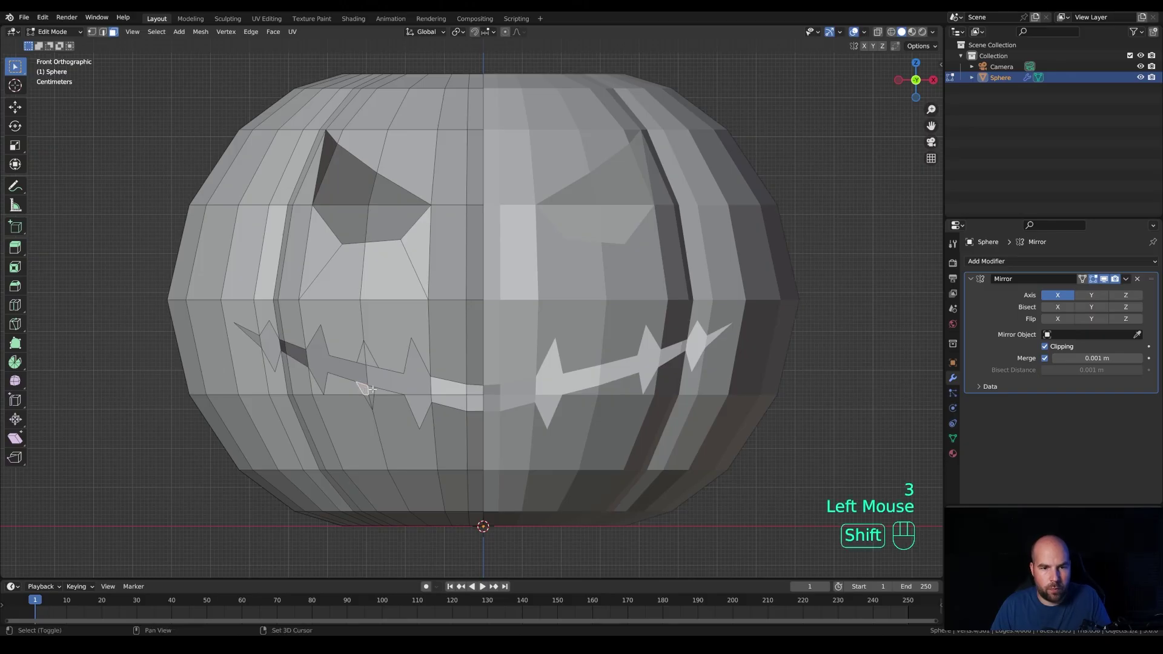
left_click(371, 393, "shift")
left_click(369, 398, "shift")
left_click(366, 402, "shift")
left_click(361, 363, "shift")
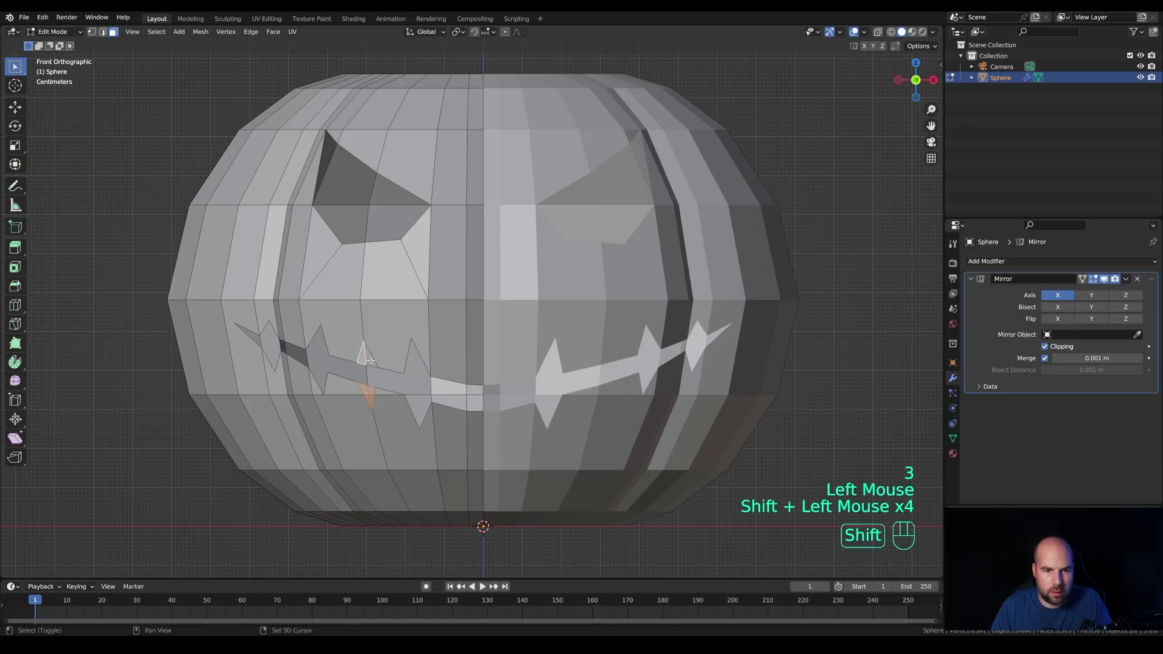
left_click(367, 351, "shift")
key("x")
left_click(377, 366)
Step: Raise the mouth's upper centre vertices slightly along Z, and its lower centre vertices by about 0.016 m
middle_click_drag(446, 278, 429, 285, "shift")
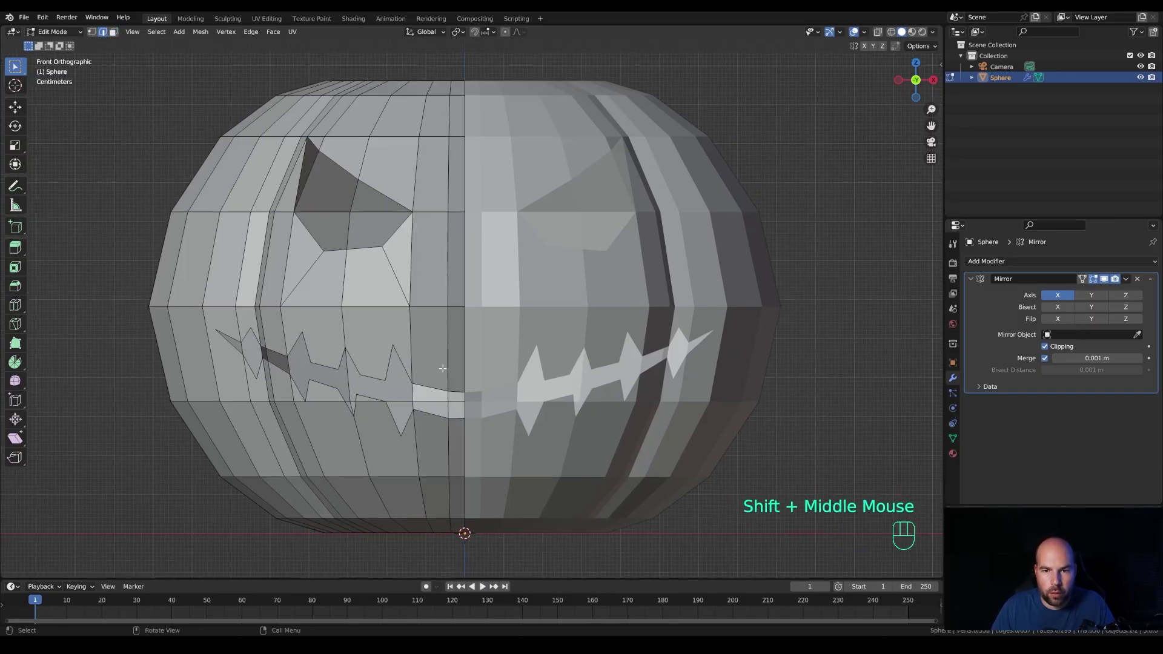
key("1")
left_click_drag(441, 383, 469, 395)
key("g")
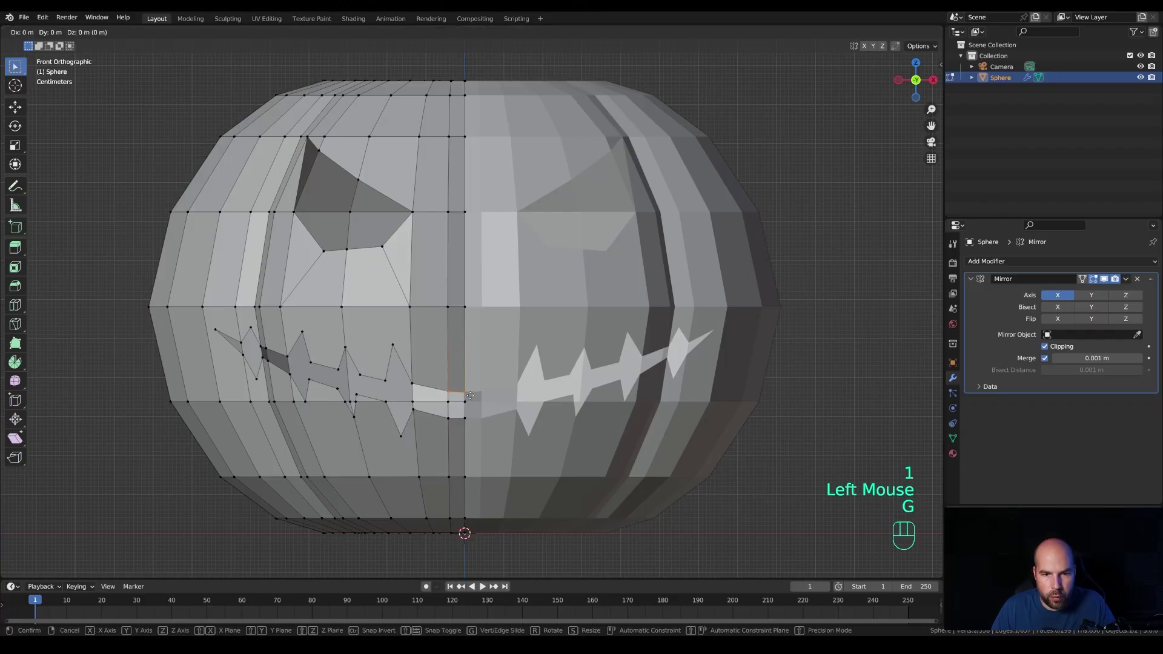
key("z")
left_click(469, 390)
left_click(487, 430)
key("g")
key("z")
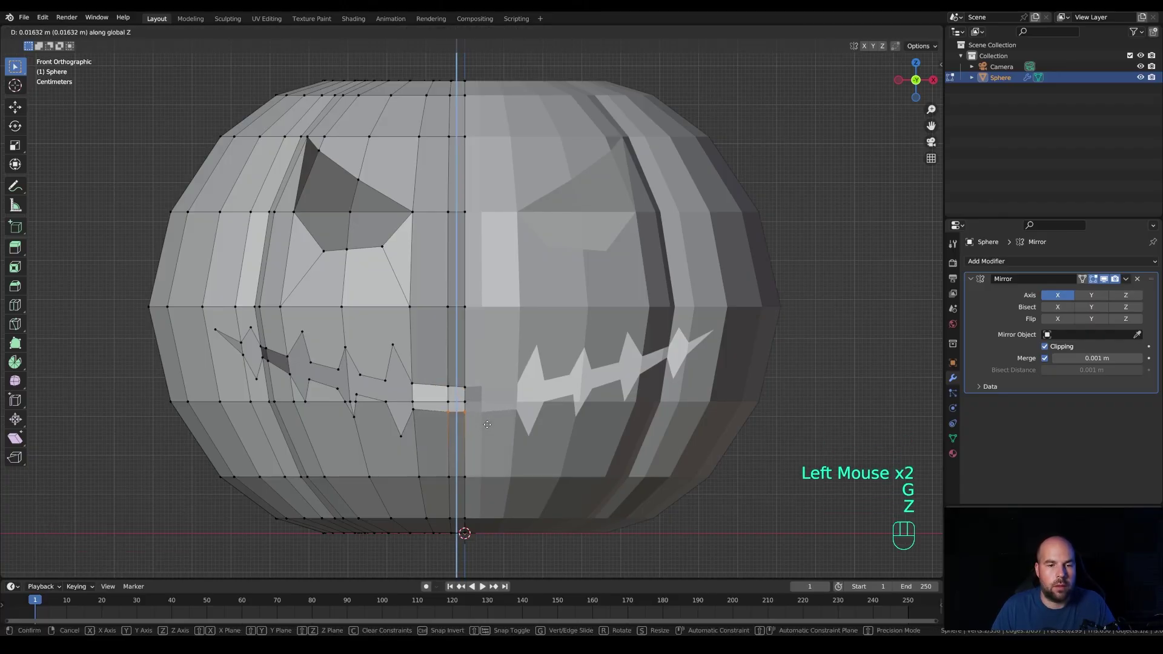
left_click(487, 424)
Step: Return to Object Mode and add a Subdivision Surface modifier to the pumpkin with the viewport level set to 2
middle_click_drag(487, 424, 487, 343)
scroll(487, 343, "down", 3)
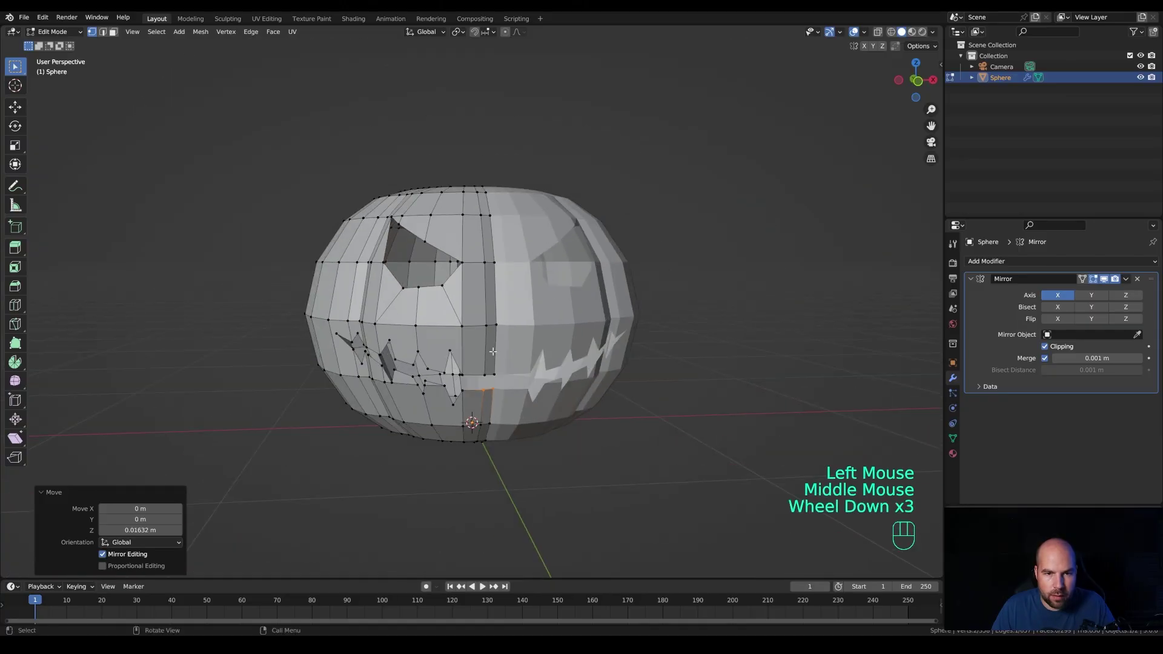
key("Tab")
middle_click_drag(636, 351, 673, 348)
double_click(971, 245)
left_click(1010, 259)
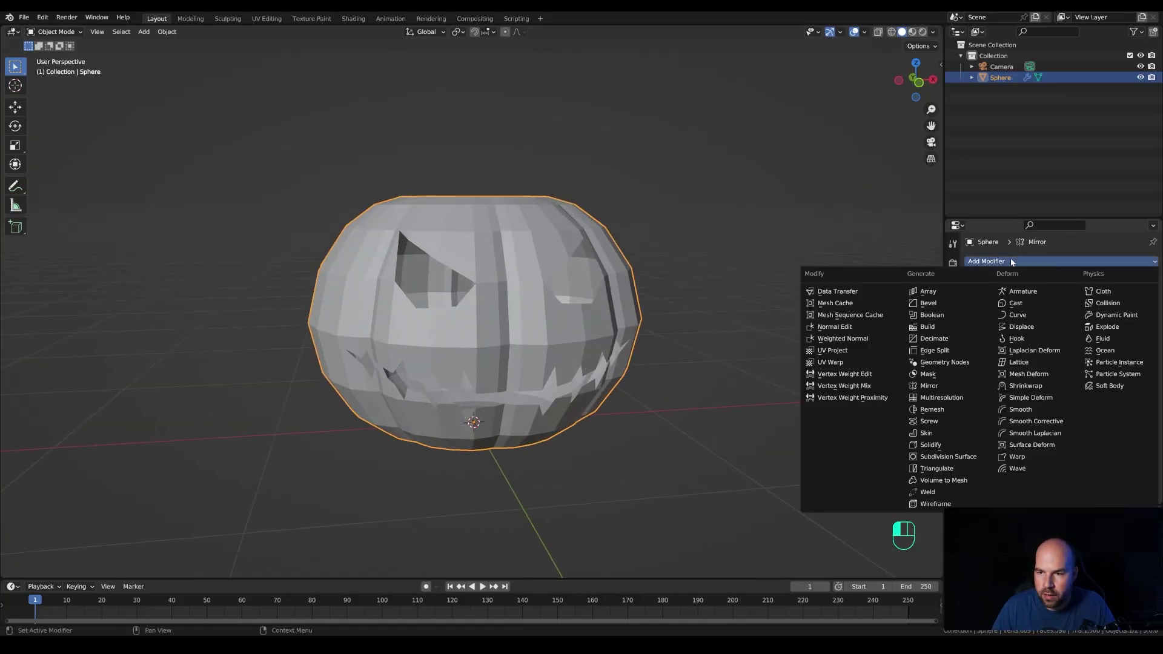
left_click(953, 458)
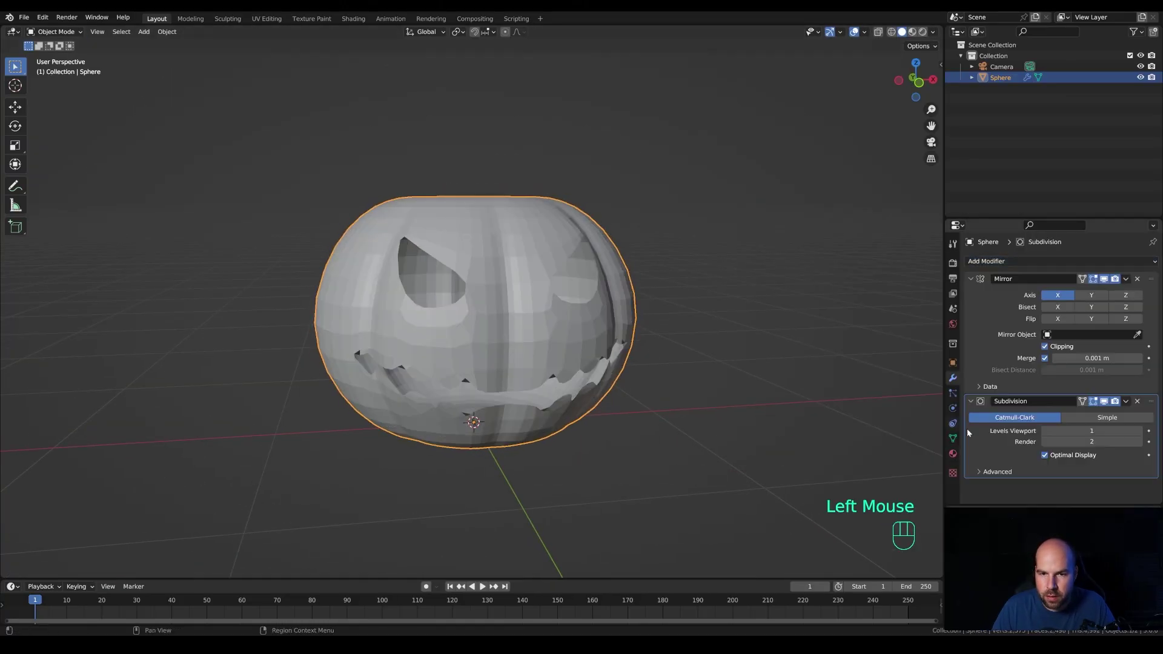
left_click(1140, 430)
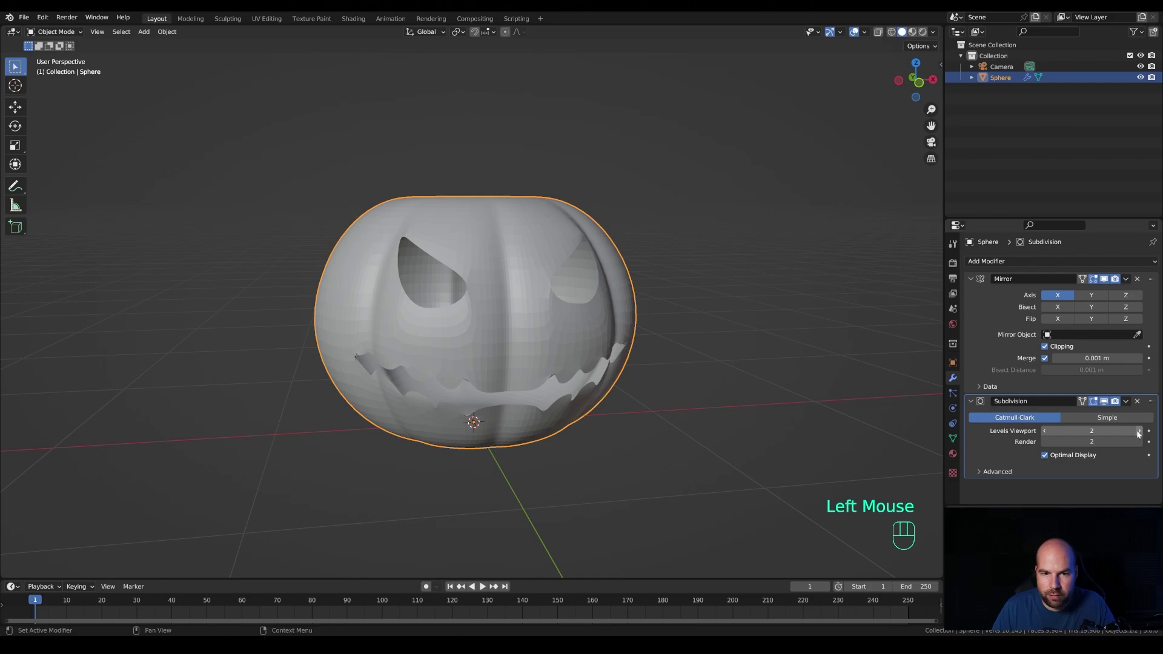
Step: Set the Subdivision modifier's viewport and render levels to 3, and add a Solidify modifier to the pumpkin
left_click(1140, 430)
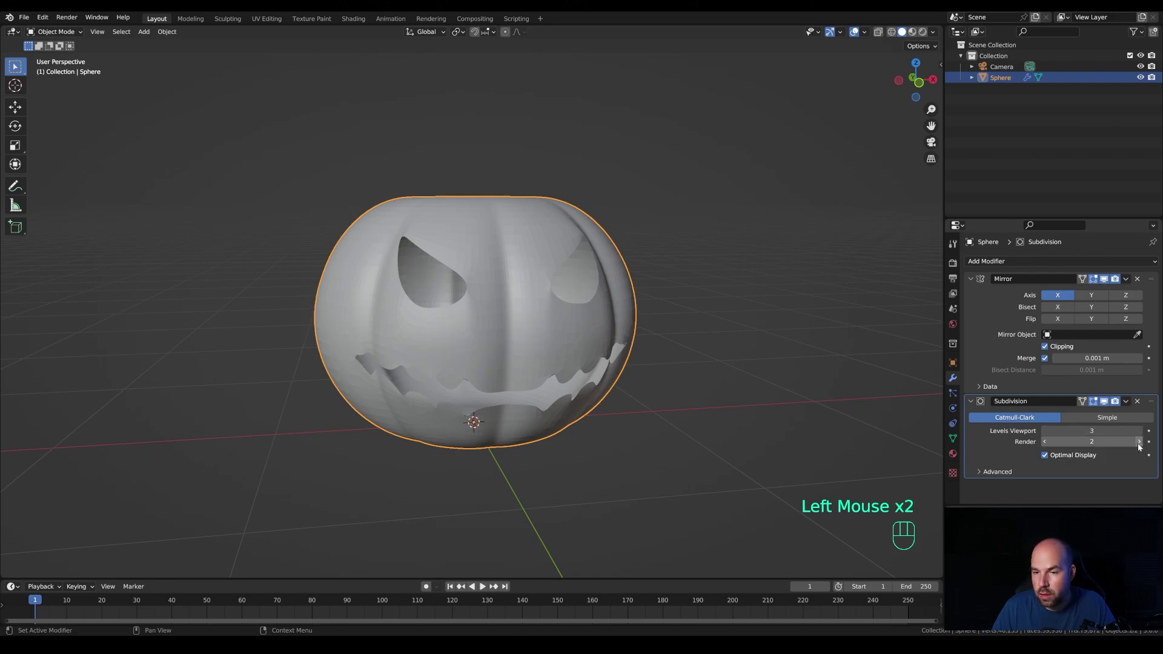
left_click(1139, 442)
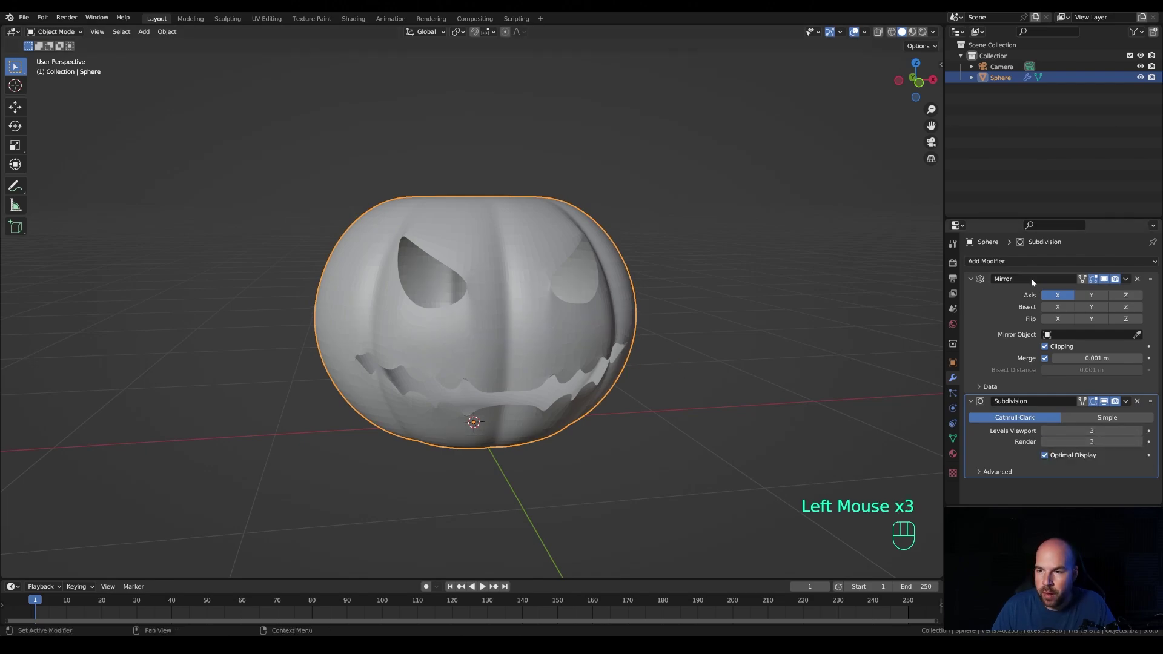
left_click(1045, 261)
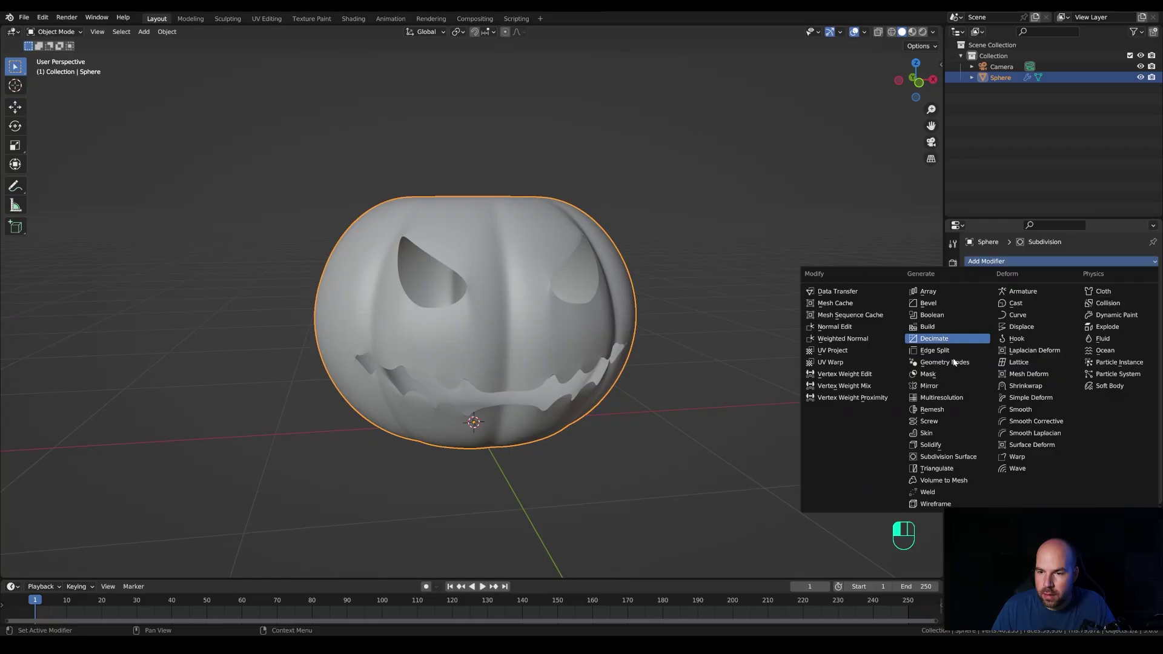
left_click(947, 446)
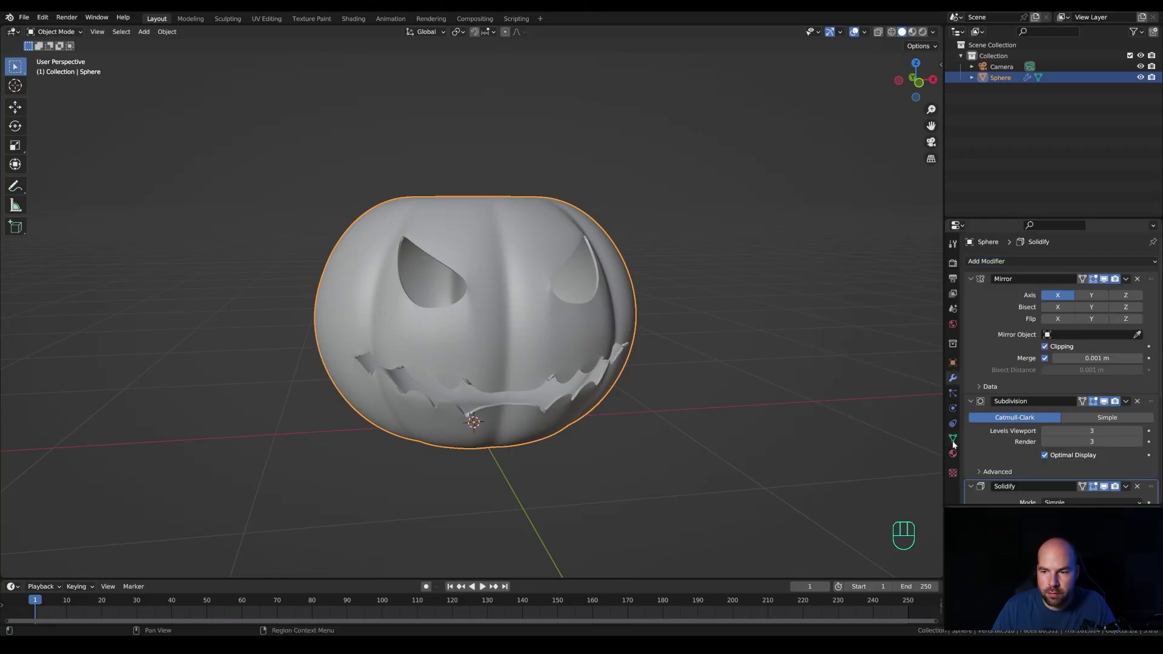
Step: Reorder the Solidify modifier above Subdivision and set its thickness to 0.075 m
scroll(1096, 442, "down", 2)
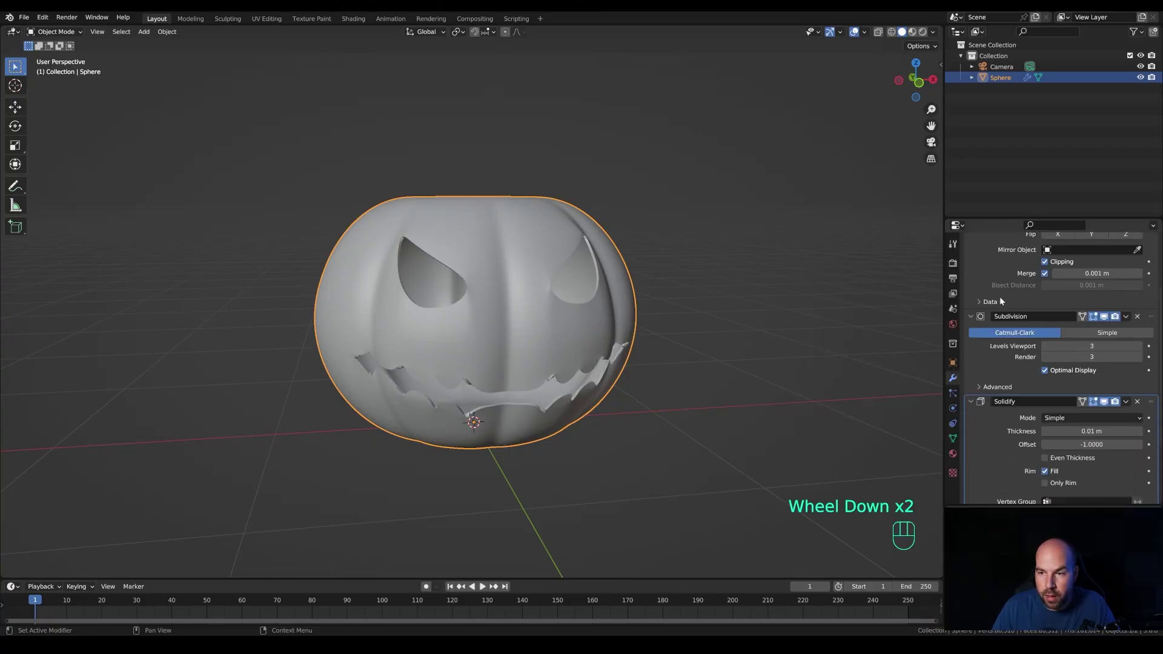
left_click_drag(1150, 404, 1149, 314)
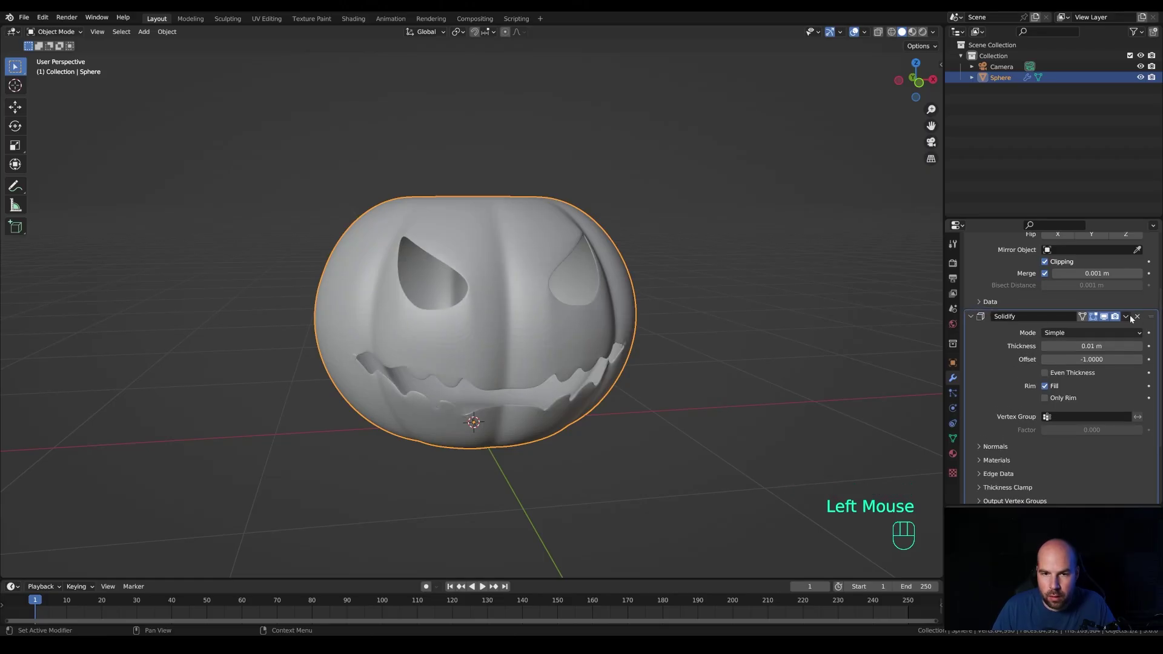
left_click_drag(1090, 346, 1139, 345, "shift")
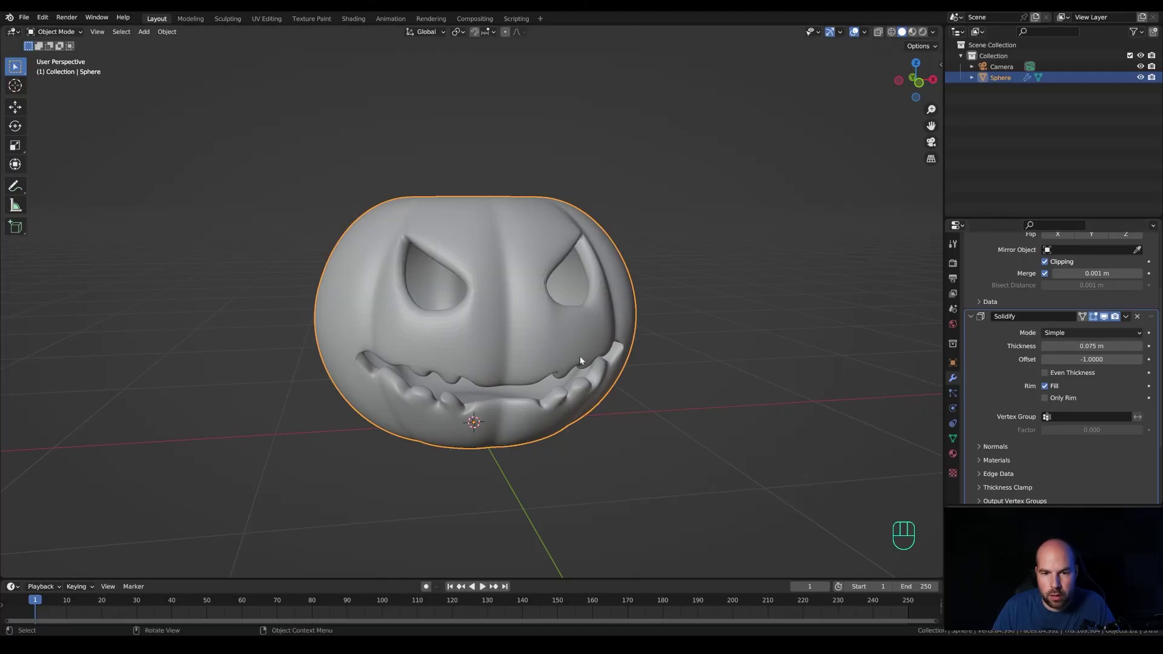
Step: In Edit Mode from the front view, knife a slanted cut from the mouth's inner upper vertex up to the mirror centreline
mouse_move(580, 357)
middle_mouse_down()
mouse_move(559, 329)
mouse_move(593, 346)
middle_mouse_up()
middle_click_drag(604, 356, 561, 357)
key("KP_1")
key("Tab")
scroll(532, 371, "up", 3)
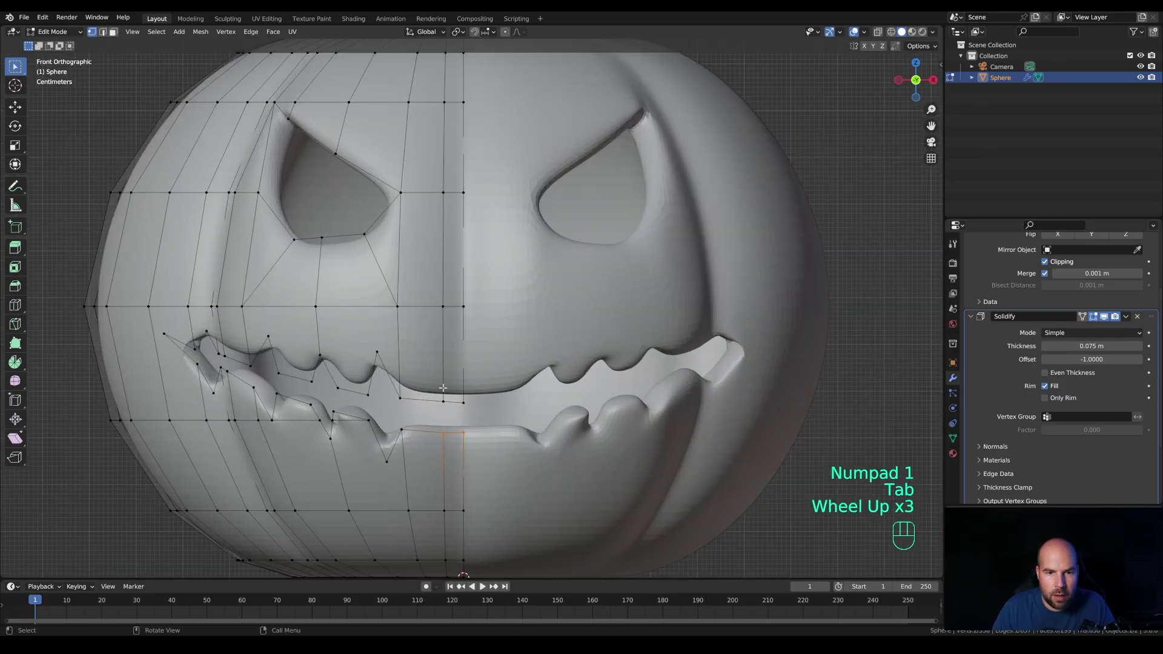
key("k")
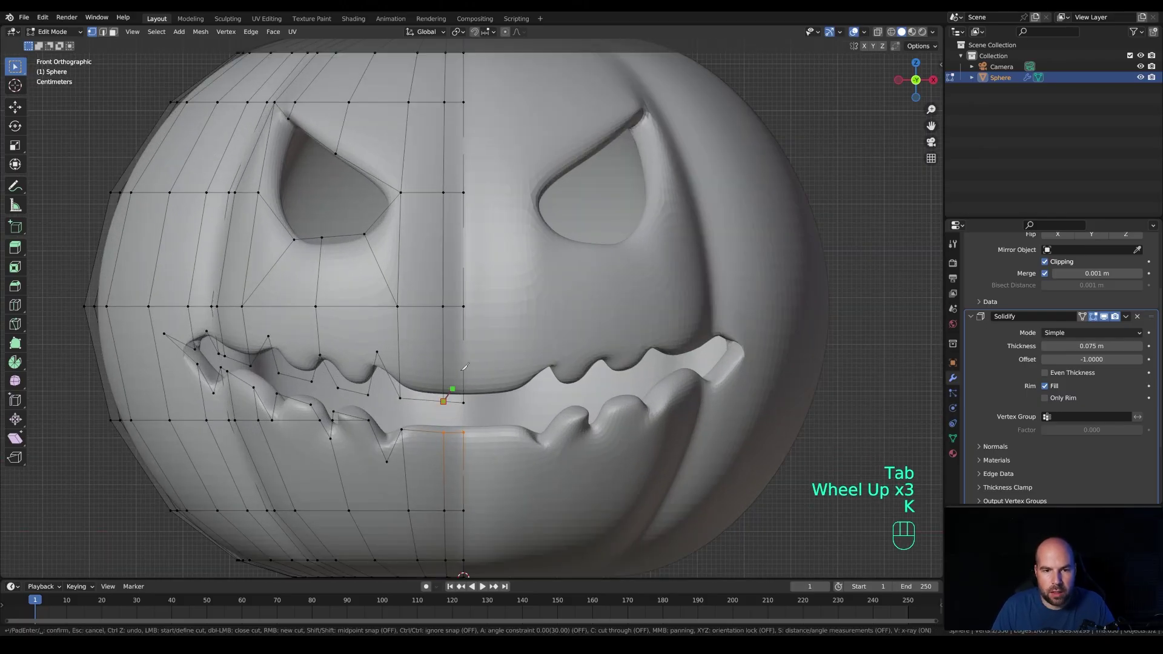
left_click(444, 401)
left_click(464, 355)
key("Return")
Step: Delete the small triangular face above the mouth's centre so it opens into the mouth
key("3")
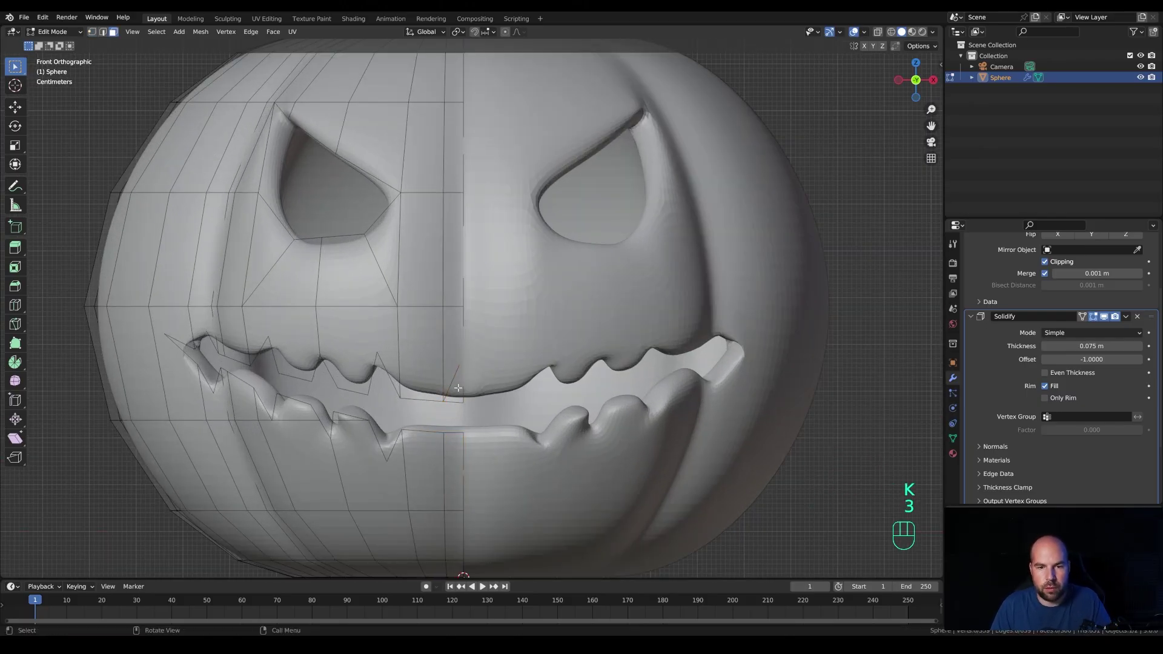
left_click(458, 392)
key("x")
left_click(456, 389)
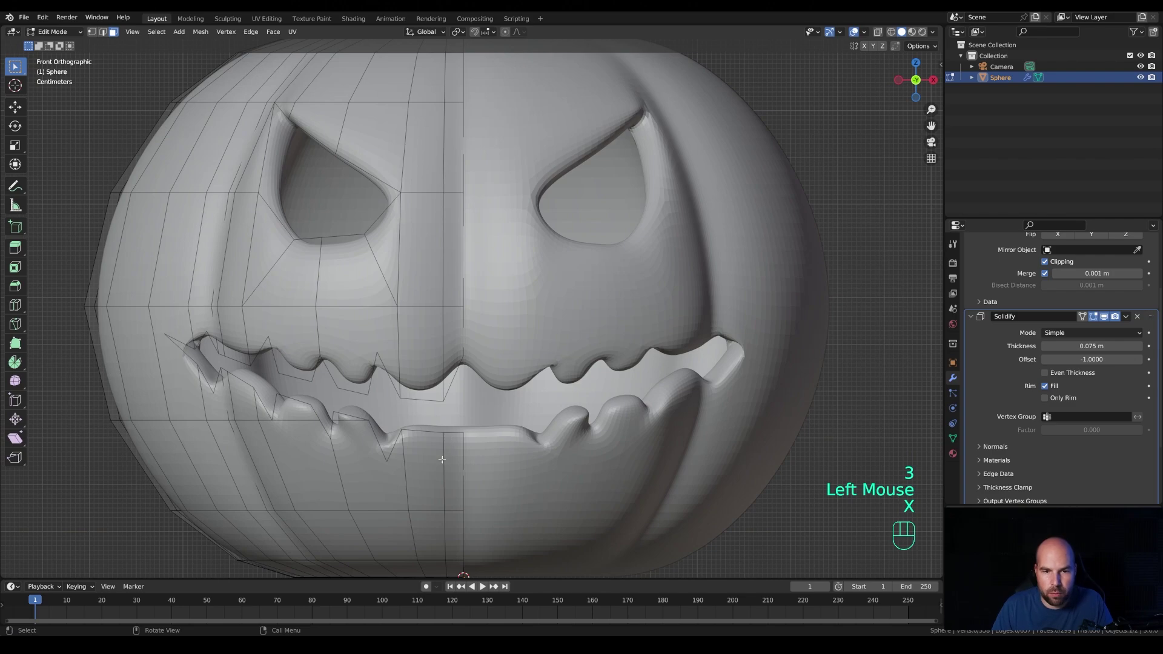
Step: Knife a triangular notch below the mouth's centre, from the inner lower vertex down to the centreline, and delete its face
key("1")
key("k")
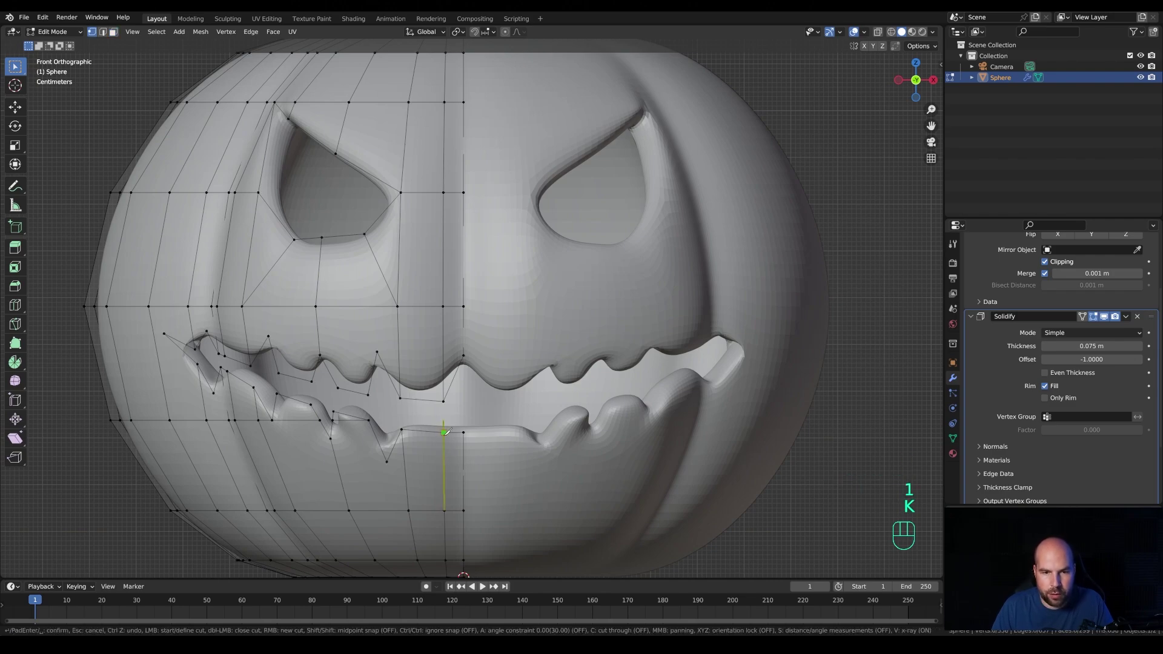
left_click(446, 431)
key("Return")
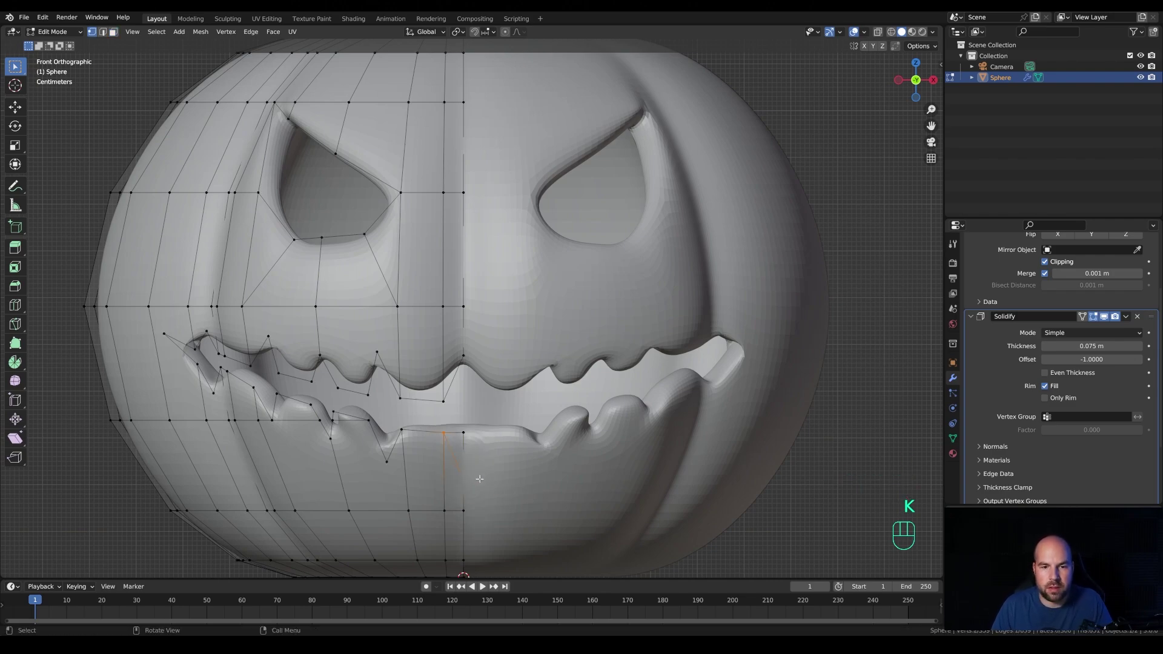
key("3")
left_click(475, 475)
key("x")
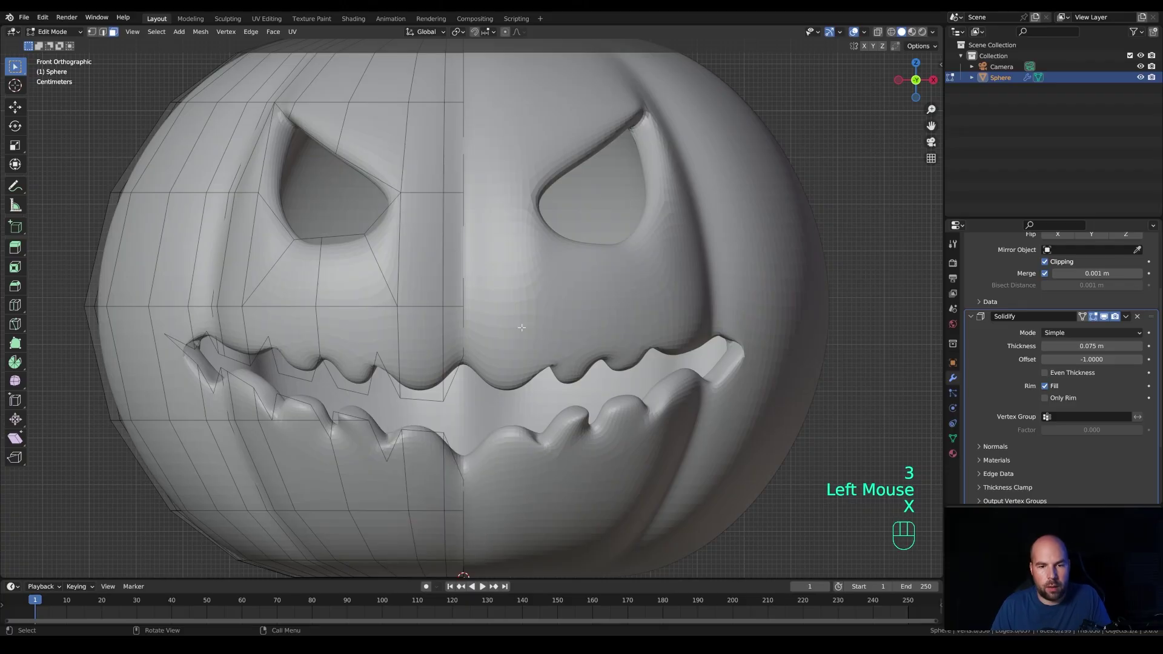
Step: Knife a slanted cut for the nose from the centreline between the eyes and mouth down to the horizontal edge beneath
middle_click_drag(577, 345, 422, 350)
scroll(527, 242, "down", 2)
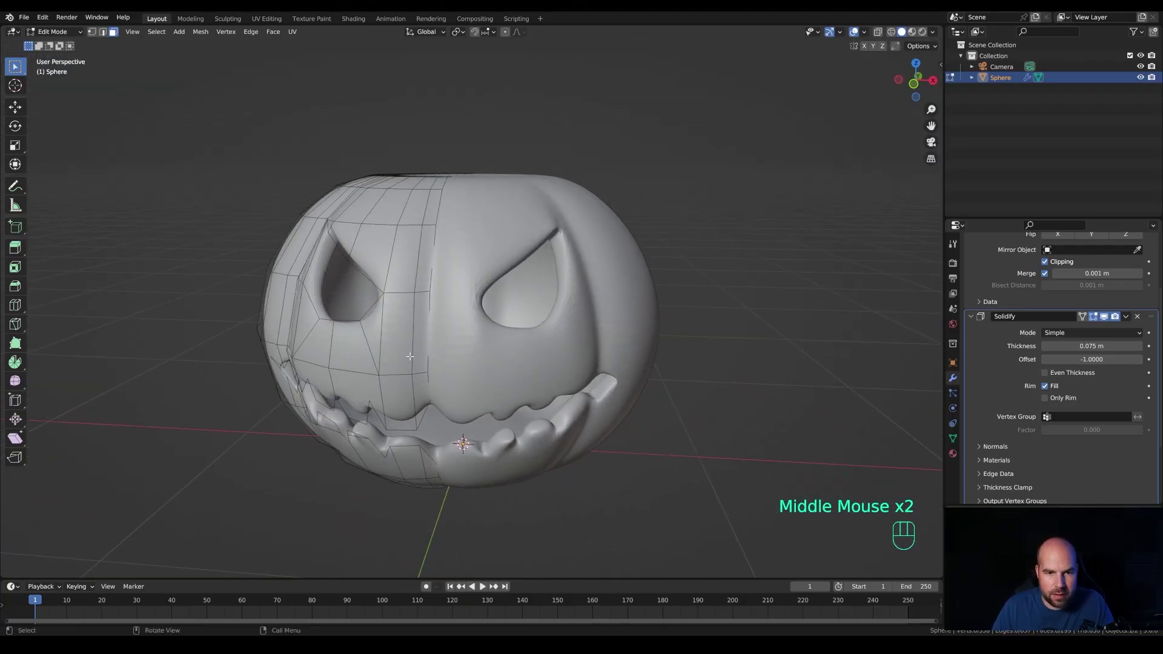
scroll(420, 351, "up", 1)
key("k")
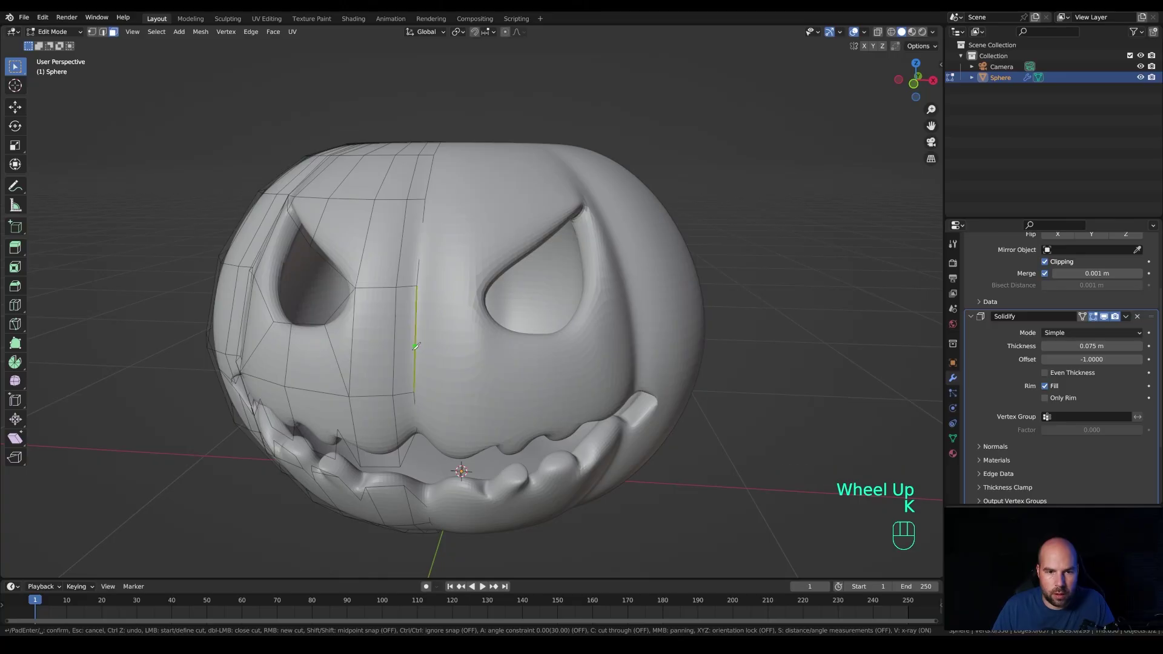
left_click(416, 346)
left_click(393, 394)
key("Return")
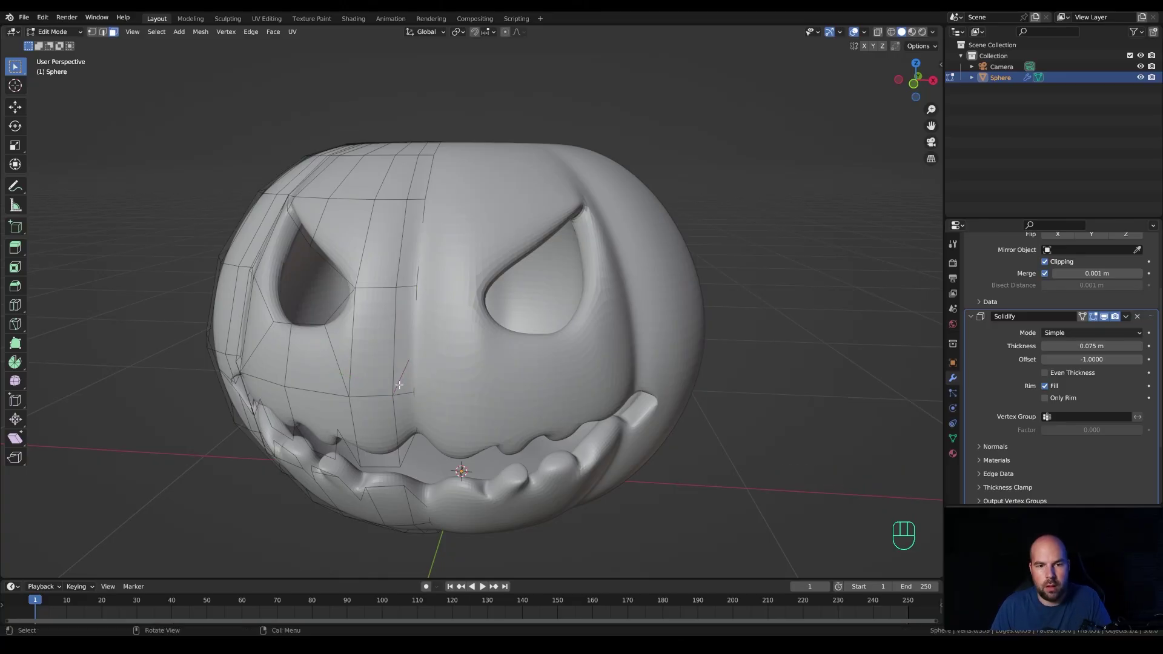
Step: Delete the triangular face enclosed by the nose cut to open the nose hole
left_click(408, 383)
left_click(403, 380)
key("x")
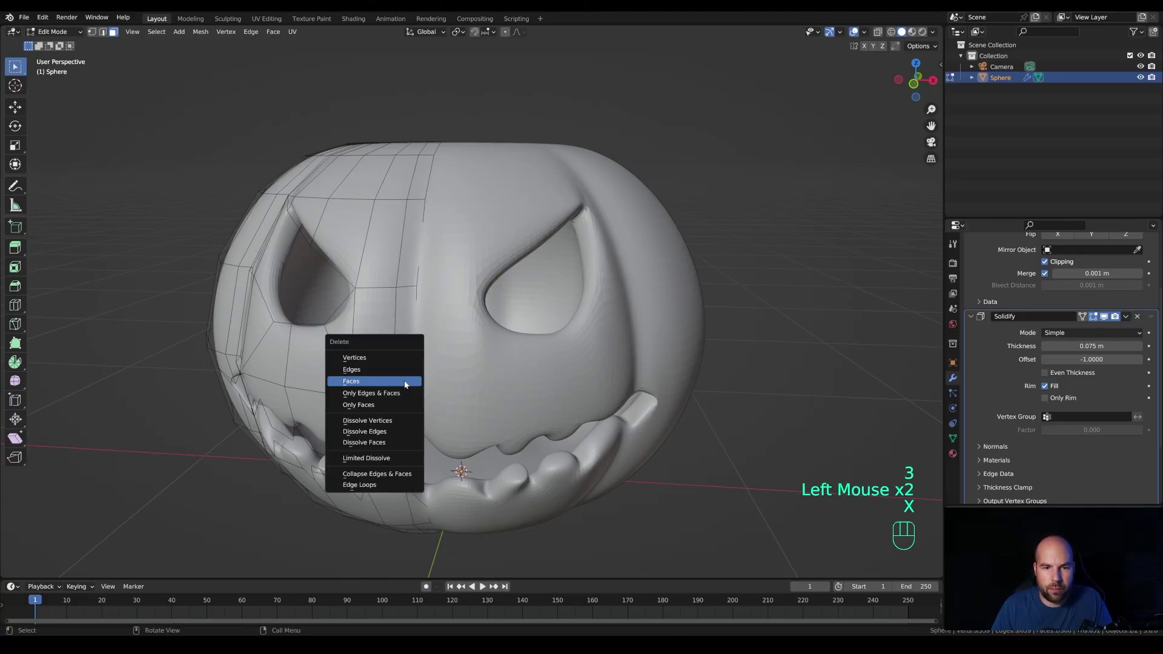
left_click(404, 381)
Step: Return to Object Mode and apply Shade Smooth to the pumpkin
scroll(411, 371, "down", 1)
key("Tab")
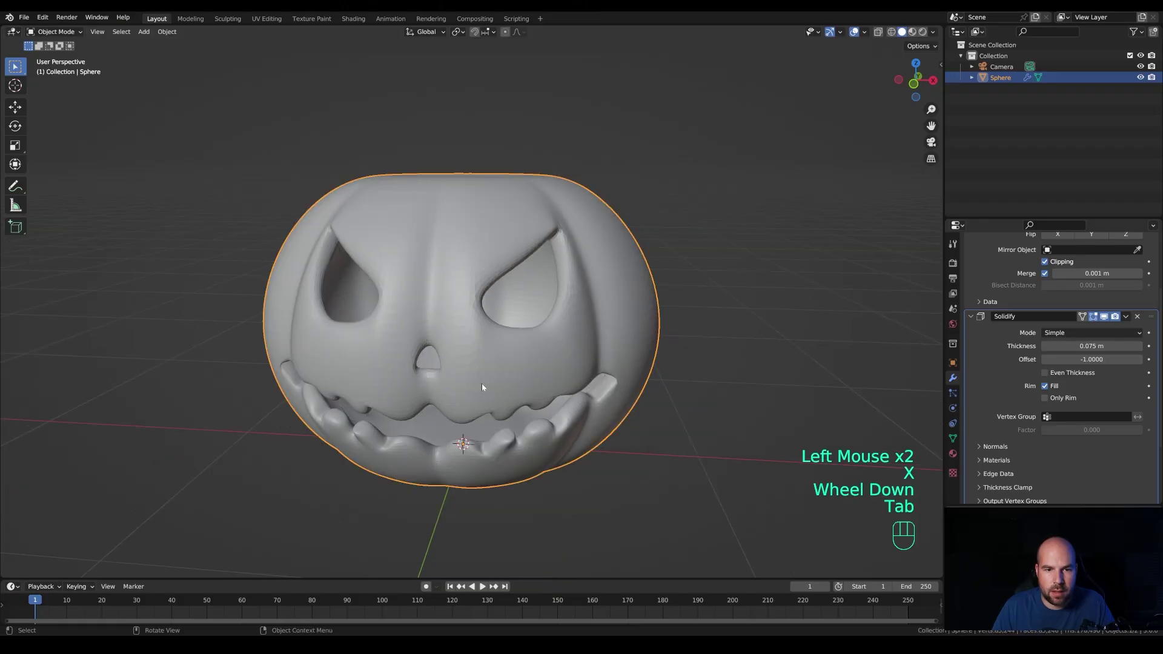
middle_click_drag(485, 375, 519, 400)
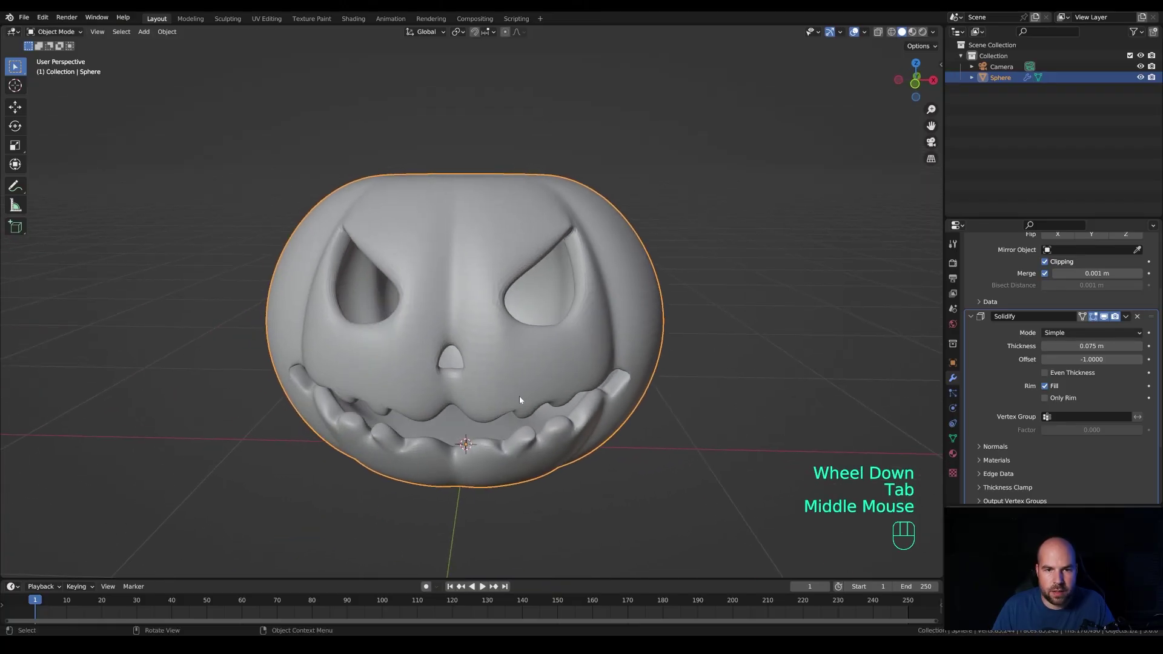
right_click(491, 329)
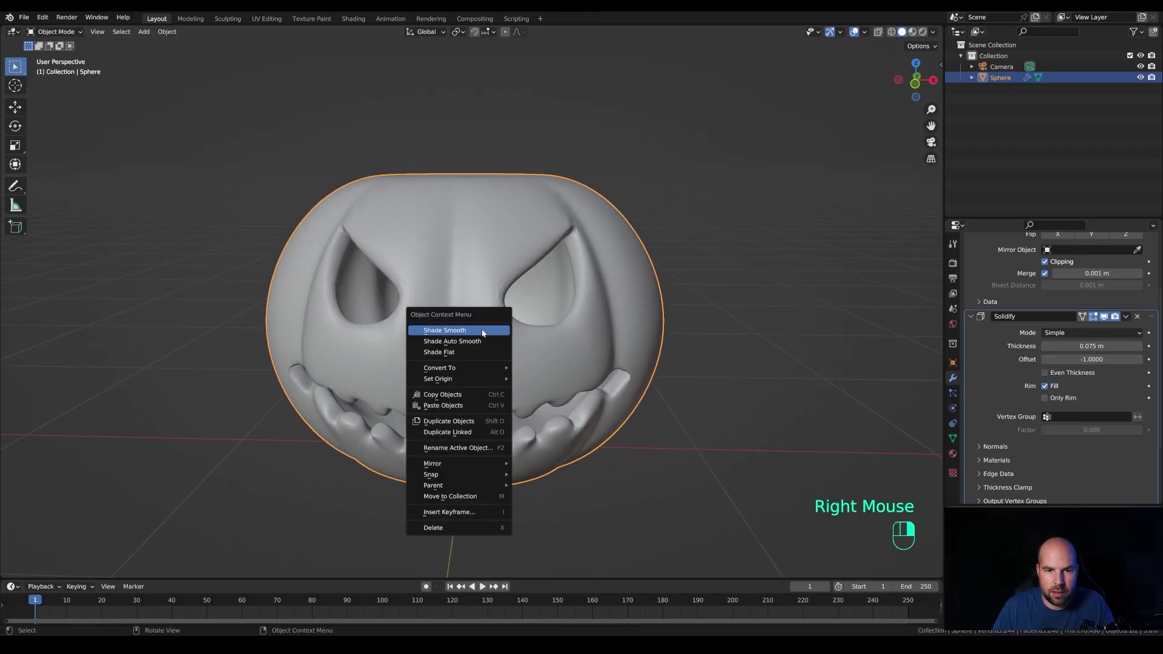
left_click(487, 330)
Step: In Edit Mode, select the centre edge on top of the pumpkin and snap the 3D cursor to it
middle_click_drag(501, 351, 511, 295)
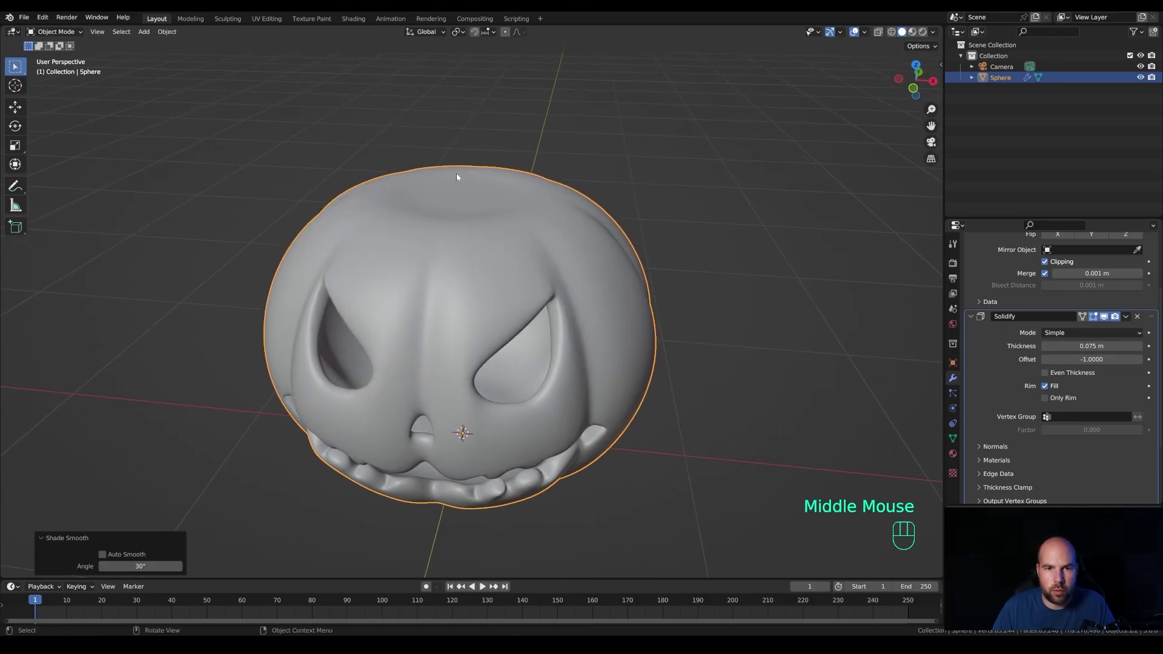
middle_click_drag(456, 177, 470, 286, "shift")
key("Tab")
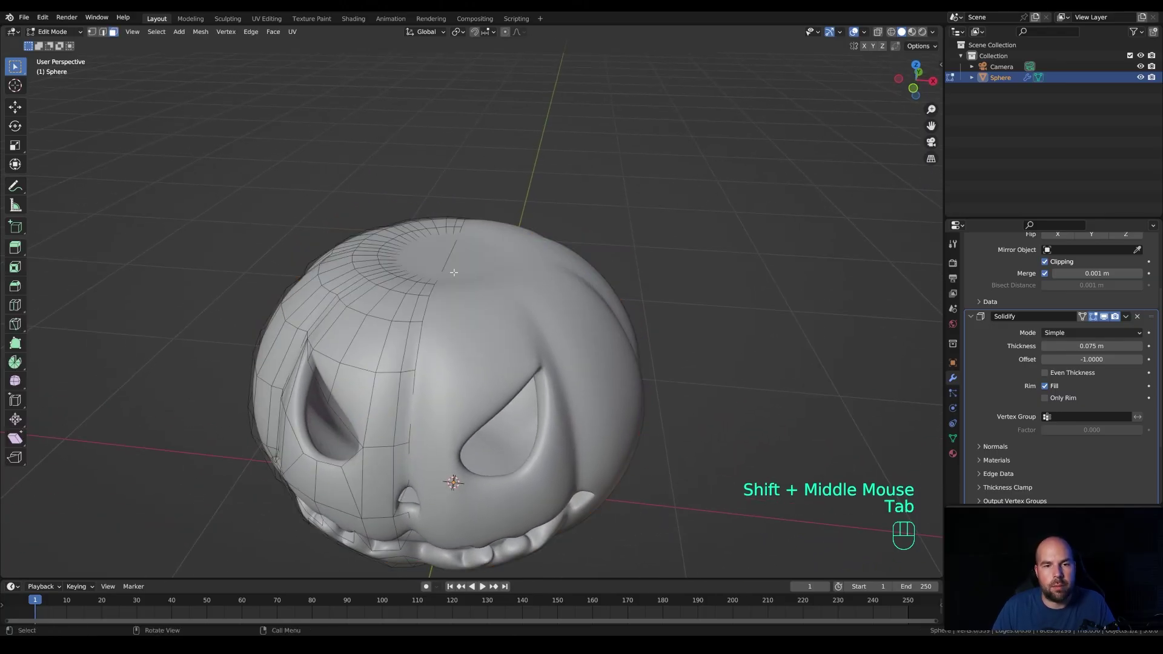
left_click(450, 259)
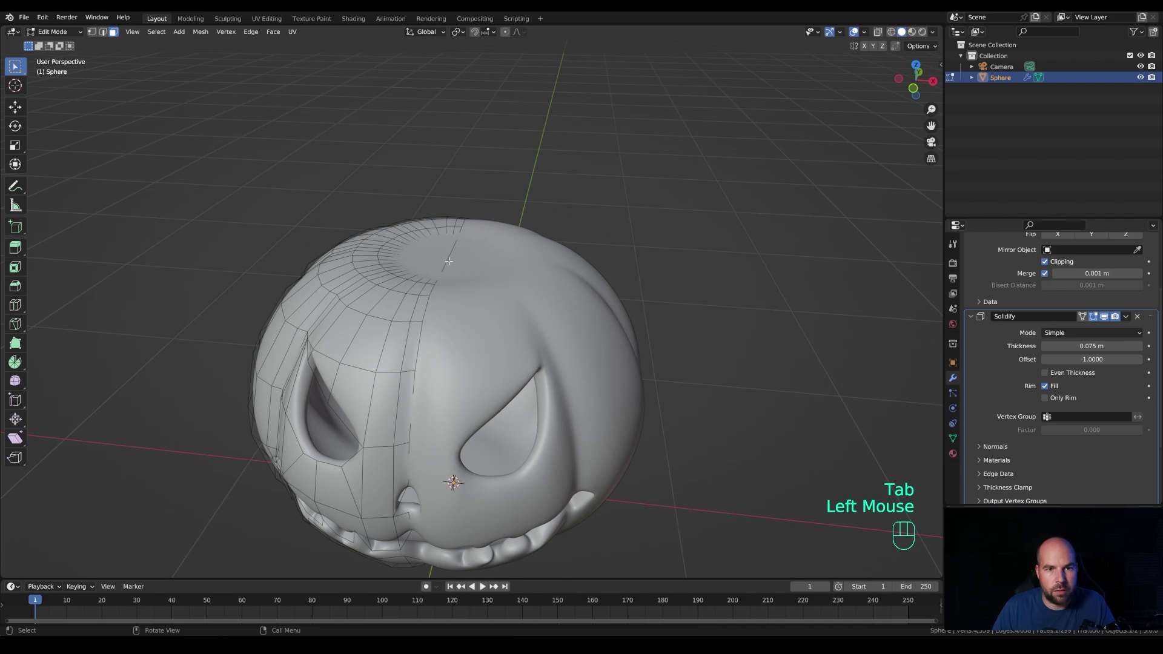
key("2")
left_click(455, 247)
key("shift+s")
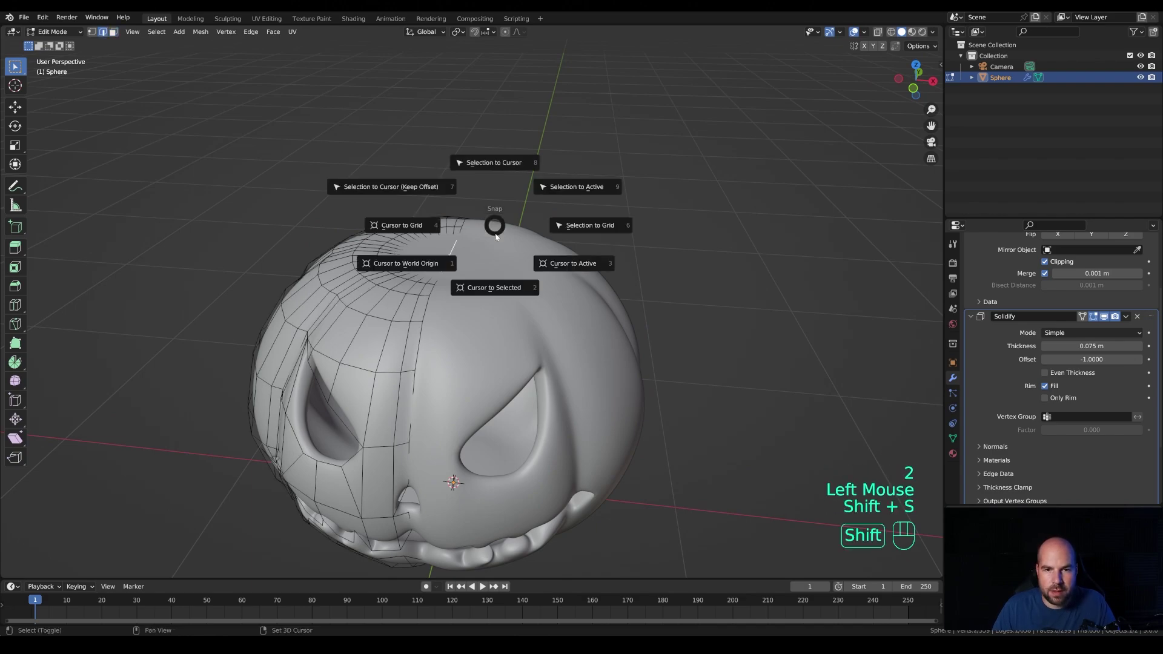
left_click(490, 291)
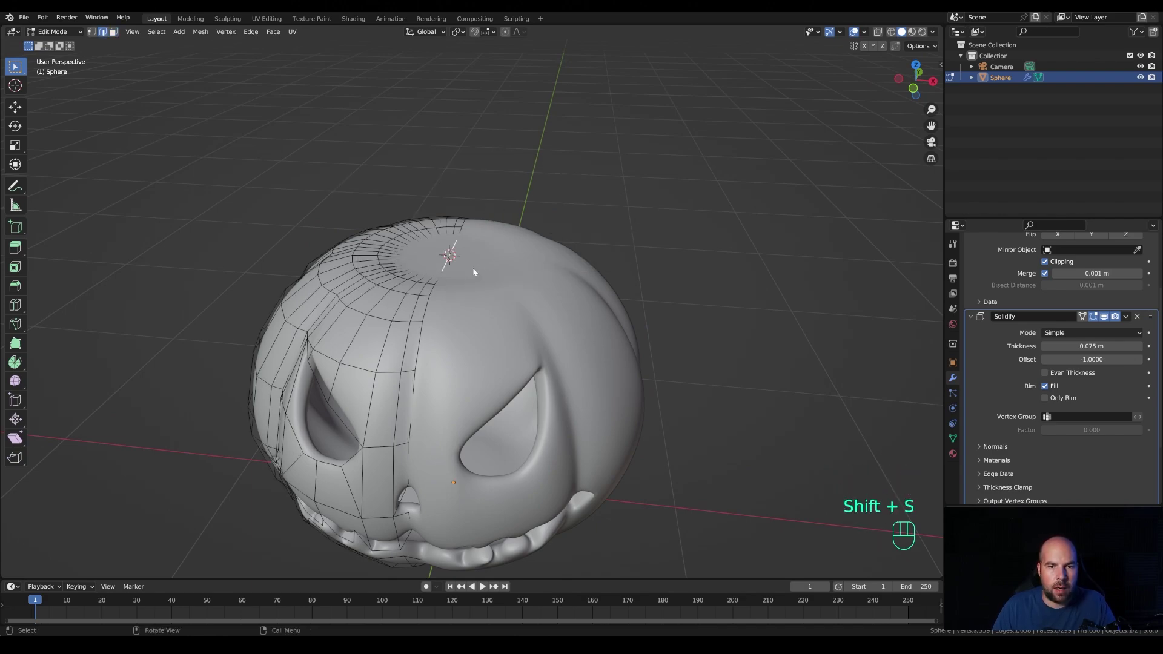
Step: Back in Object Mode, add a mesh circle with 16 vertices at the 3D cursor on the pumpkin's top
key("Tab")
key("shift+a")
mouse_move(474, 264)
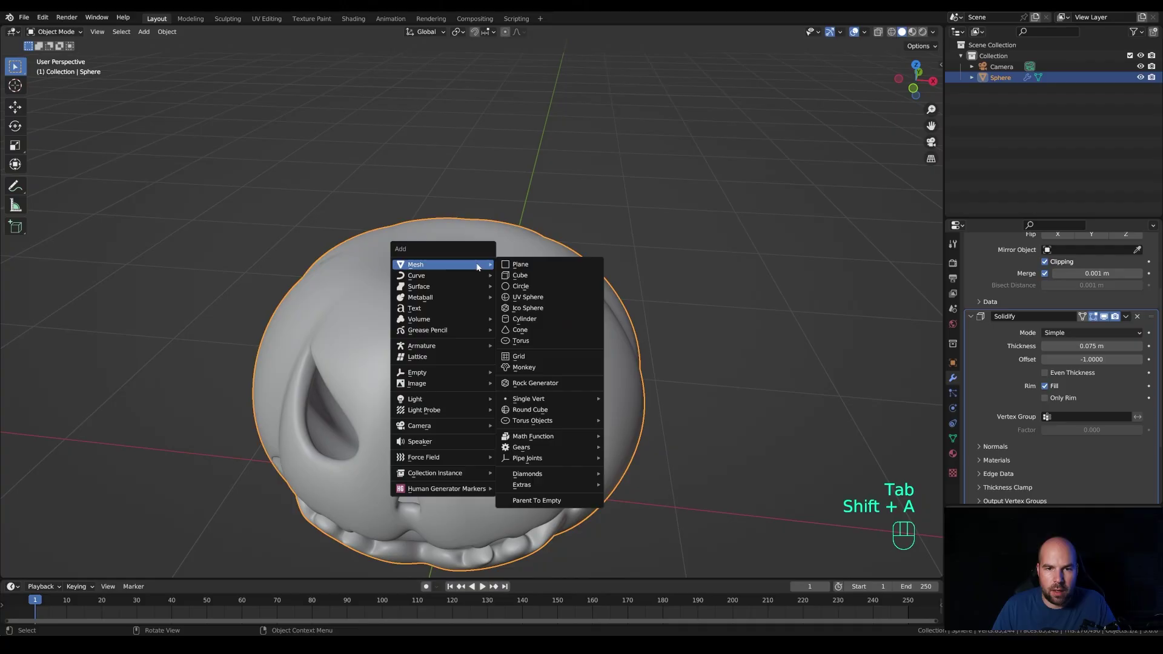
left_click(516, 286)
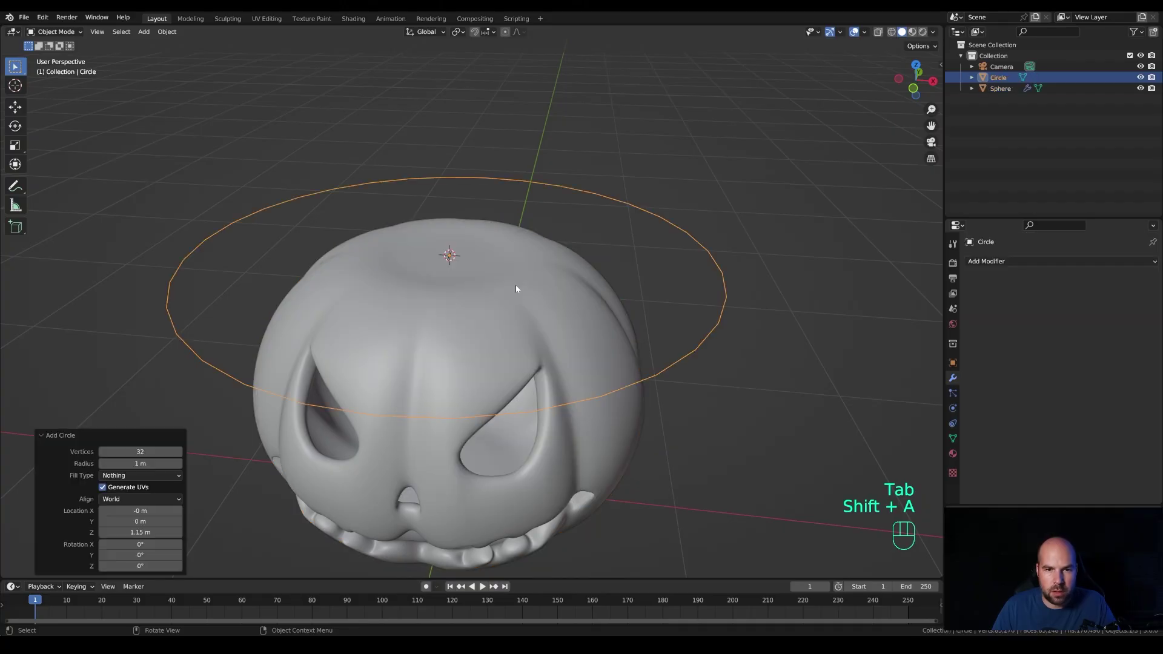
double_click(140, 452)
type("16")
key("Return")
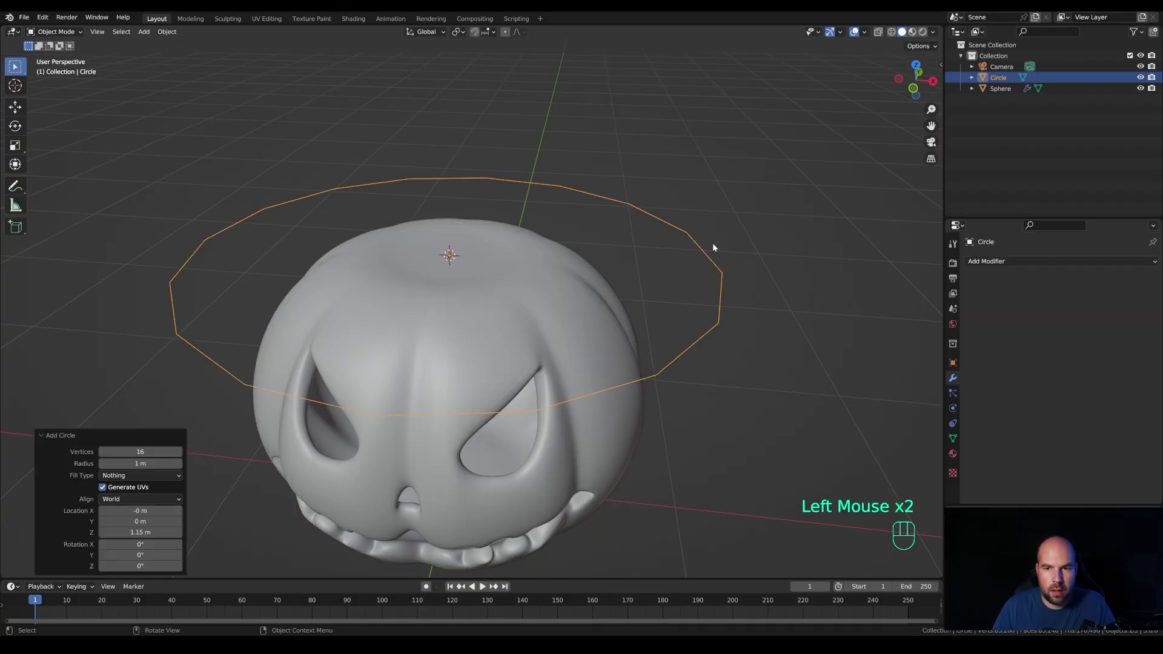
Step: In Edit Mode, scale the circle down to fit inside the pumpkin's top recess and turn on X-Ray
key("Tab")
key("s")
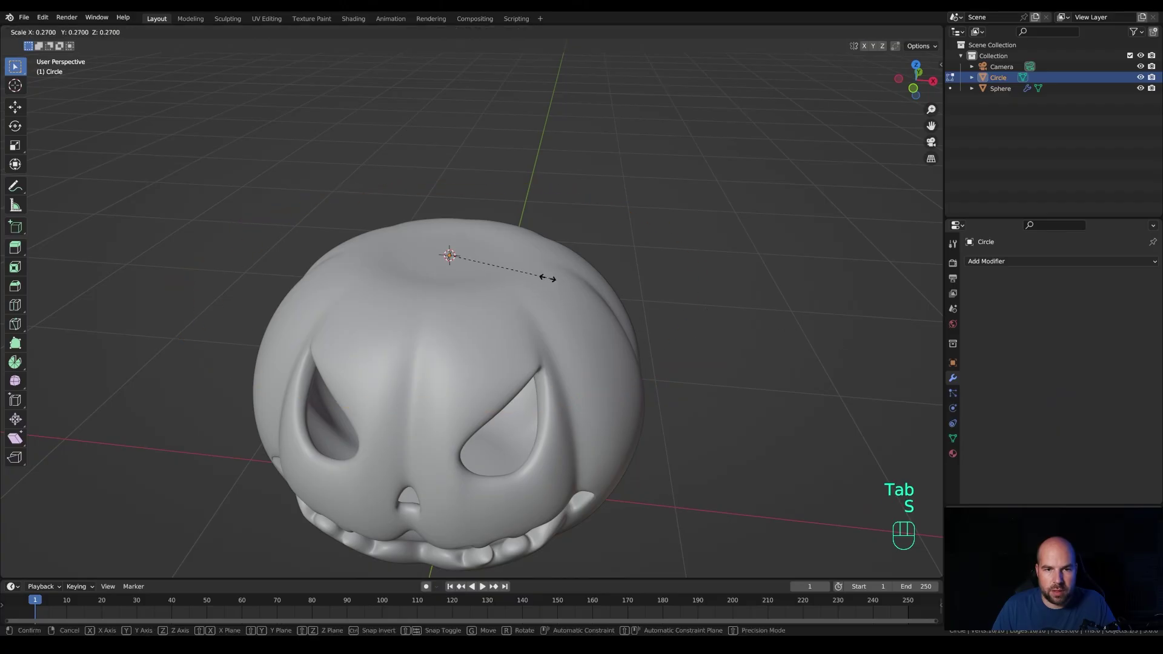
left_click(535, 274)
left_click(878, 33)
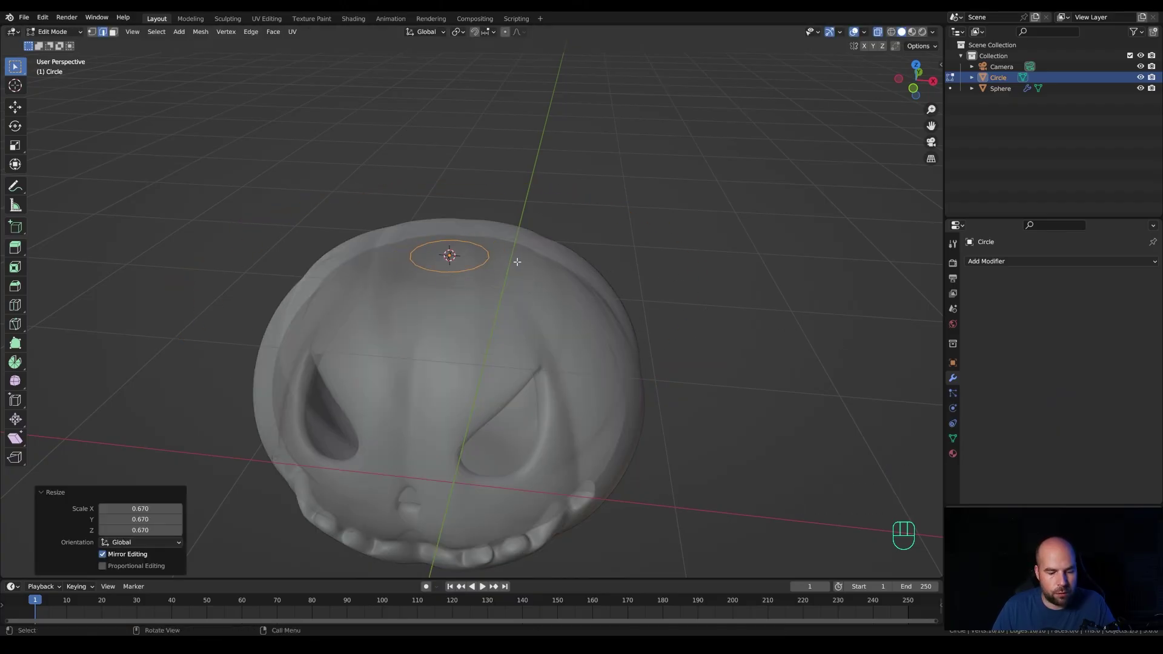
Step: Extrude the circle's vertices up along Z by about 0.064 m and scale the new ring to about 0.842
key("1")
key("e")
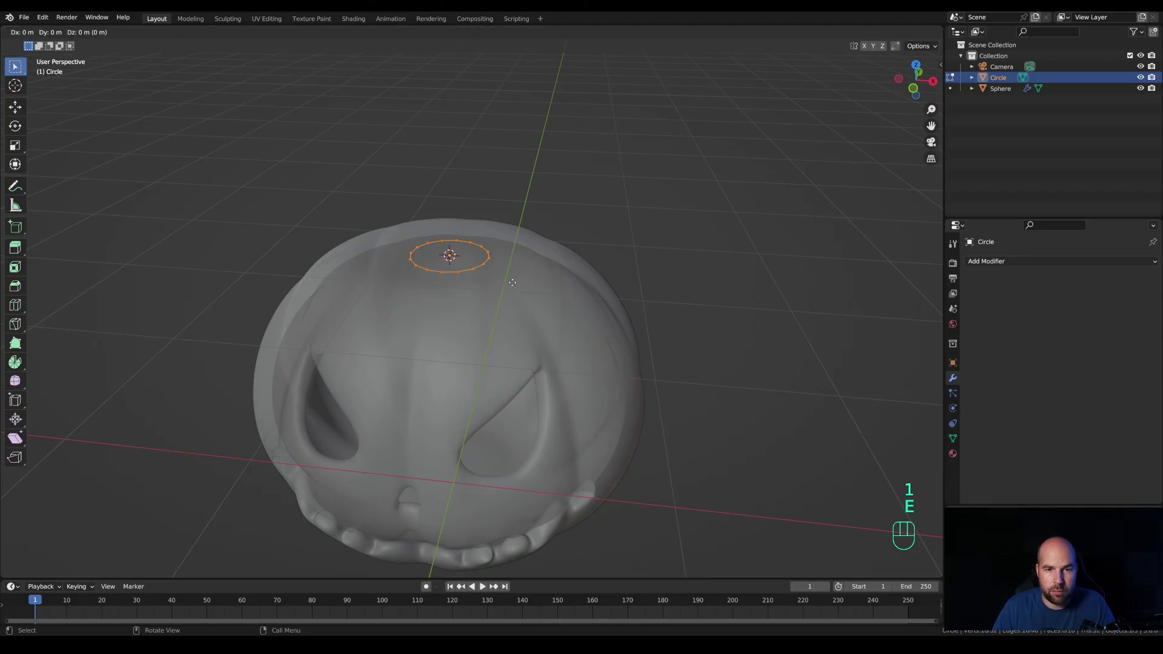
key("z")
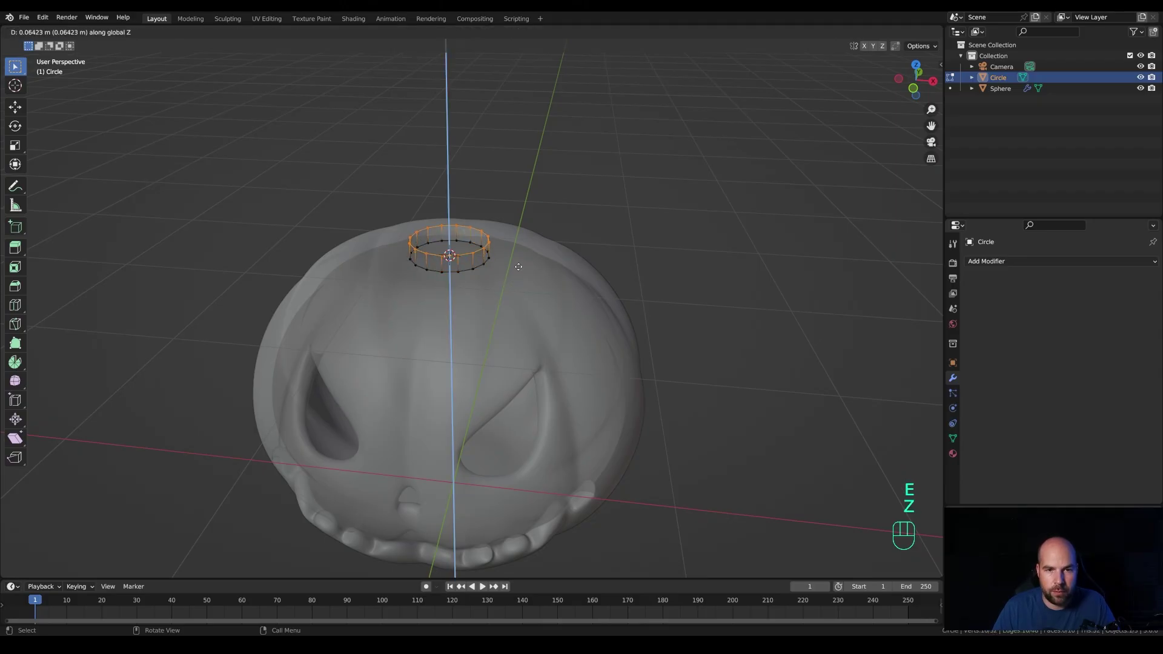
left_click(519, 266)
key("s")
left_click(569, 278)
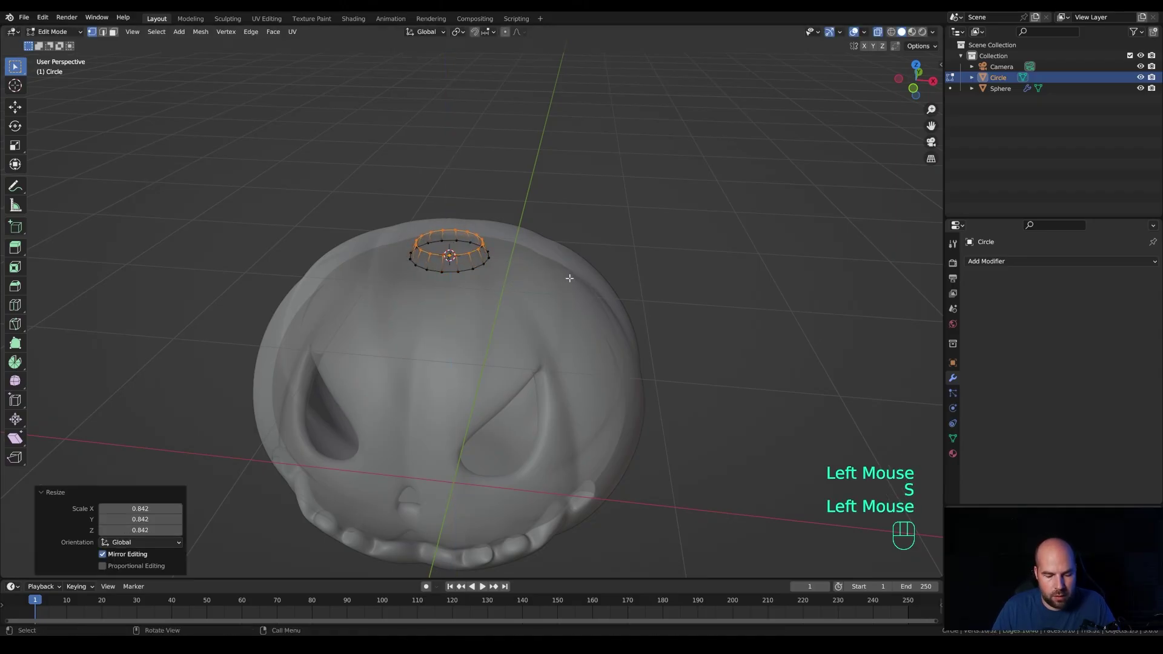
Step: Fill the upper ring, inset it about 0.065 m, extrude the inner face about 0.042 m downward and scale it to 0.666
key("f")
key("i")
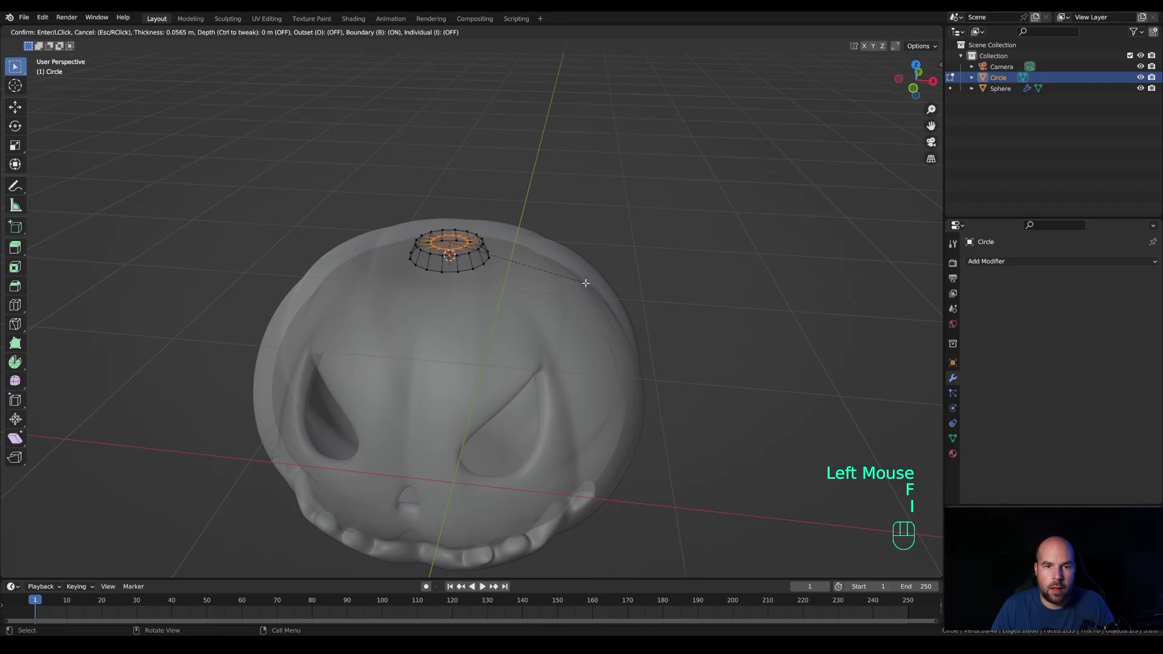
left_click(585, 282)
key("e")
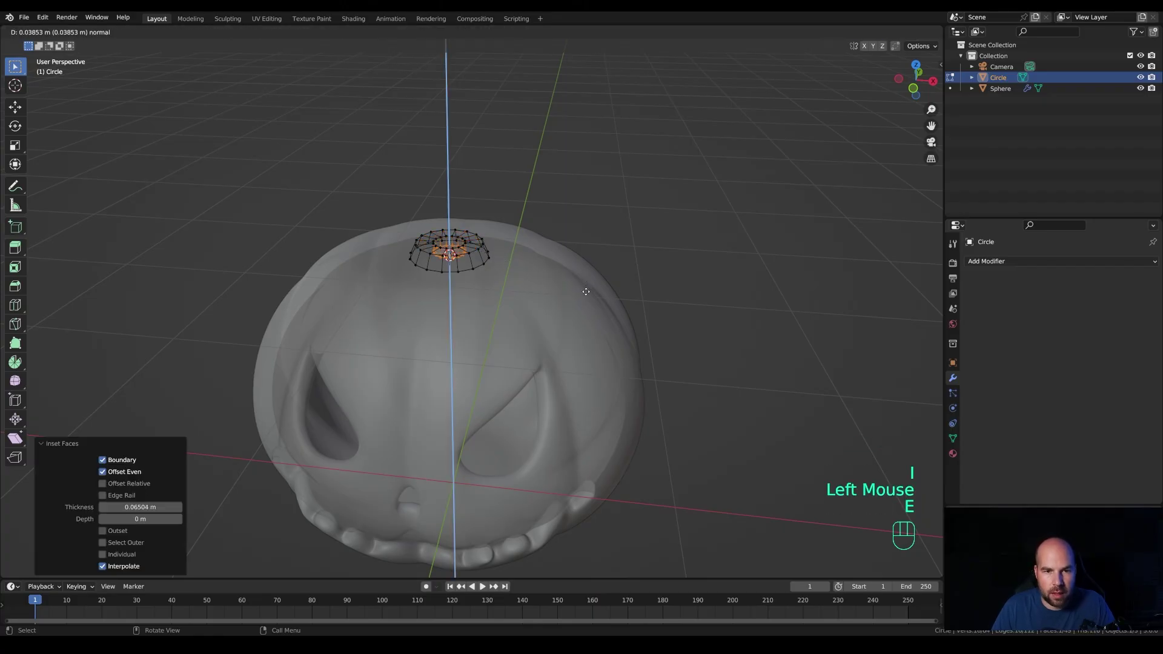
left_click(586, 292)
key("s")
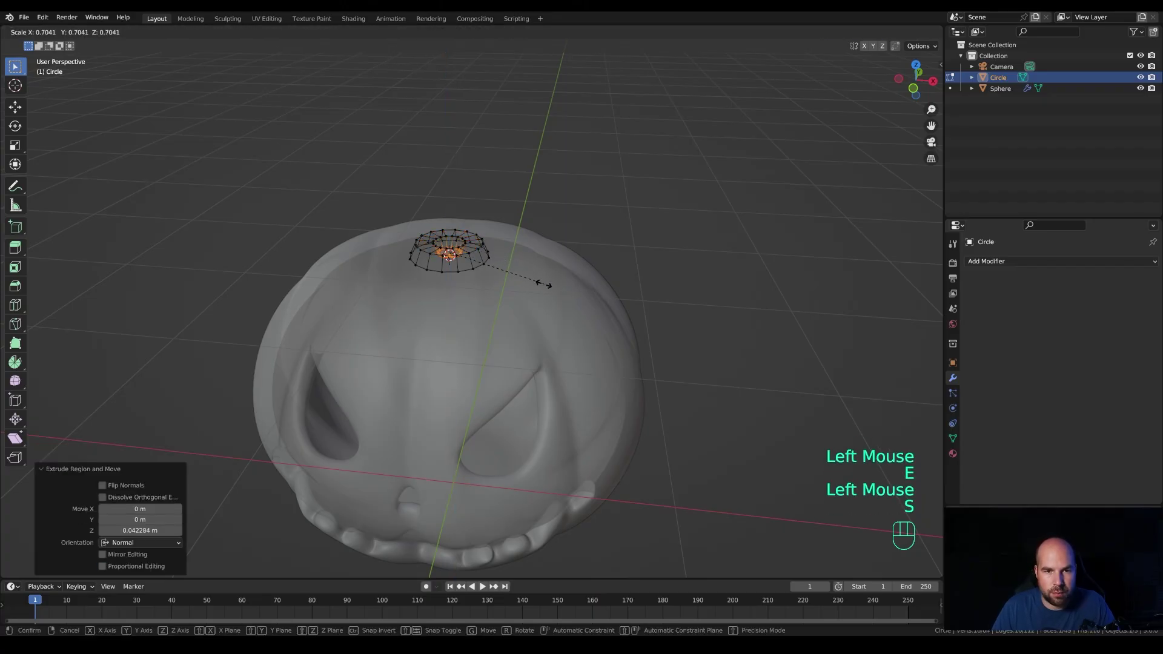
left_click(539, 283)
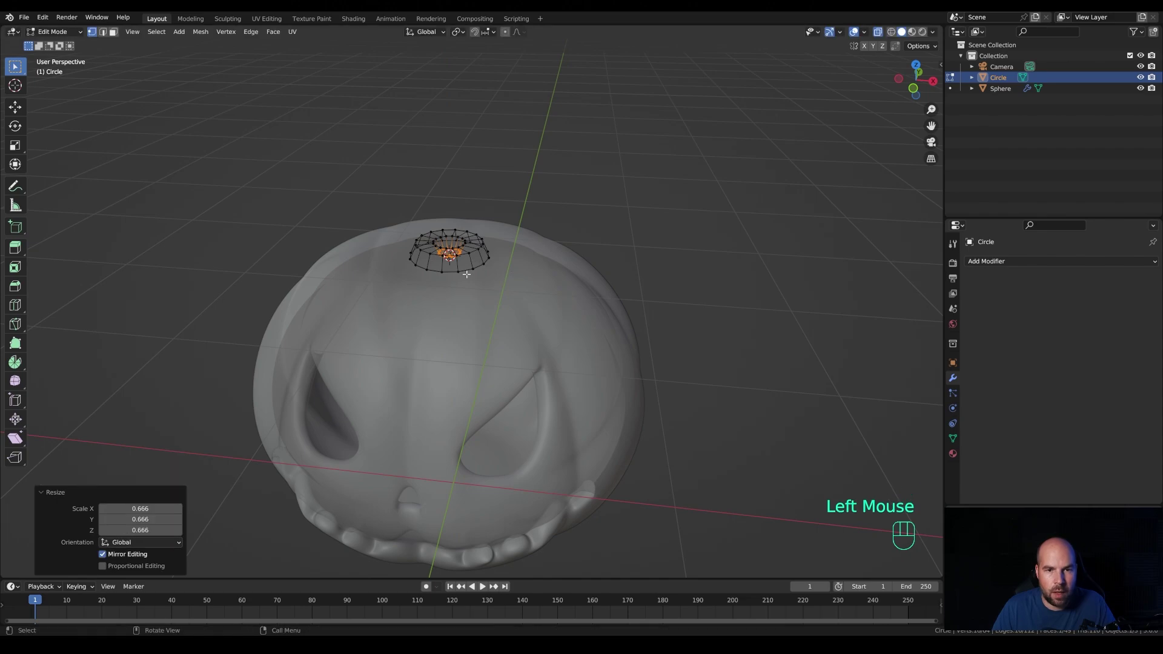
Step: Extrude the circle's bottom edge loop down along Z by about 0.047 m and scale it to about 0.85
left_click(467, 271, "alt")
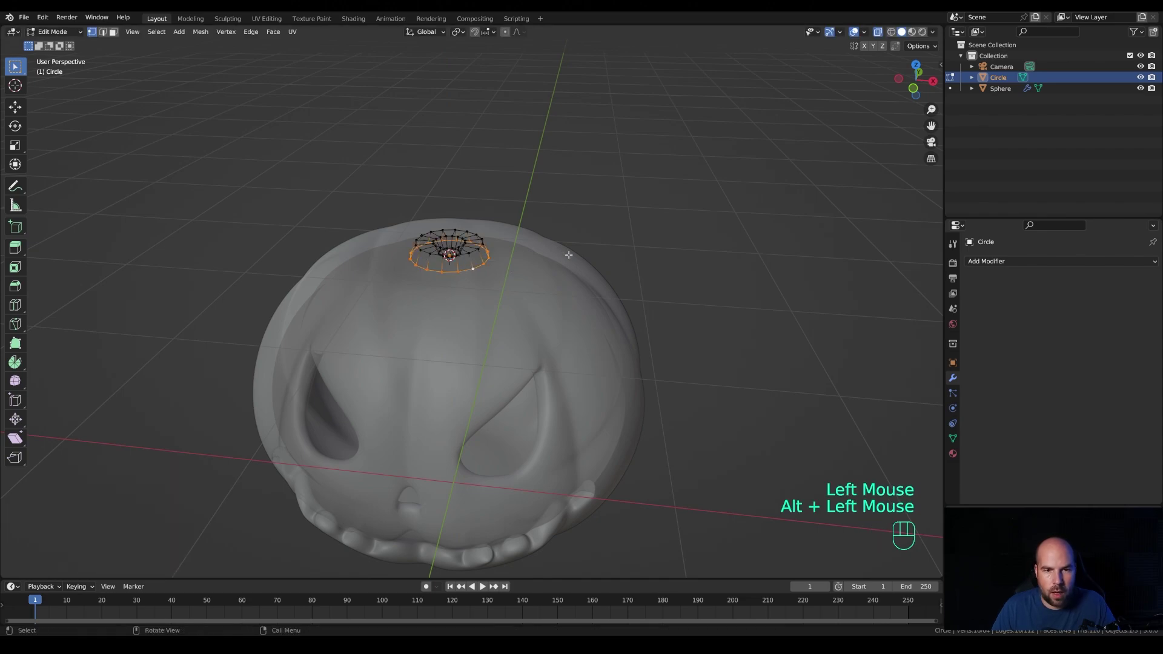
key("e")
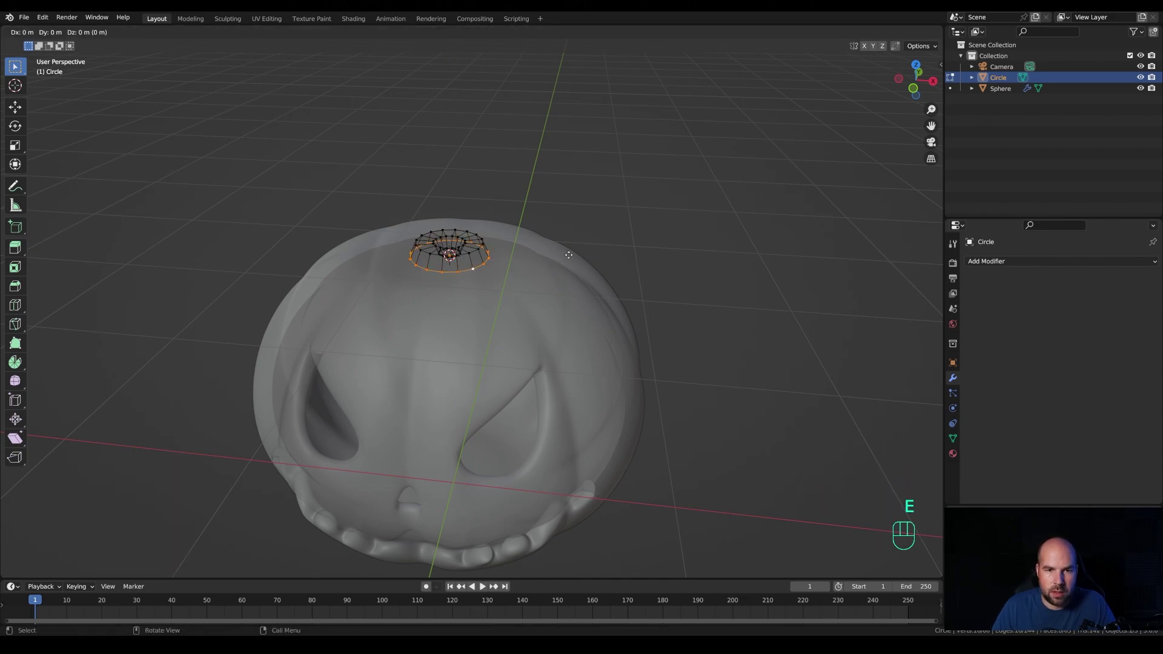
key("z")
left_click(613, 277)
key("s")
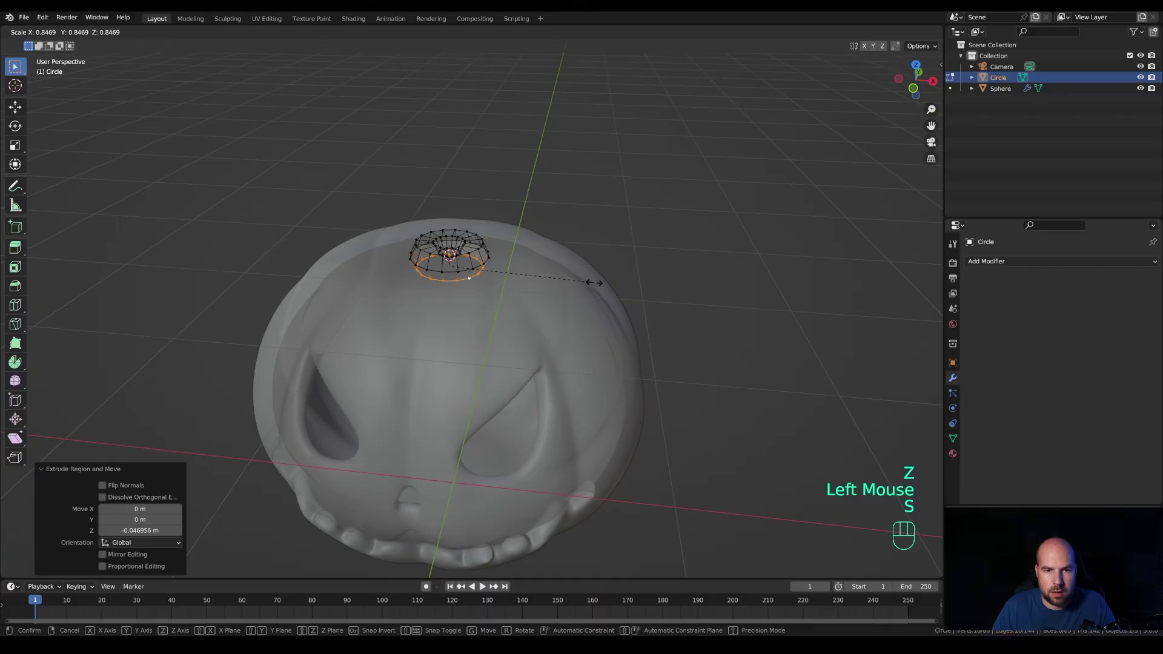
left_click(592, 282)
Step: In Object Mode, give the ring a level 2 subdivision with smooth shading and turn off X-Ray
key("Tab")
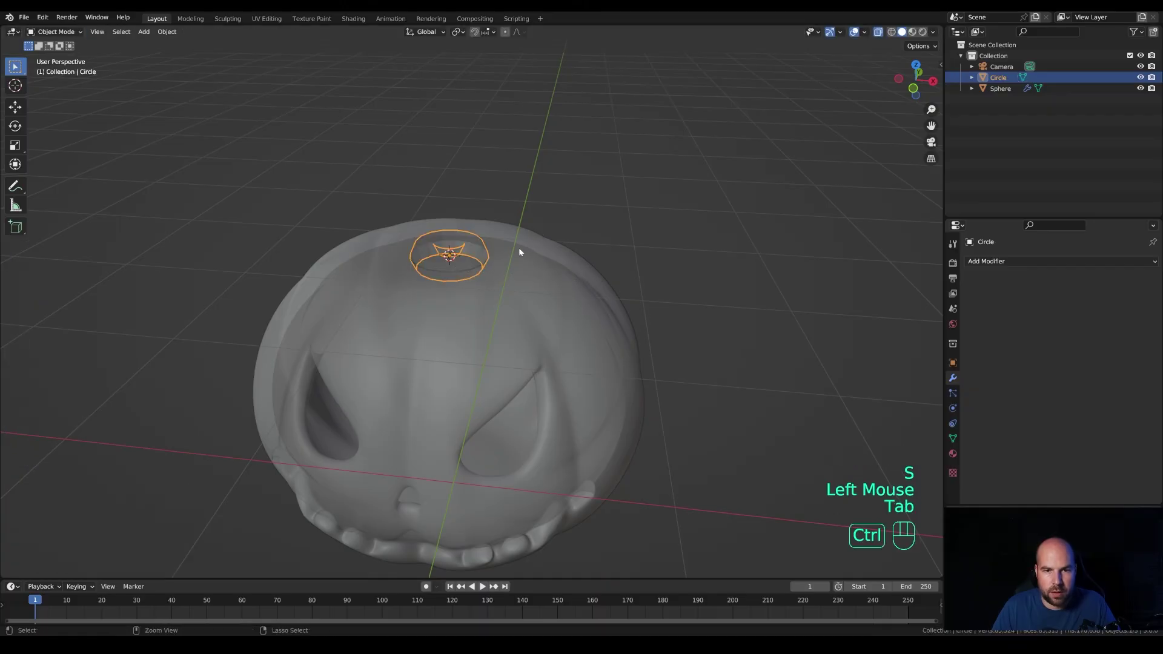
key("ctrl+2")
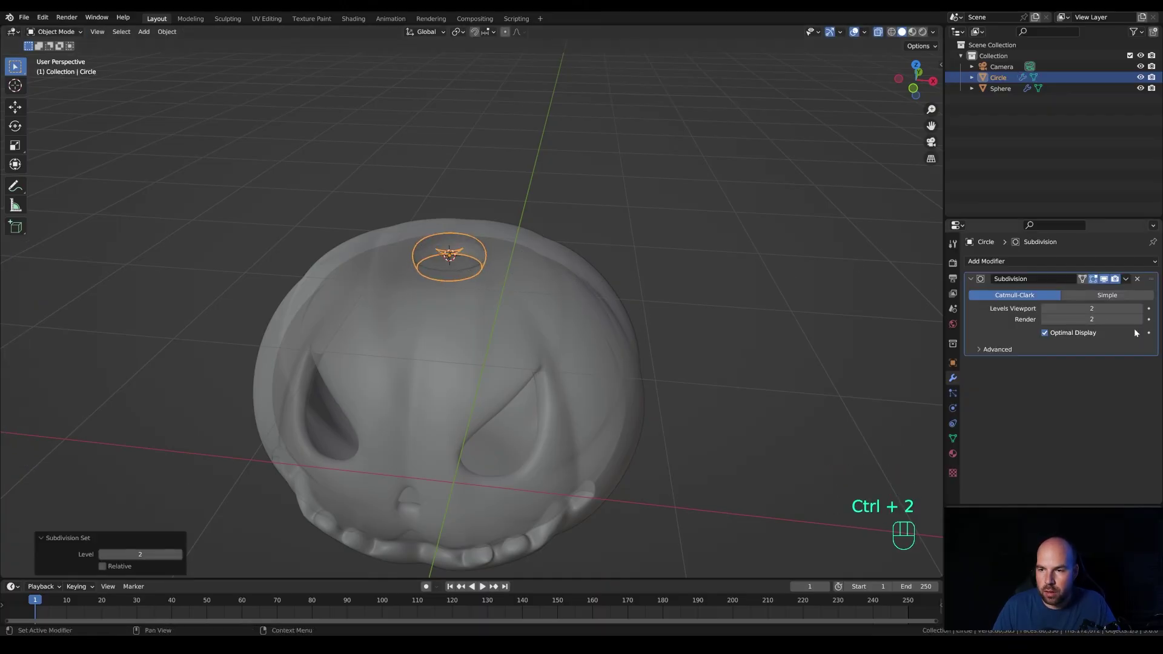
left_click(878, 33)
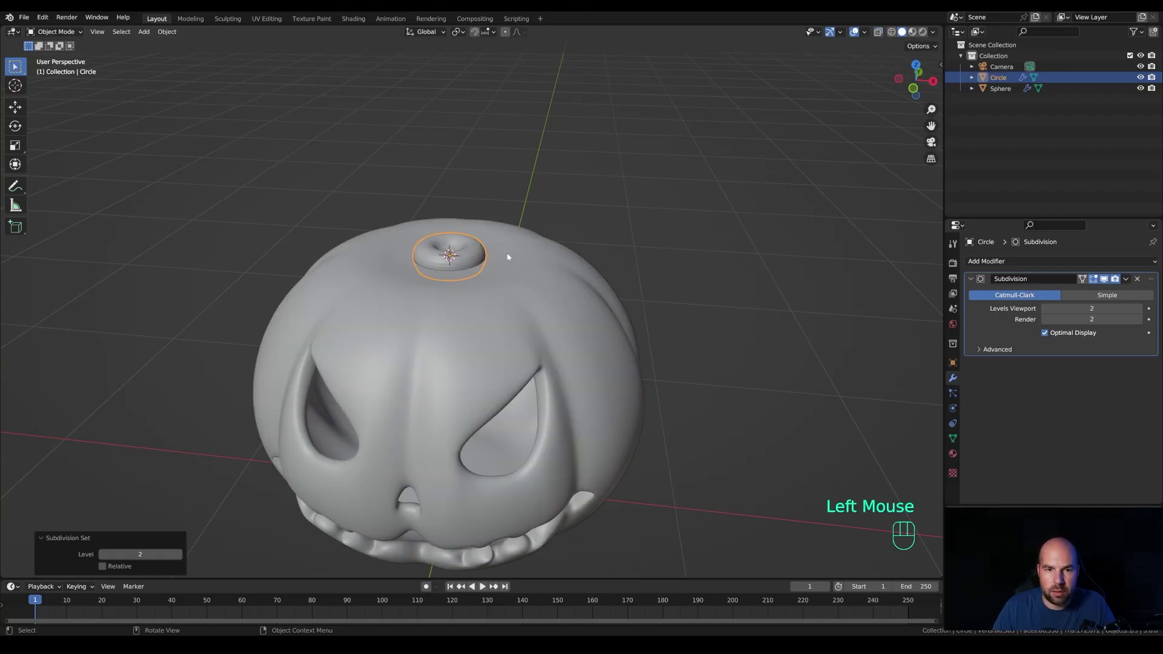
right_click(466, 265)
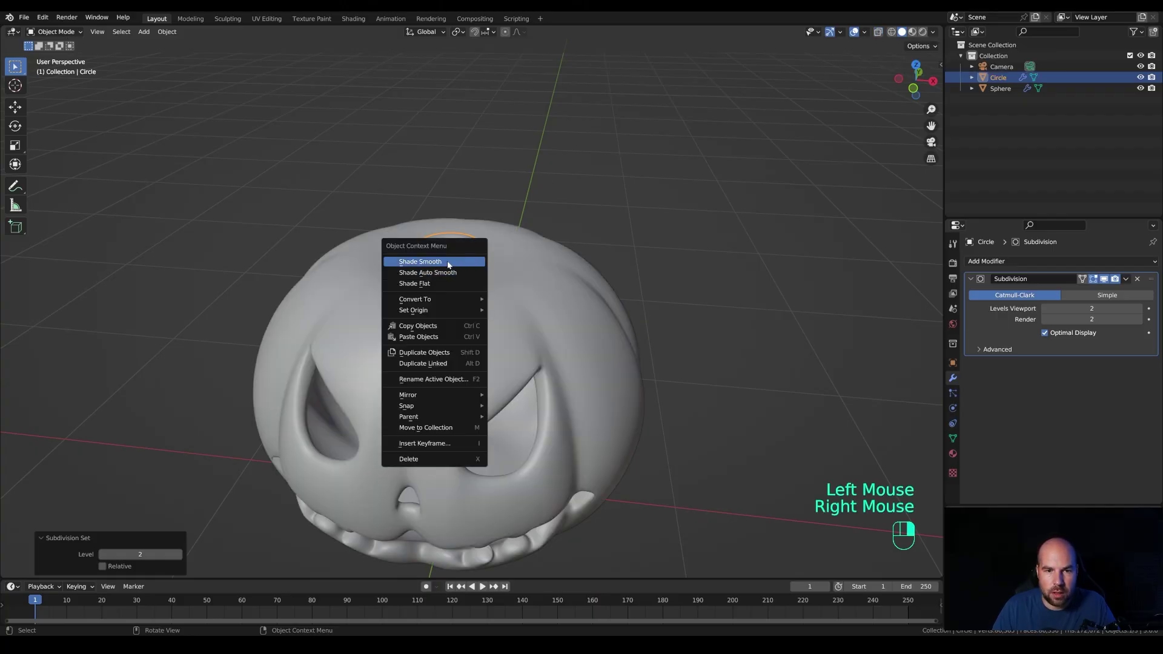
left_click(448, 260)
Step: Raise the ring about 0.033 m along Z and scale it to about 1.46
key("g")
key("z")
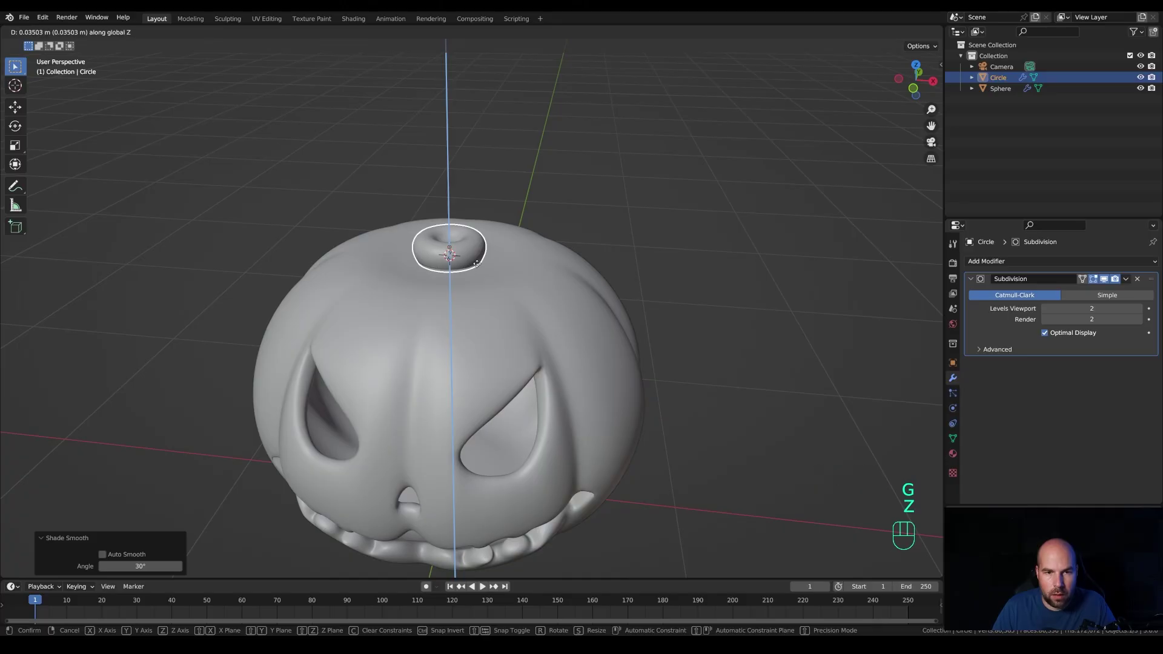
left_click(476, 264)
key("s")
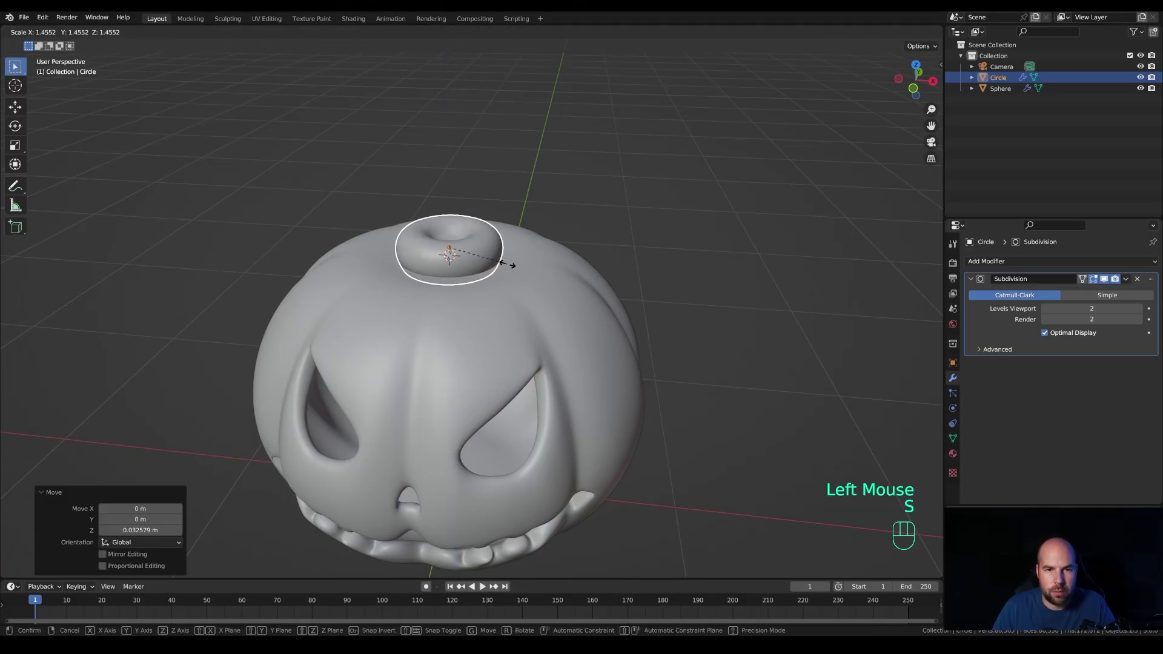
left_click(512, 265)
Step: Snap the 3D cursor to the ring's centre and switch to the front view with the pumpkin top in sight
key("shift+s")
key("shift+s")
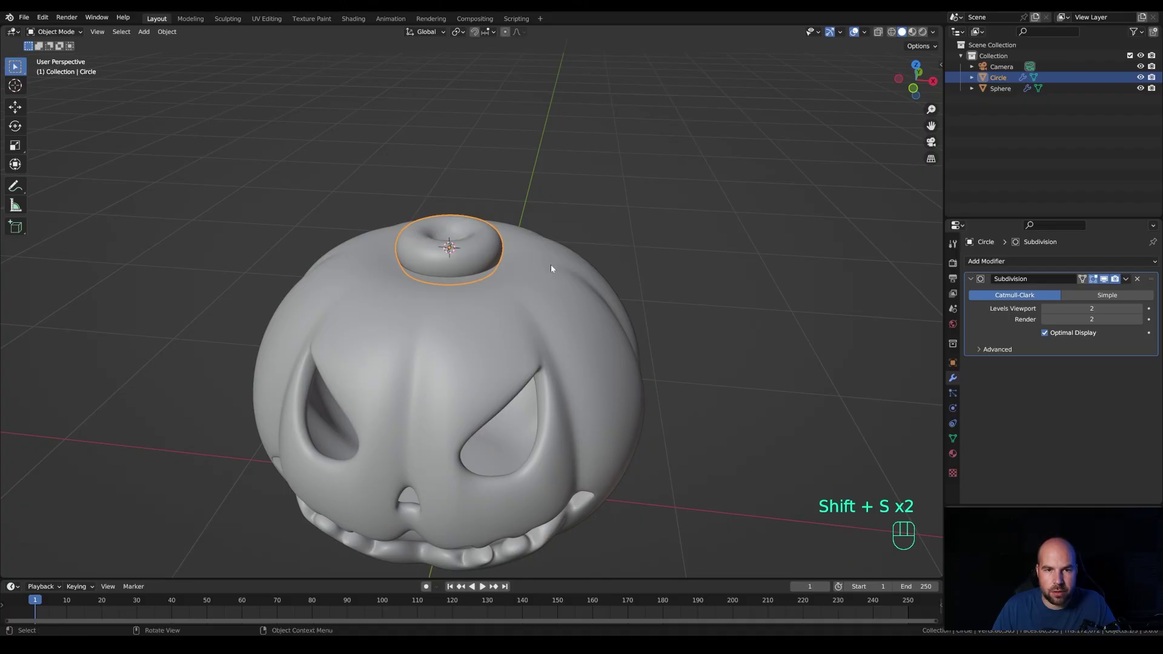
key("KP_1")
scroll(538, 260, "up", 2, "shift")
middle_click_drag(522, 232, 472, 285, "shift")
Step: Search the add-on preferences for "extra" to check that the Add Mesh: Extra Objects add-on is enabled
key("shift+a")
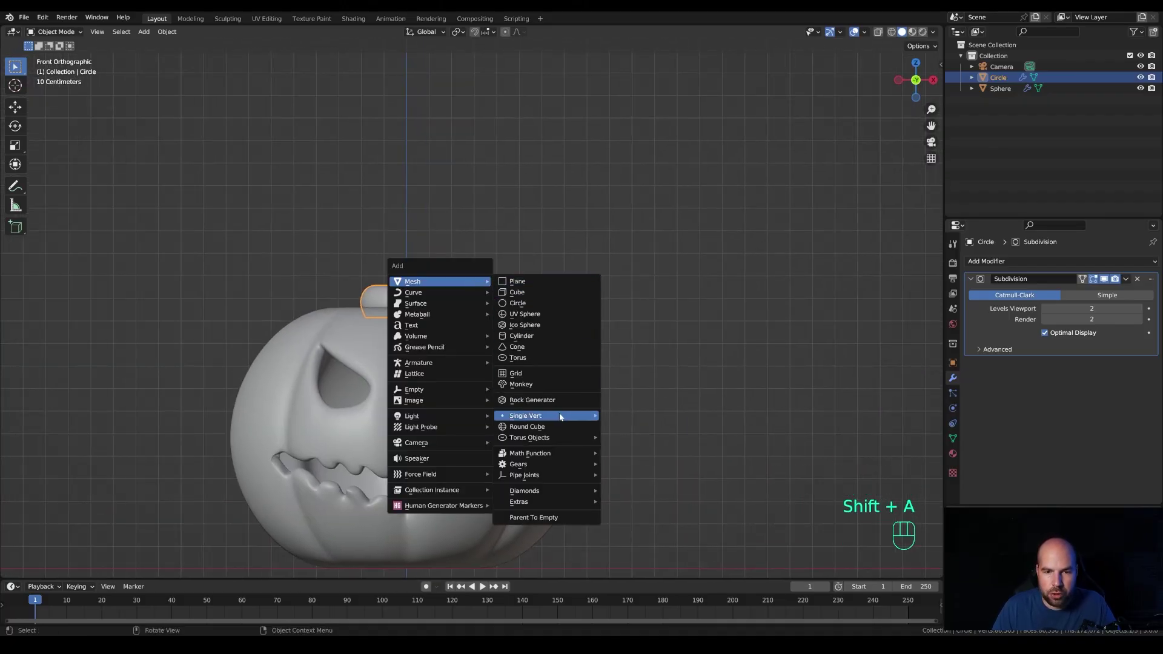
mouse_move(562, 416)
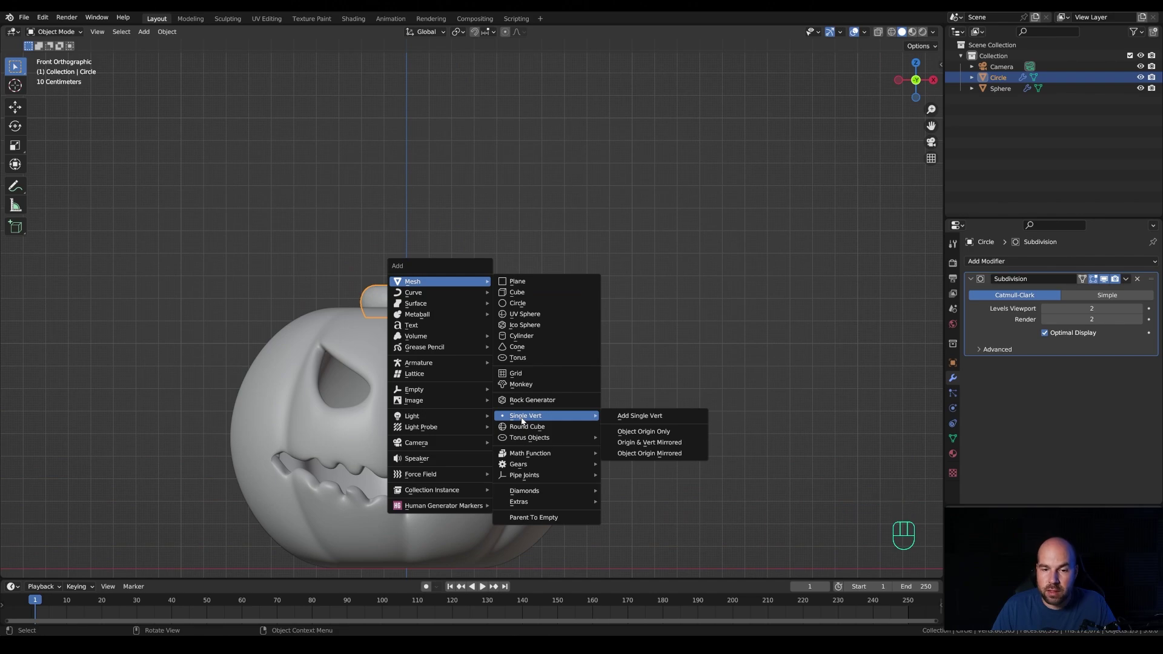
left_click(41, 17)
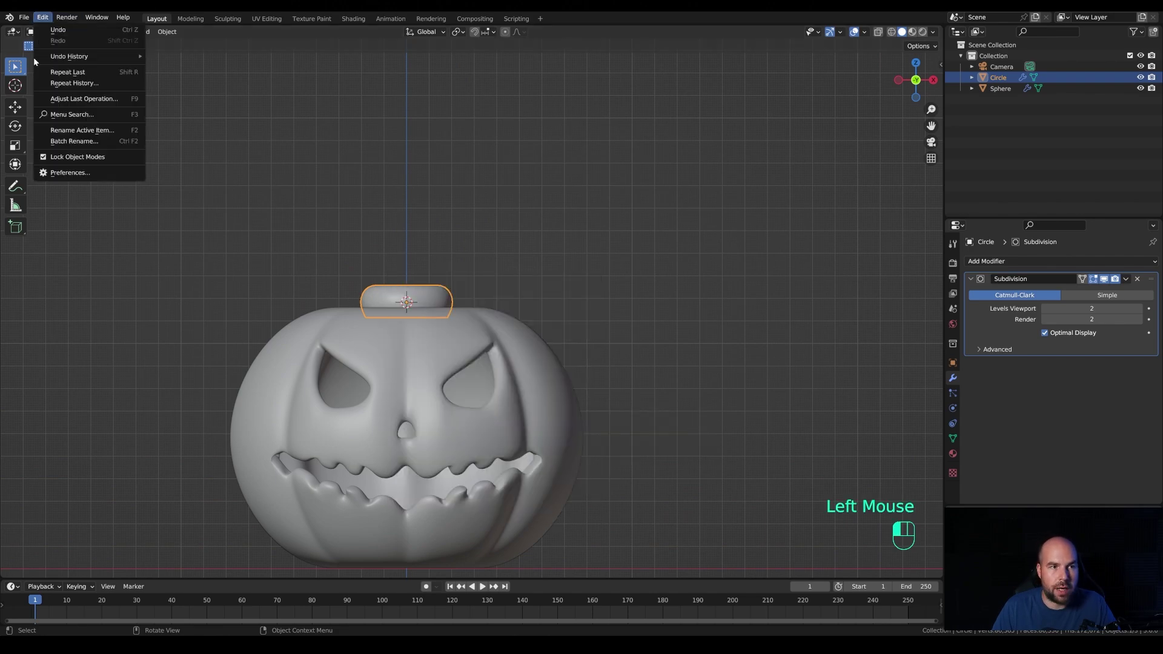
left_click(55, 173)
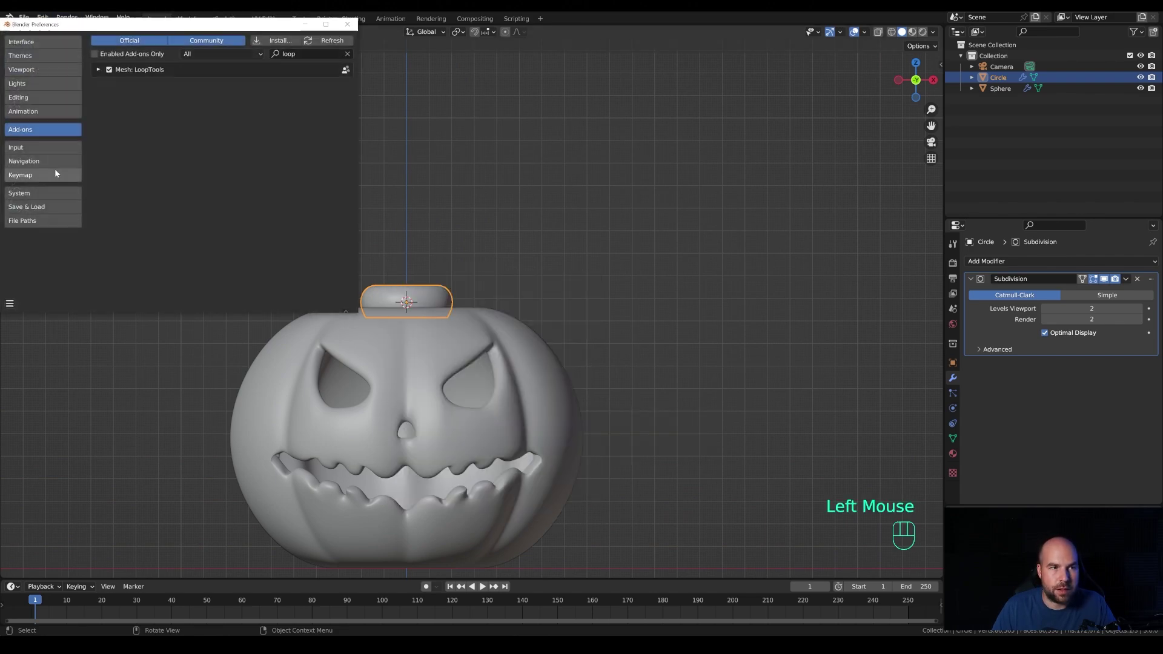
left_click(321, 53)
type("extra")
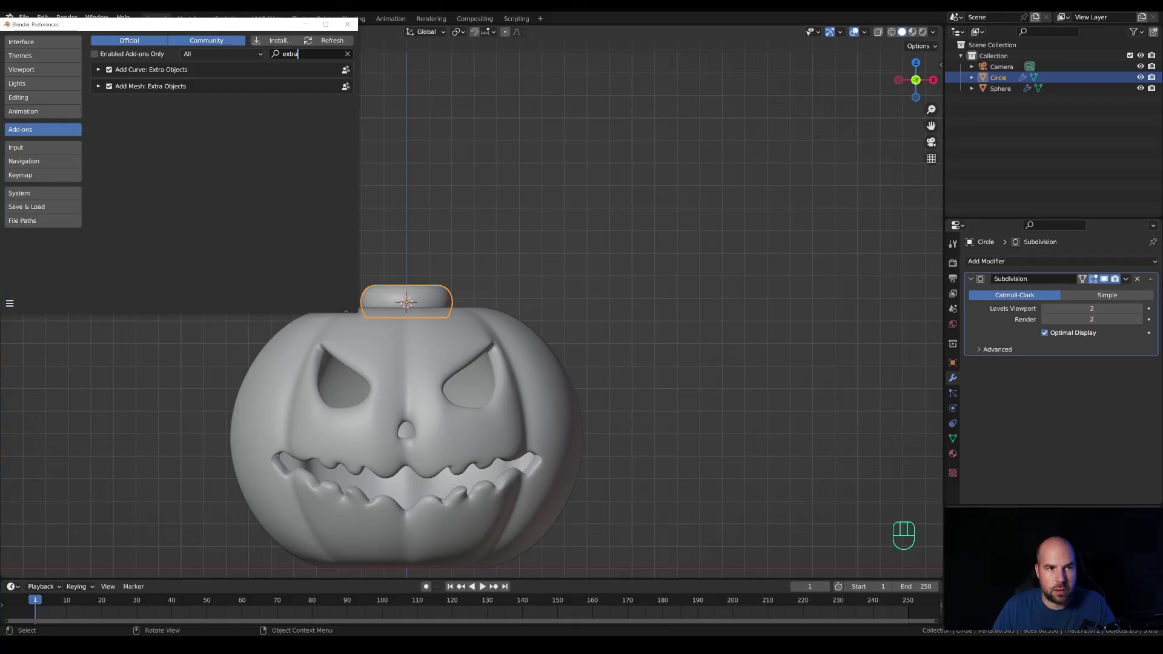
left_click(347, 24)
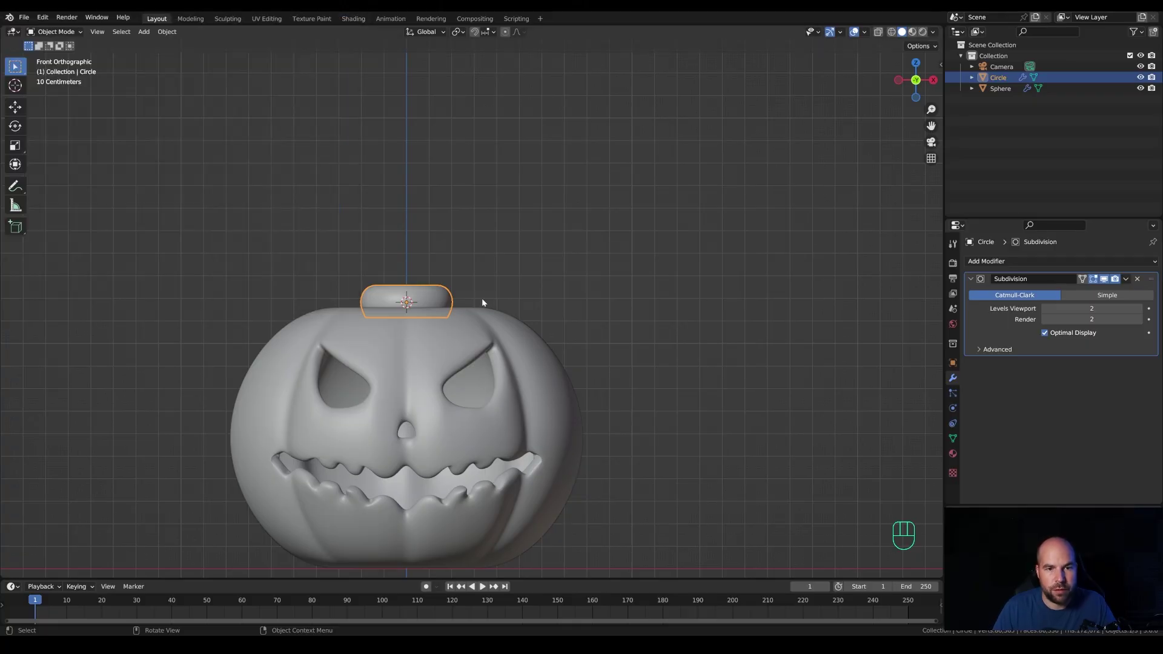
Step: Add a single vertex mesh at the 3D cursor in the ring's centre
key("shift+a")
mouse_move(468, 276)
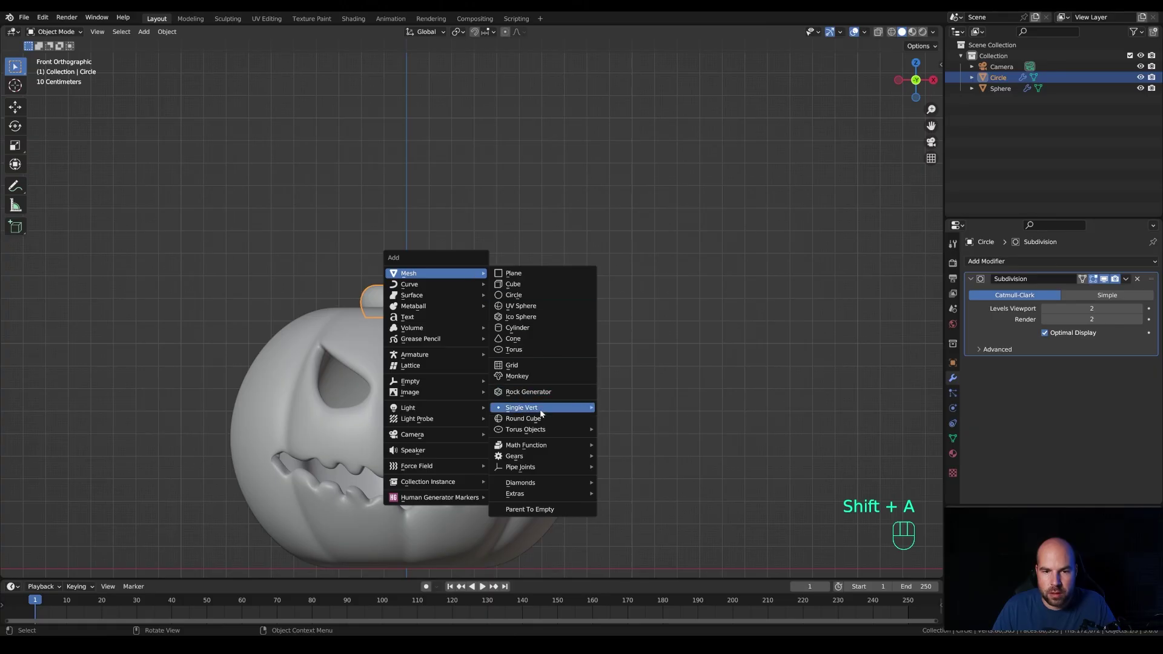
mouse_move(586, 408)
left_click(629, 412)
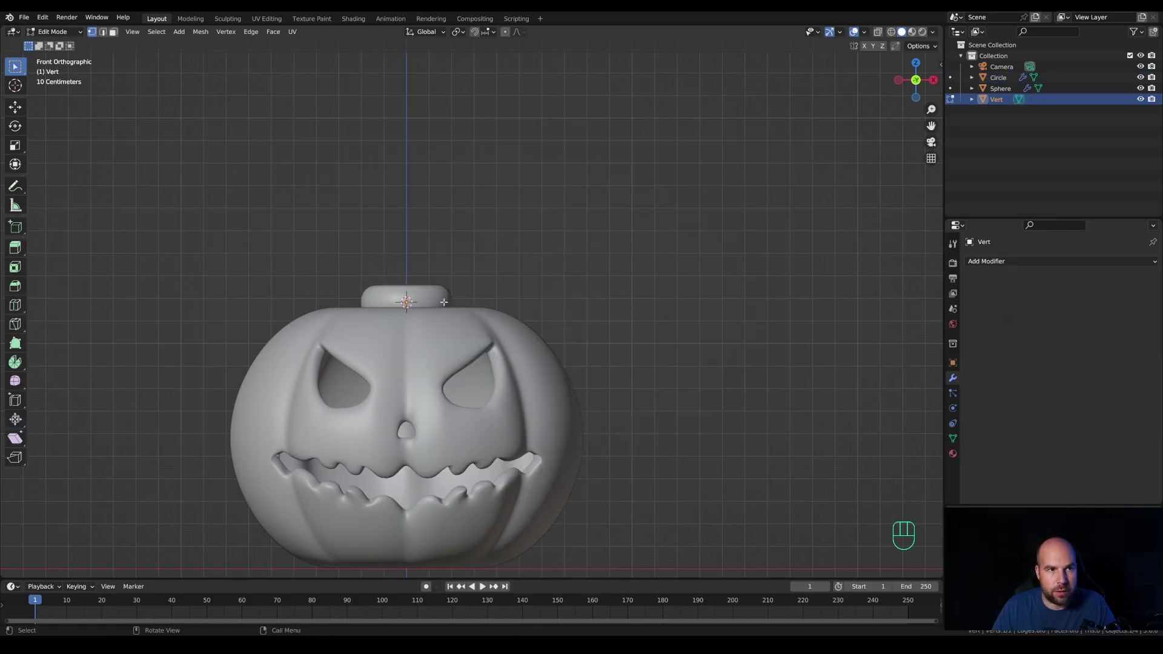
Step: Extrude the vertex about 0.34 m upward in two segments, then across to the right in short segments with a slight downturn
key("e")
left_click(445, 271)
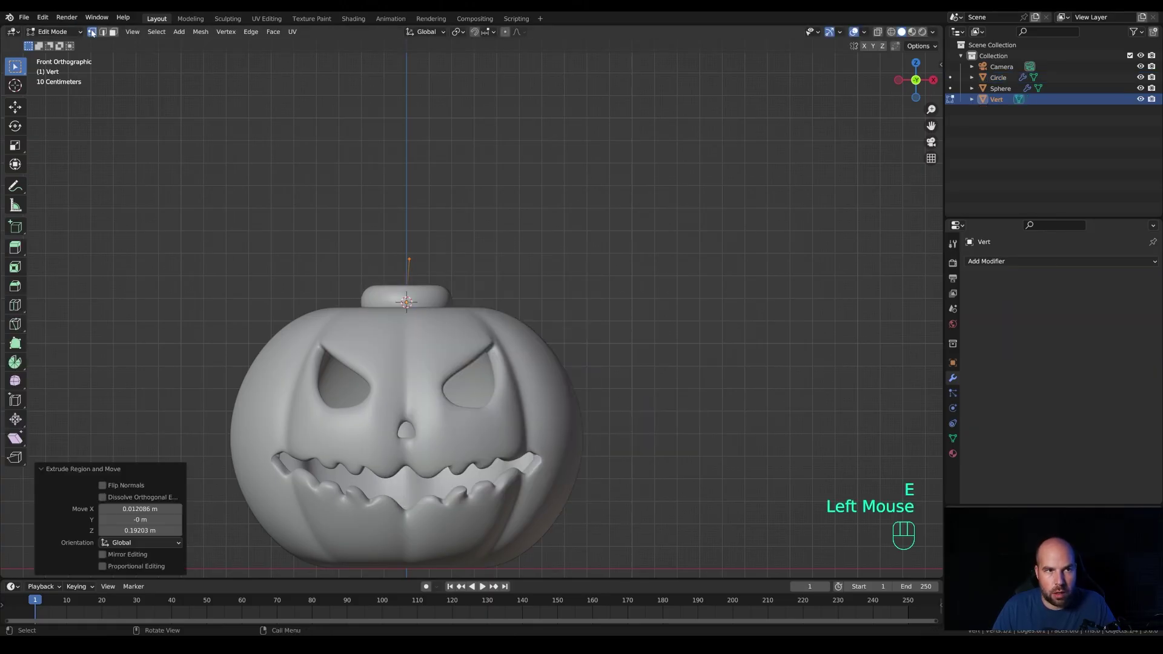
key("e")
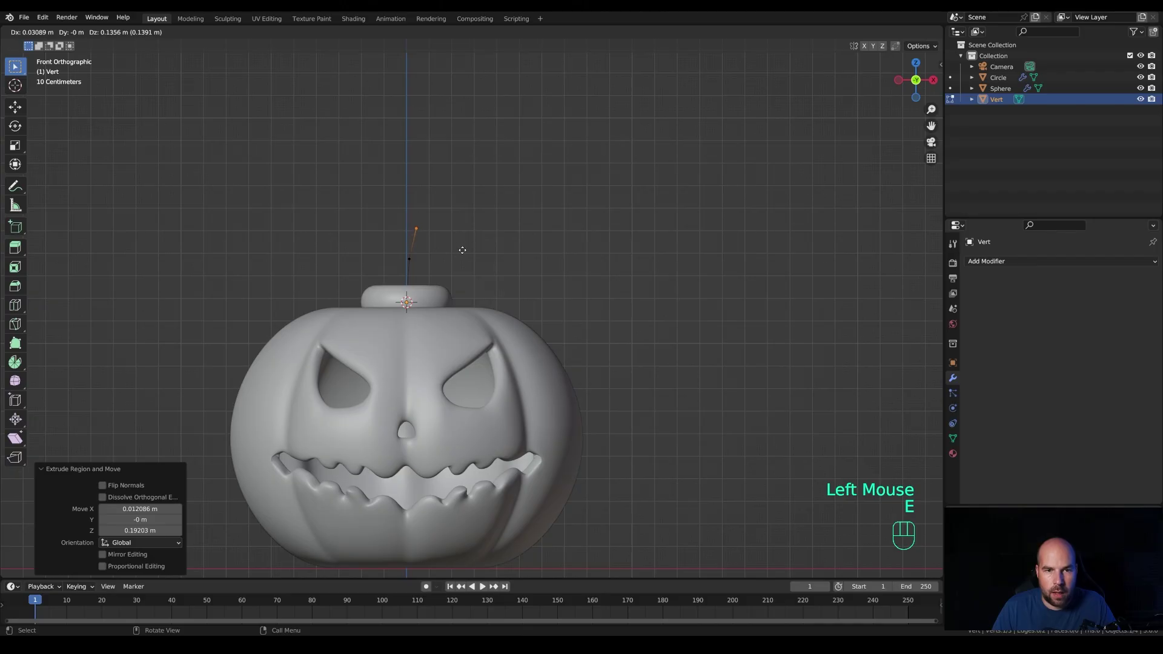
left_click(462, 248)
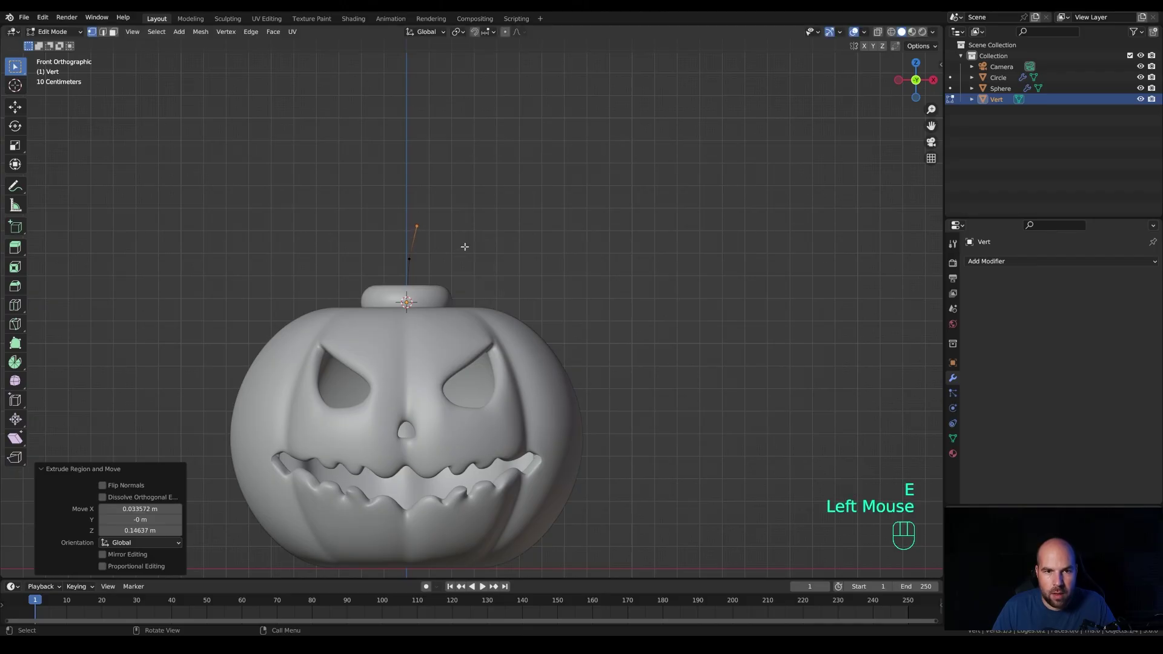
key("e")
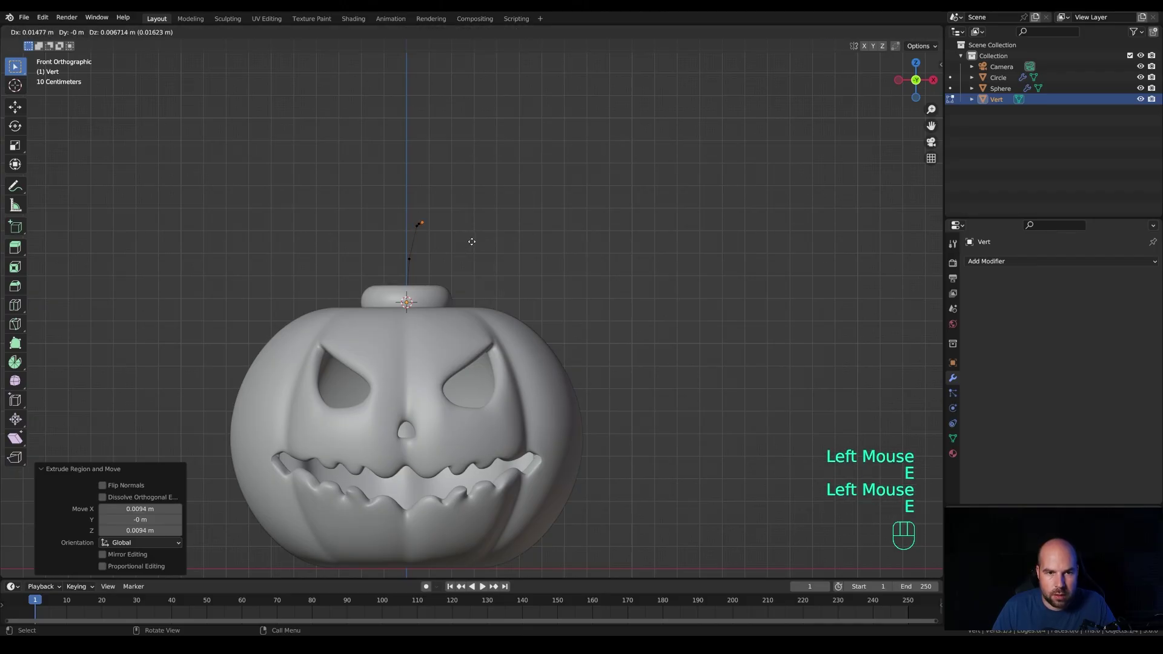
left_click(470, 242)
key("e")
left_click(493, 252)
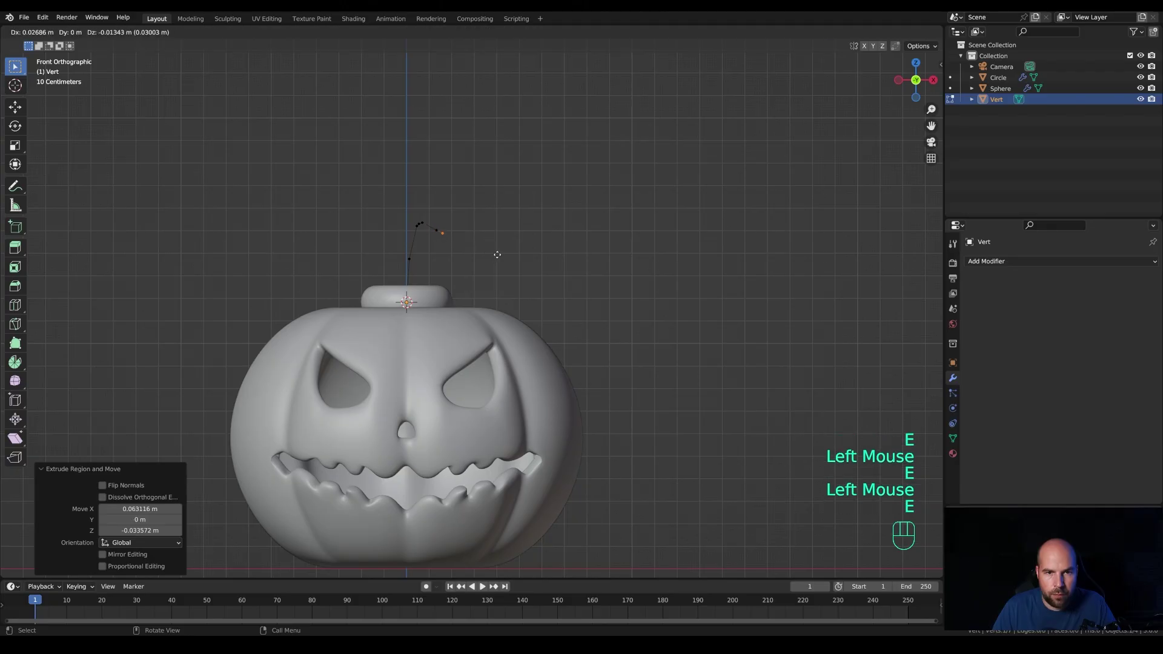
key("e")
left_click(511, 254)
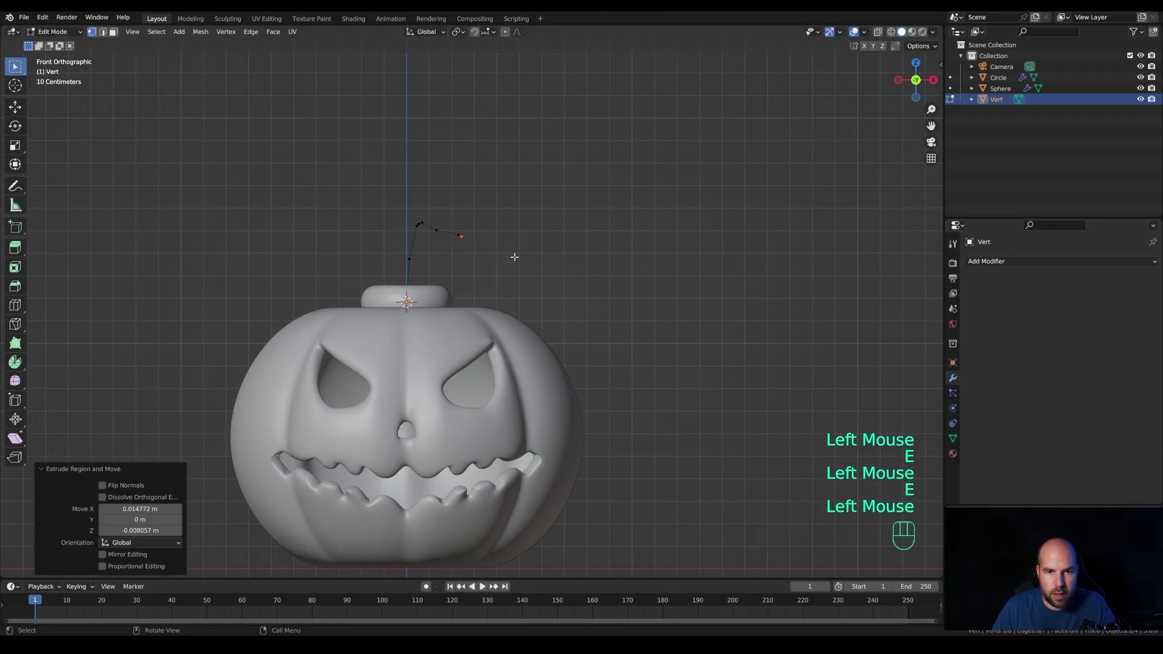
key("e")
left_click(513, 258)
Step: Continue extruding the vertex path downward, around and back left toward its upright part, forming a curl above the ring
key("e")
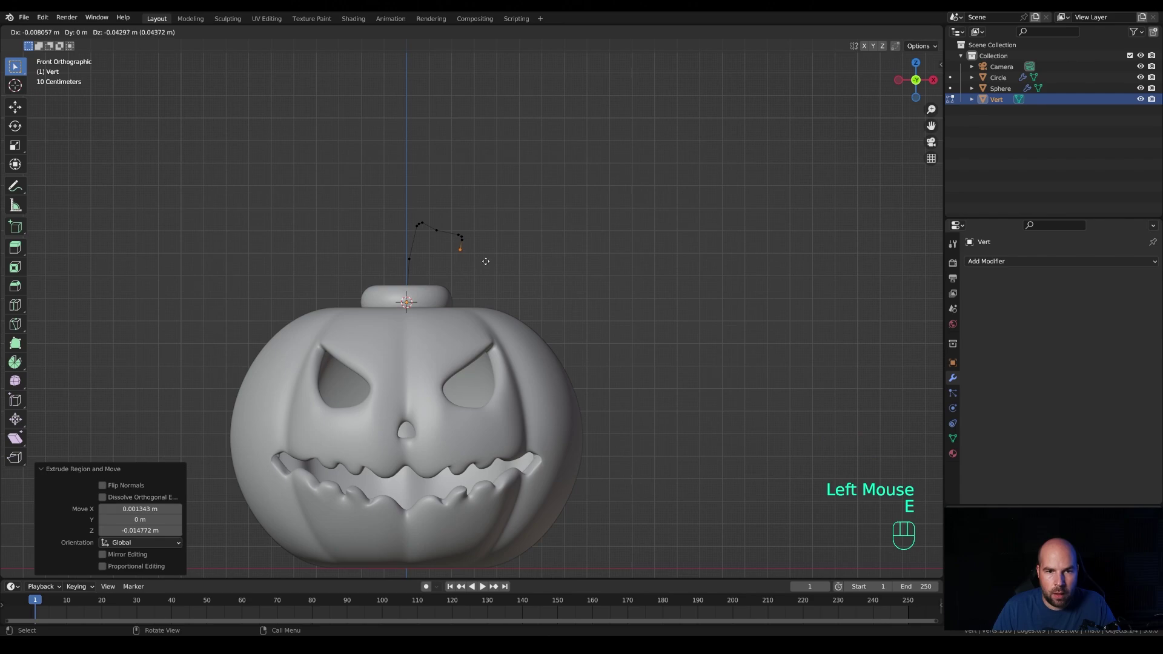
left_click(482, 265)
key("e")
left_click(478, 279)
key("e")
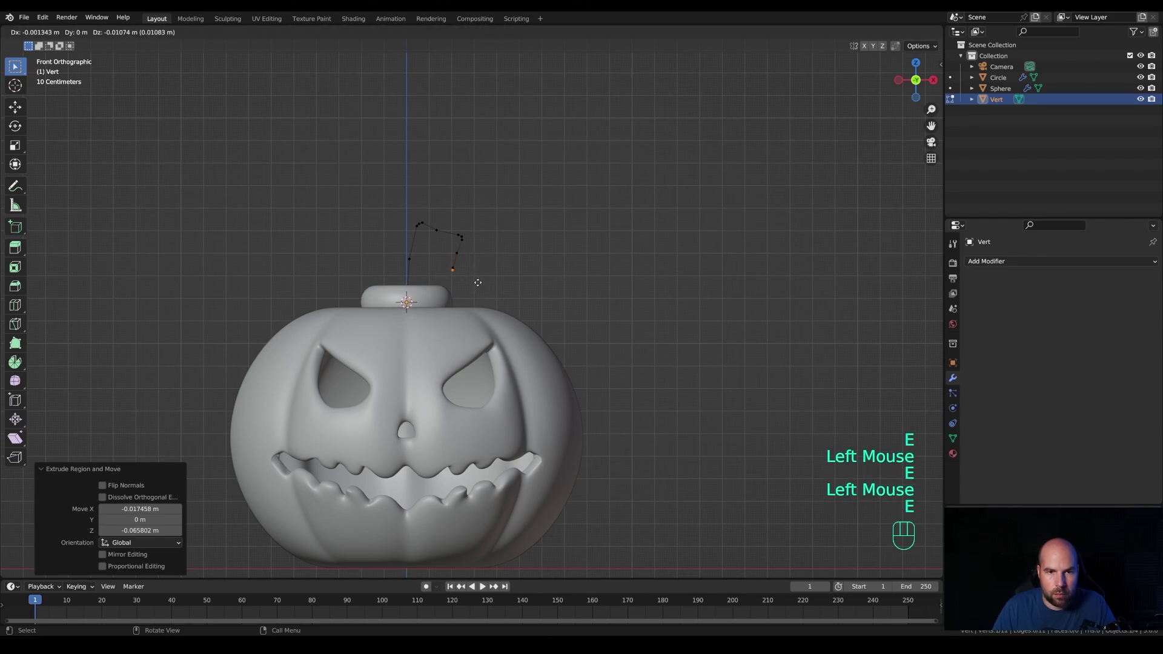
left_click(473, 278)
key("e")
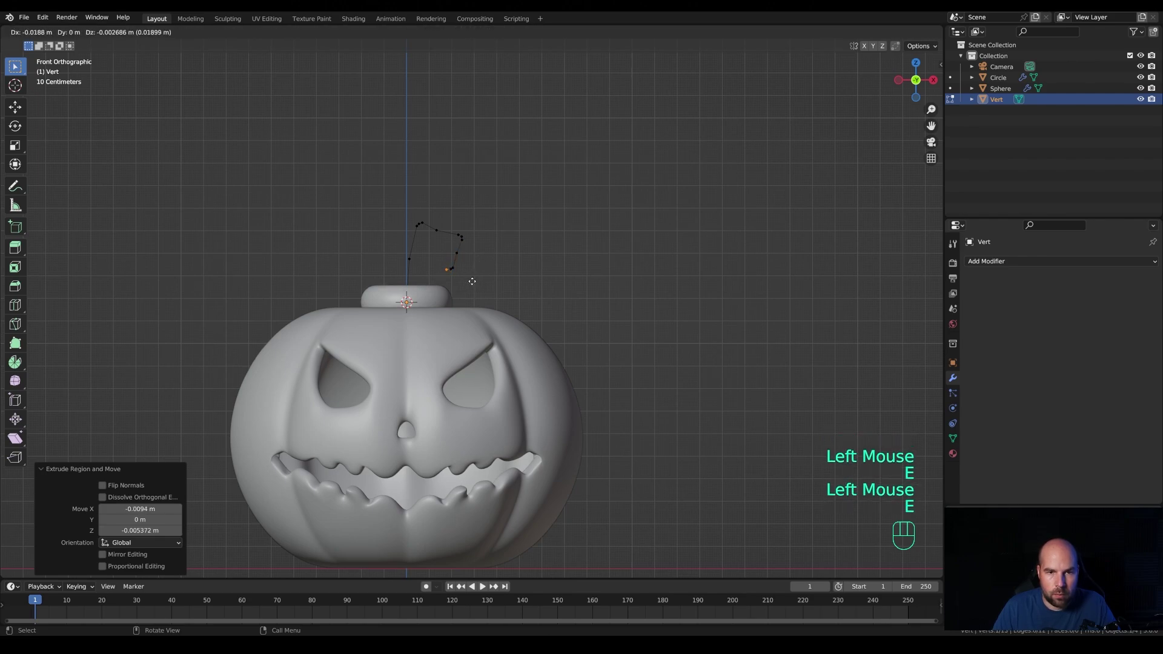
left_click(470, 280)
key("e")
left_click(458, 272)
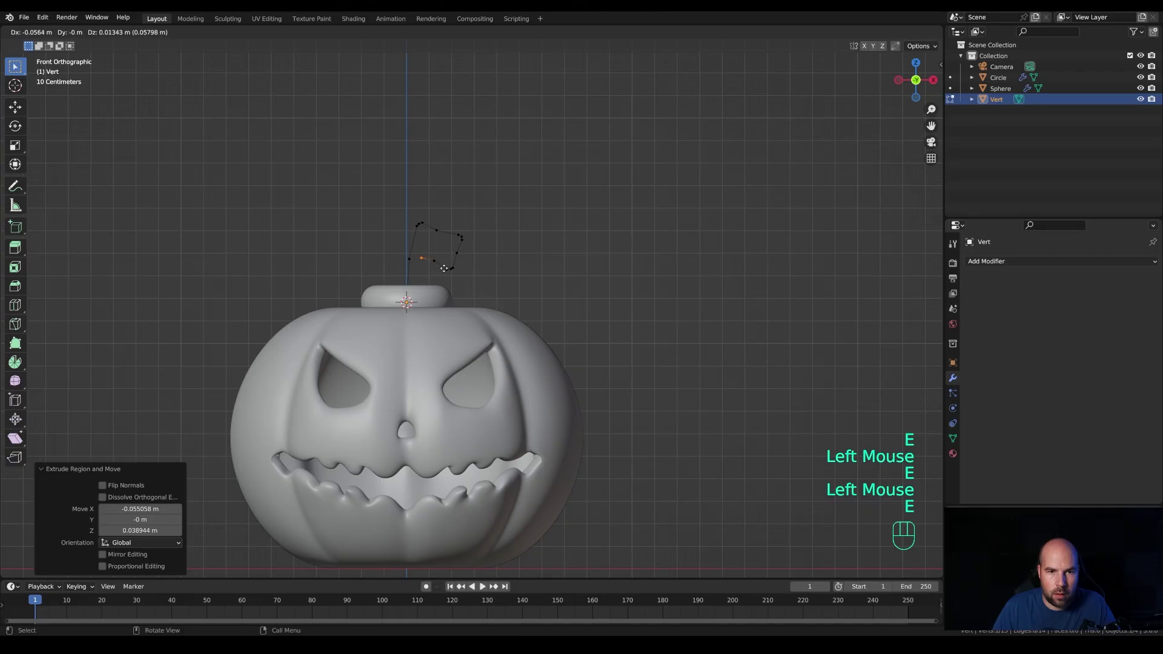
key("e")
left_click(445, 267)
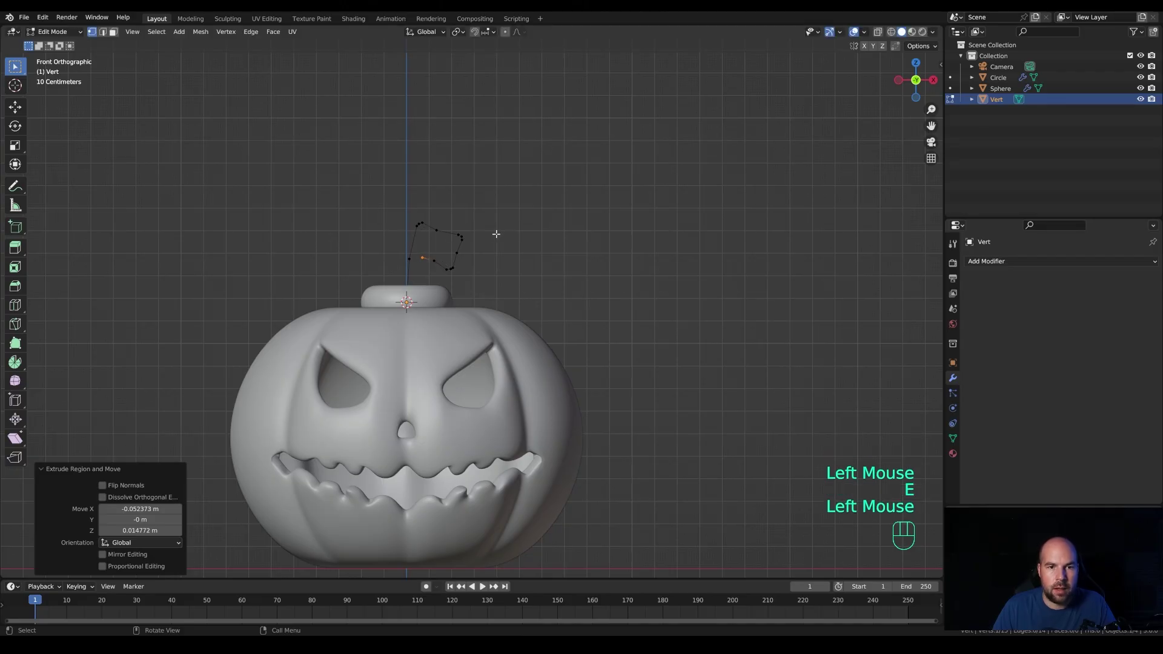
Step: Back in Object Mode, convert the extruded vertex path to a curve
key("Tab")
right_click(460, 252)
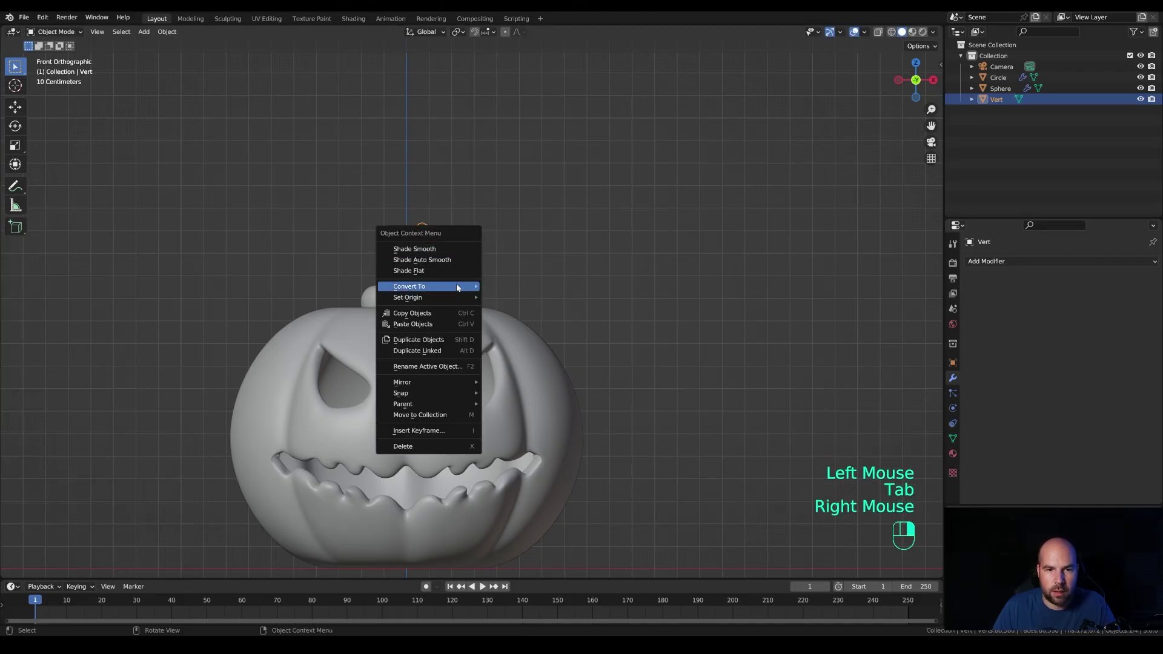
mouse_move(448, 285)
left_click(508, 286)
scroll(412, 270, "up", 1)
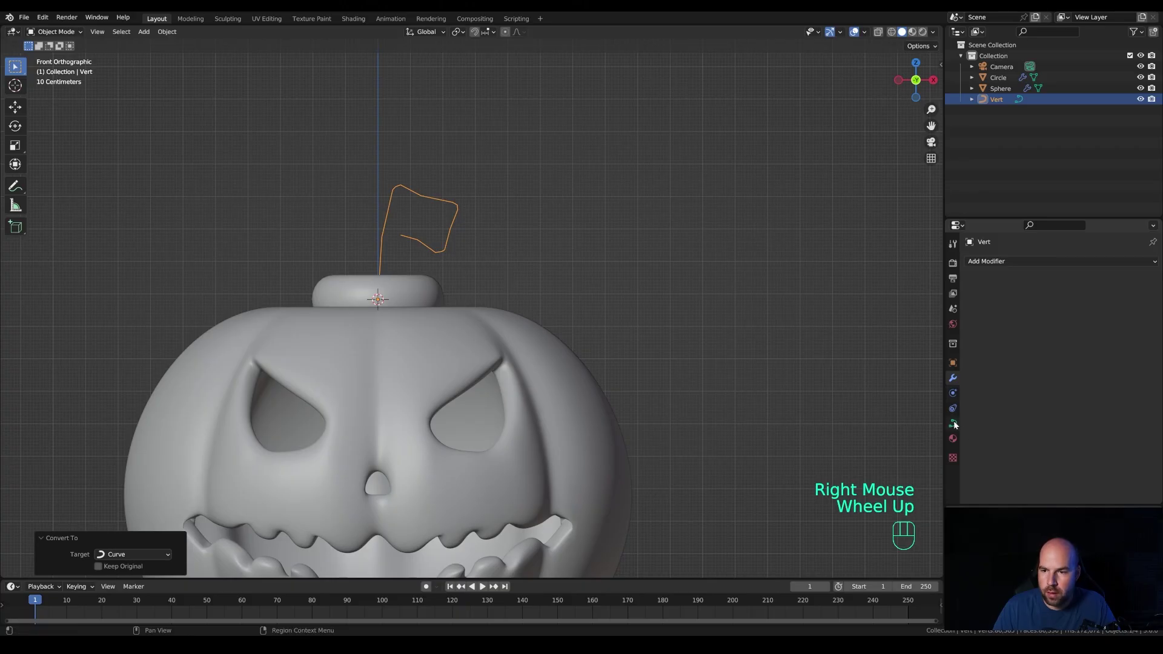
Step: Give the stem curve thickness with a bevel depth of 0.059 m and switch the bevel type to Profile
left_click(952, 423)
scroll(994, 391, "down", 2)
left_click(994, 379)
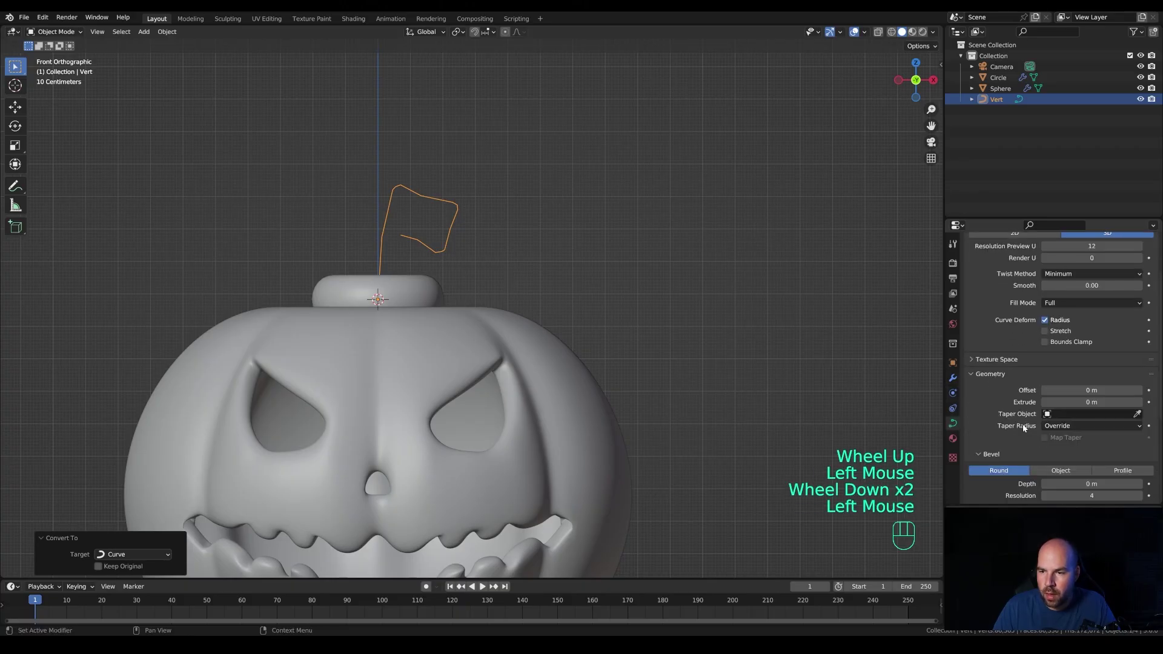
scroll(1066, 442, "down", 1)
left_click_drag(1066, 447, 1109, 447, "shift")
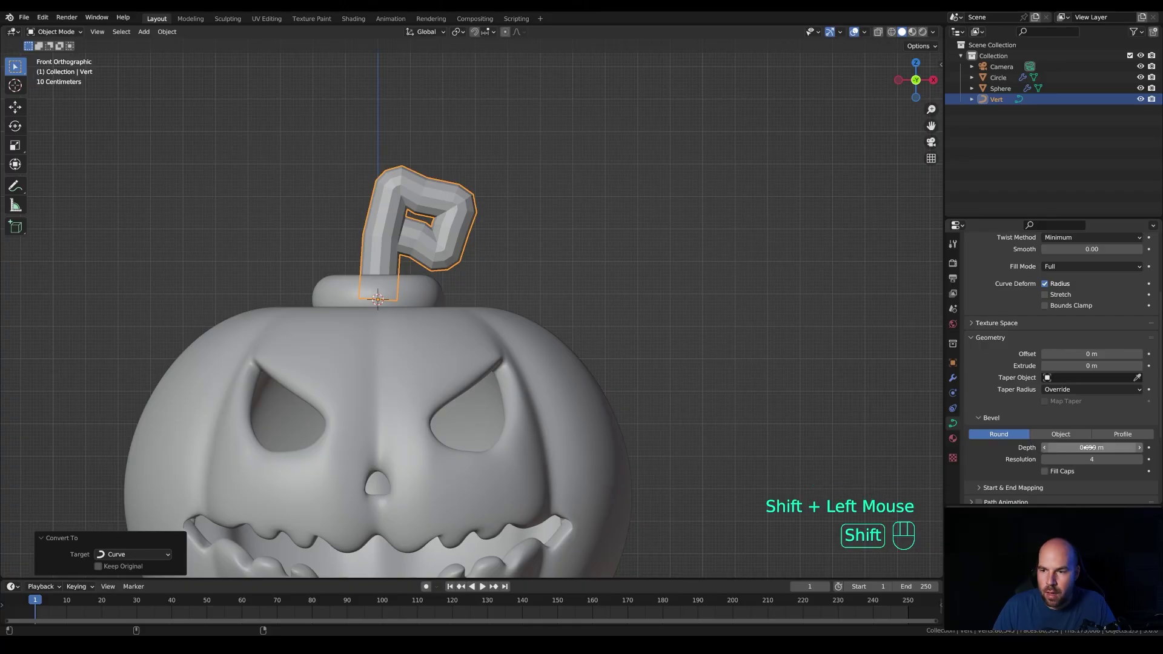
left_click(1119, 435)
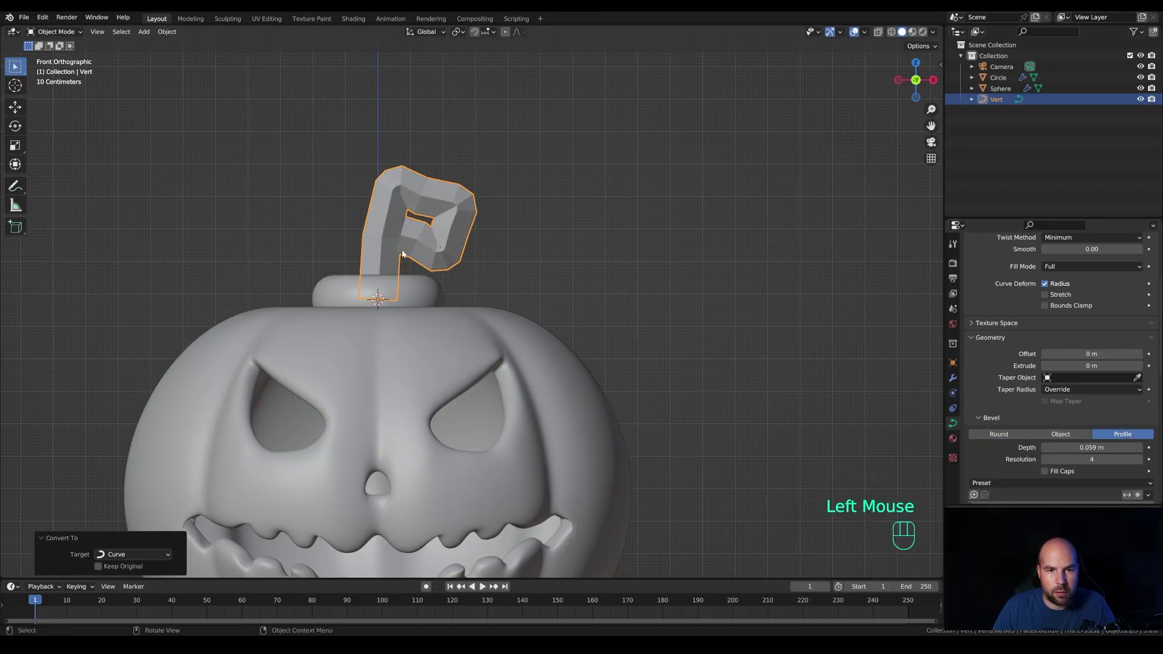
Step: Thin the stem's base by shrinking the bottom control point's radius with proportional editing, then switch proportional editing off
key("Tab")
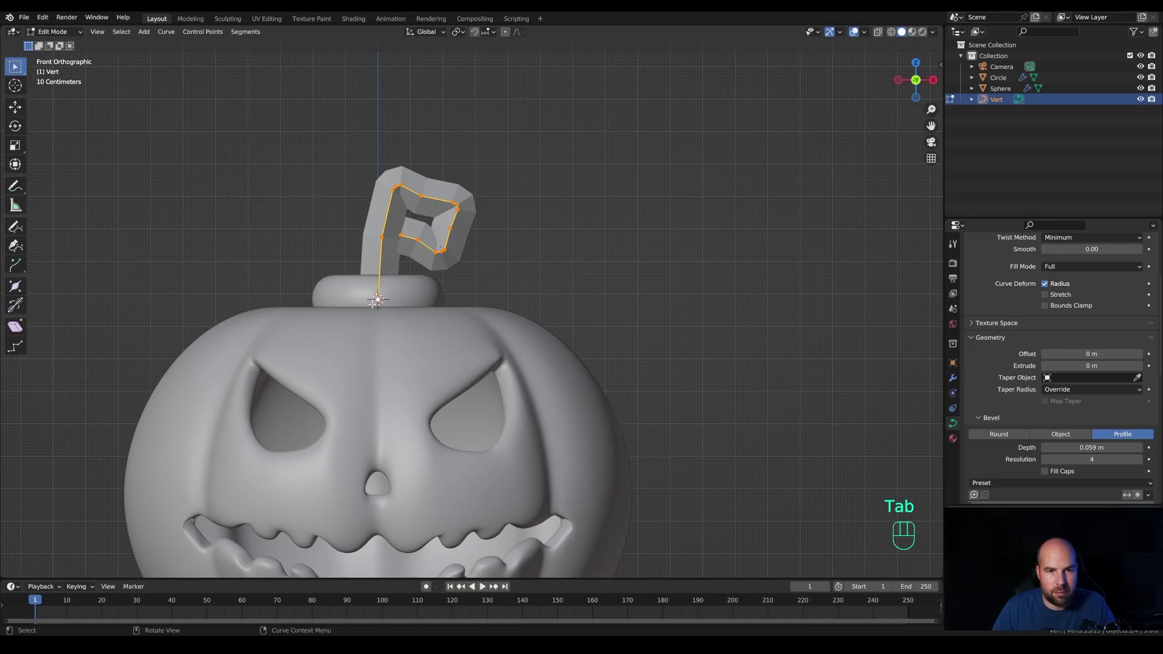
left_click(363, 299)
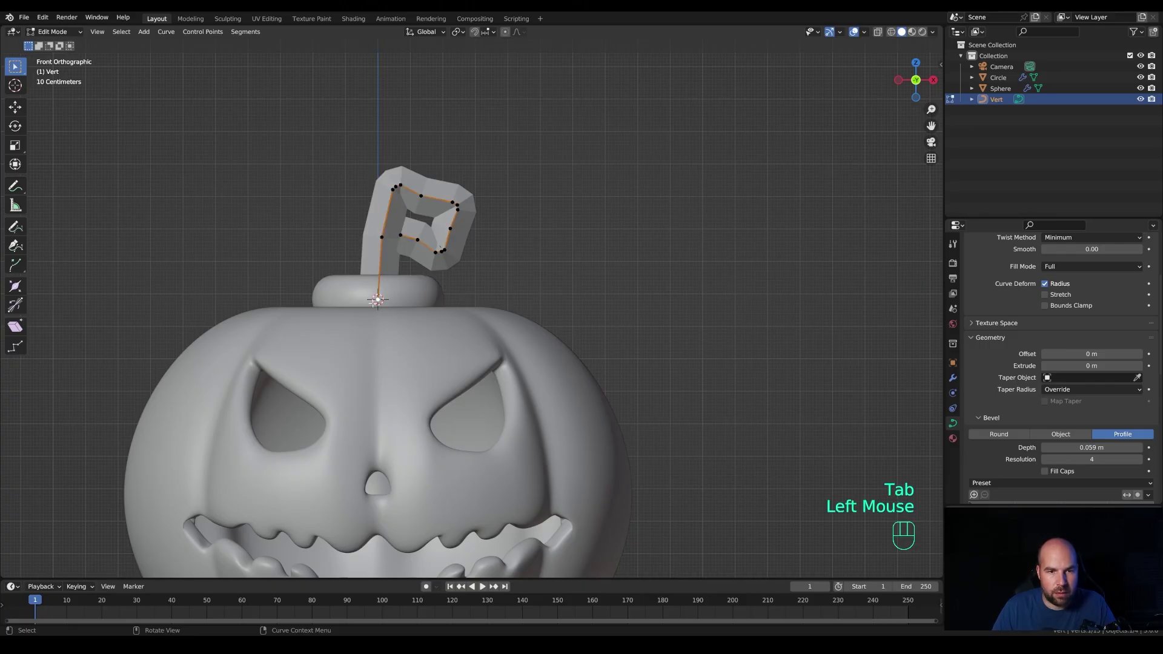
left_click(506, 32)
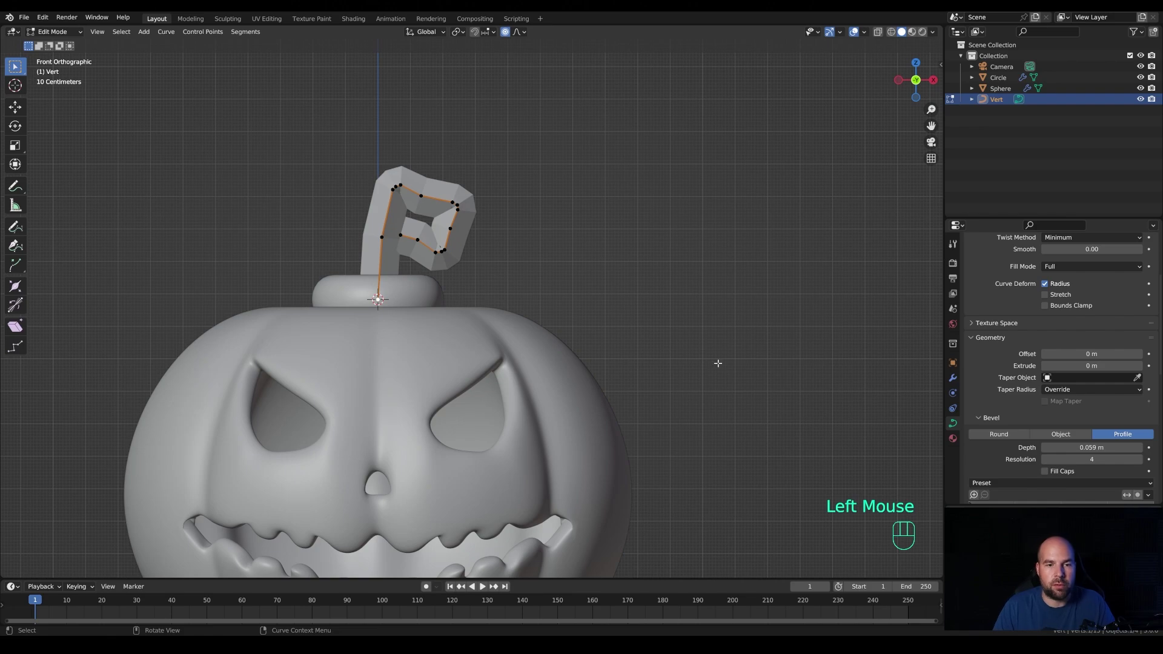
key("alt+s")
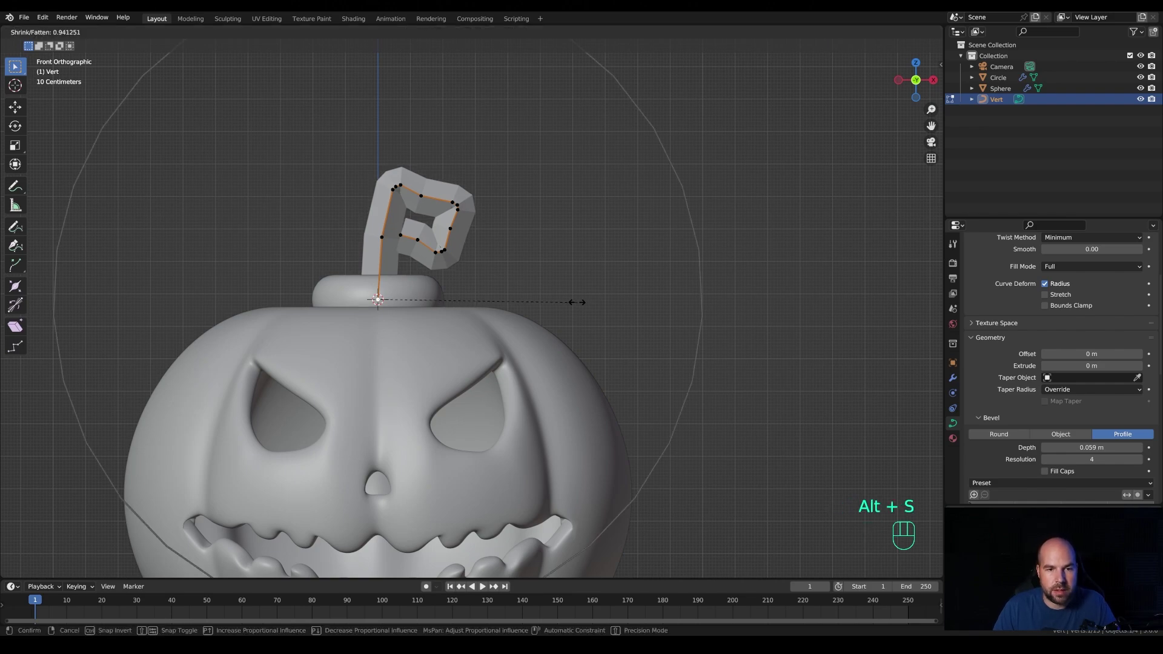
scroll(542, 299, "up", 1)
scroll(533, 300, "down", 3)
scroll(521, 301, "up", 8)
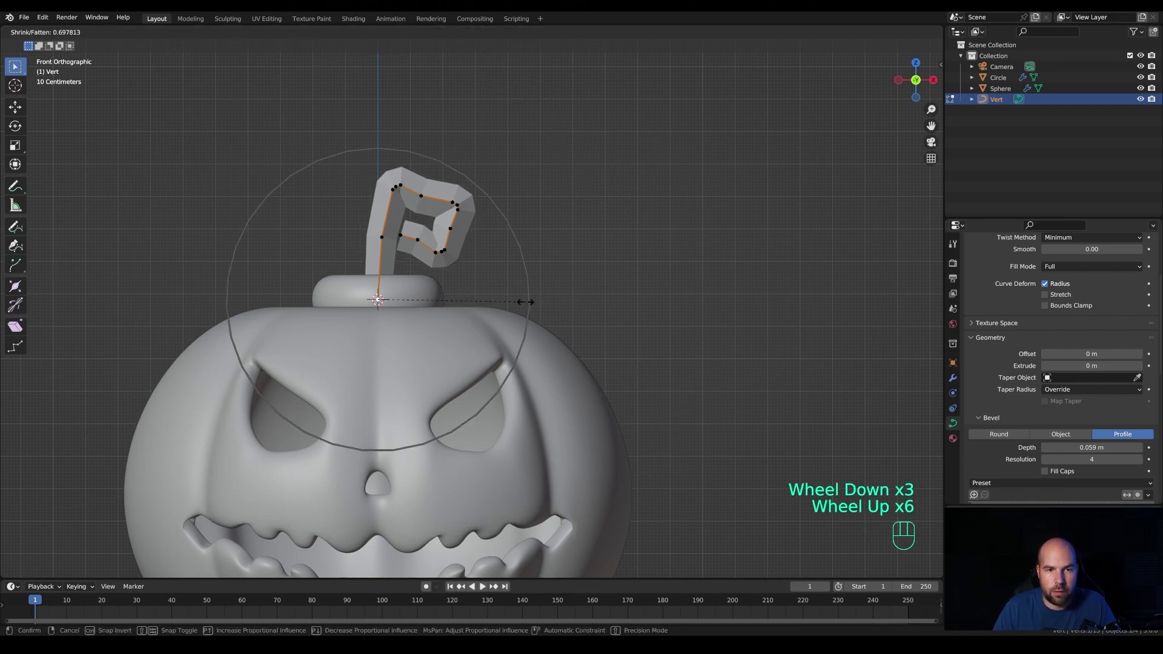
scroll(472, 294, "down", 1)
scroll(439, 285, "down", 1)
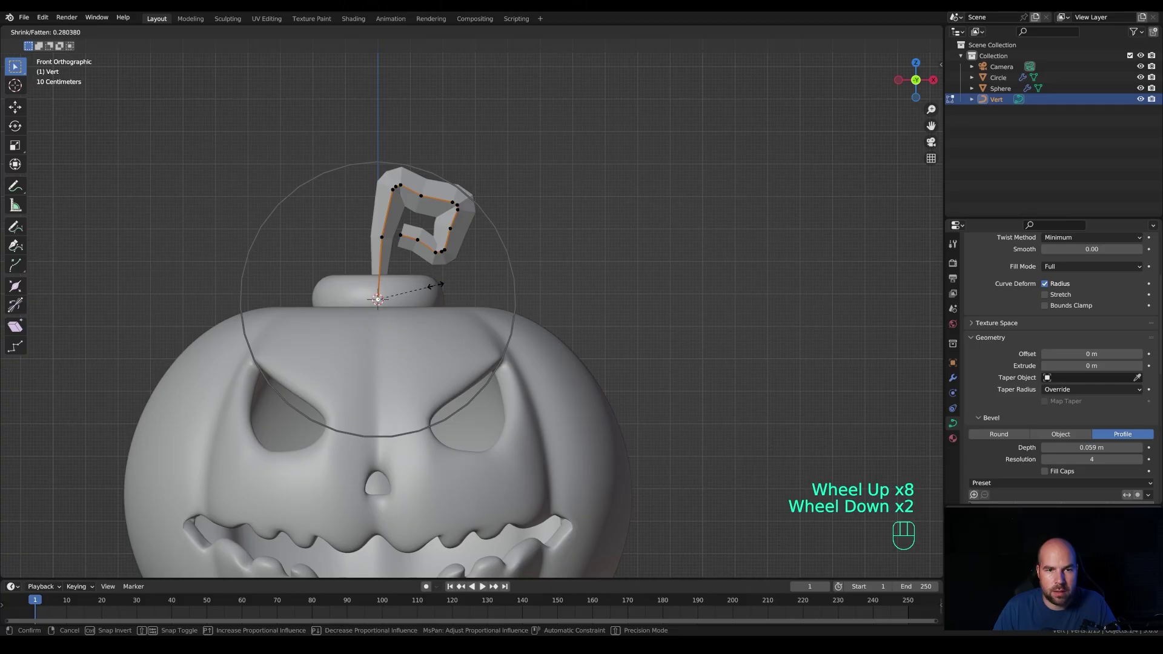
scroll(434, 285, "up", 1)
left_click(435, 285)
left_click(505, 32)
Step: Fatten the radius of the curl's end point, and enlarge the neighbouring control point's radius by a factor of 1.308
left_click(417, 240)
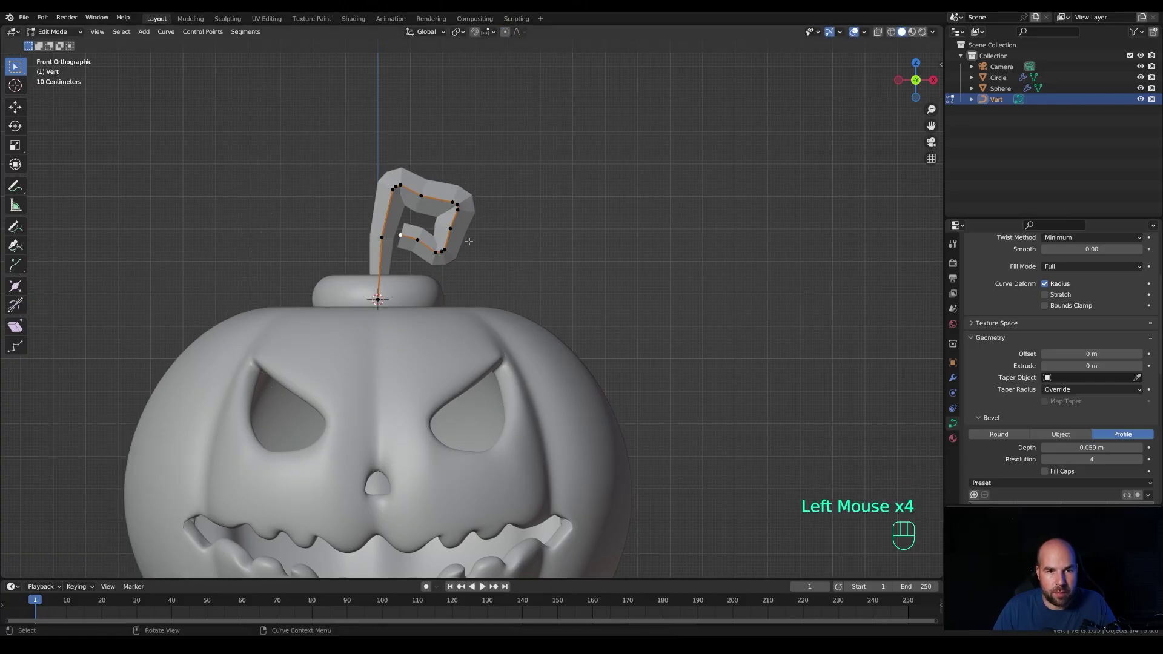
key("alt+s")
left_click(487, 242)
left_click(441, 245)
key("alt+s")
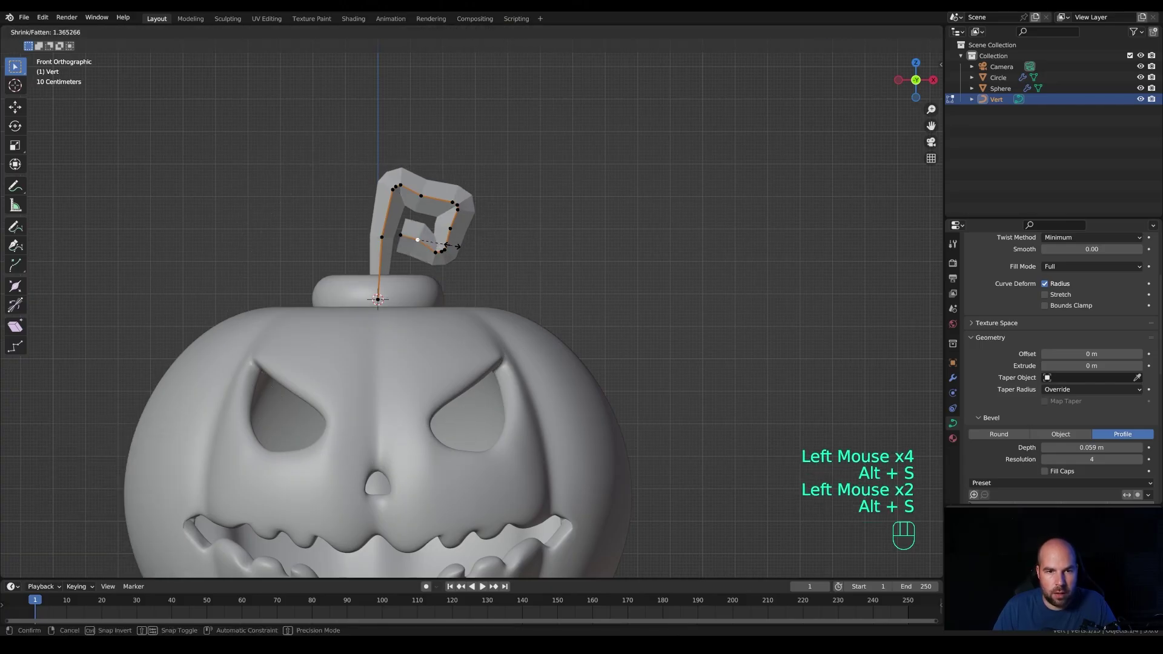
left_click(447, 247)
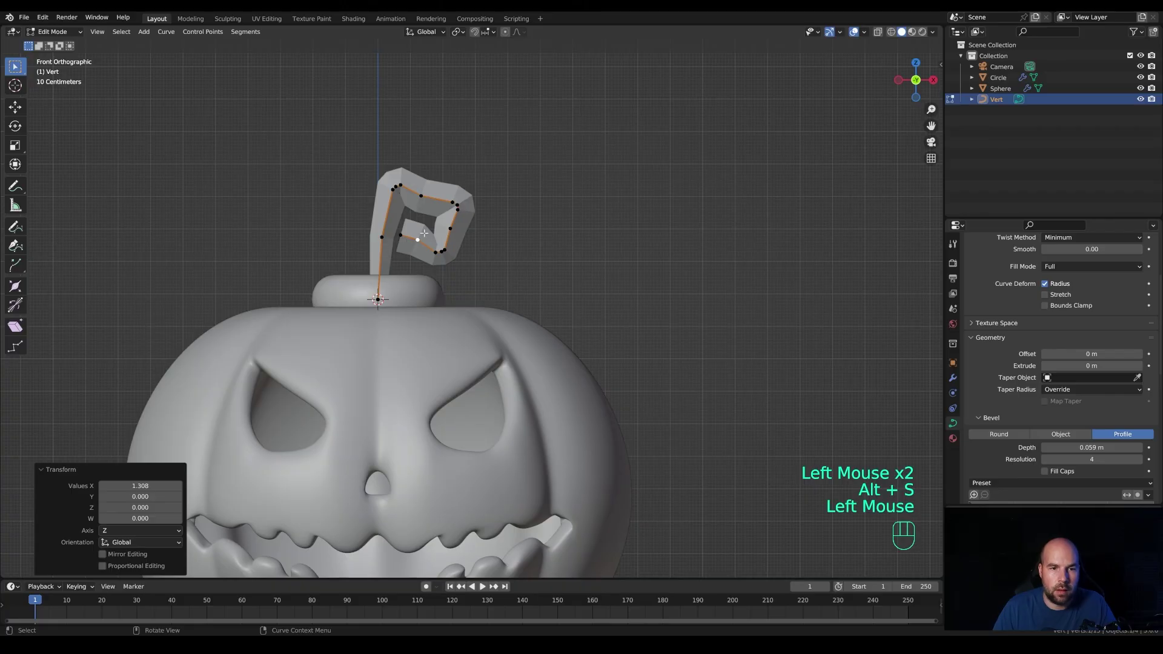
Step: Return to Object Mode and convert the stem curve to a mesh
key("Tab")
right_click(453, 227)
mouse_move(453, 228)
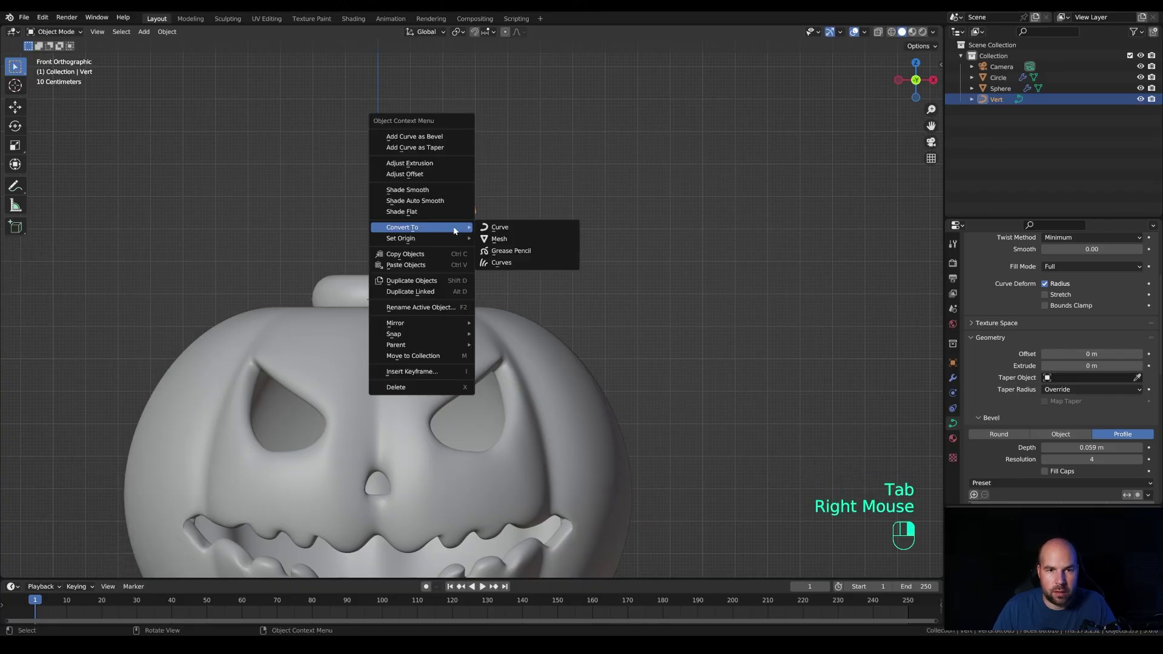
left_click(492, 230)
middle_click_drag(494, 239, 449, 248)
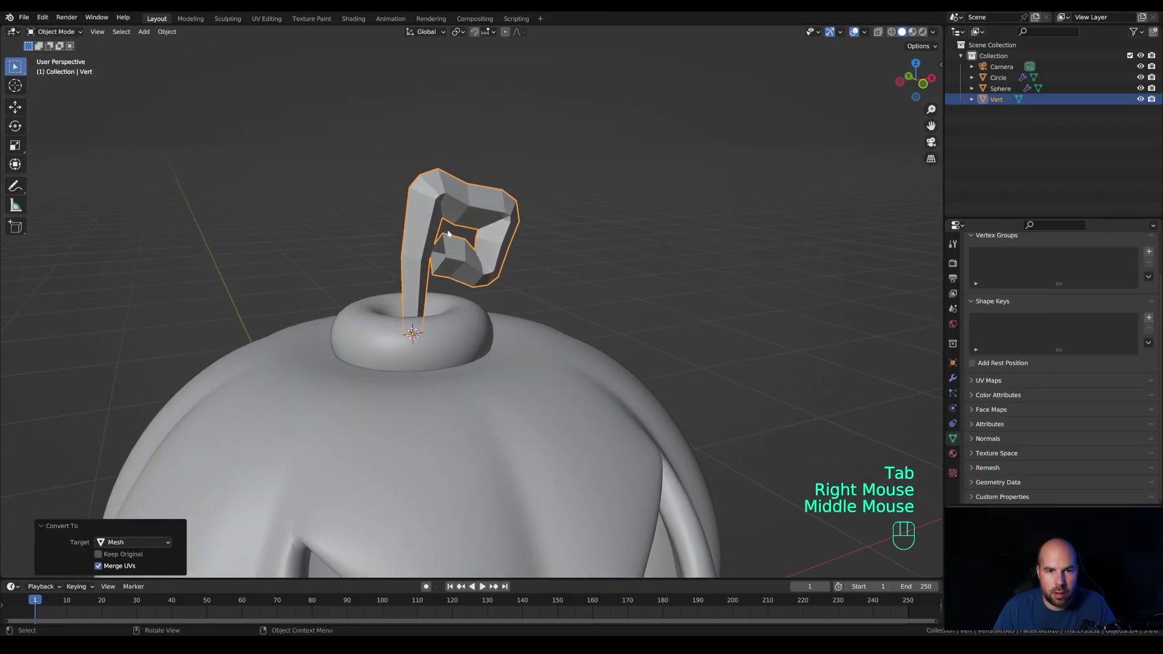
Step: Close the open tip of the stem's curl by filling its end edge loop with a face
key("Tab")
left_click(448, 248, "alt")
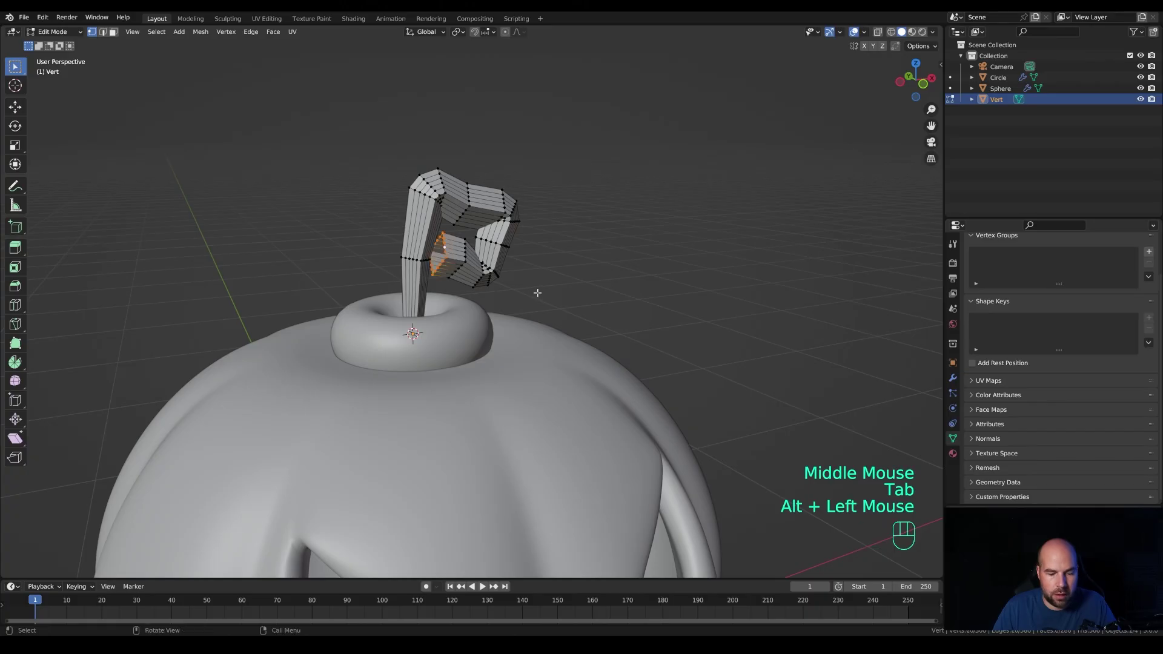
key("f")
key("Tab")
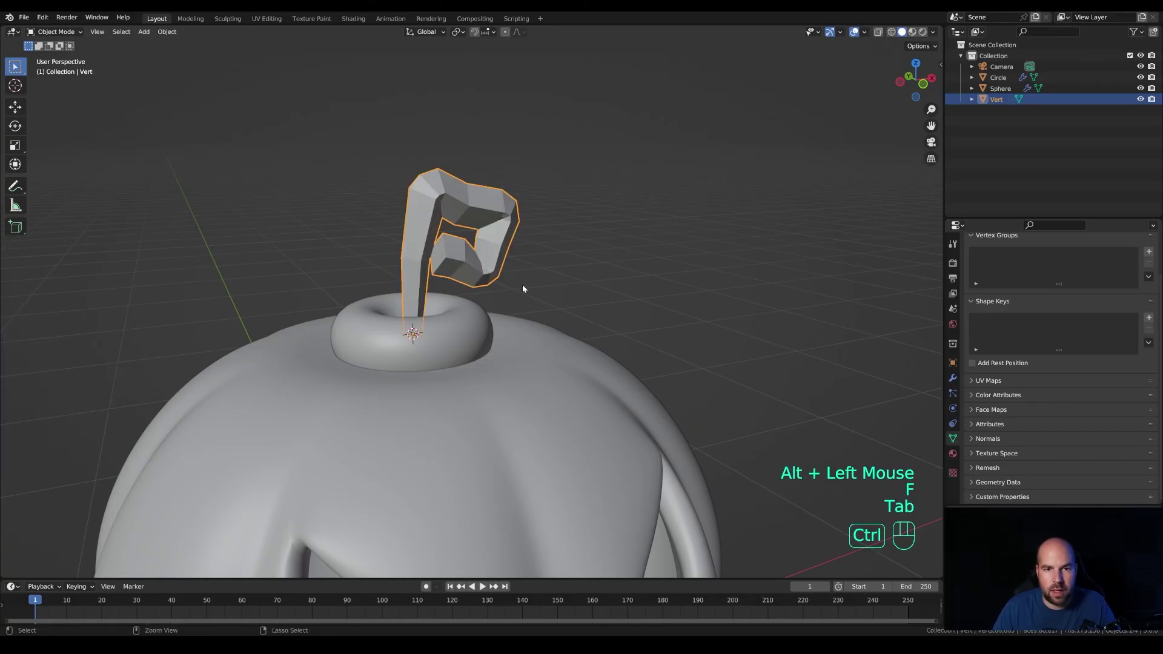
Step: Add a level 2 subdivision to the stem and apply smooth shading
key("ctrl+2")
right_click(489, 266)
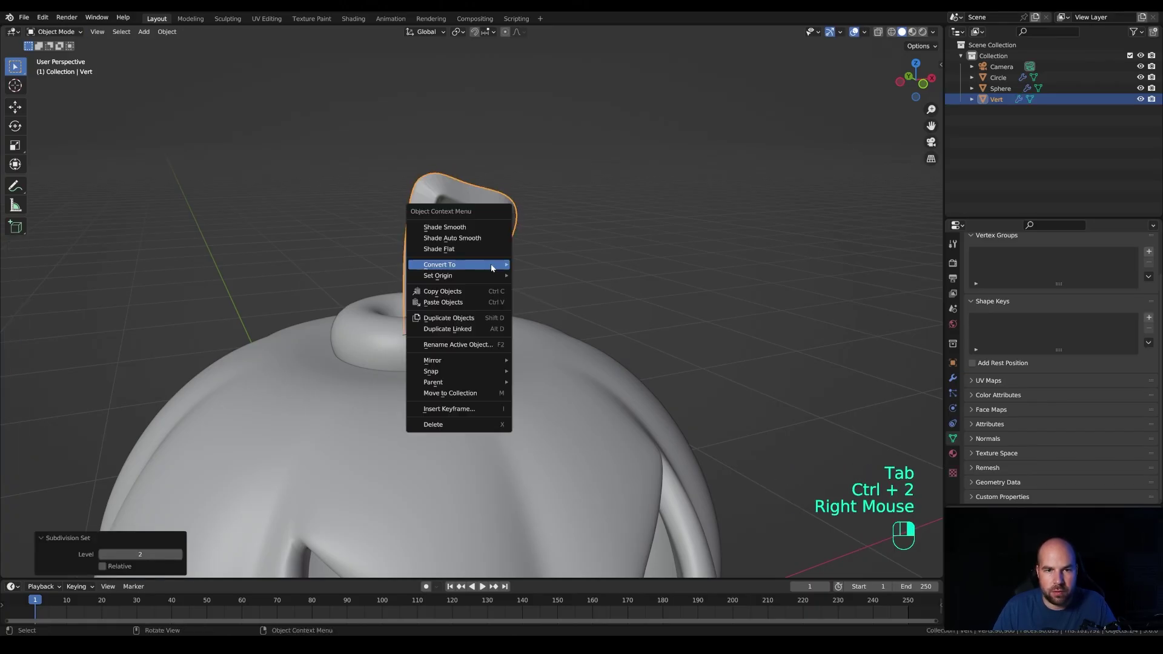
mouse_move(486, 265)
left_click(463, 228)
middle_click_drag(581, 270, 466, 268)
key("Escape")
key("ctrl+z")
Step: Add one supporting loop cut near the tip of the stem's curl with a slide factor of about -0.46
key("Tab")
key("Tab")
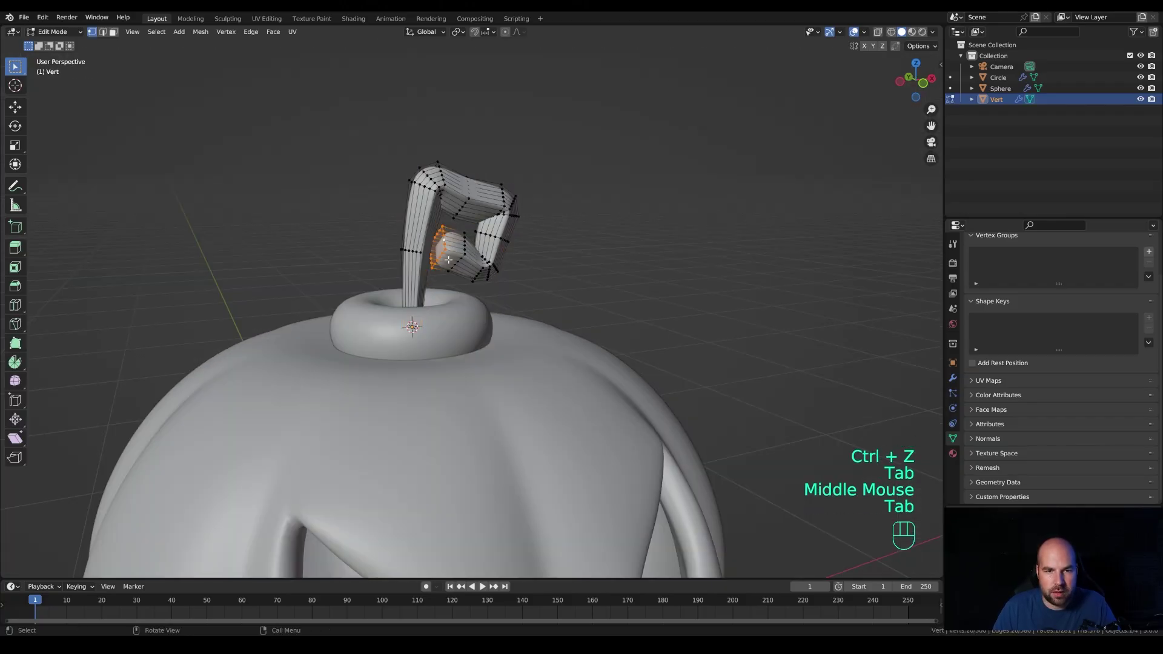
key("ctrl+r")
left_click(448, 258)
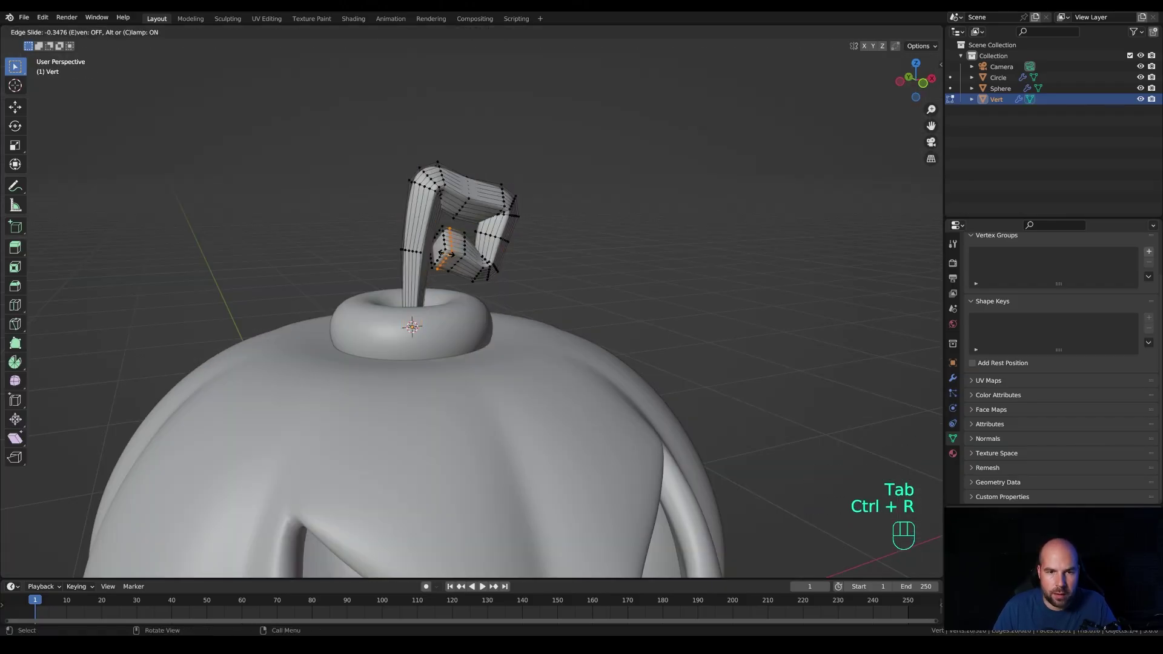
left_click(451, 255)
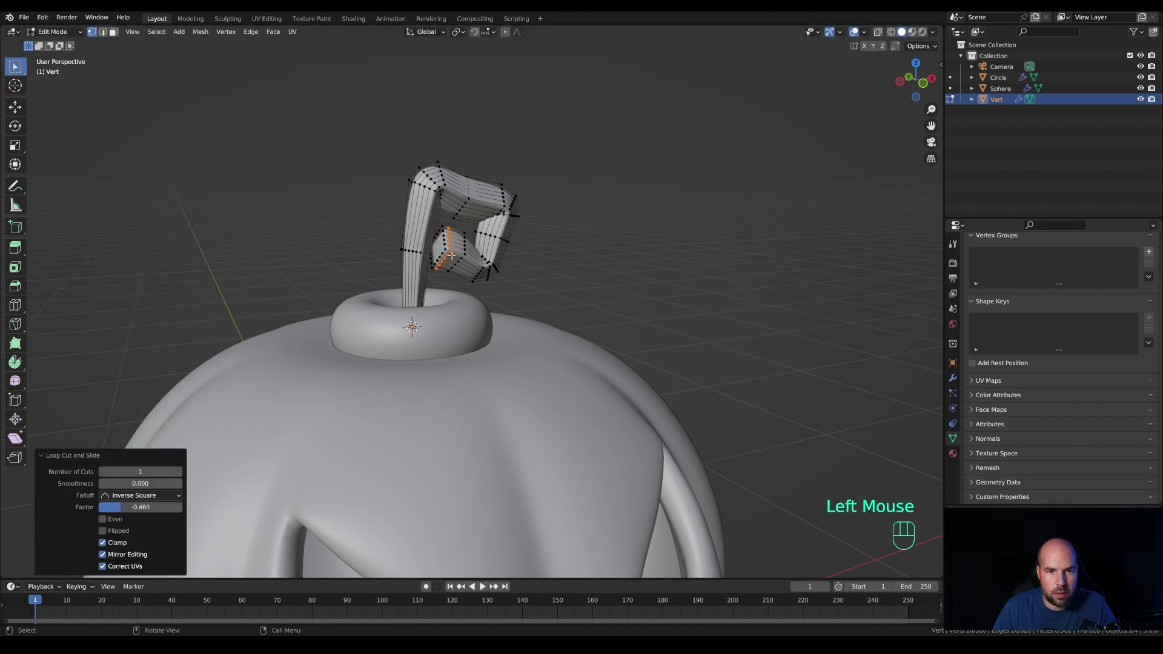
key("Tab")
Step: Scale the stem up by a factor of about 1.551 and lower it about 0.1 m into the ring
middle_click_drag(523, 289, 506, 272)
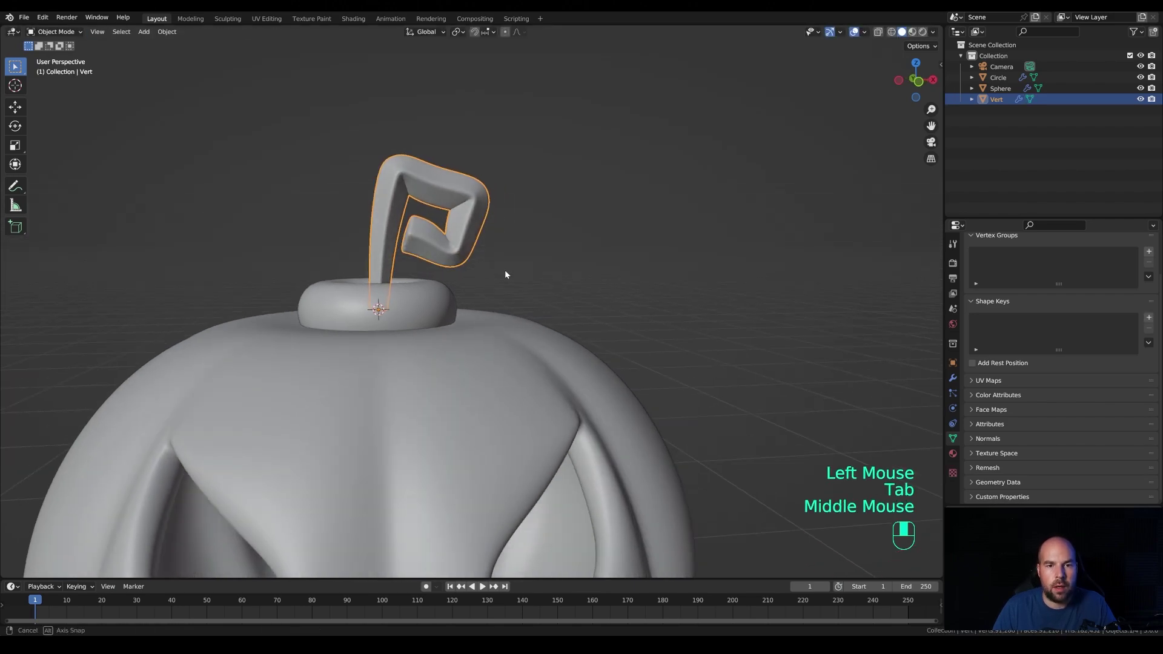
scroll(507, 276, "down", 2)
key("s")
left_click(545, 283)
key("g")
key("z")
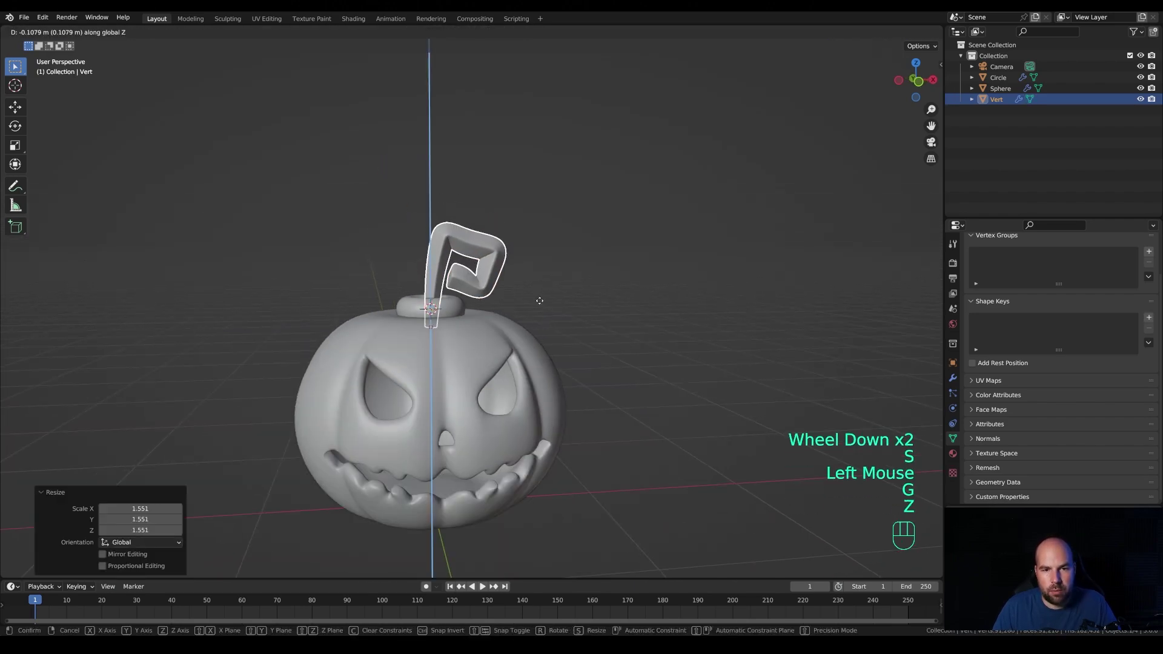
left_click(537, 298)
Step: Parent the stem and the ring to the pumpkin body using the Object option
middle_click_drag(537, 377, 473, 354)
left_click_drag(304, 123, 642, 403)
left_click(537, 284, "shift")
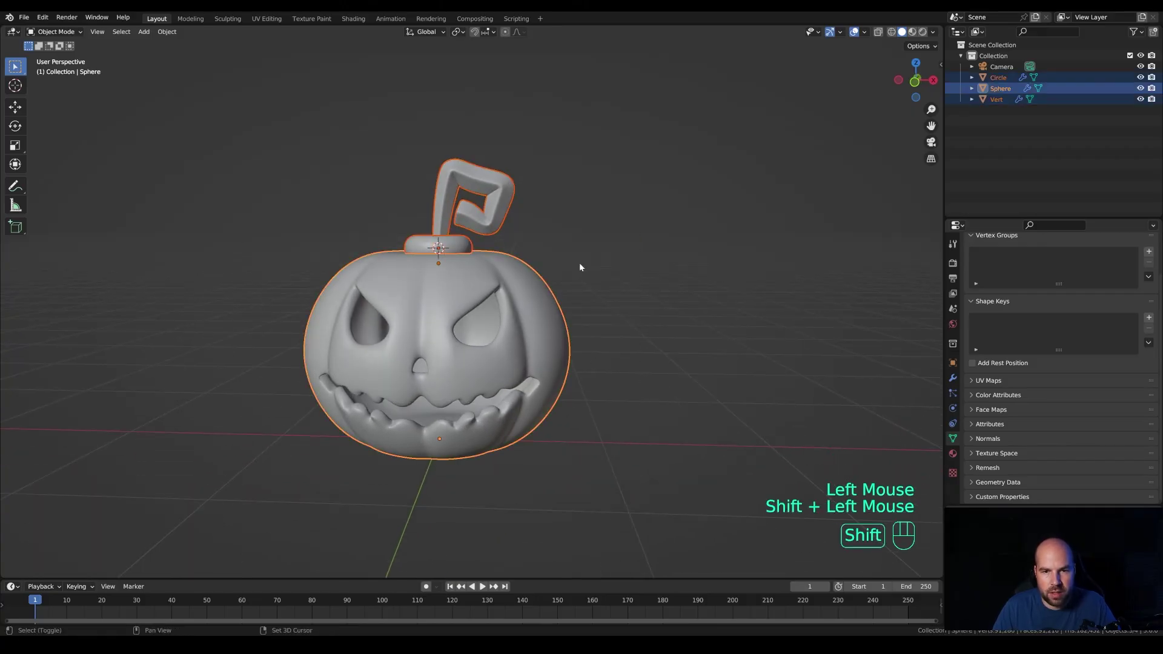
key("ctrl+p")
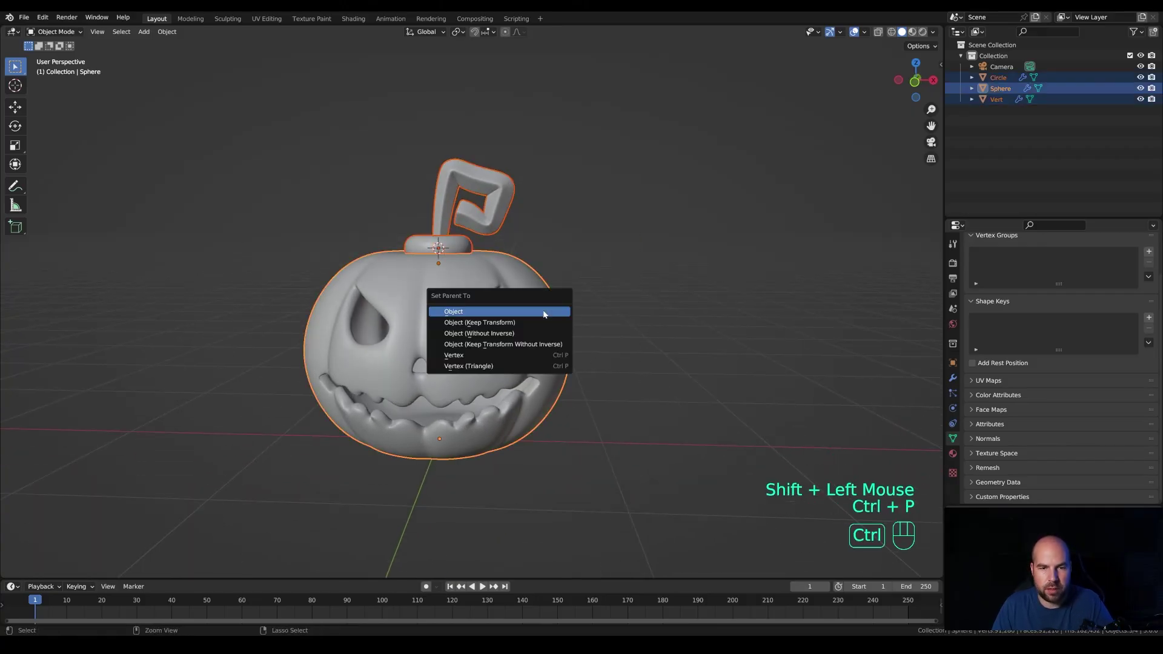
left_click(490, 312)
key("g")
key("Escape")
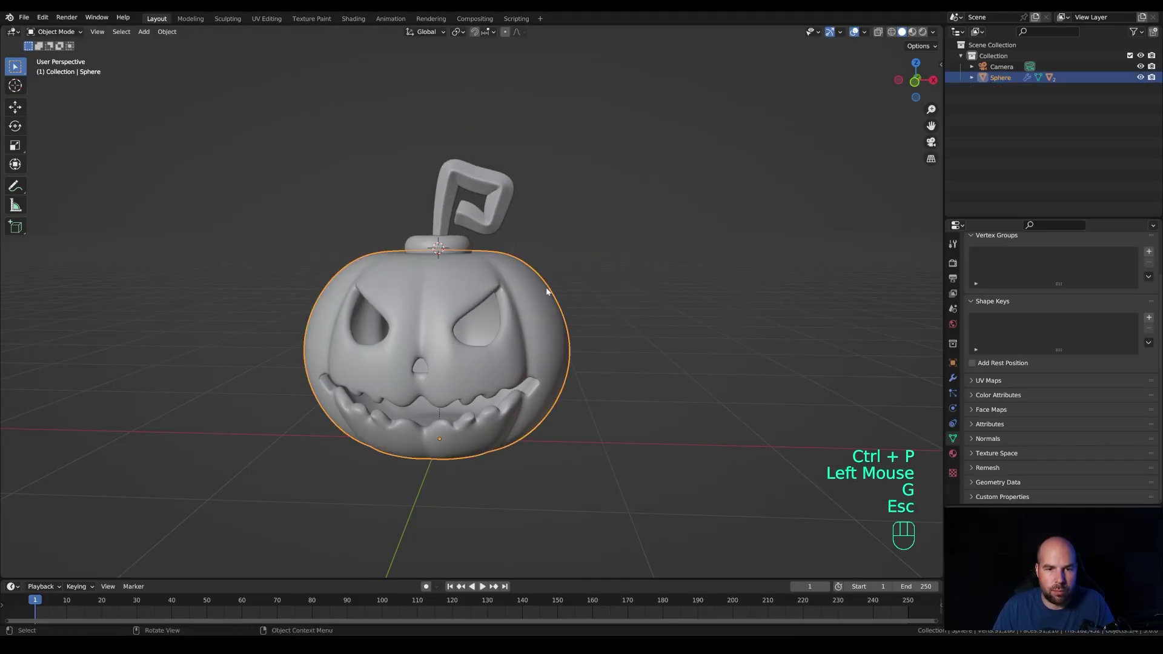
Step: Snap the 3D cursor to the pumpkin body's origin and add a plane mesh there
scroll(547, 292, "down", 2)
middle_click_drag(610, 314, 540, 312)
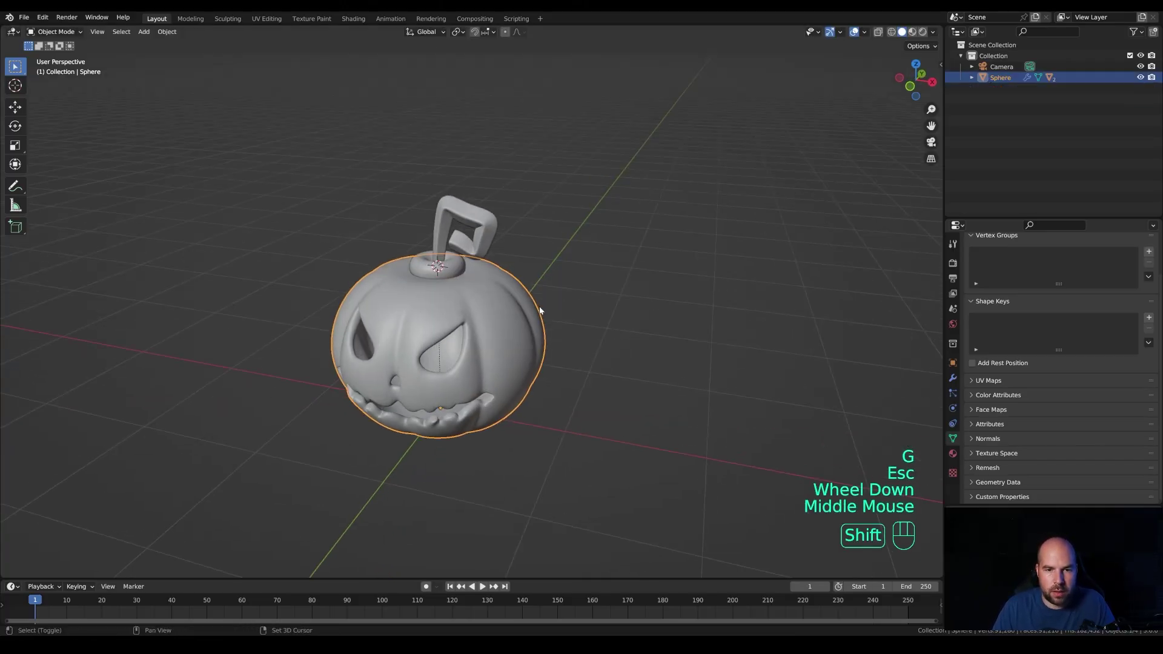
key("shift+s")
left_click(484, 349)
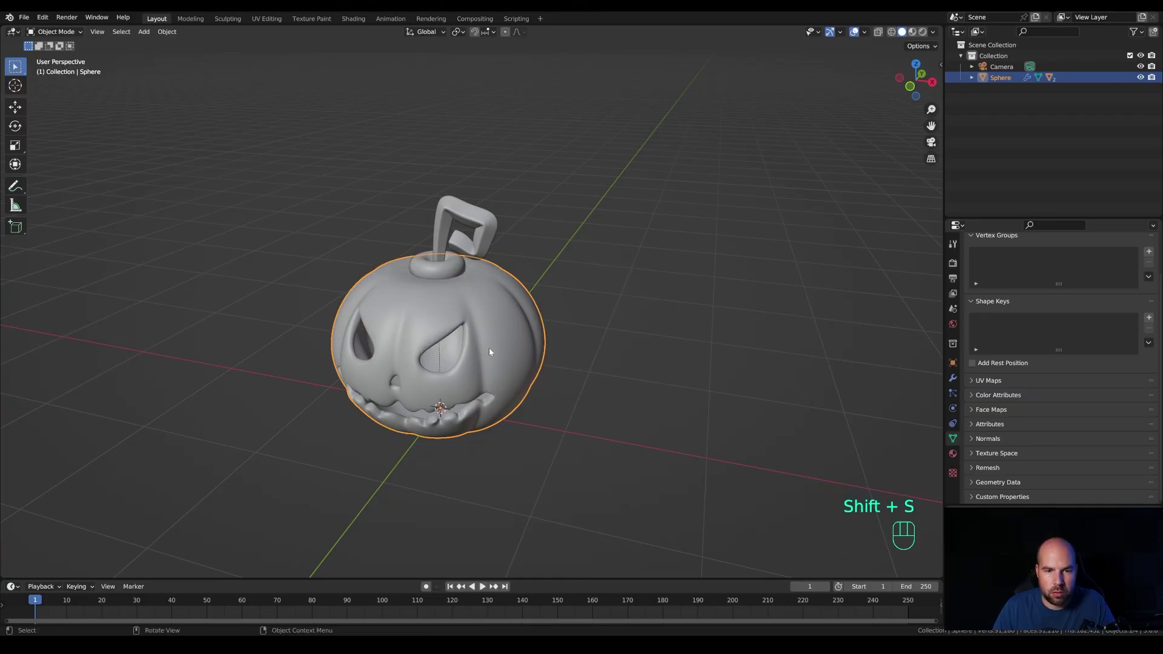
key("shift+a")
mouse_move(514, 306)
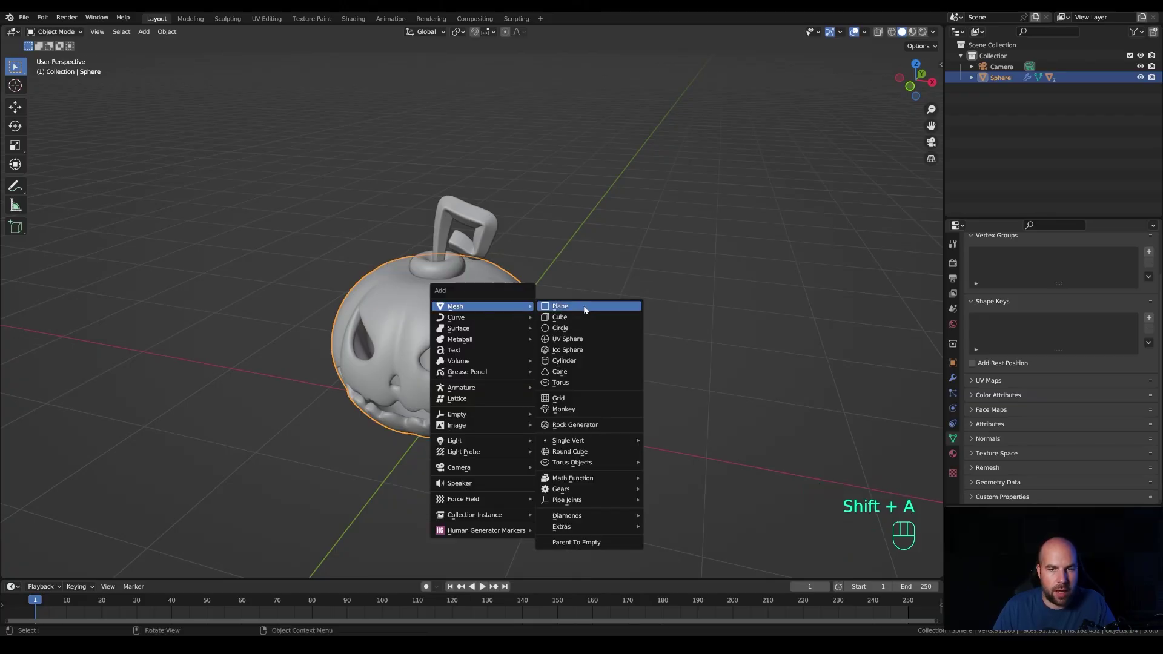
left_click(584, 309)
Step: Scale the plane's mesh up in Edit Mode into a large ground surface extending far around the pumpkin
scroll(459, 344, "down", 2)
key("Tab")
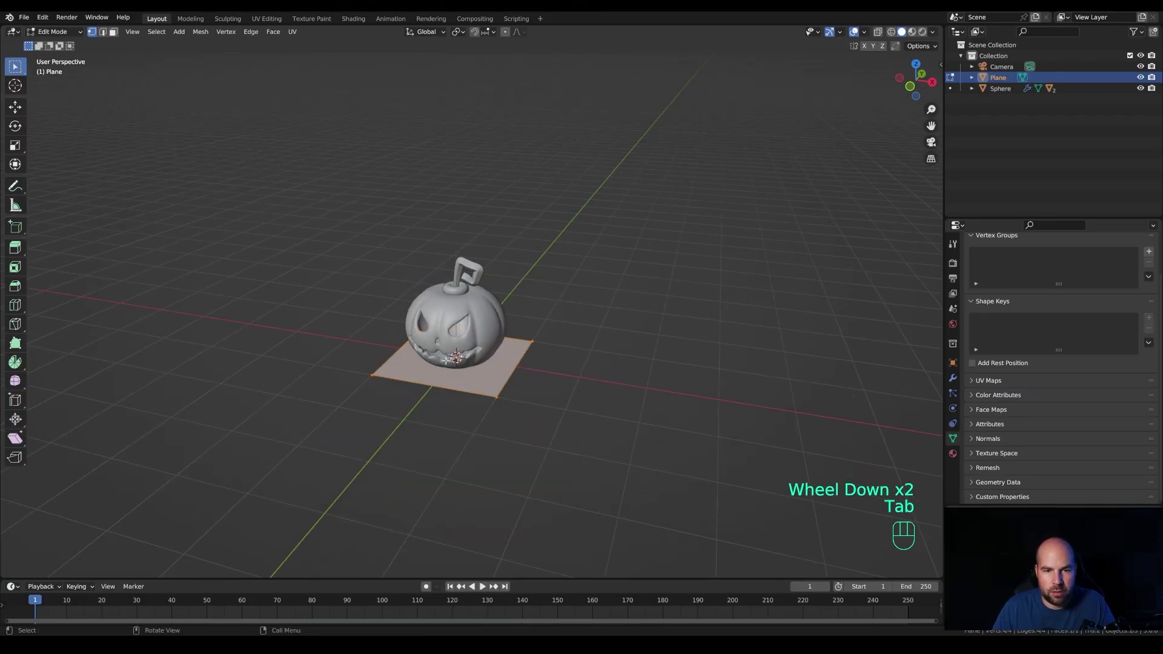
key("s")
left_click(680, 426)
key("Tab")
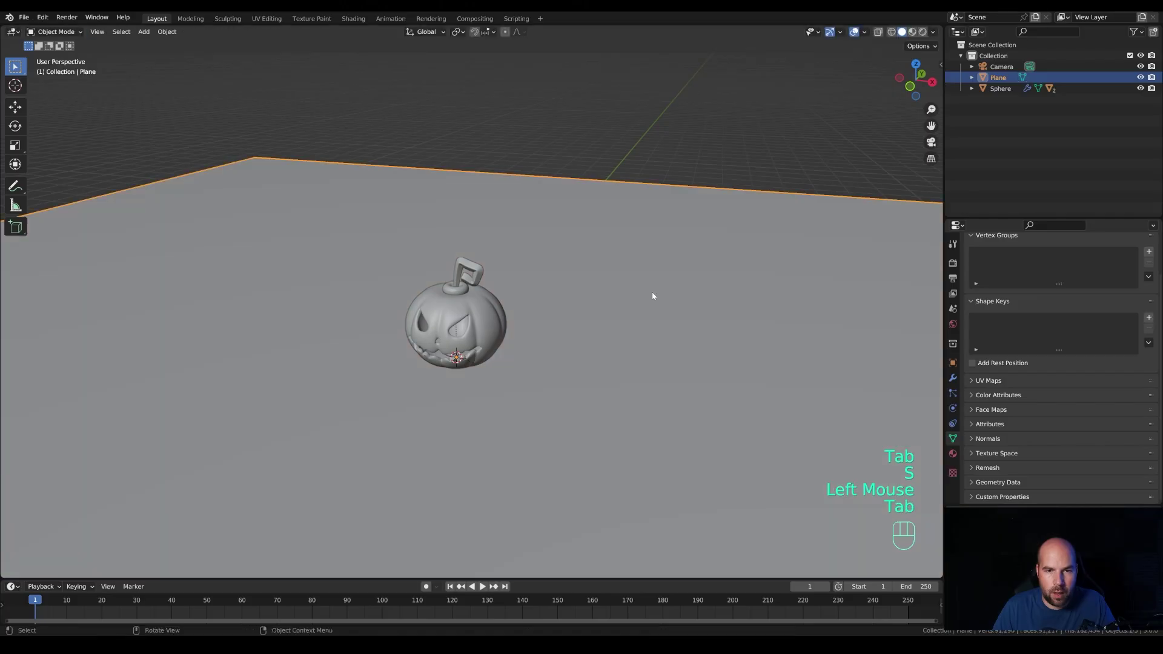
Step: Look through the camera, select it and raise it about 0.74 m along global Z
key("KP_0")
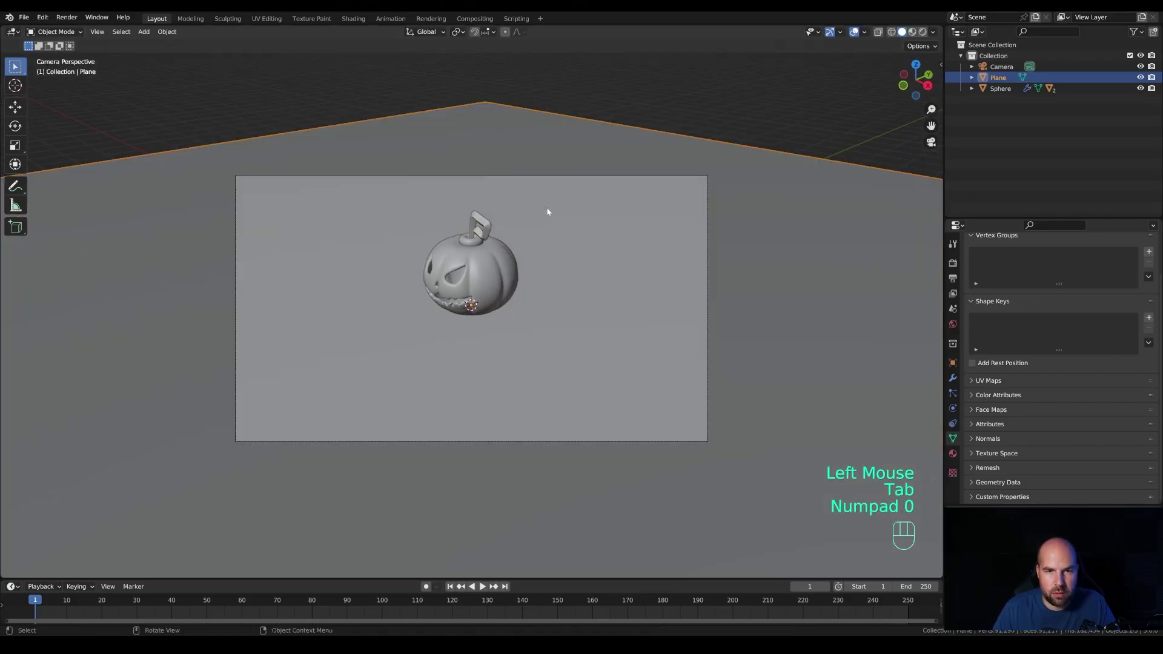
left_click(527, 177)
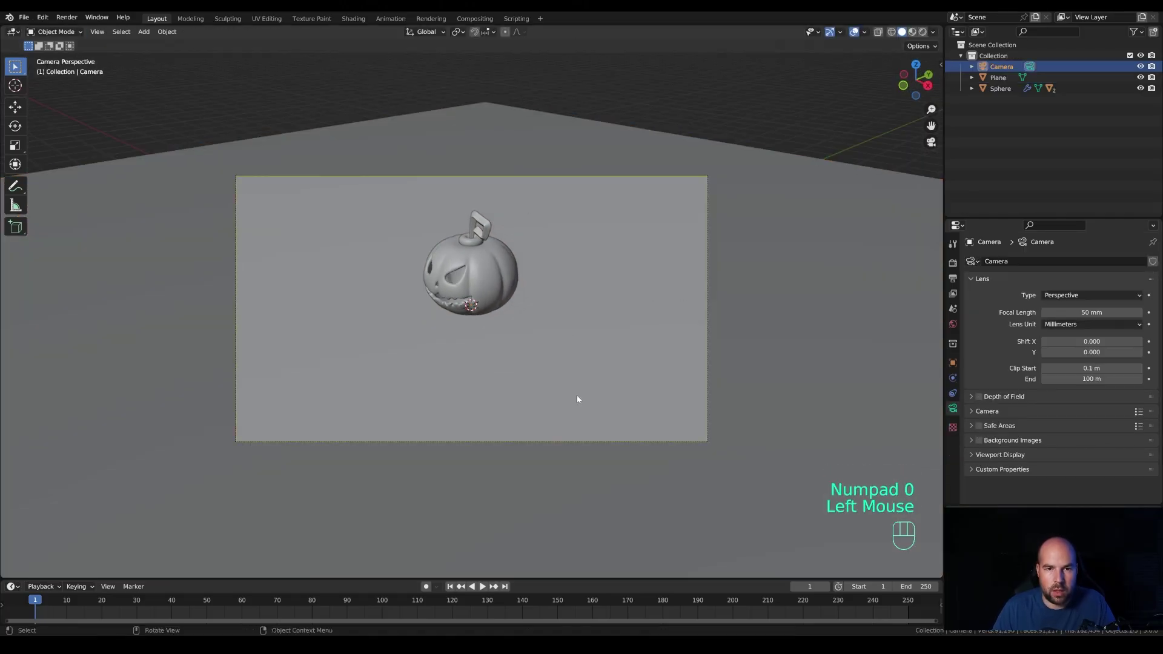
key("g")
key("z")
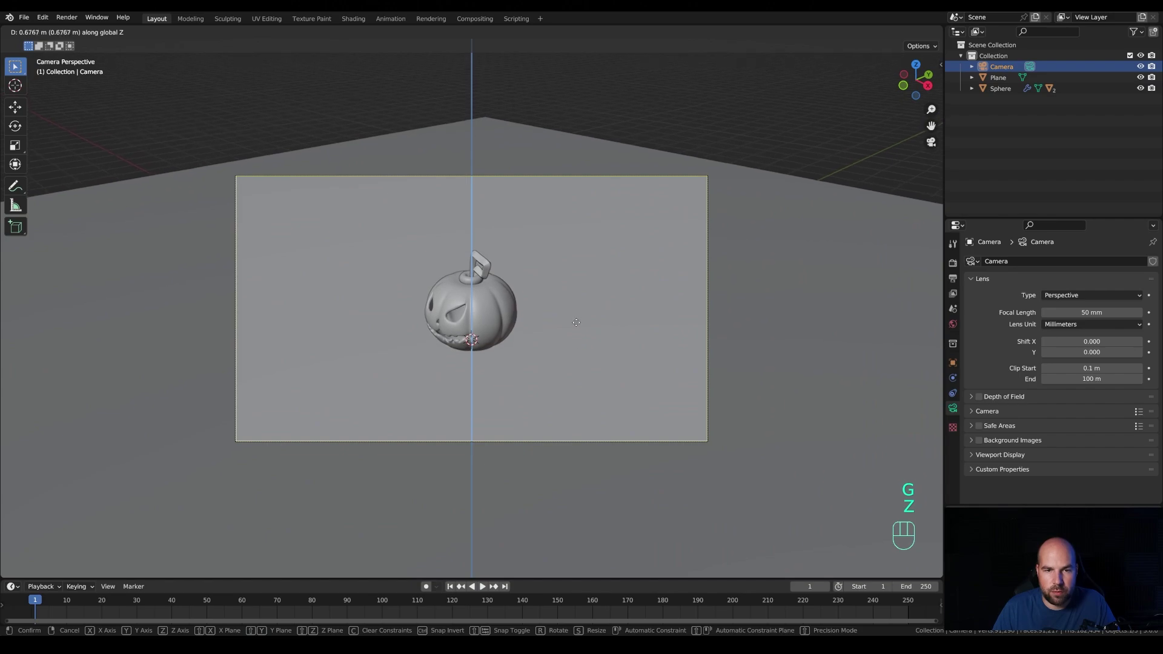
left_click(602, 392)
Step: Move the camera closer to the pumpkin along its local Z axis, and raise it about 0.049 m
key("g")
key("z")
key("z")
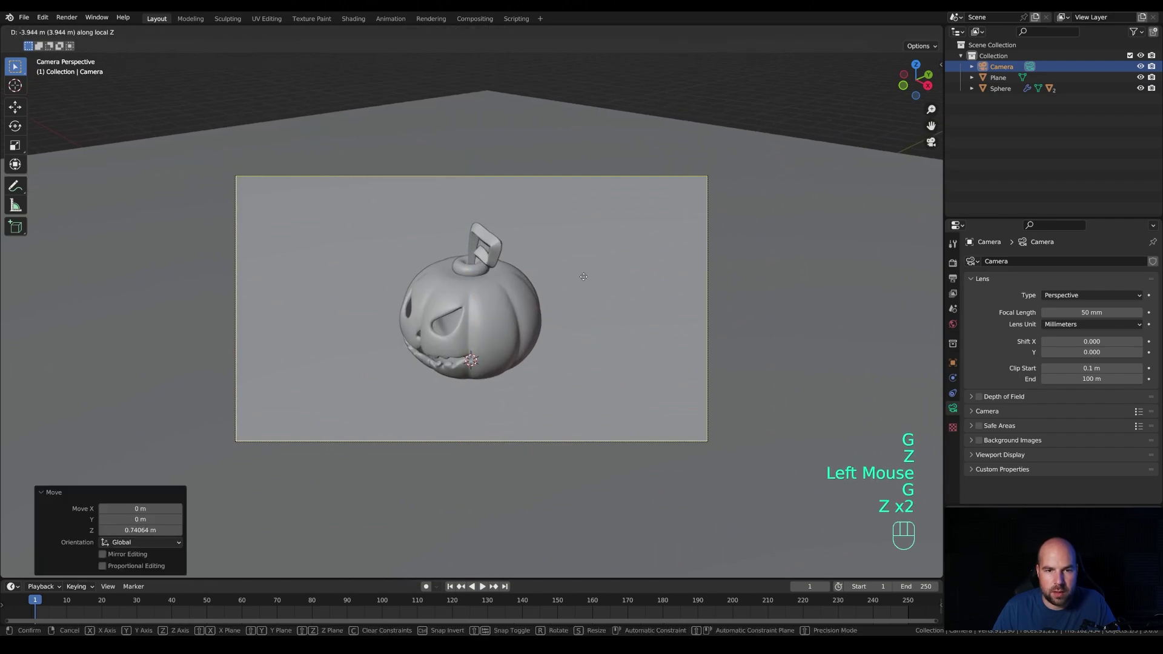
left_click(584, 269)
key("g")
key("z")
left_click(584, 267)
left_click(527, 352)
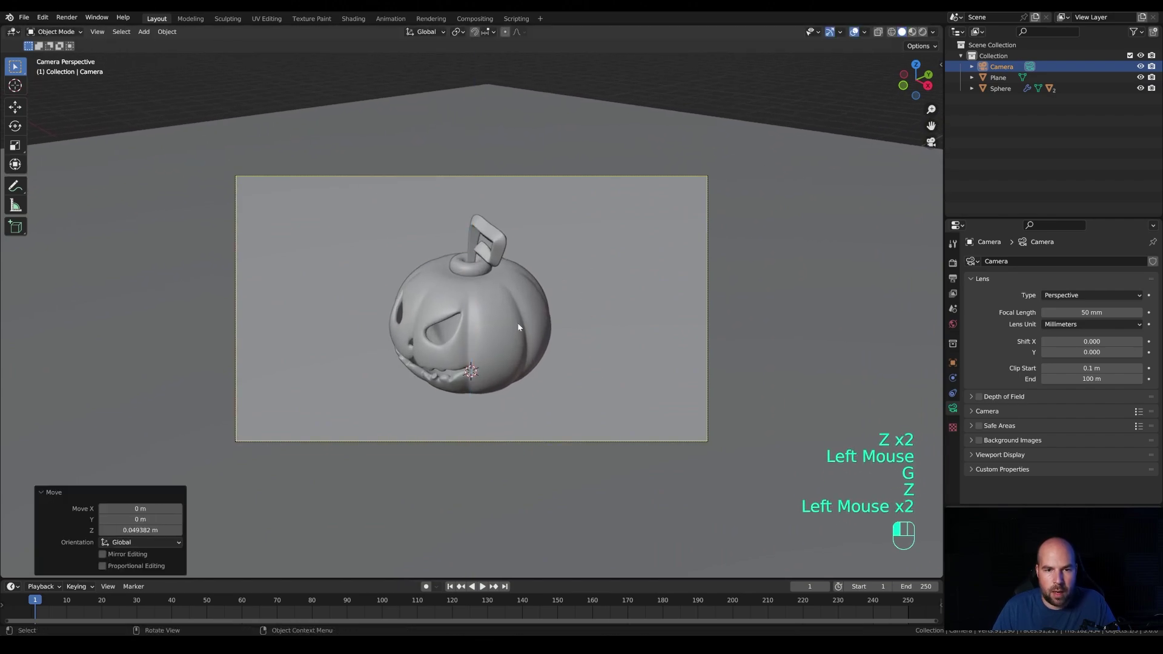
Step: Rotate the pumpkin about 32.7° around the global Z axis so its face turns toward the camera
key("r")
key("z")
left_click(591, 299)
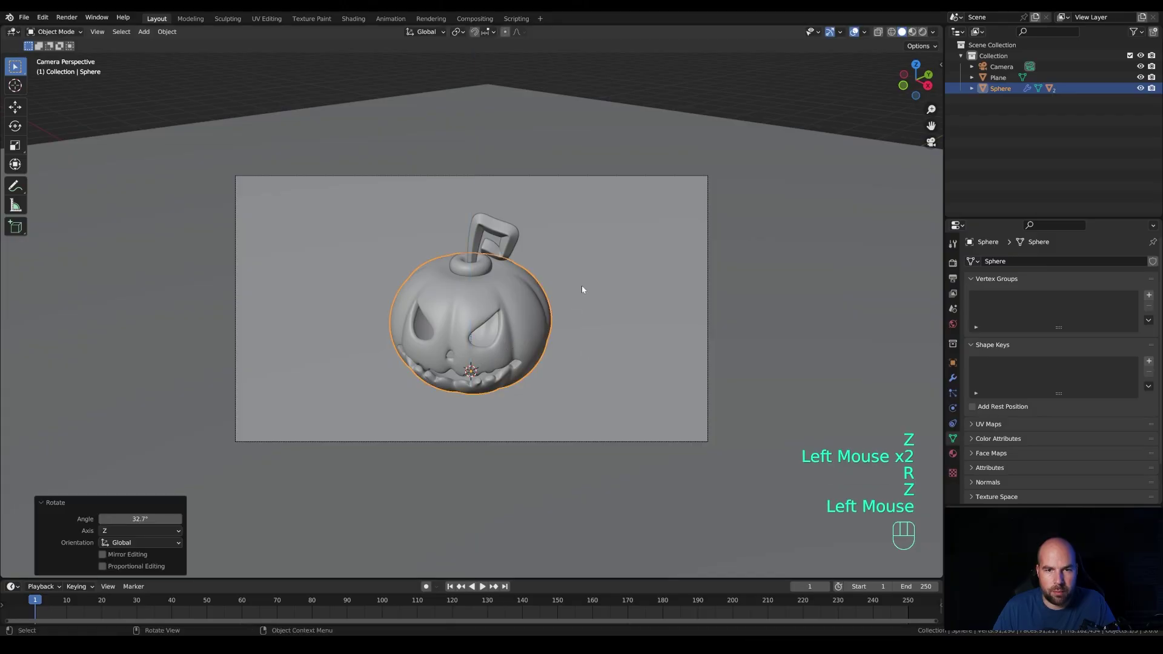
Step: Select the camera, lock it to the view, orbit to a slightly lower angle facing the pumpkin, and release the lock
double_click(578, 177)
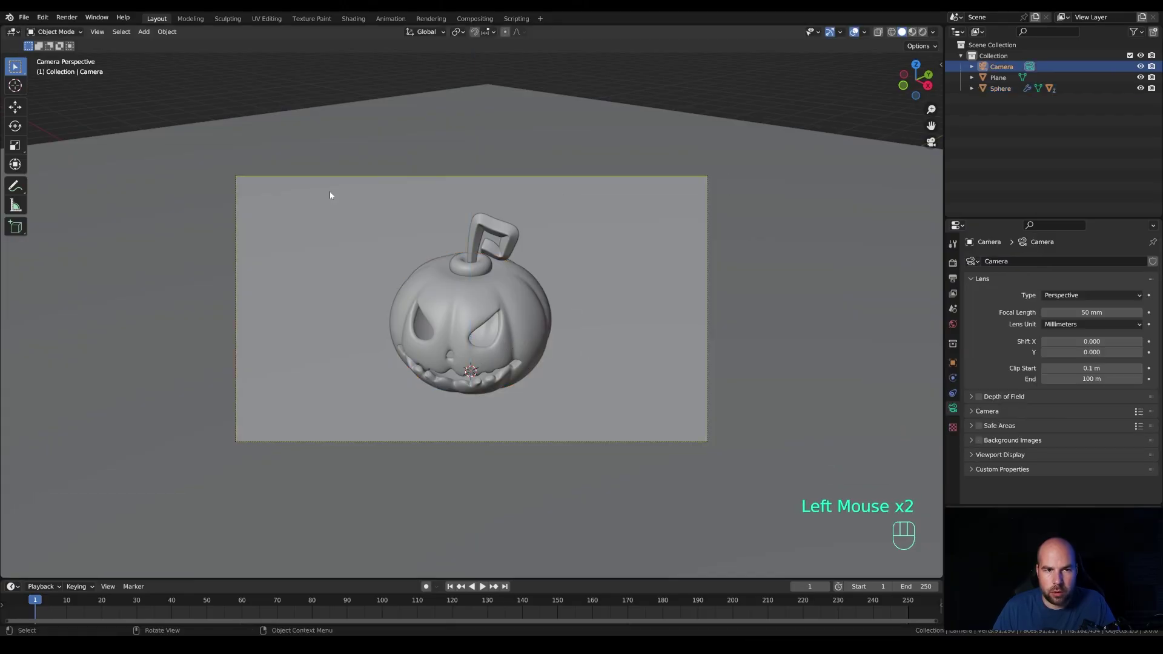
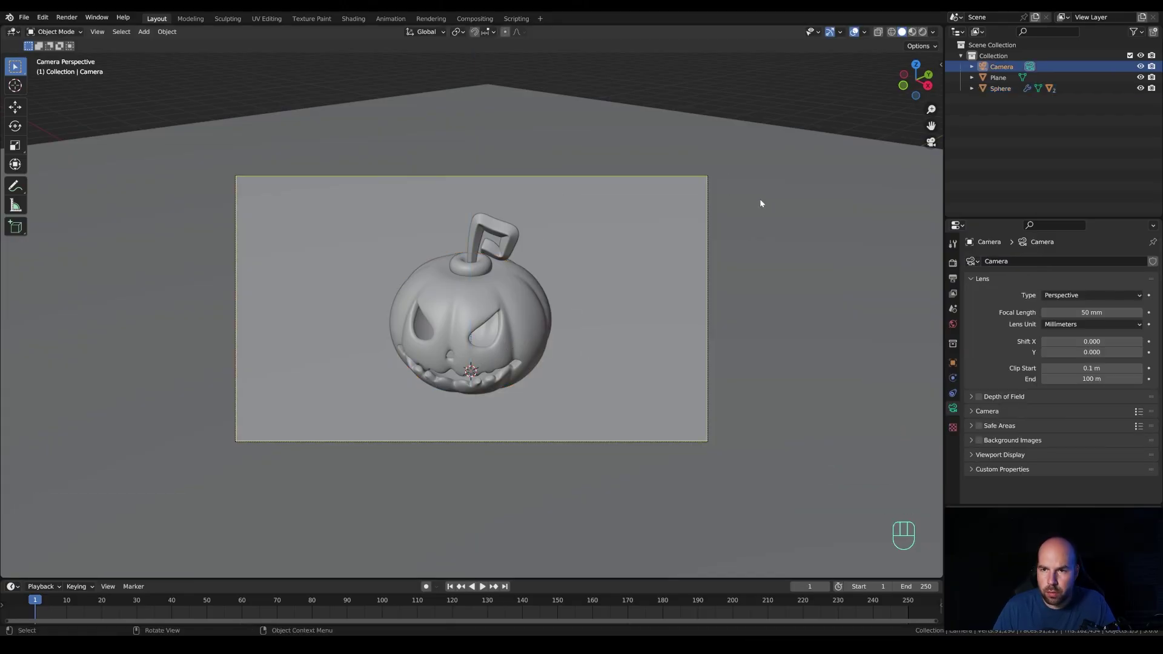
key("n")
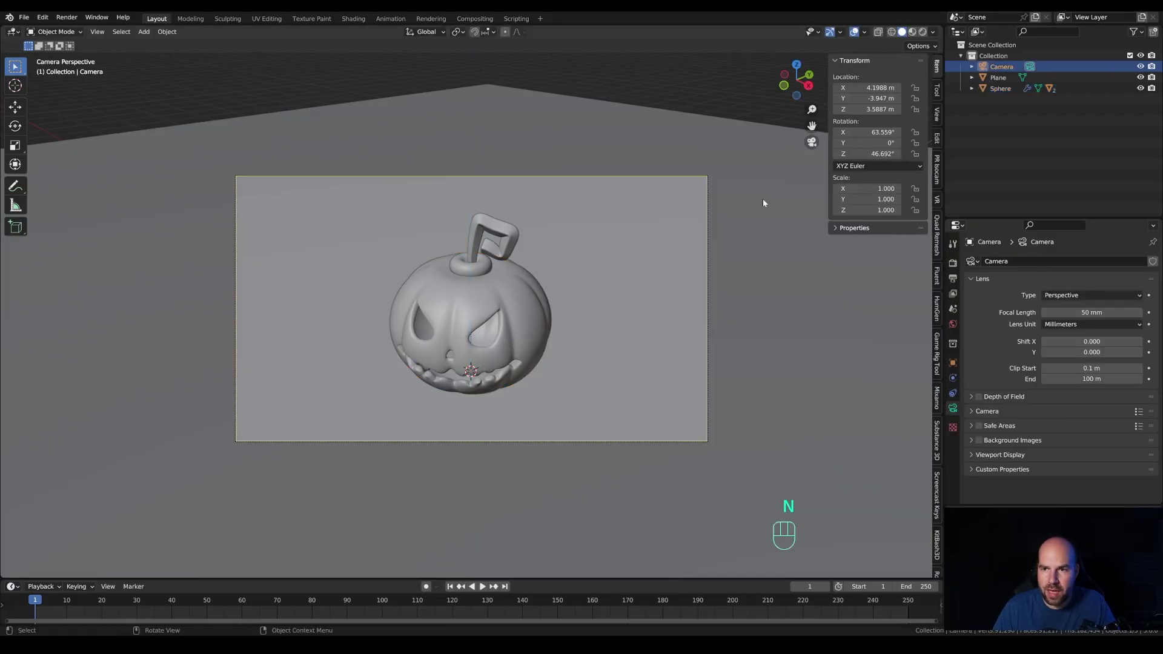
left_click(938, 116)
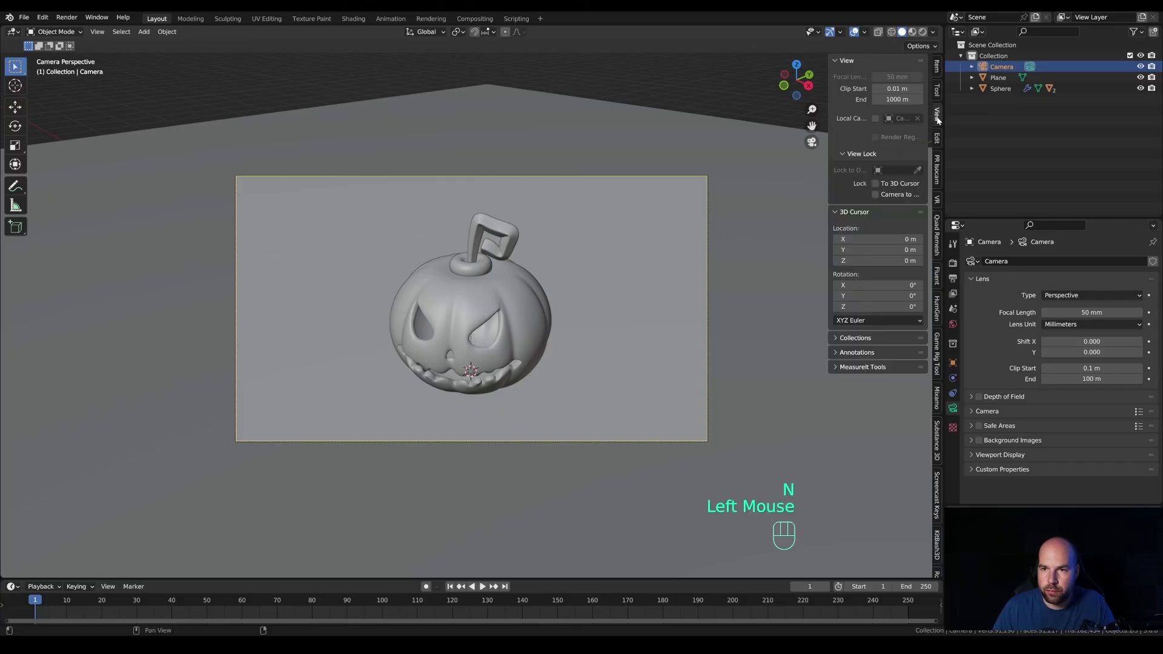
left_click(875, 195)
mouse_move(597, 315)
middle_mouse_down()
mouse_move(610, 293)
mouse_move(610, 307)
middle_mouse_up()
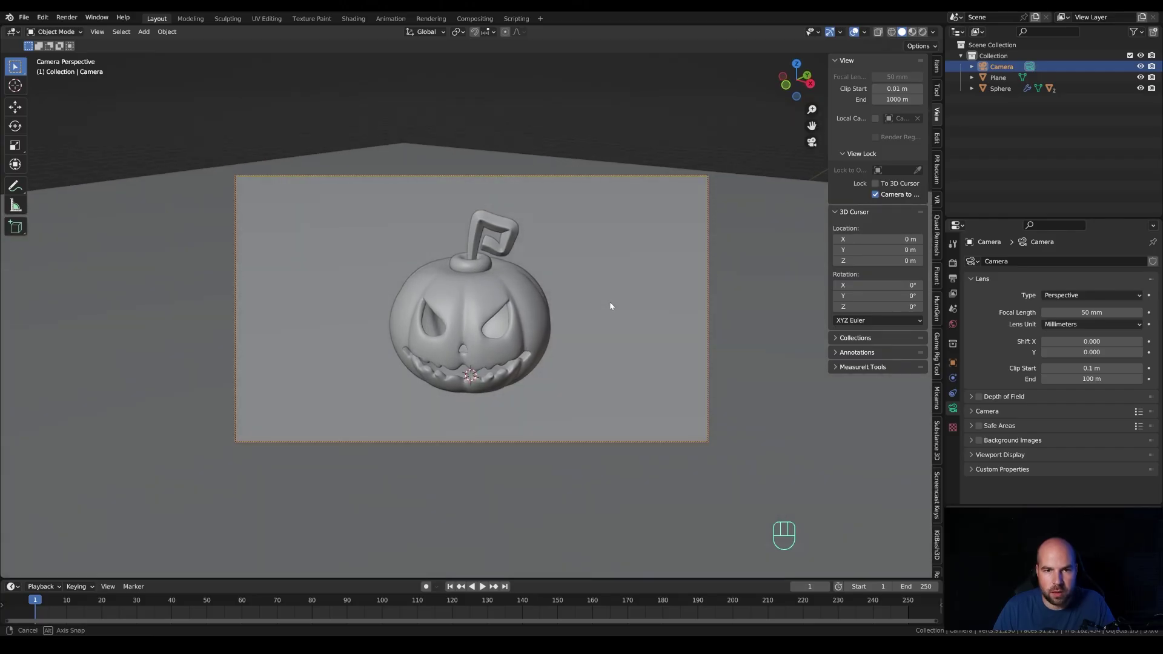
left_click(876, 195)
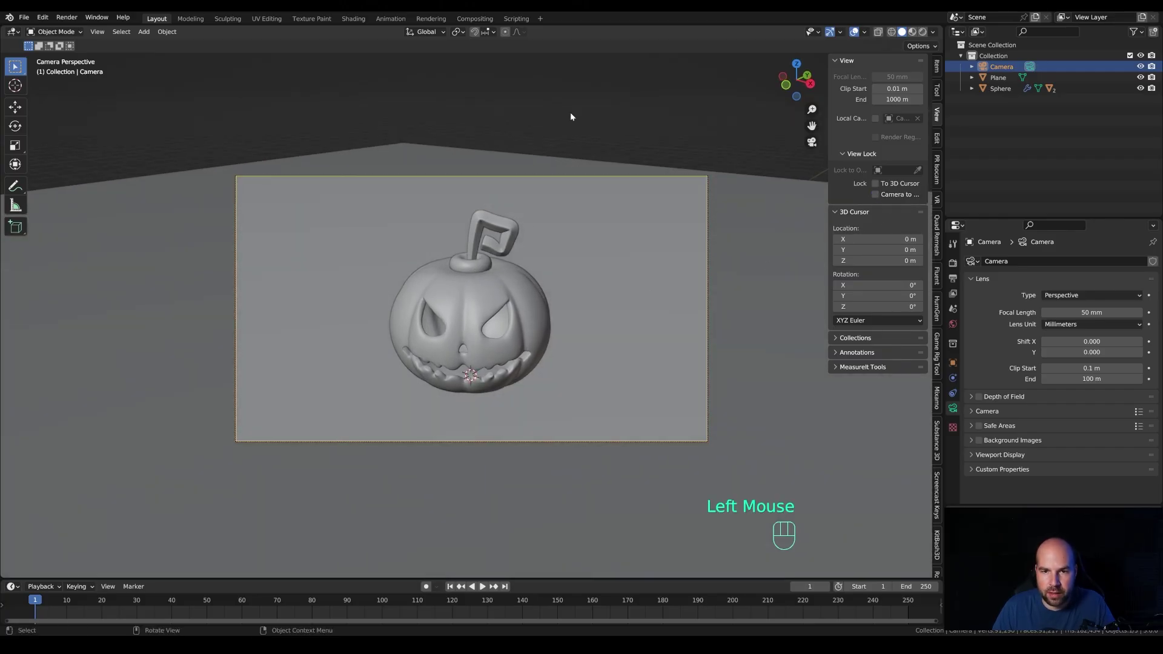
Step: Set the render engine to Cycles with GPU Compute as the device
left_click(954, 264)
left_click_drag(1064, 263, 1060, 298)
left_click(1059, 289)
left_click(1067, 312)
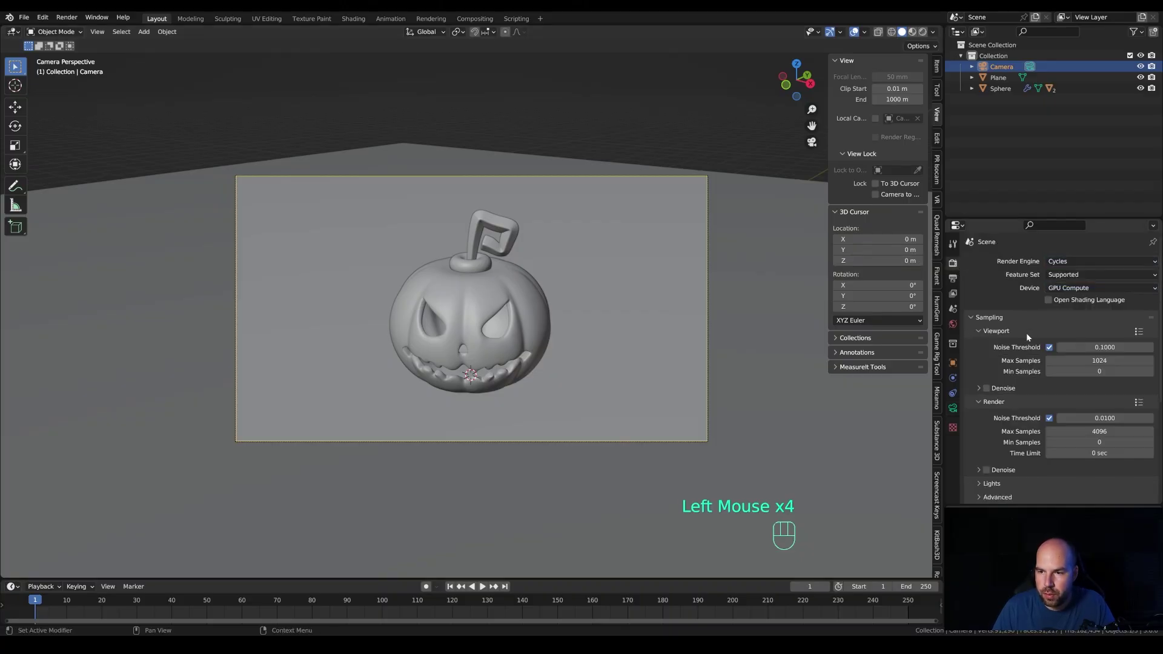
Step: Enable viewport and render denoising with the OptiX render denoiser, and set the render's max samples to 512
left_click(978, 470)
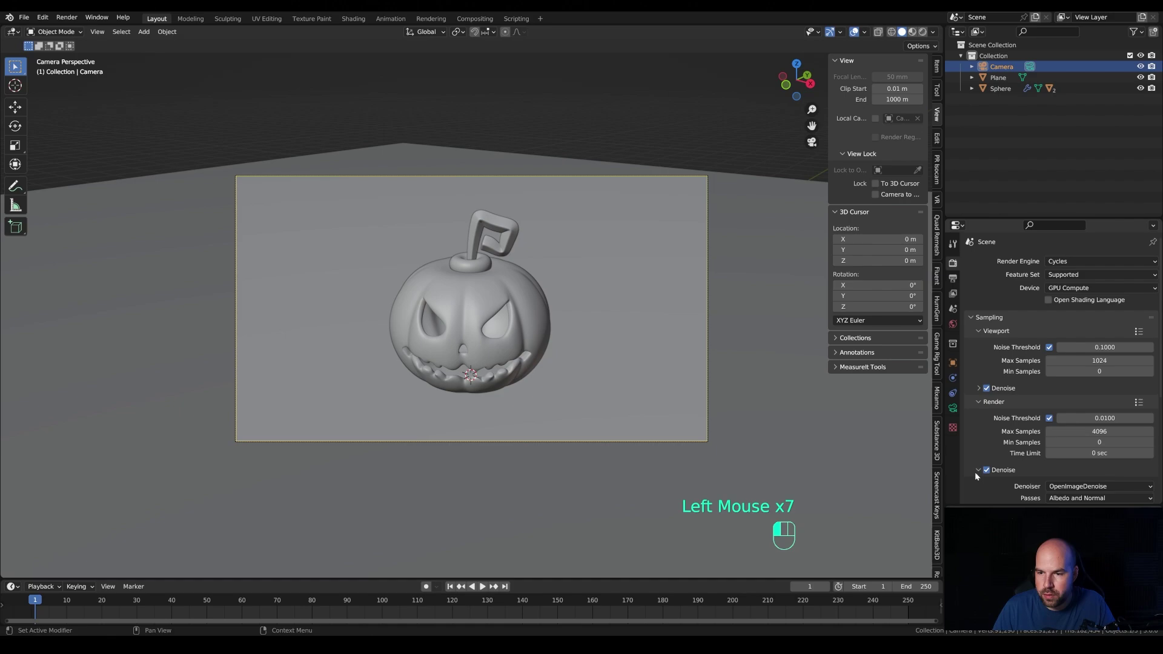
left_click(1078, 488)
left_click(1069, 499)
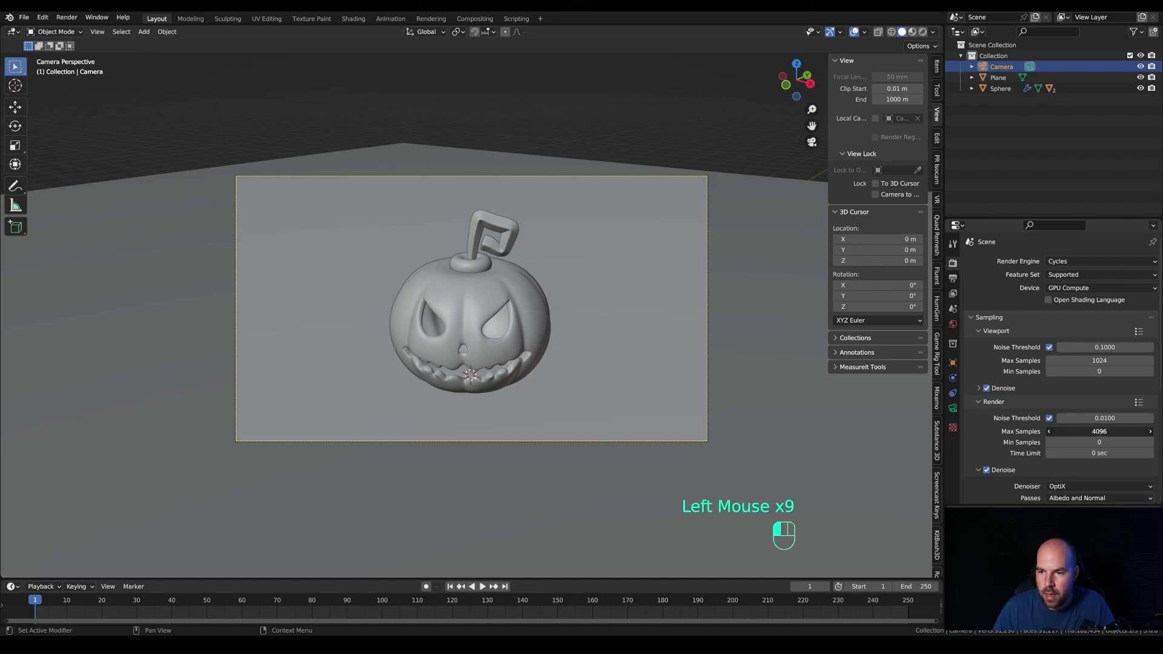
type("512")
key("Return")
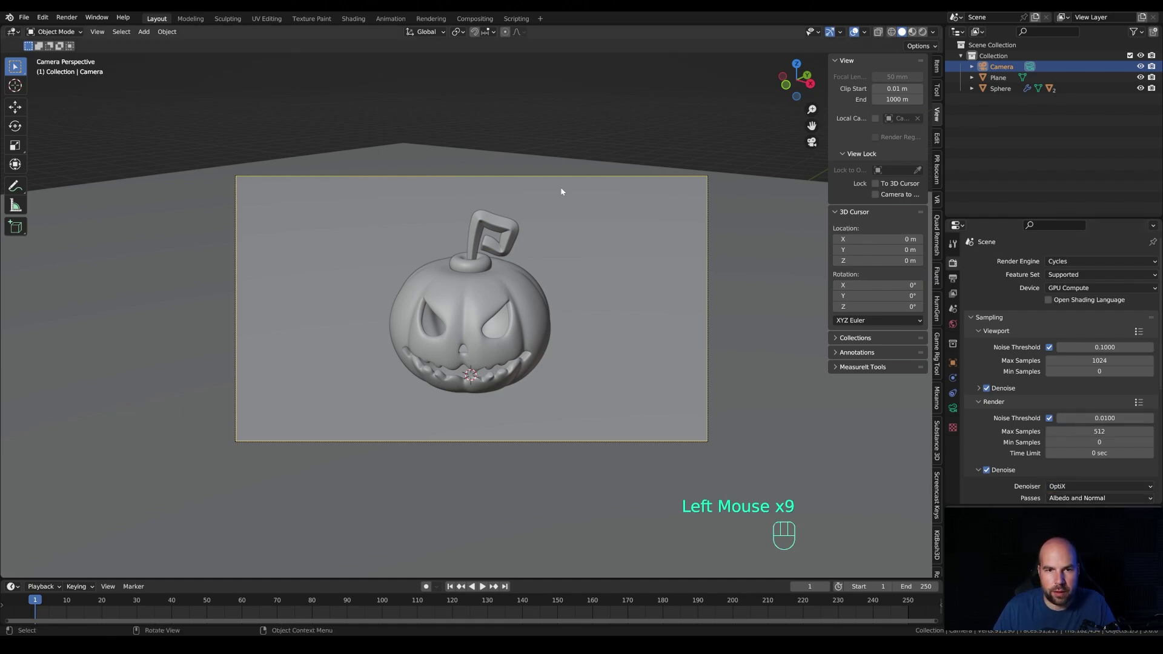
Step: Add an area light at the 3D cursor and raise it about 2.4 m along global Z above the pumpkin
key("shift+a")
mouse_move(524, 329)
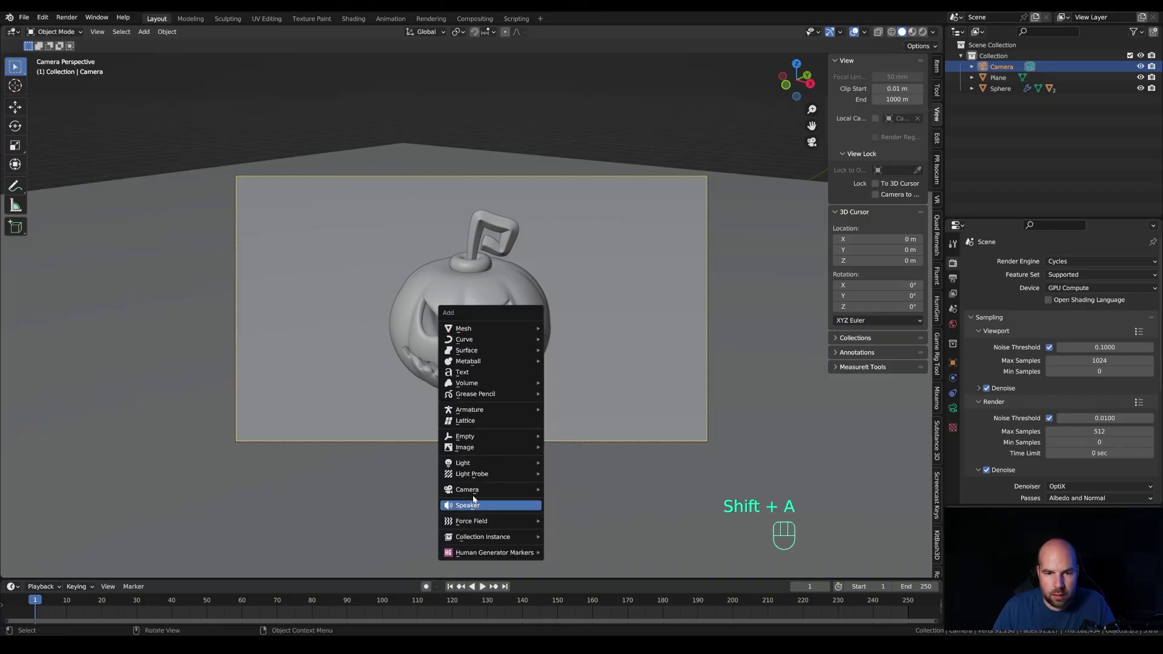
mouse_move(496, 462)
left_click(583, 499)
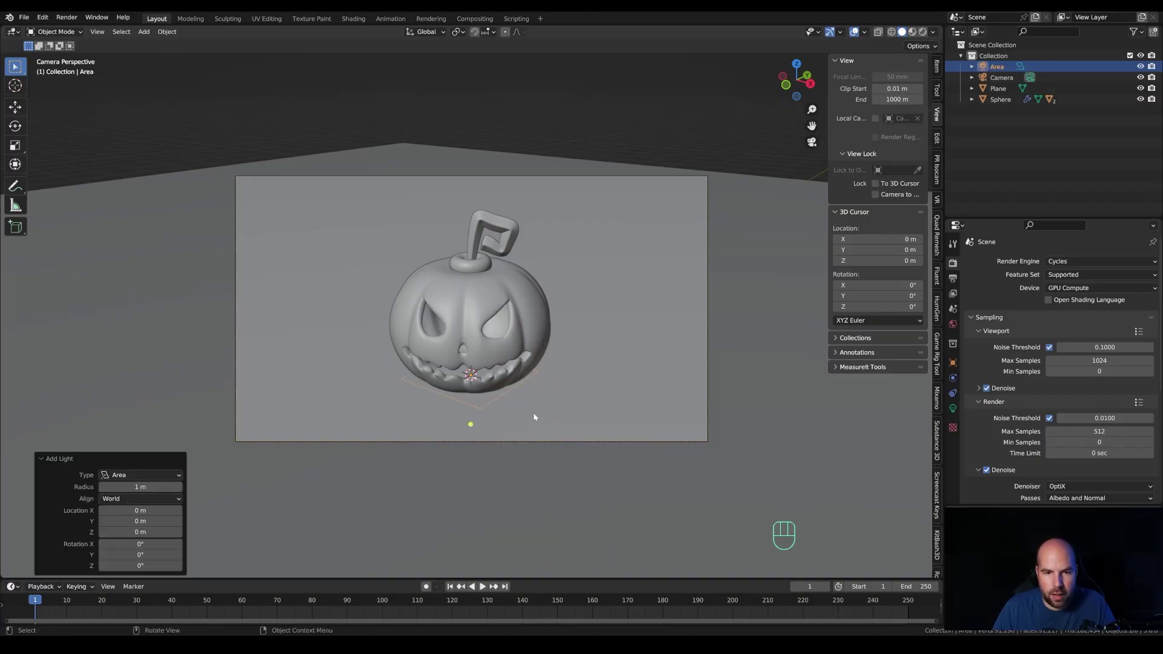
key("g")
key("z")
left_click(820, 242)
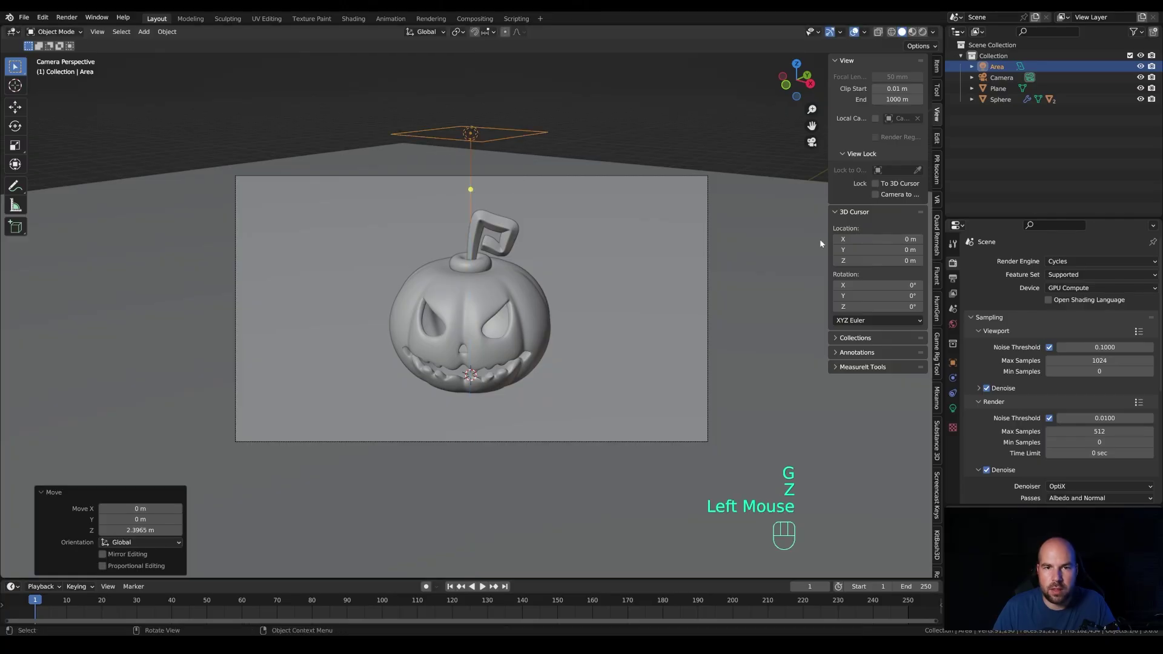
Step: Change the area light's shape to Disk and set its power to 150 W
left_click(954, 409)
left_click(1060, 352)
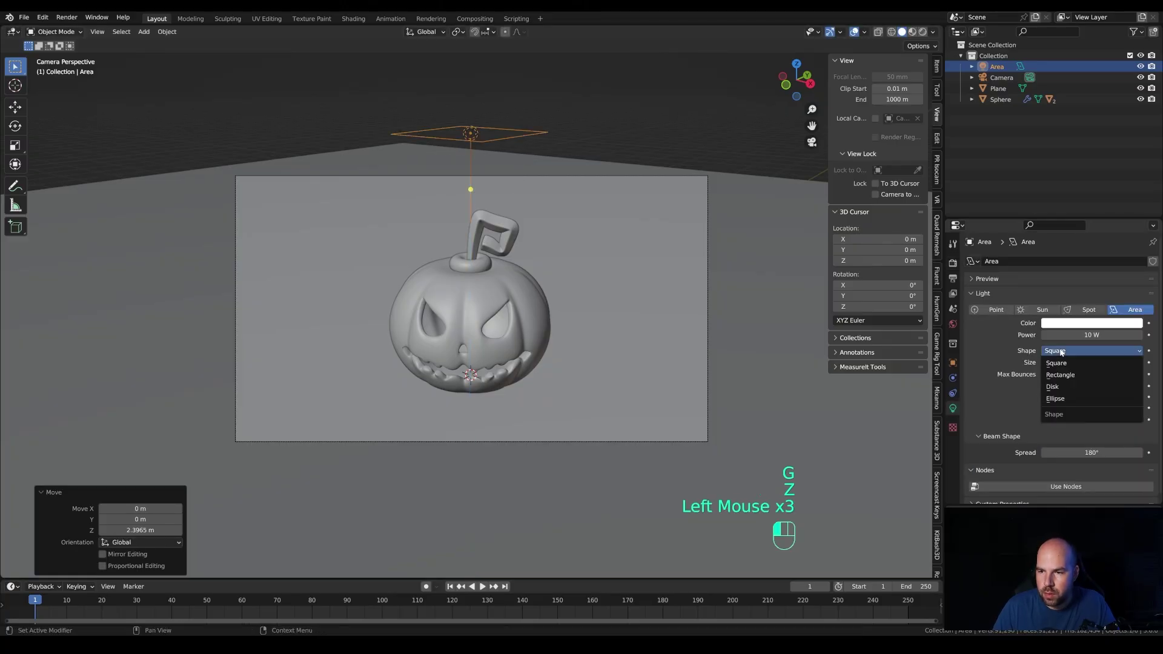
left_click(1066, 387)
left_click(1090, 335)
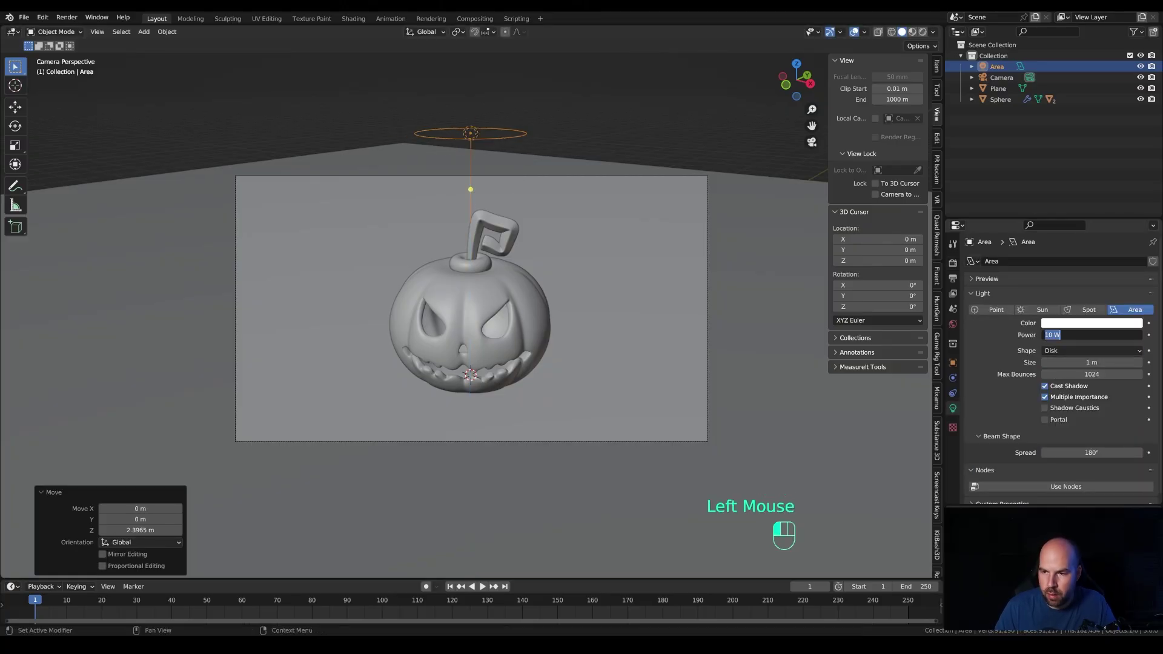
type("150")
key("Return")
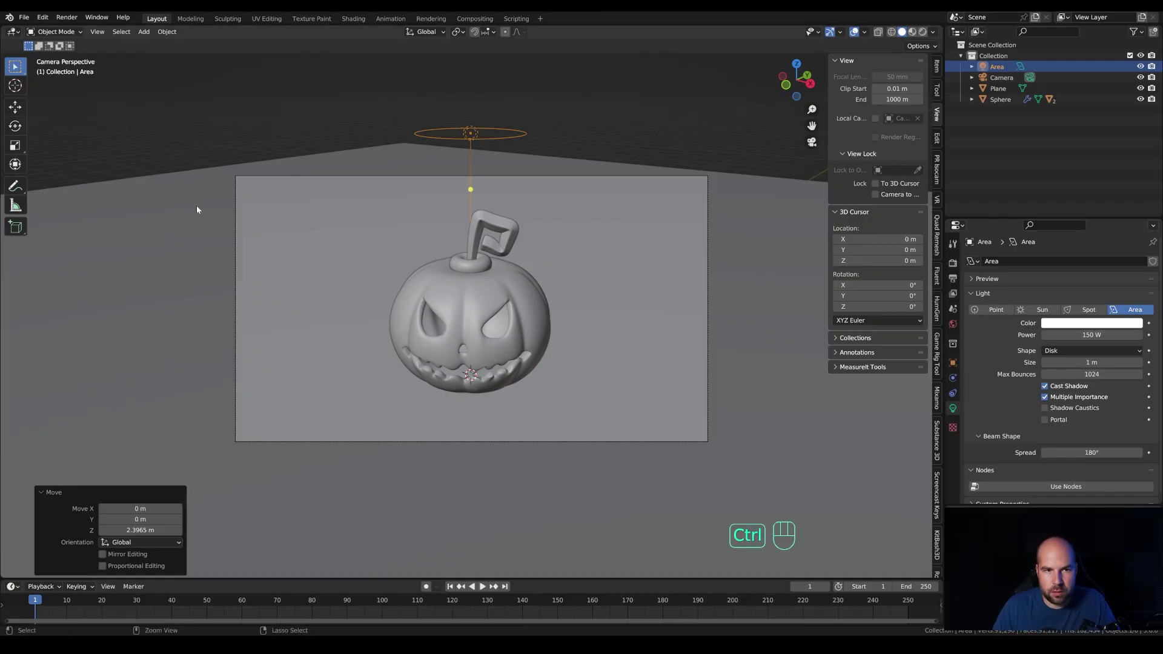
Step: Limit rendering to a region around the camera frame and switch the viewport to Rendered shading
key("ctrl+b")
left_click_drag(190, 155, 761, 501)
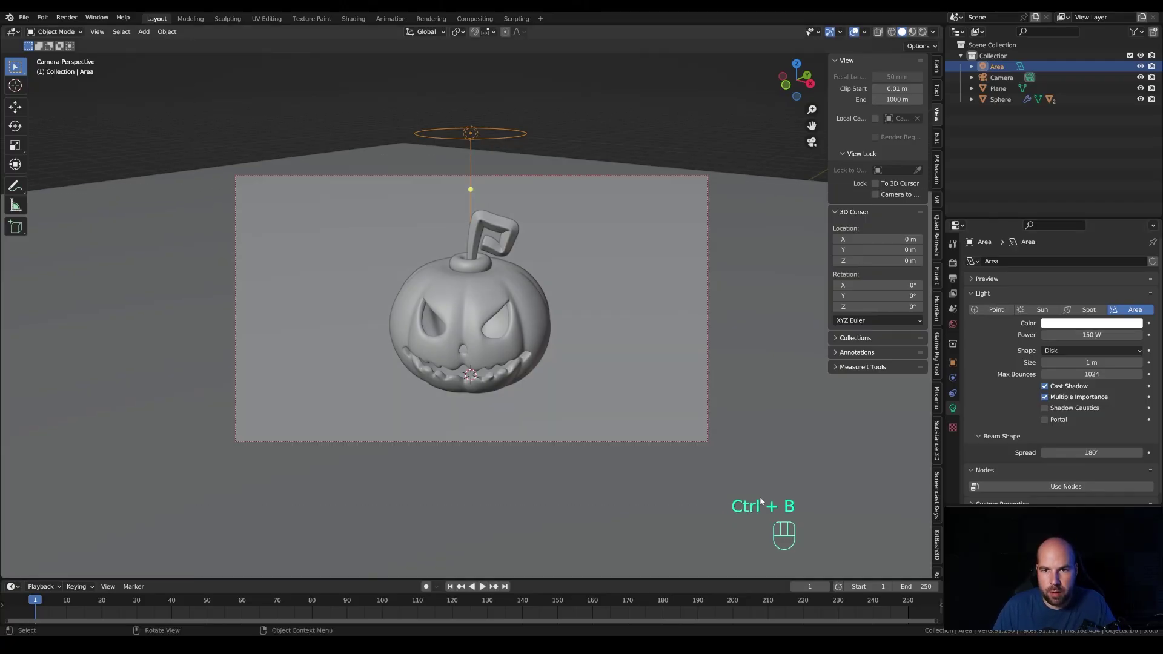
key("z")
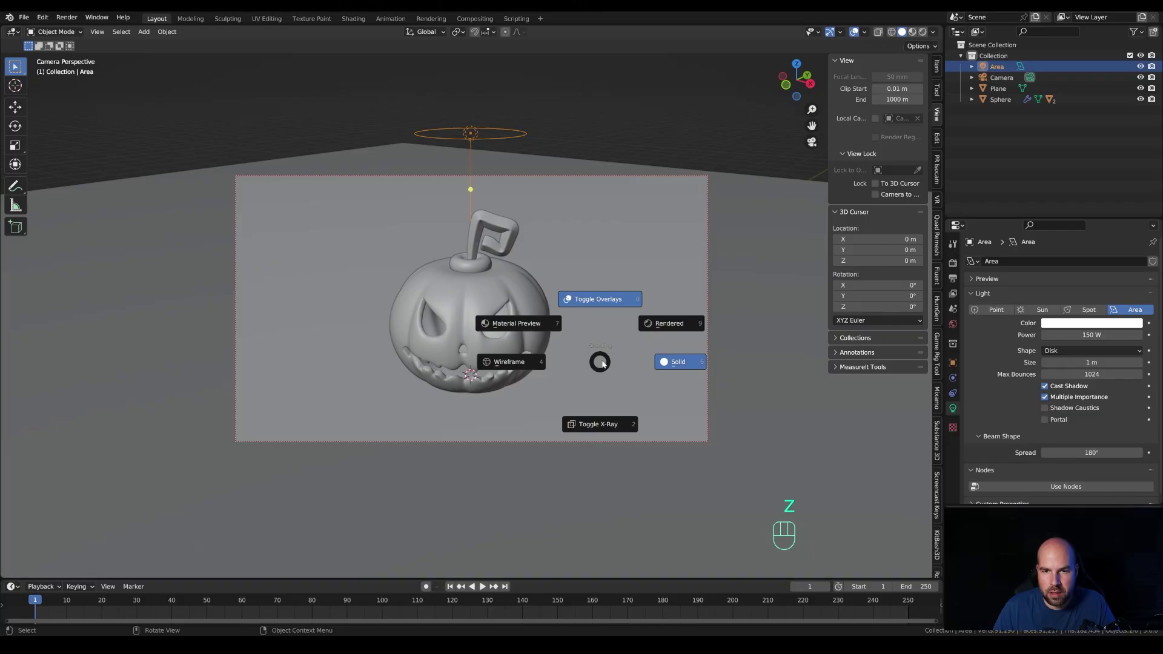
left_click(702, 297)
key("ctrl+z")
key("ctrl+z")
scroll(693, 286, "up", 3)
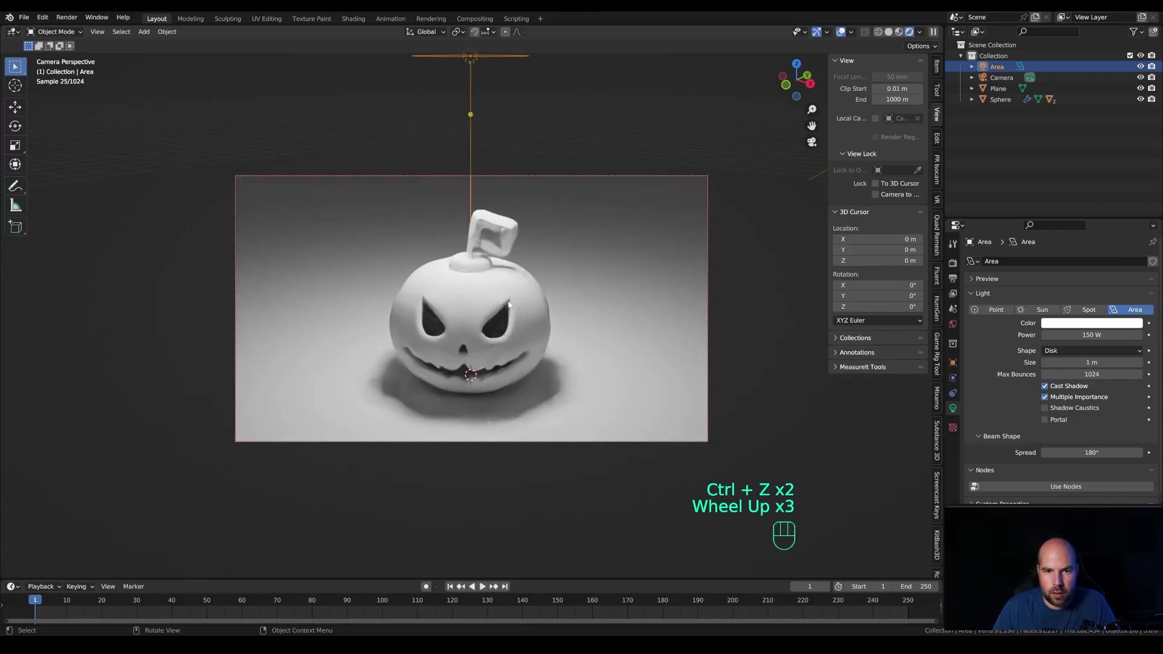
scroll(590, 276, "down", 3)
Step: Move the area light behind the pumpkin, about -1.26 m in X and 1.46 m in Y, and lower it about 1.12 m
middle_click_drag(591, 276, 567, 329)
scroll(501, 341, "down", 2)
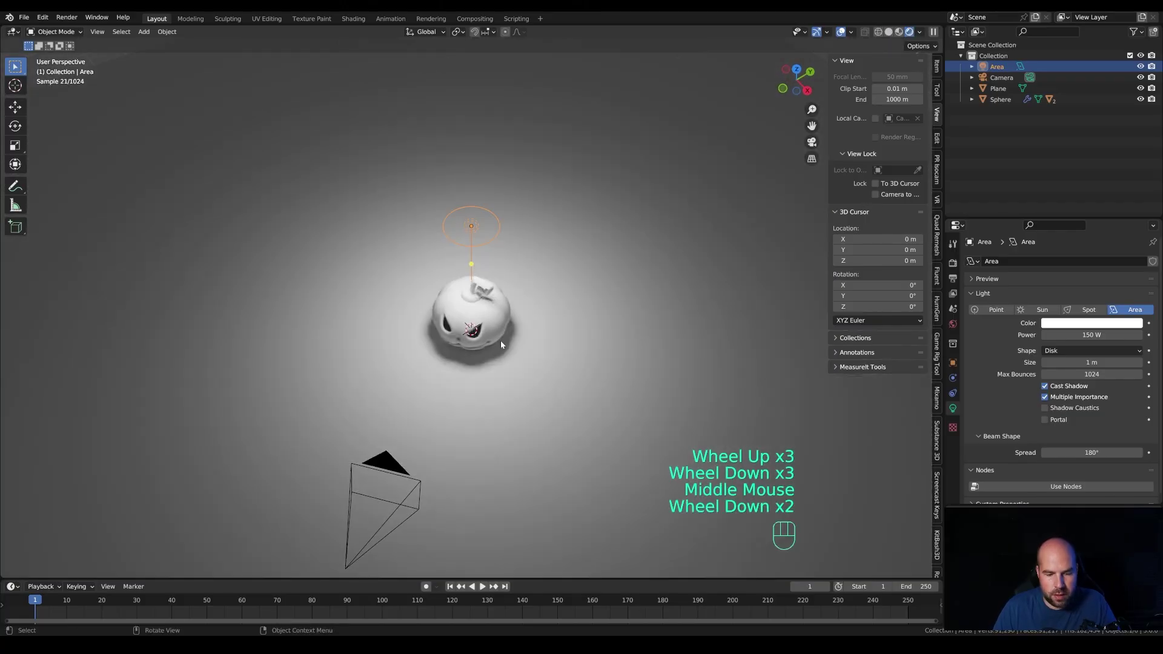
key("g")
key("shift+z")
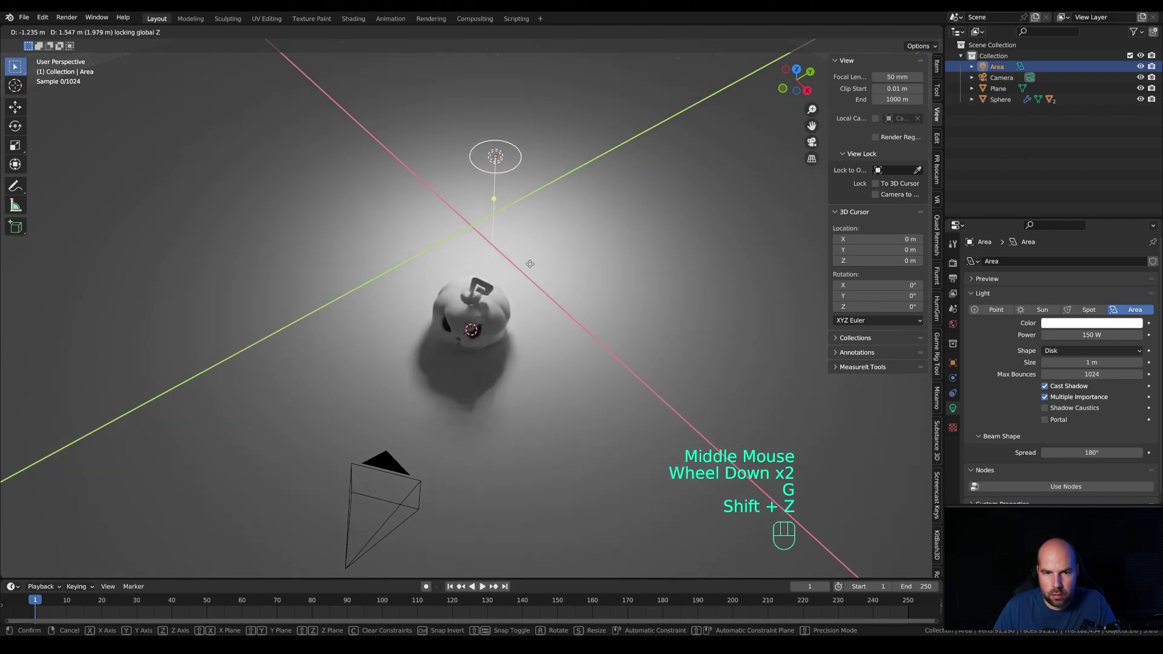
left_click(527, 260)
key("g")
key("z")
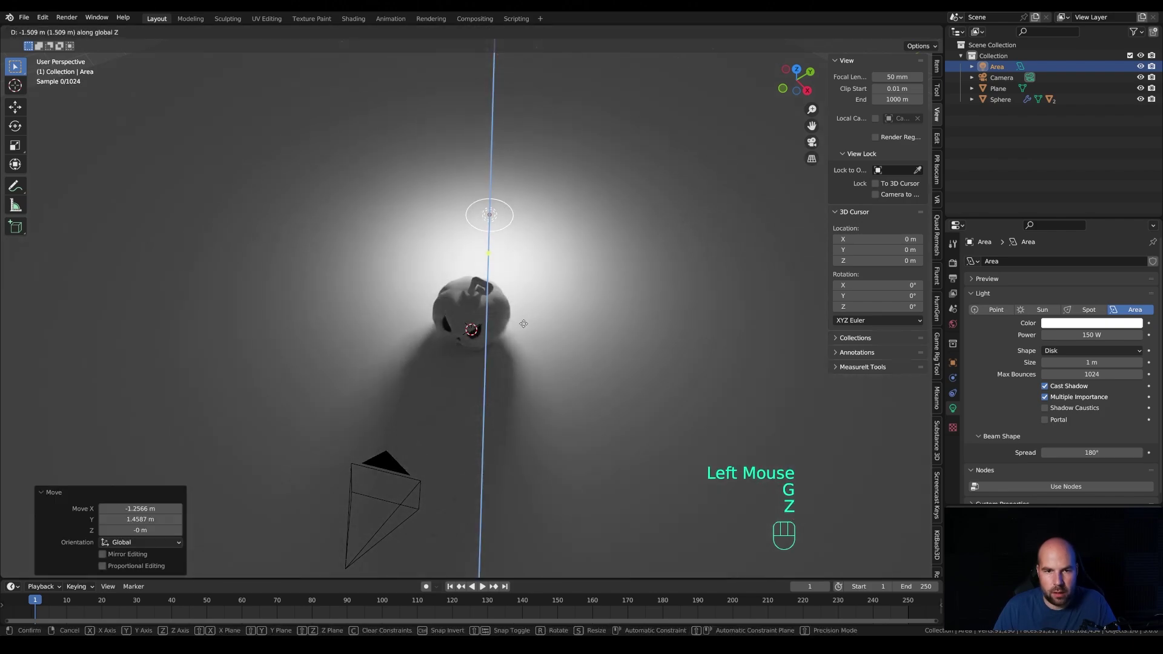
left_click(506, 322)
Step: Look through the camera and nudge the area light about -0.07 m in X, -0.13 m in Y and -0.18 m in Z
key("KP_0")
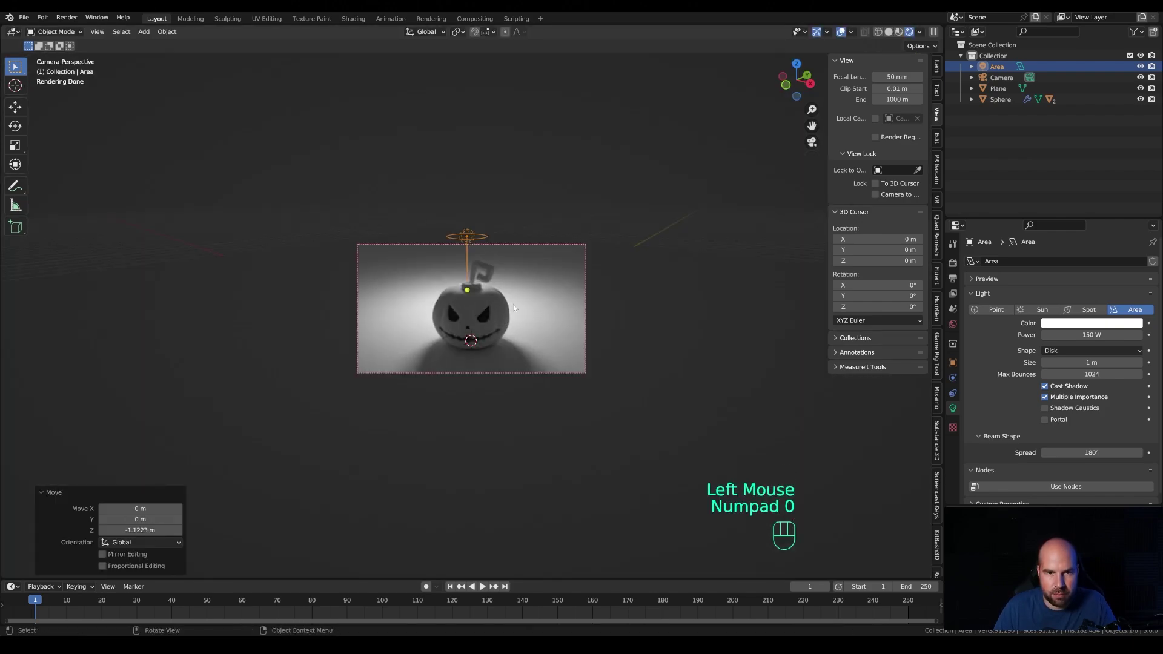
key("g")
left_click(543, 287)
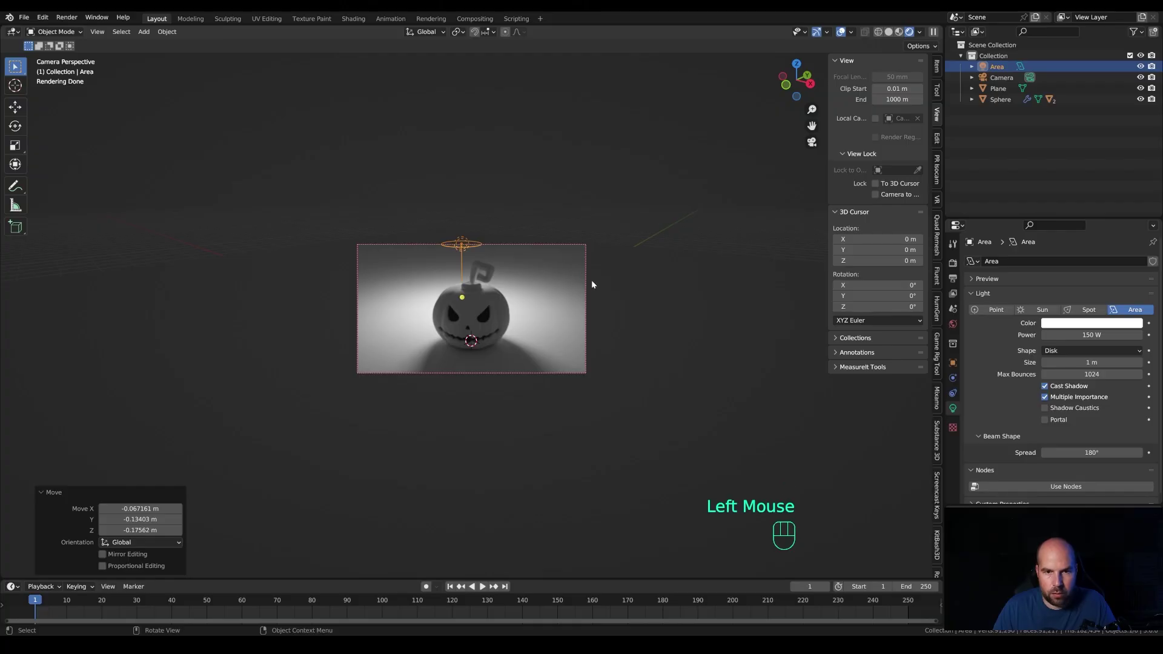
Step: Duplicate the area light to the pumpkin's side, about -1.7 m in X and -3.83 m in Y, and raise the copy about 1.29 m
middle_click_drag(591, 284, 611, 273)
key("shift+d")
left_click(216, 391)
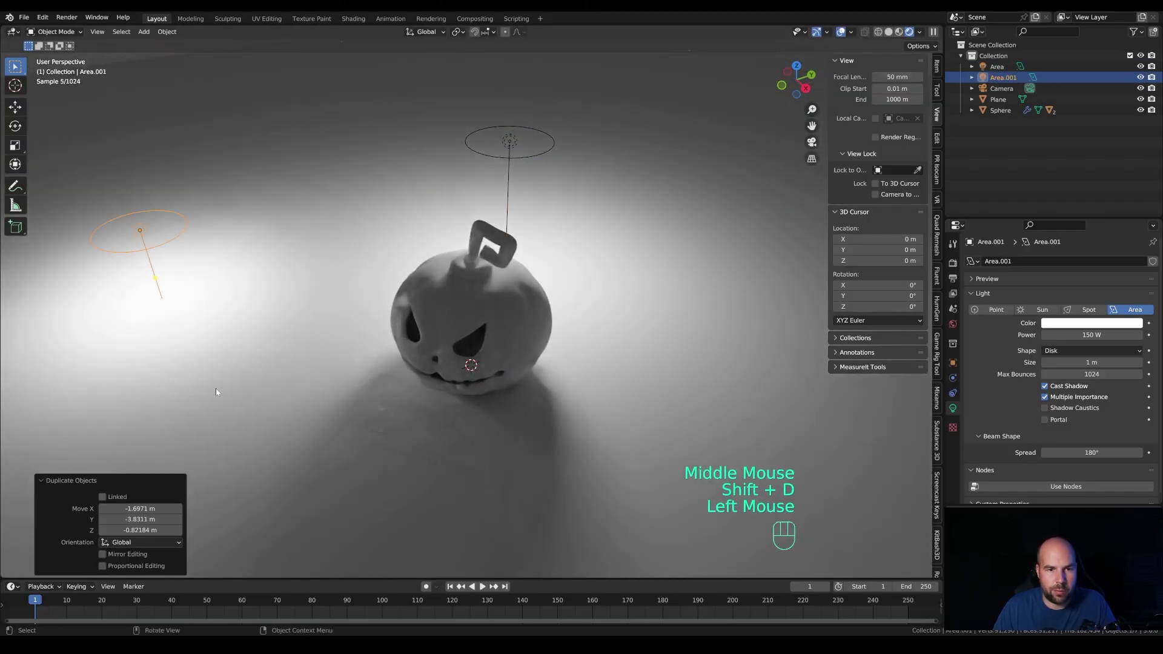
key("g")
key("z")
left_click(228, 269)
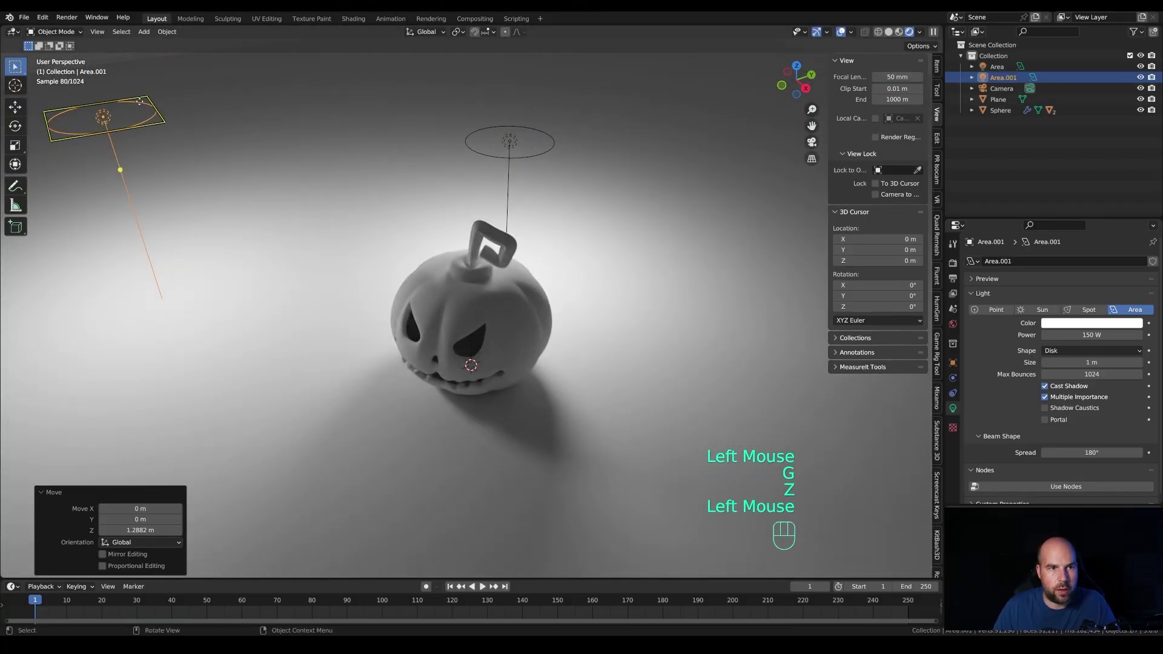
Step: Enlarge the duplicated light's disk to about 2.76 m and set its power to 100 W
left_click_drag(163, 123, 243, 118)
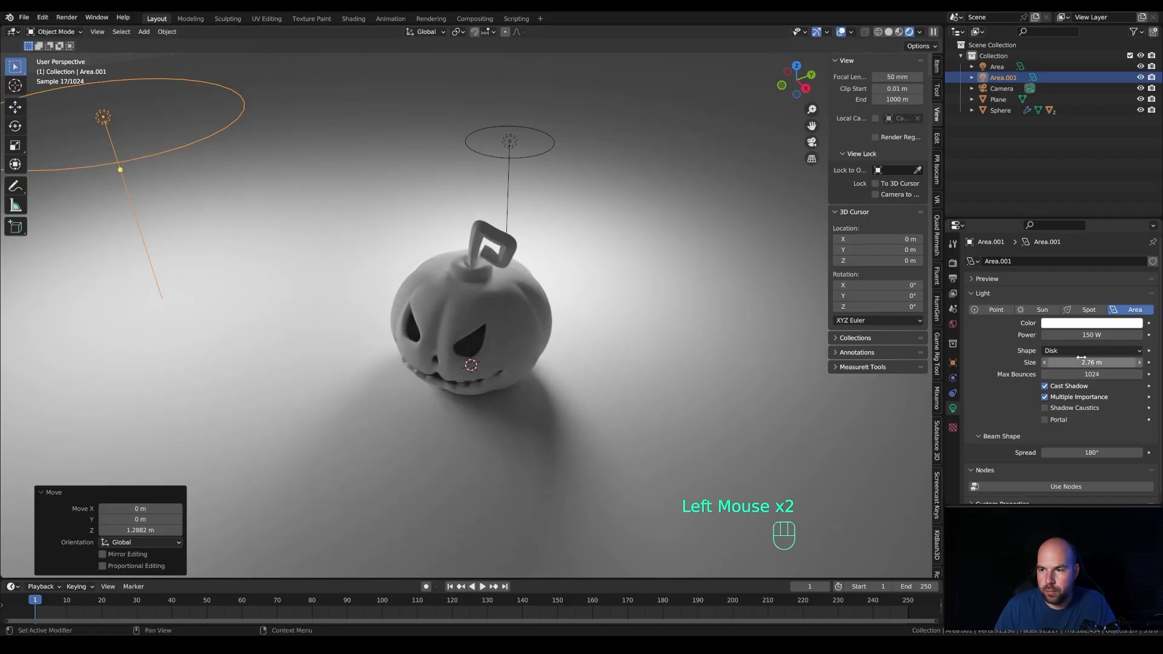
left_click(1098, 336)
type("100")
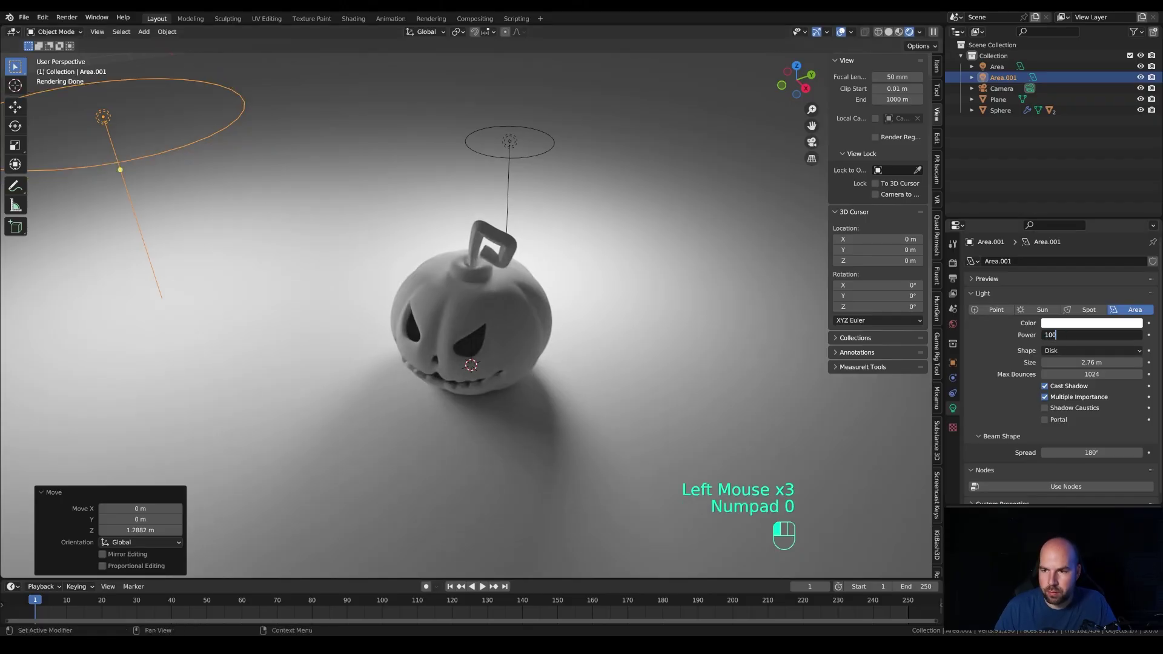
key("Return")
key("KP_0")
Step: Add a spot light at the 3D cursor and raise it about 4.05 m along global Z above the pumpkin
key("shift+a")
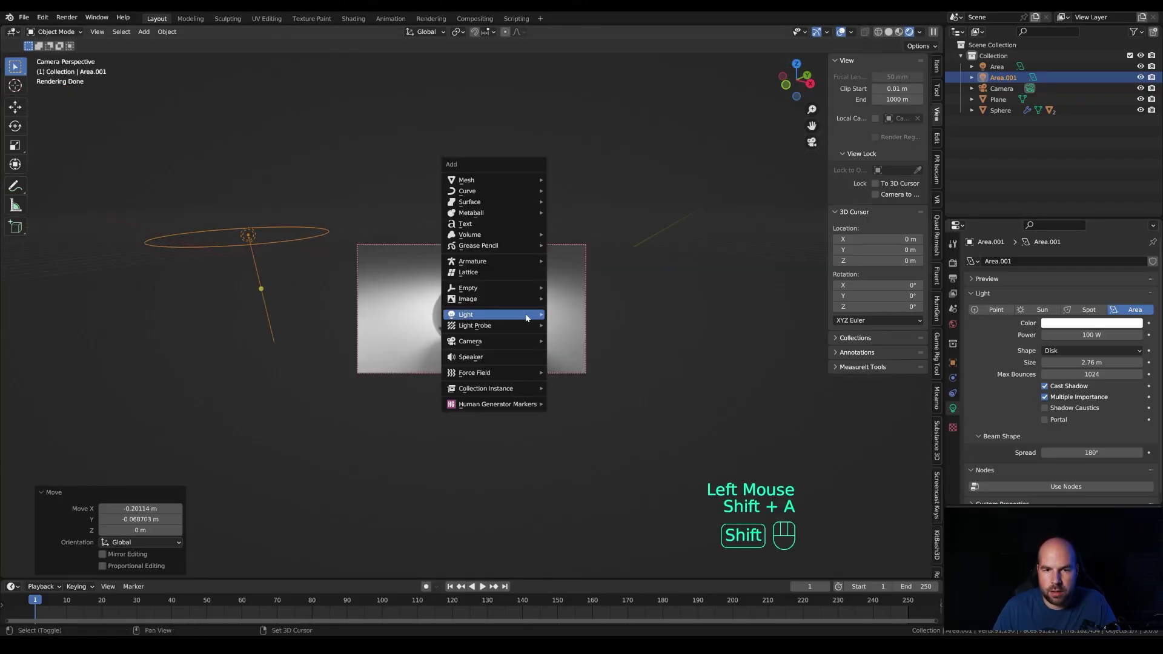
mouse_move(493, 315)
left_click(573, 338)
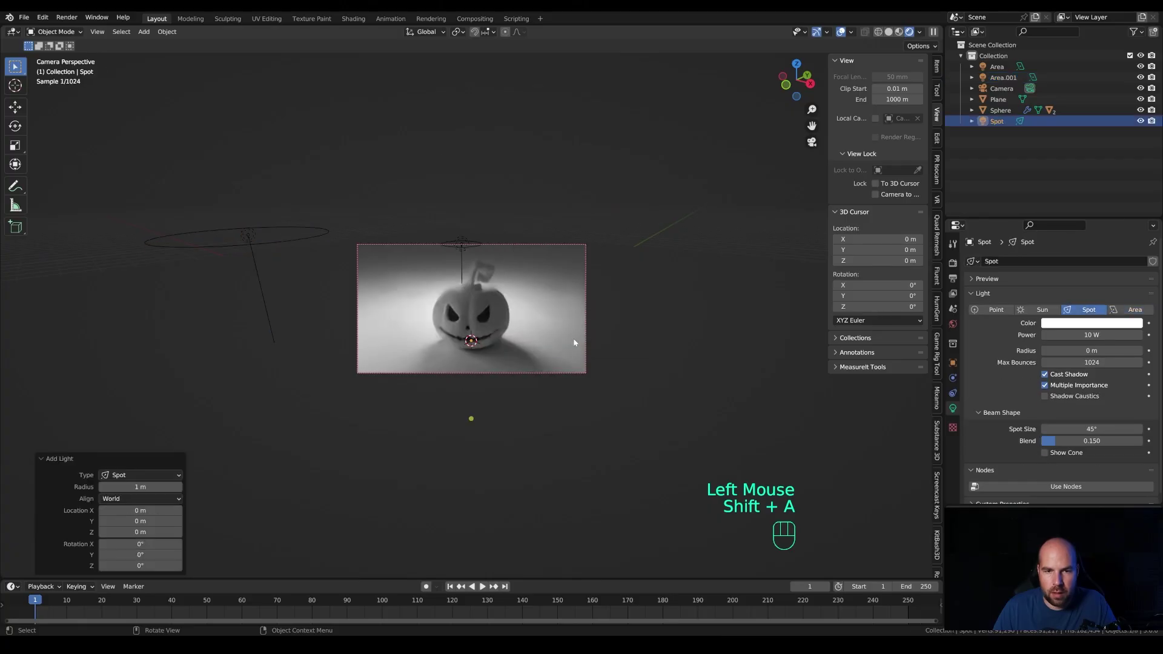
key("g")
key("z")
left_click(553, 139)
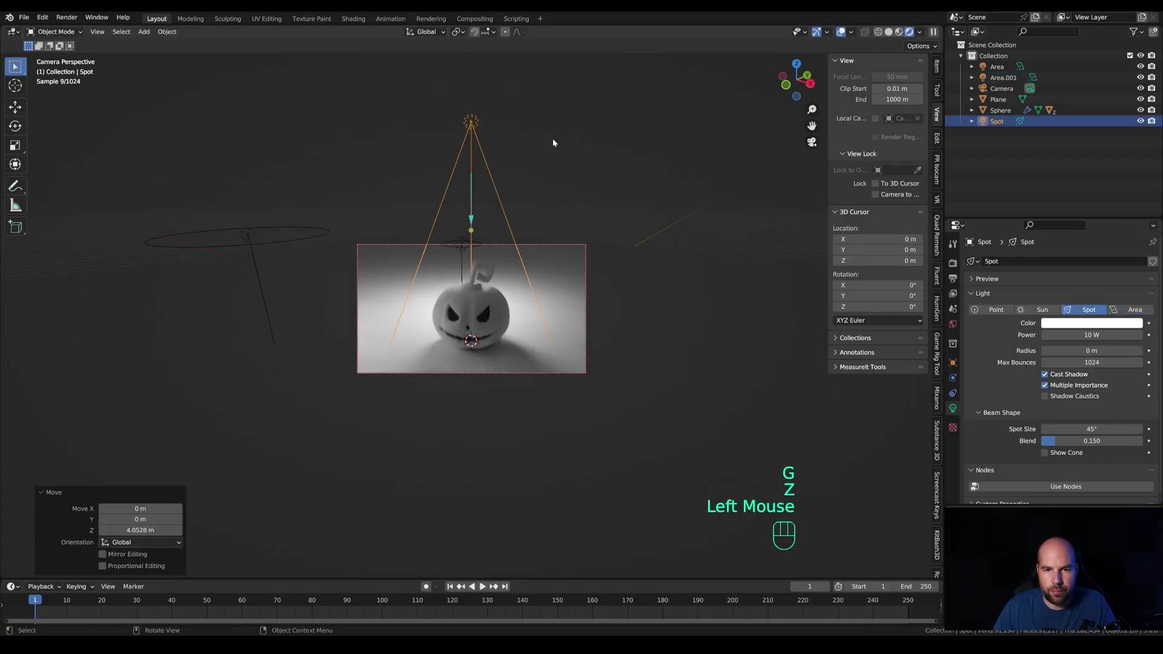
Step: Set the transform pivot point to the 3D Cursor
key("period")
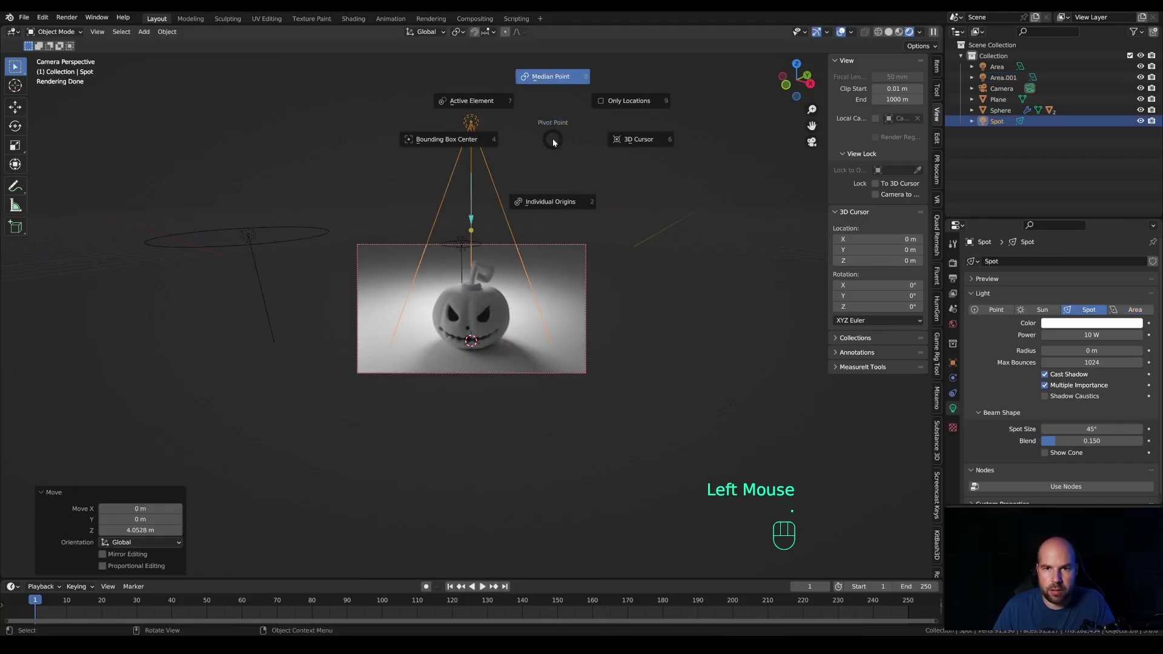
left_click(636, 143)
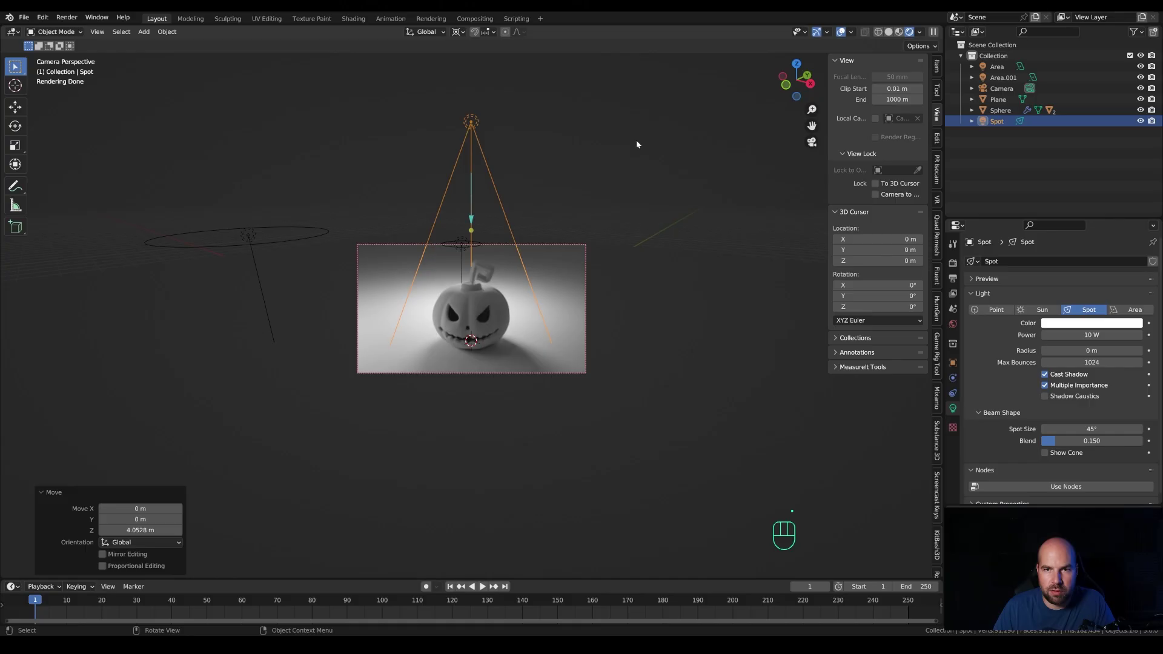
left_click(454, 33)
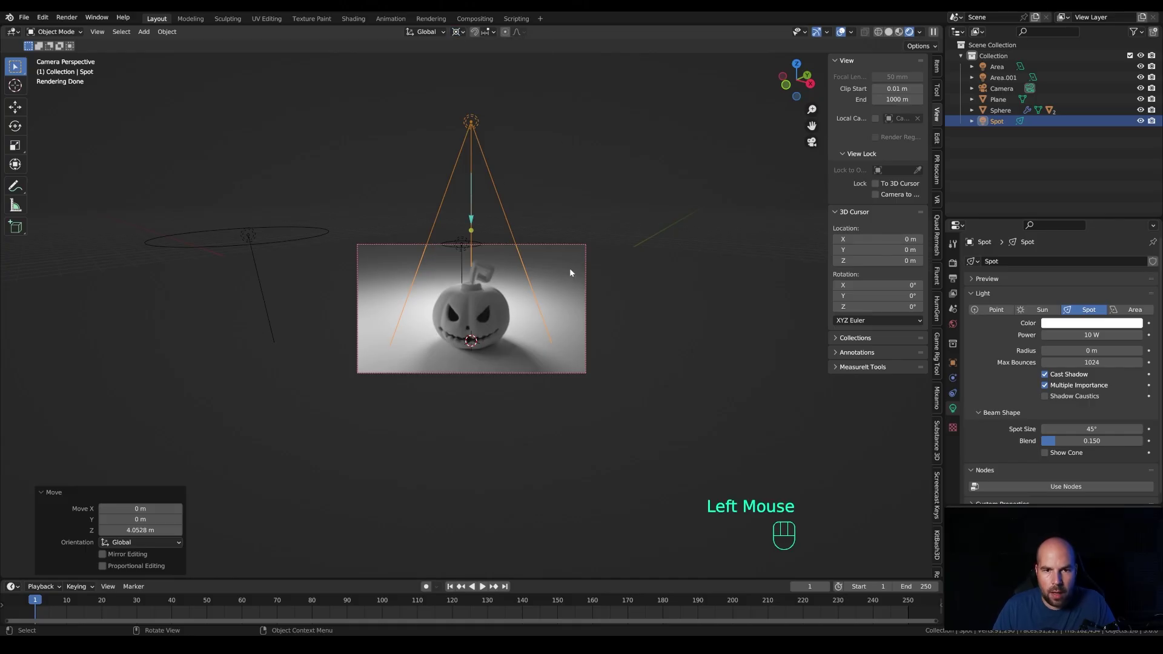
Step: Trackball-rotate the spot light around the 3D cursor by about 36.7° and 97.4°, swinging it to the pumpkin's side
mouse_move(569, 273)
middle_mouse_down()
mouse_move(653, 288)
mouse_move(582, 267)
middle_mouse_up()
scroll(582, 267, "down", 2)
key("r")
key("r")
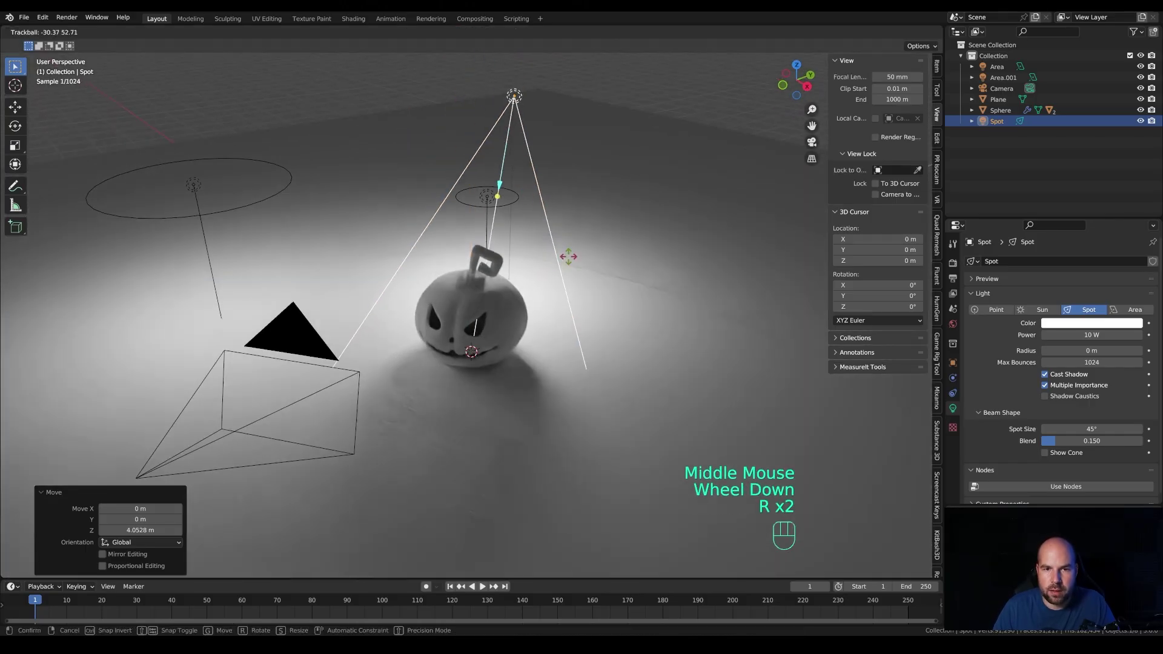
left_click(590, 292)
key("KP_0")
key("KP_1")
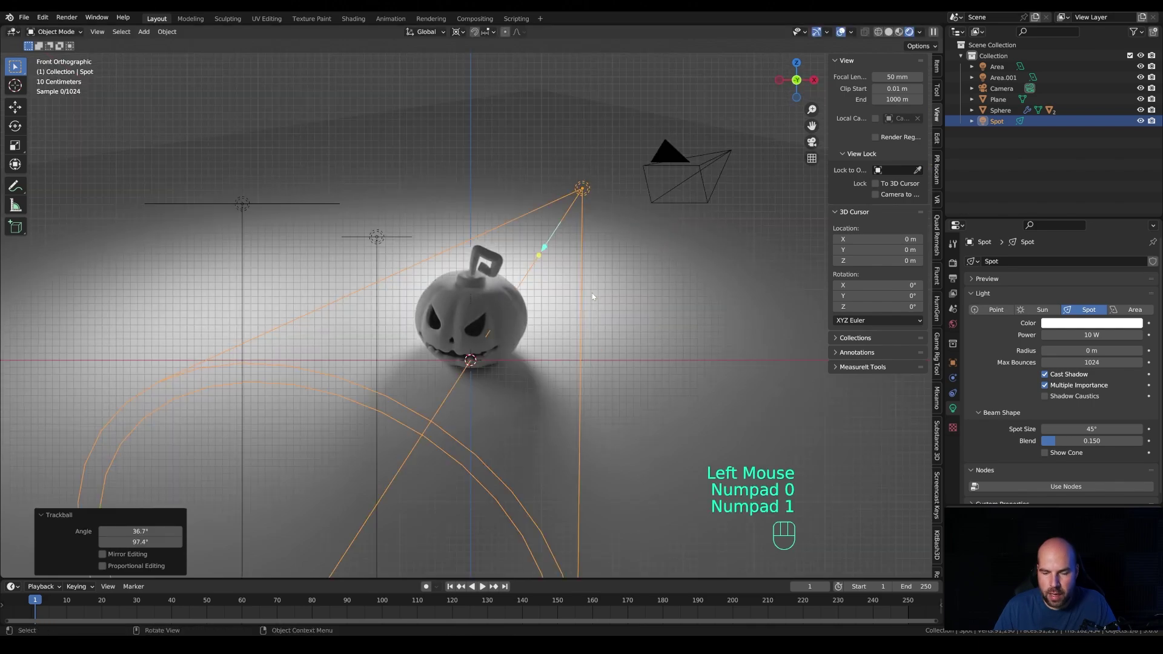
key("KP_0")
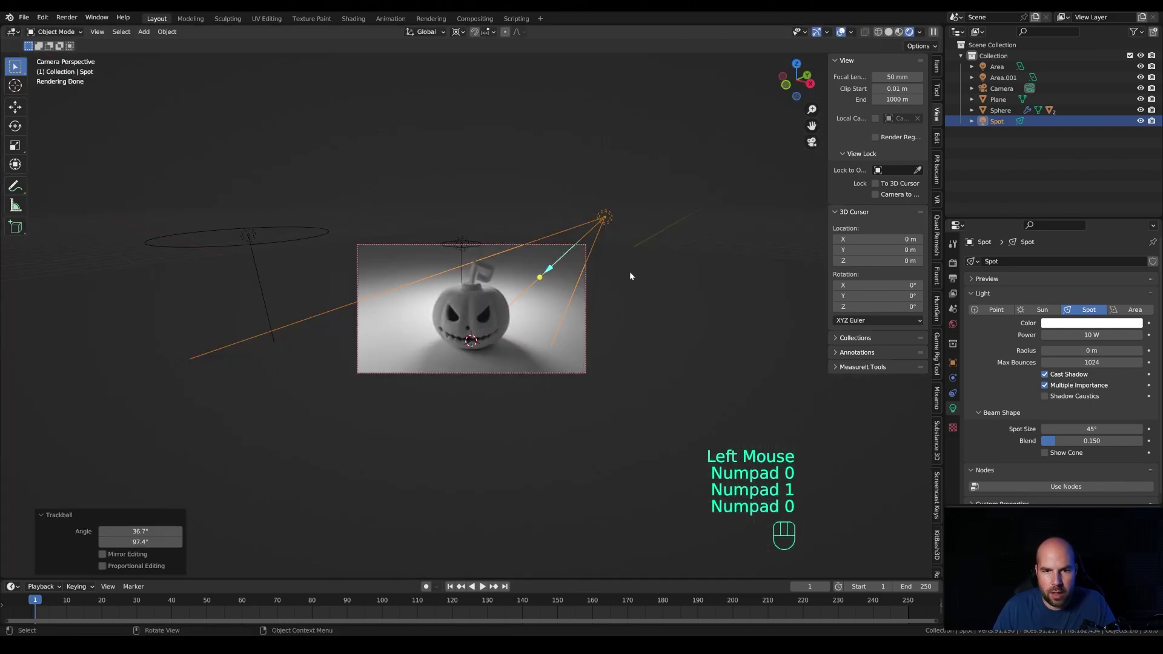
Step: Raise the spot light about 0.84 m along global Z and set its power to 1500 W
key("g")
key("z")
left_click(641, 241)
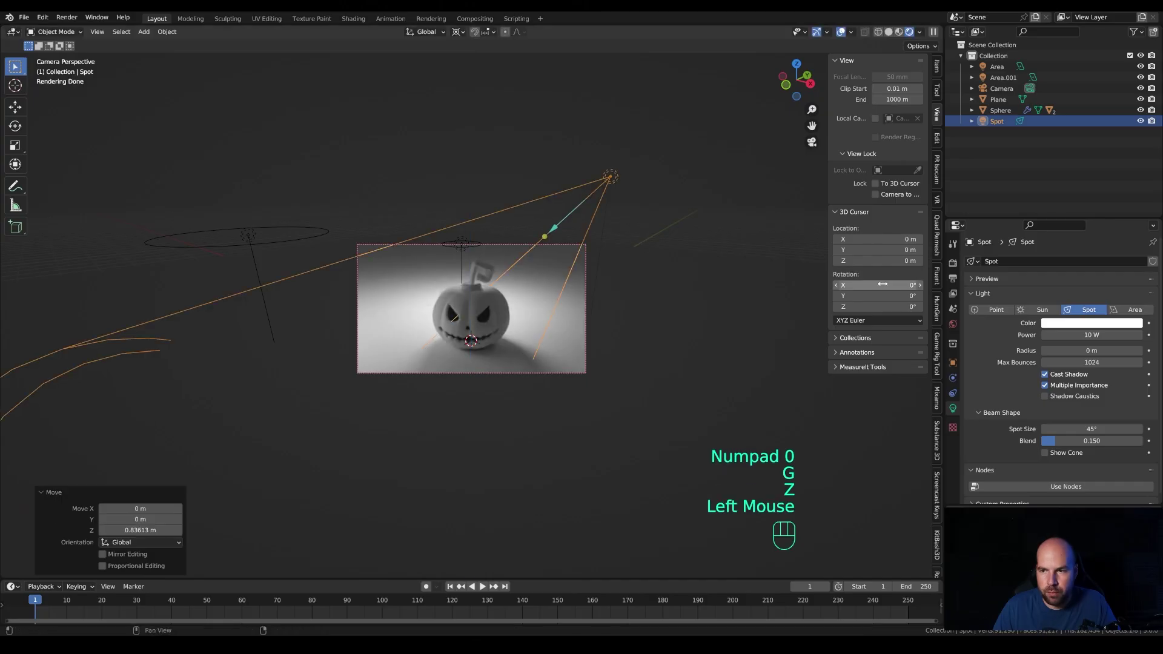
left_click(1091, 335)
type("1500")
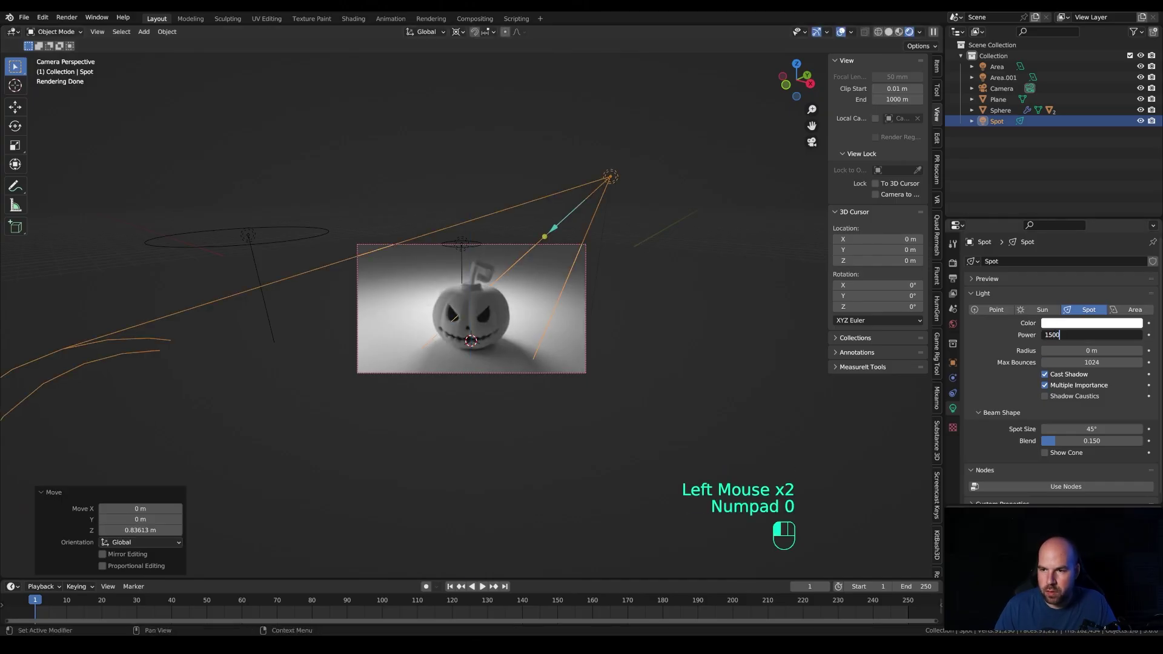
key("Return")
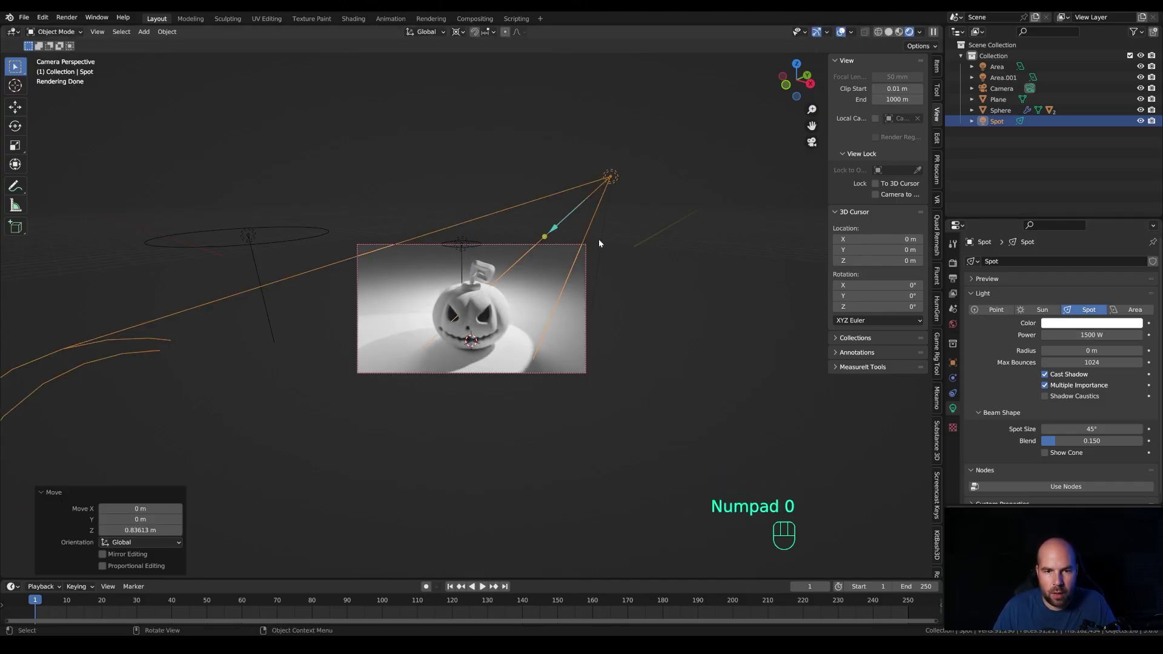
Step: Trackball-rotate the spot light by about -58.4° and 15.5° around the 3D cursor and raise it about 1.2 m along global Z
key("r")
key("r")
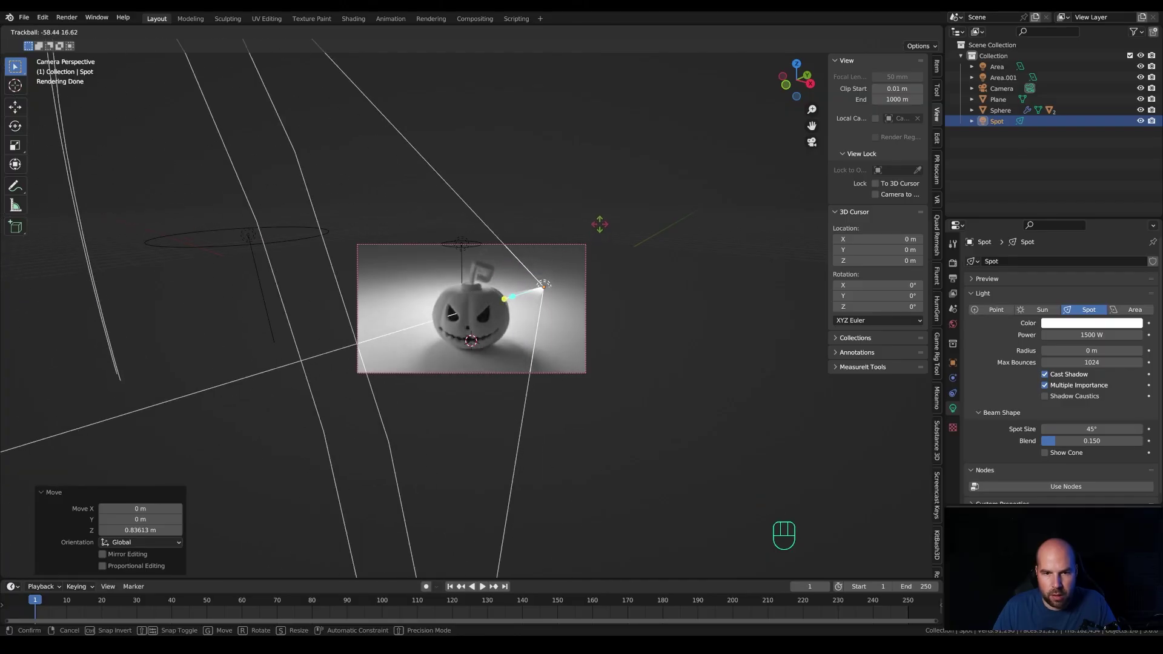
left_click(600, 225)
key("g")
key("z")
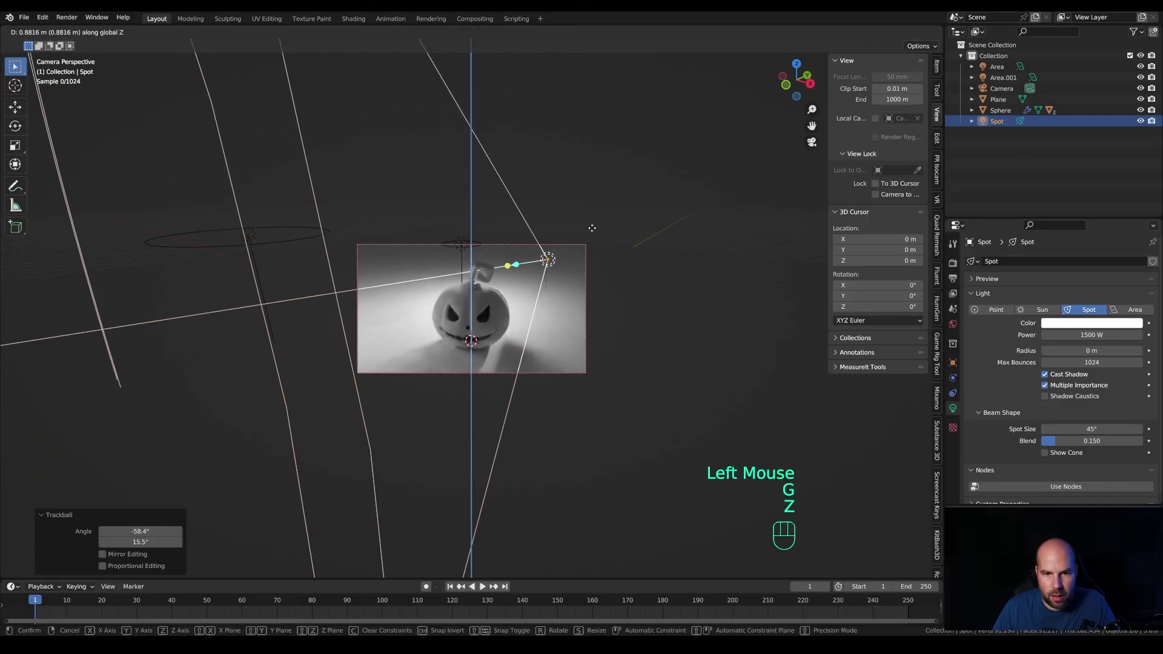
left_click(592, 223)
Step: Rotate the spot light a few degrees about global Z around the pumpkin
scroll(484, 295, "up", 3)
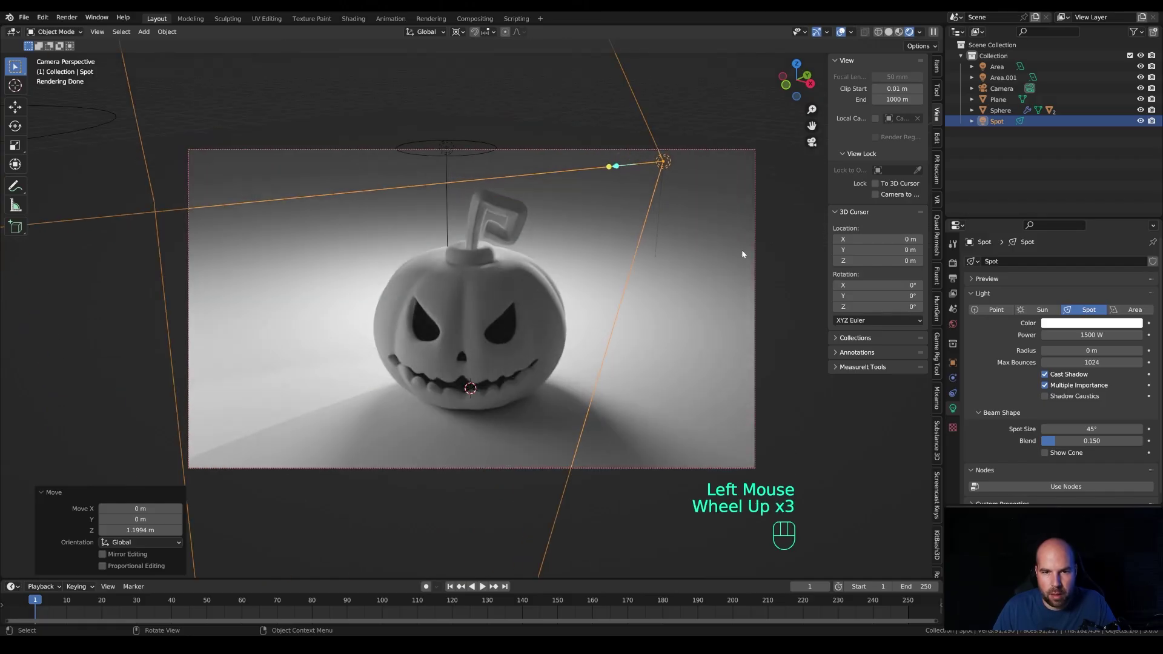
key("r")
key("z")
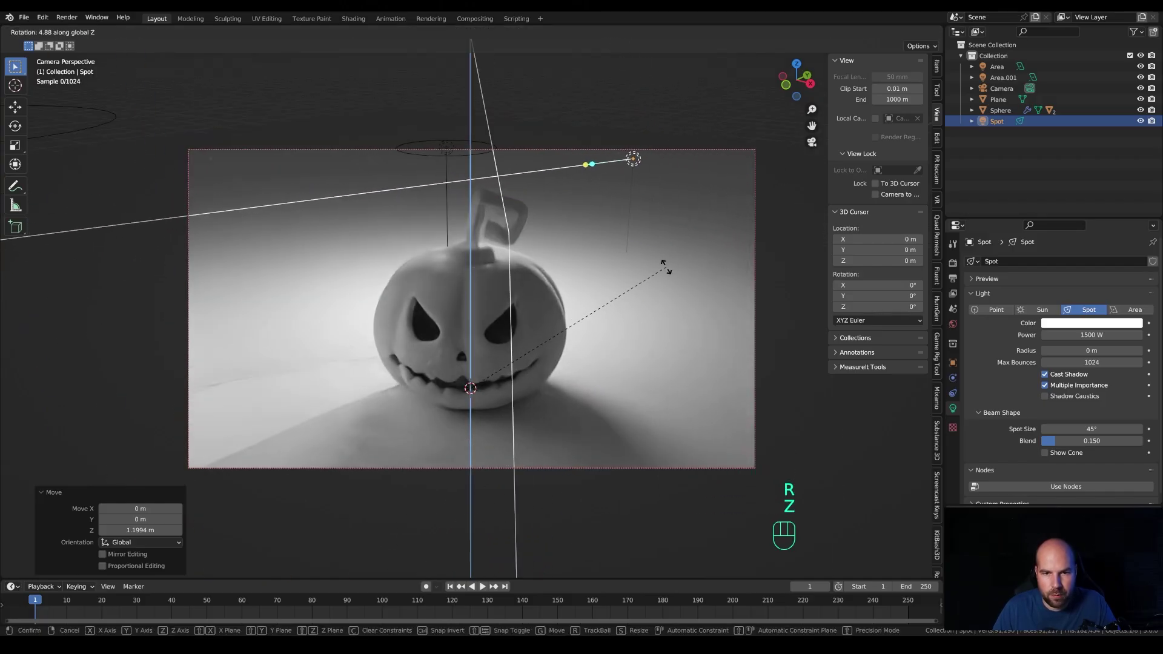
left_click(654, 280)
Step: Give the ground plane a new material with a dark purple base color: hue 0.699, saturation 0.544, value 0.034
left_click(642, 282)
scroll(641, 283, "down", 2)
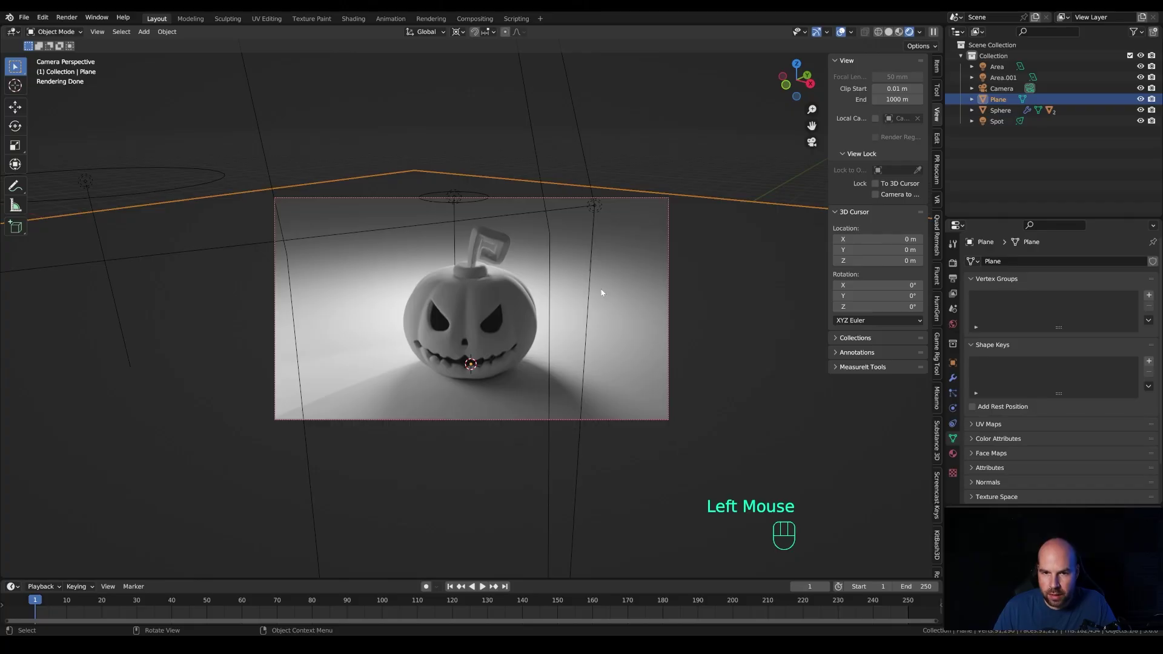
left_click(953, 453)
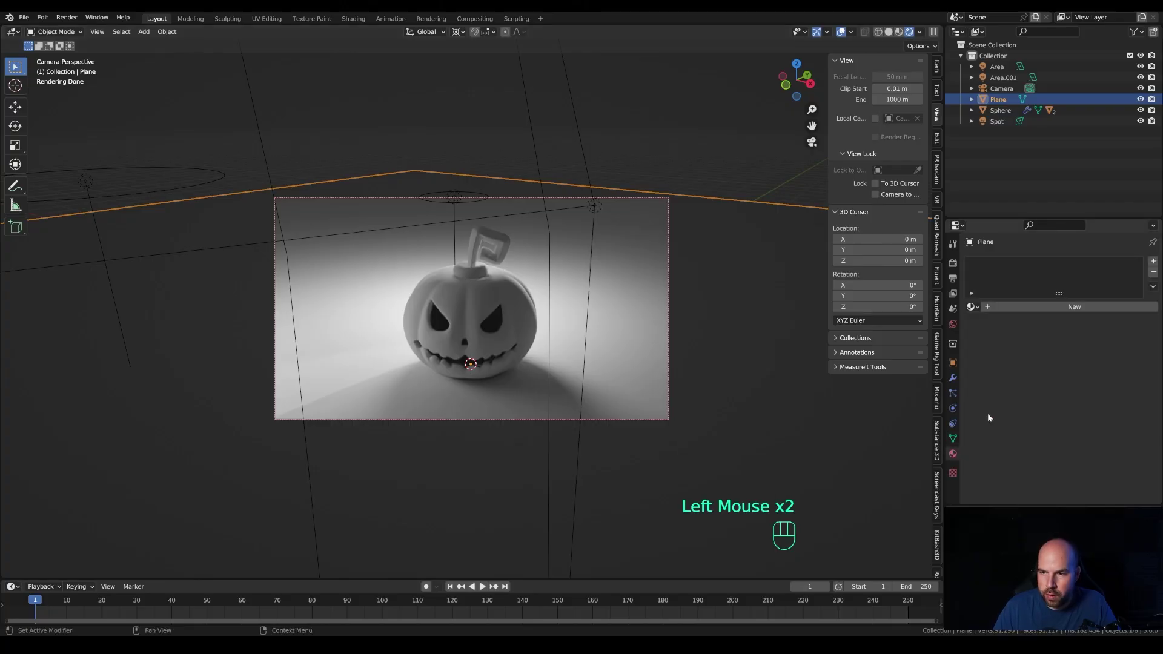
left_click(1046, 308)
left_click(1099, 400)
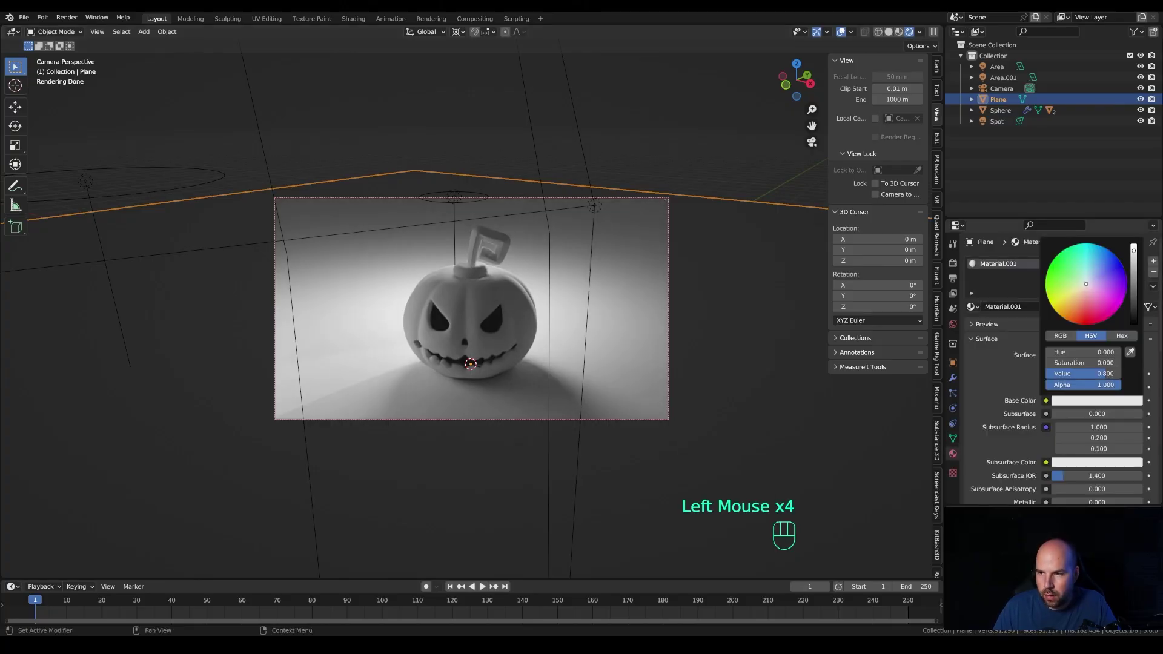
left_click_drag(1133, 250, 1133, 308)
left_click_drag(1095, 264, 1099, 280)
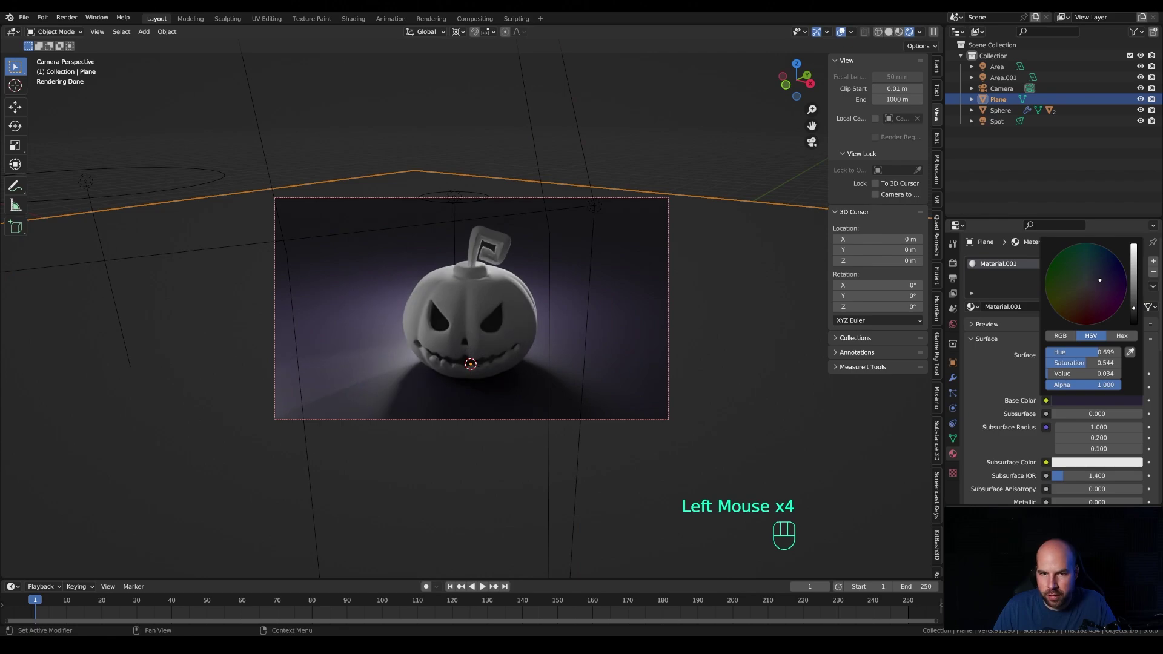
Step: Give the pumpkin body a new material with an orange base color and roughness of about 0.807
left_click(466, 315)
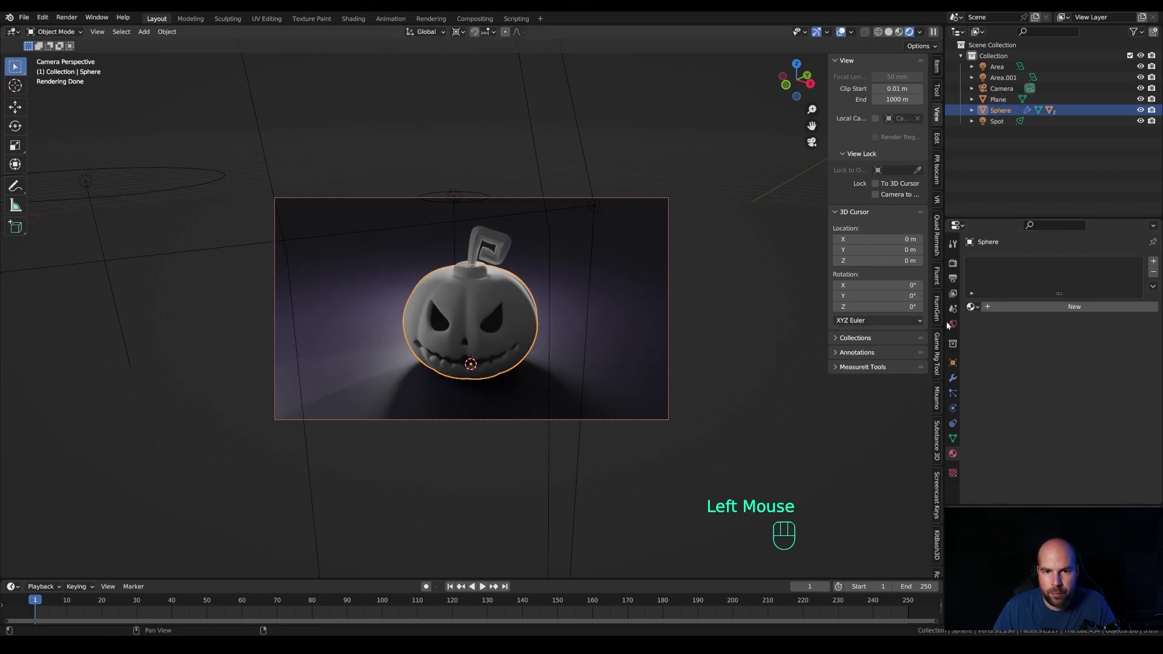
left_click(1085, 307)
left_click(1085, 400)
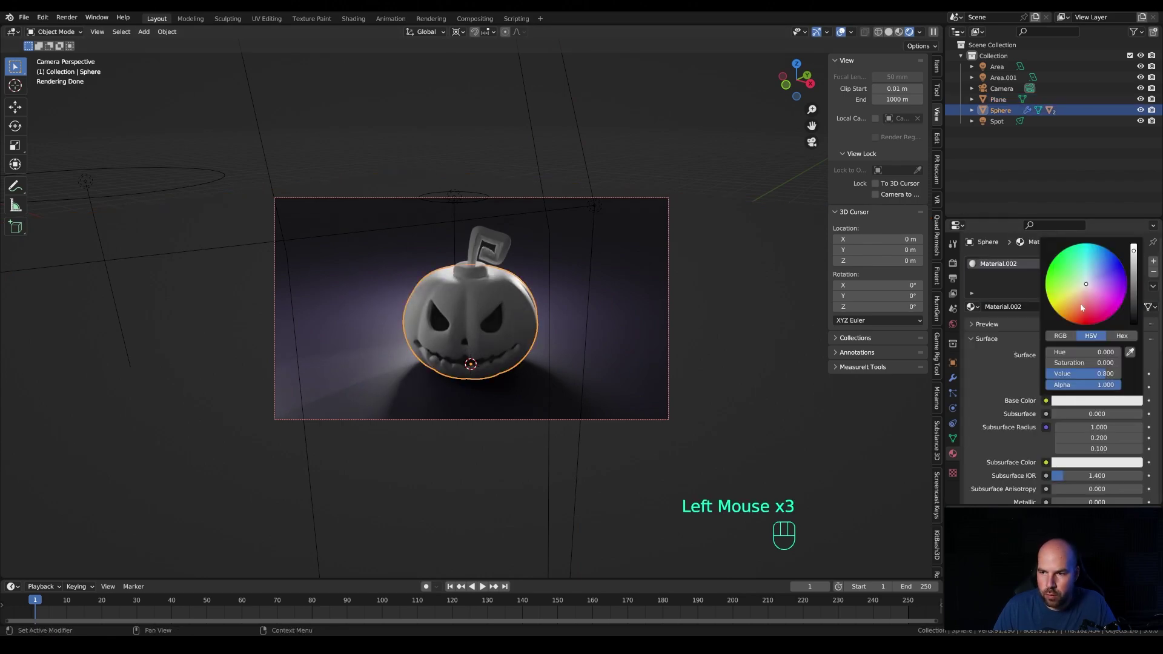
left_click(1078, 312)
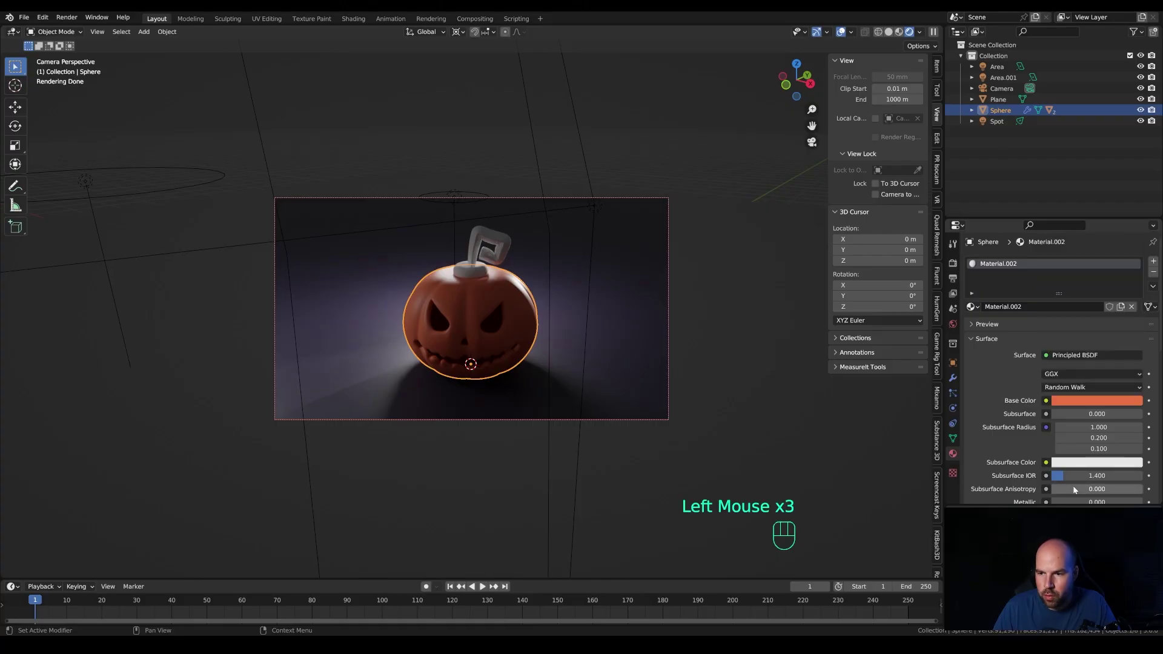
scroll(1091, 485, "down", 2)
left_click(472, 254)
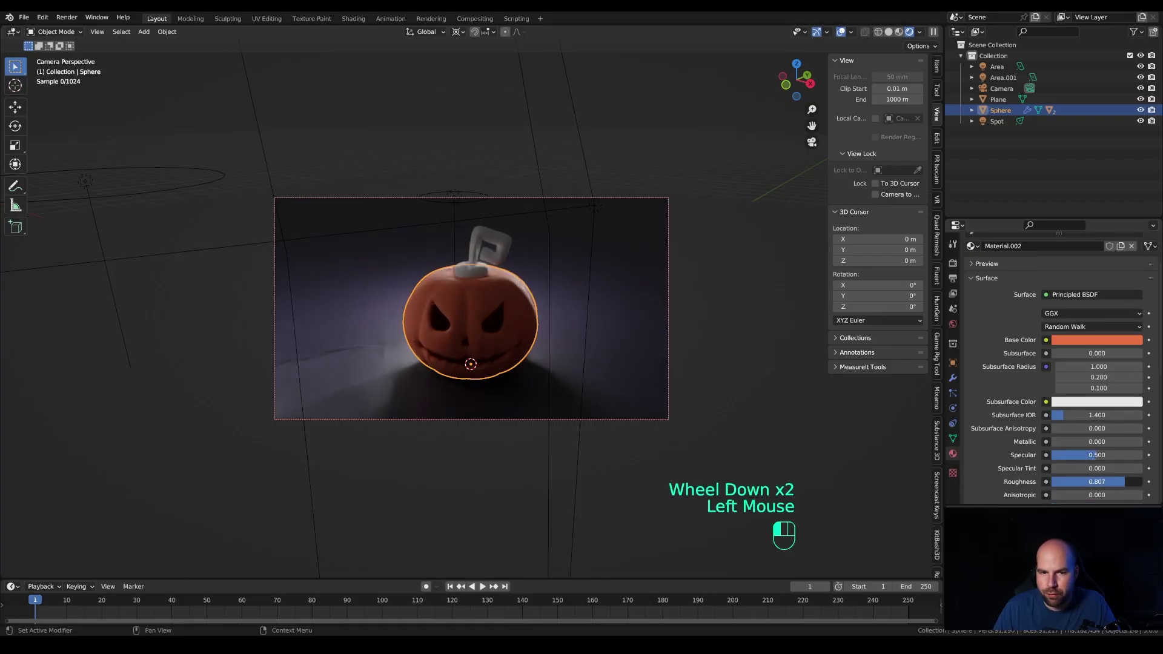
Step: Give the stem's base ring a new yellow-green material with hue 0.214, saturation 0.643 and roughness 1.000
left_click(467, 266)
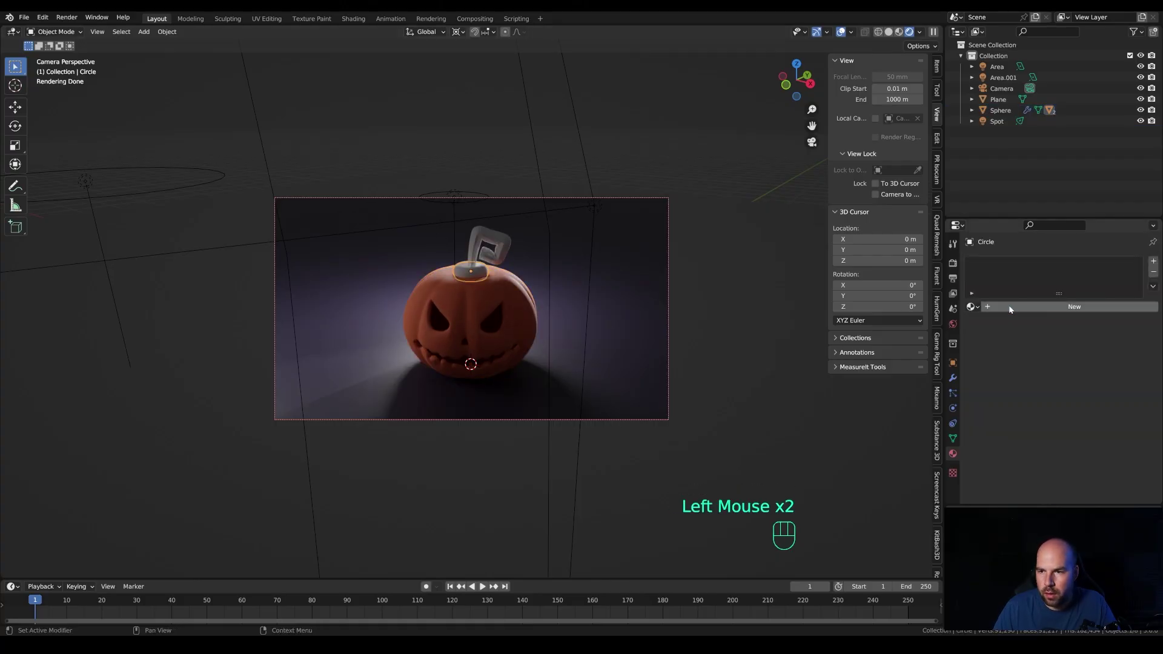
left_click(1074, 306)
left_click(1095, 402)
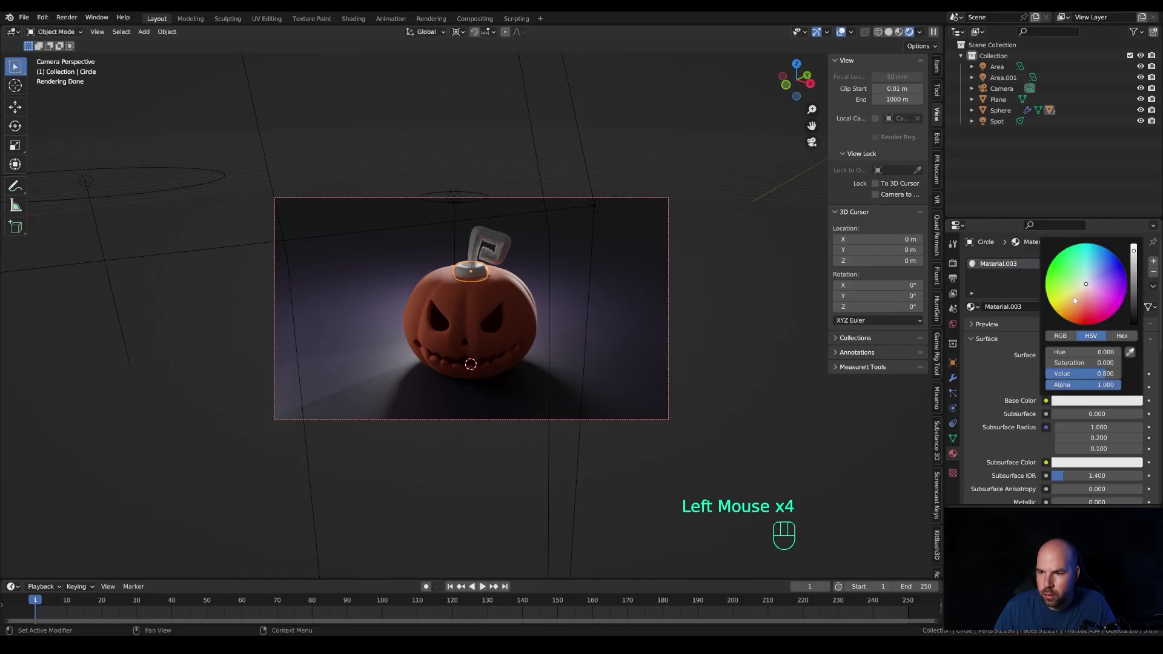
left_click_drag(1078, 285, 1070, 289)
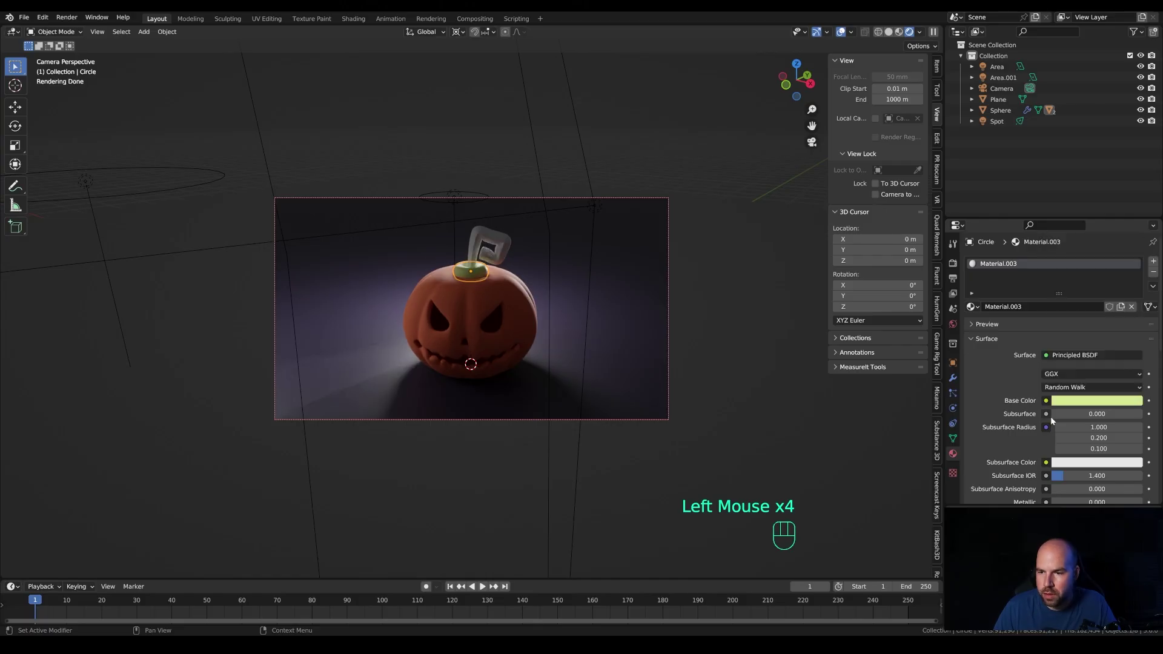
scroll(1060, 442, "down", 1)
left_click_drag(1067, 466, 1067, 467)
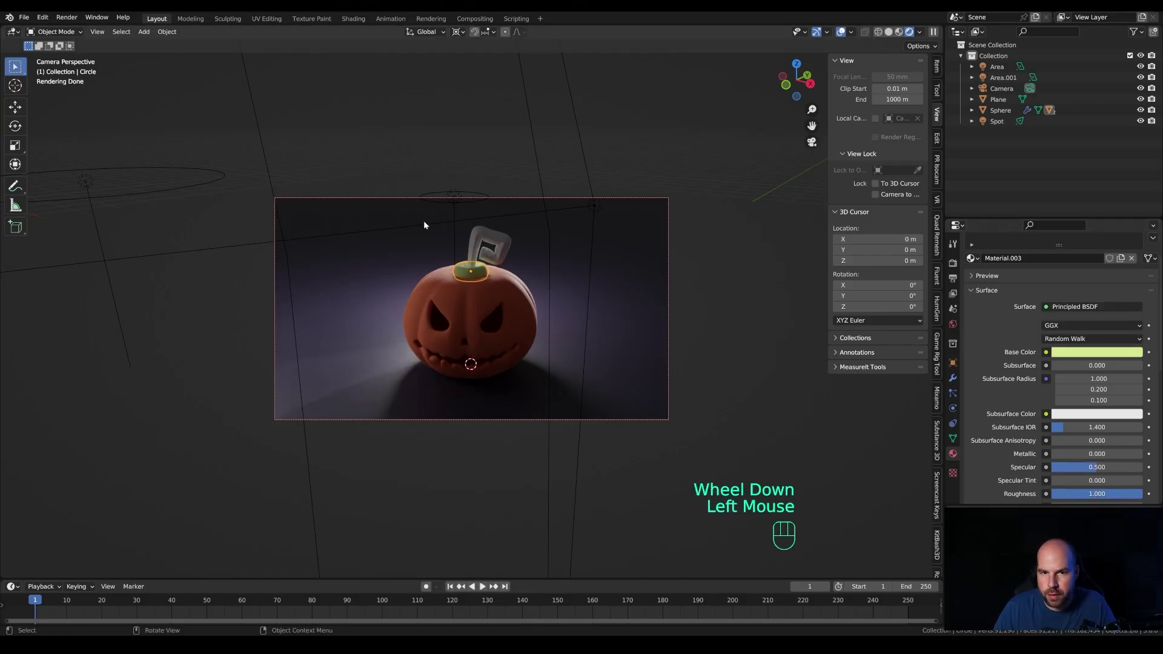
Step: Assign Material.003 to the curled stem and darken its base color to a value of about 0.508
left_click(481, 245)
left_click(973, 306)
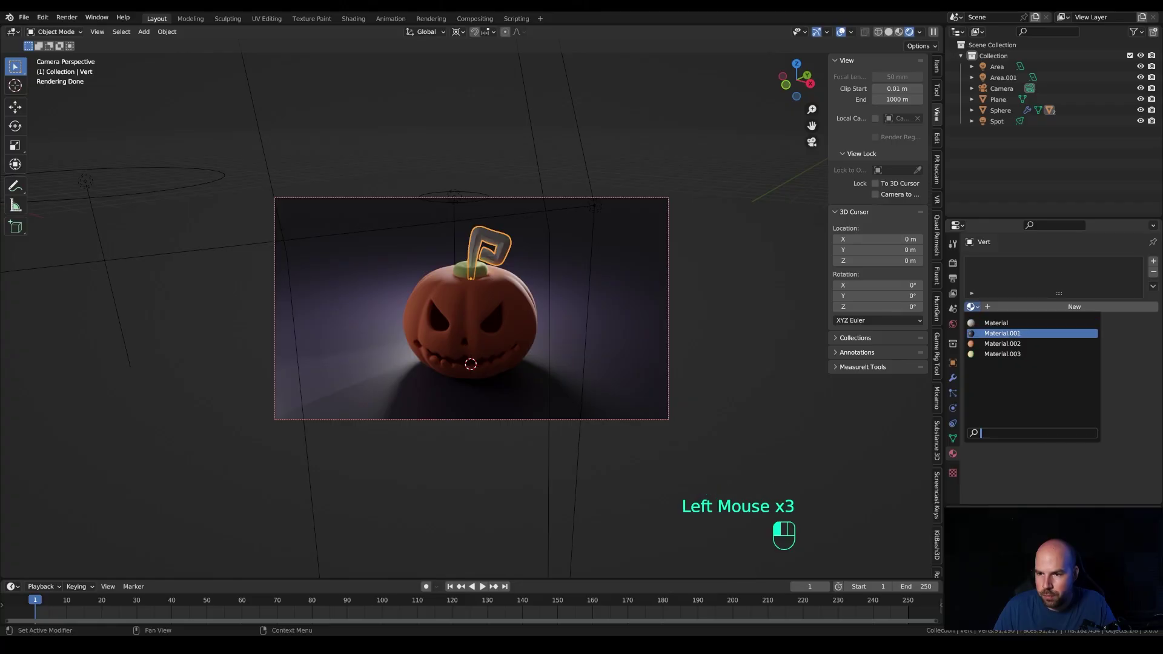
left_click(1000, 354)
left_click(1073, 401)
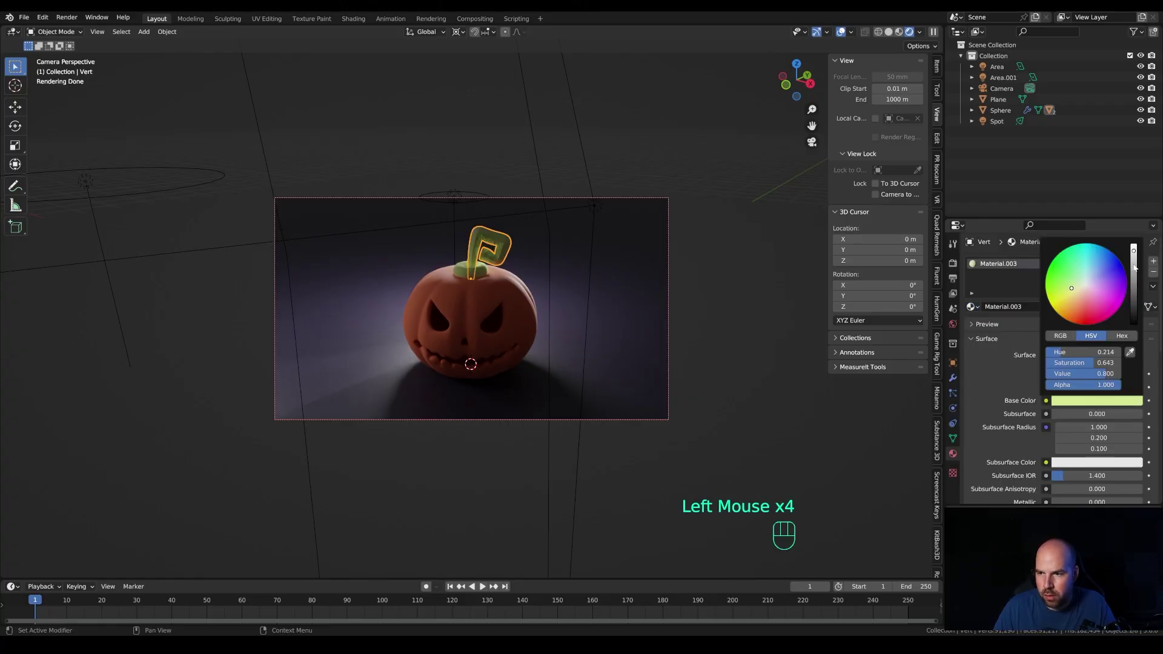
mouse_move(1133, 248)
left_mouse_down()
mouse_move(1134, 281)
mouse_move(1134, 264)
left_mouse_up()
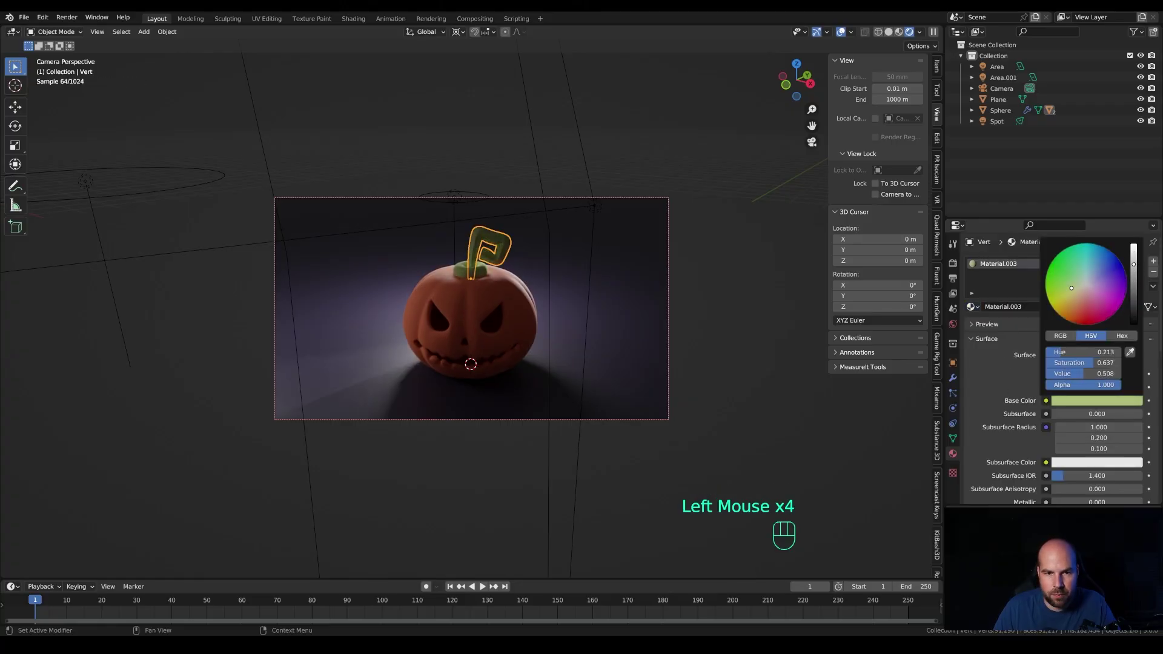
Step: Set the spot light's radius to 0.28 m and raise the light about 0.3 m along global Z
left_click(593, 206)
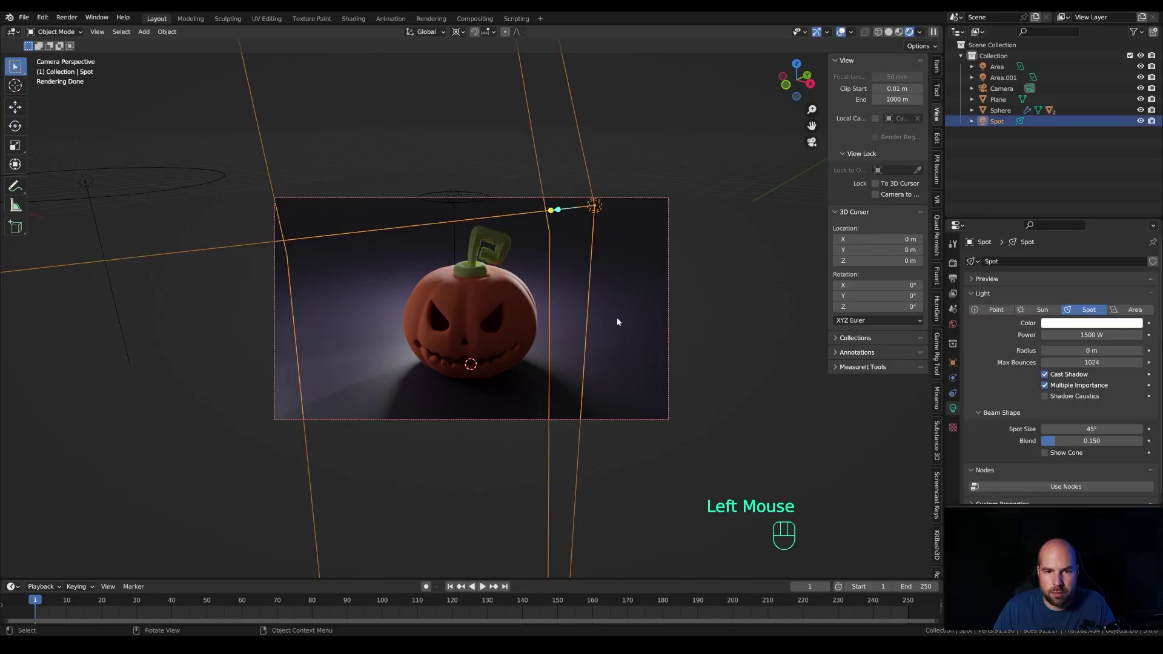
left_click_drag(1091, 350, 1109, 350)
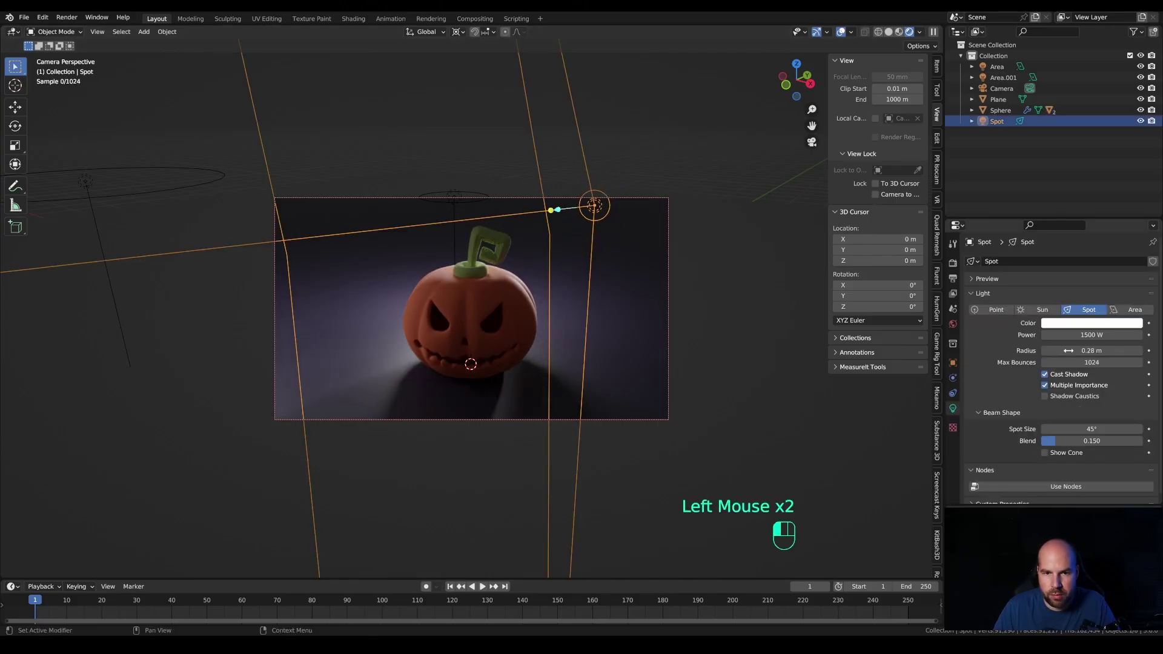
key("g")
key("z")
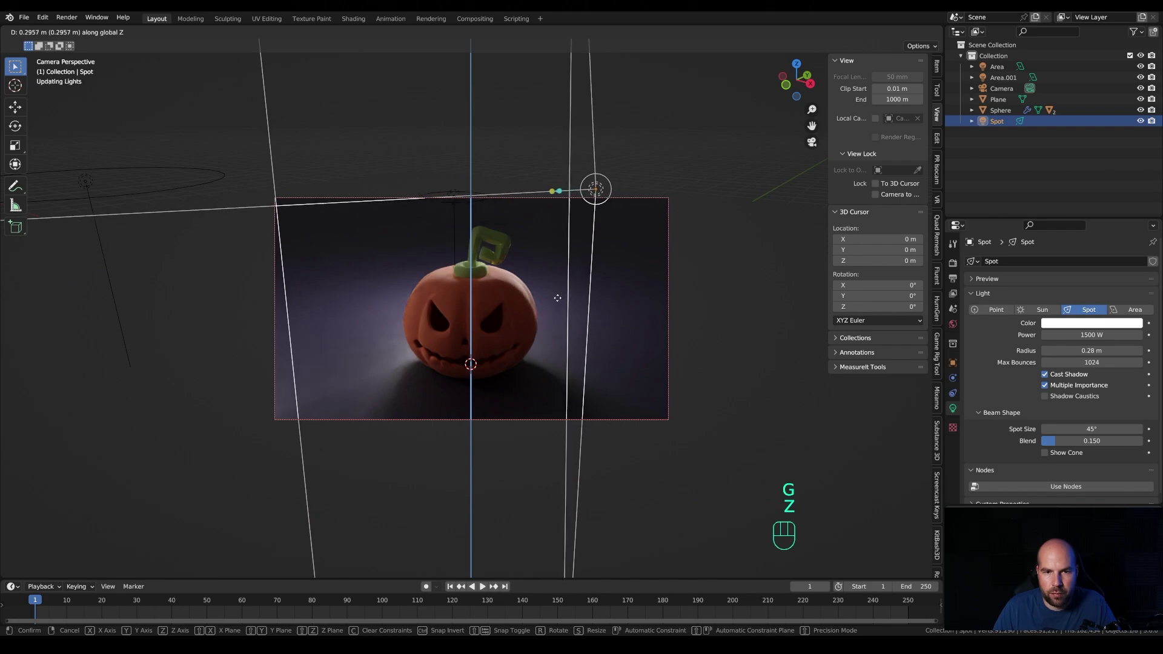
left_click(464, 315)
Step: Rotate the spot light about -5.42° around global Z and trackball-rotate it by about -7.45° and 5.16°
key("r")
key("z")
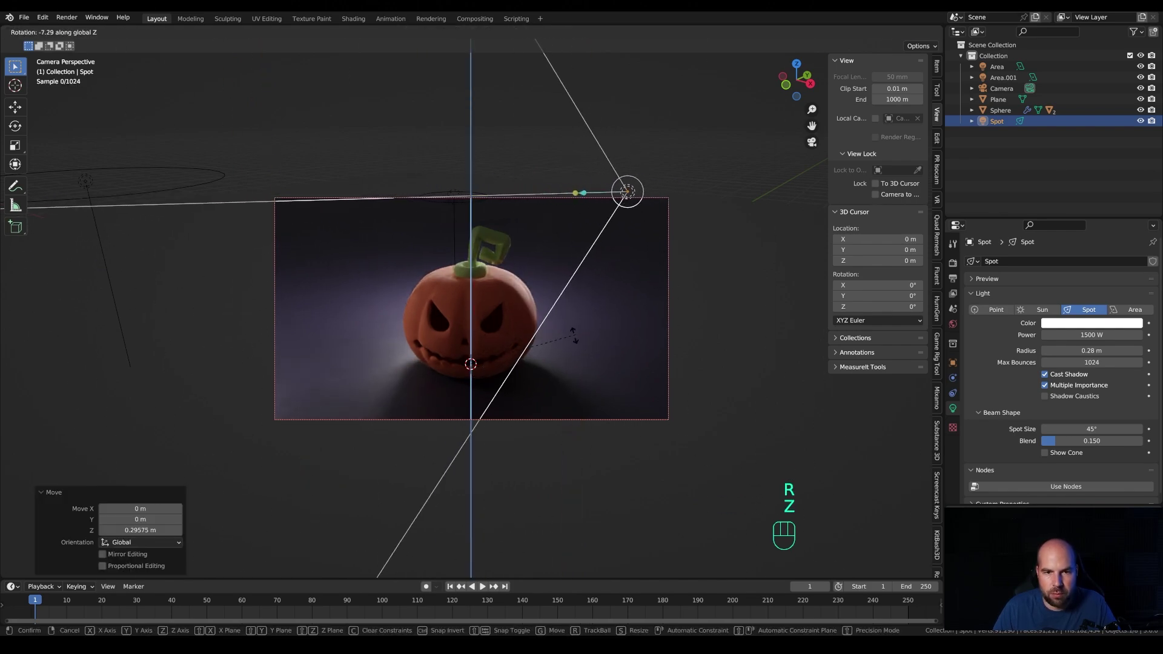
left_click(695, 219)
key("r")
key("r")
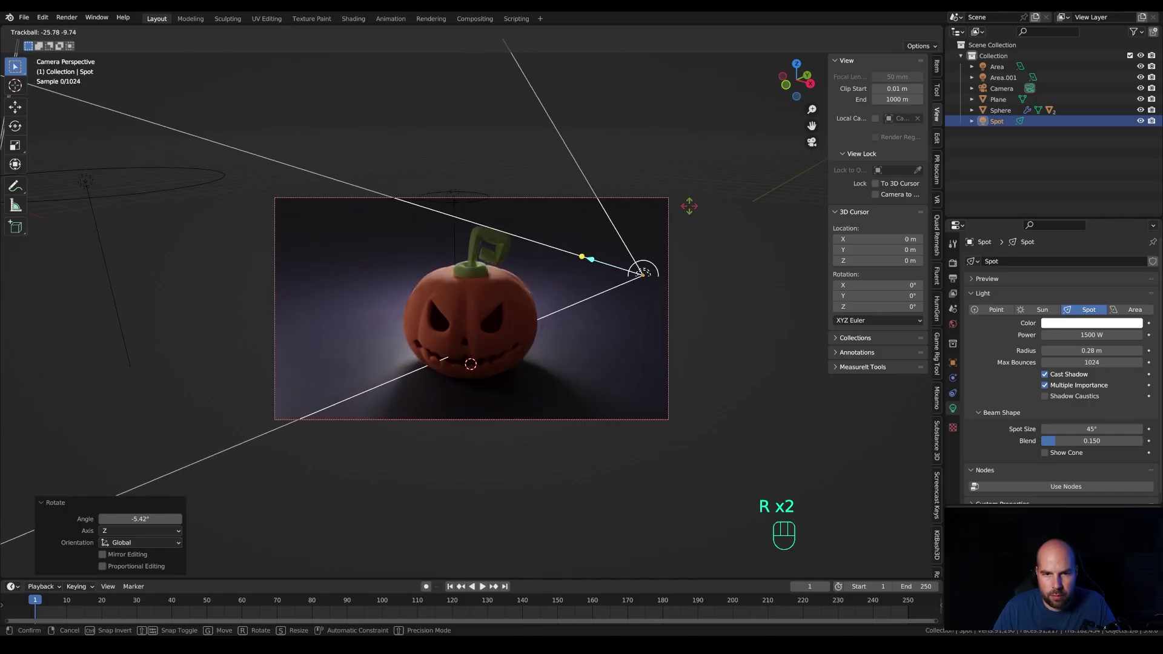
left_click(690, 209)
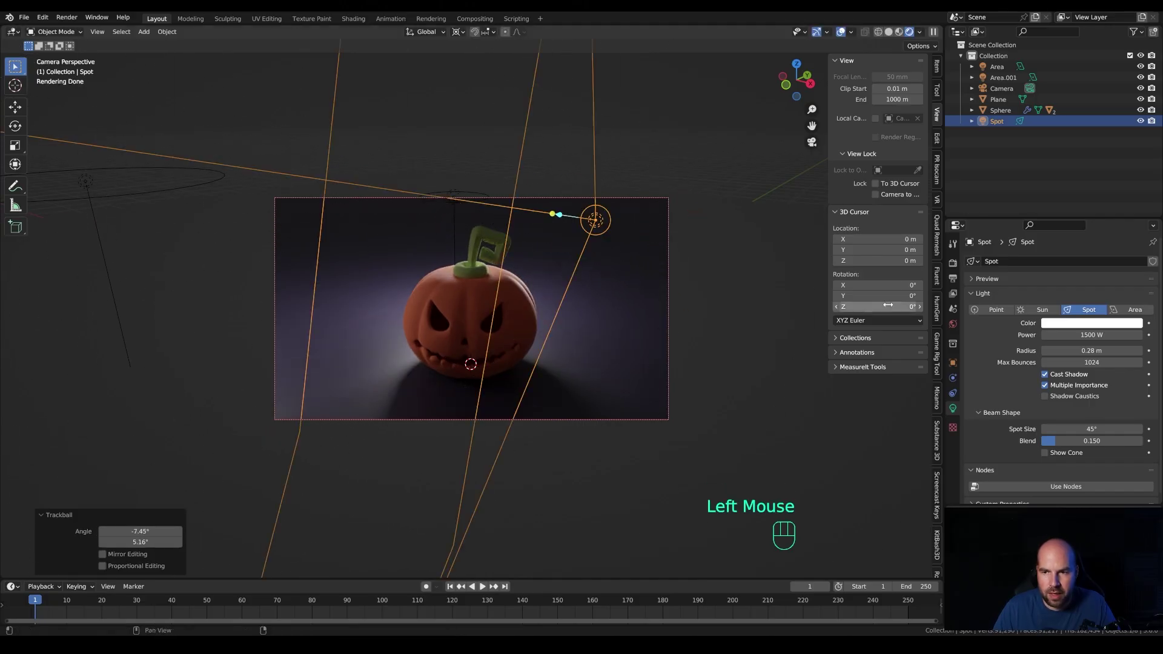
Step: Tint the spot light orange with hue 0.046 and saturation 0.909, and set its power to 3000 W
left_click(147, 195)
left_click(594, 222)
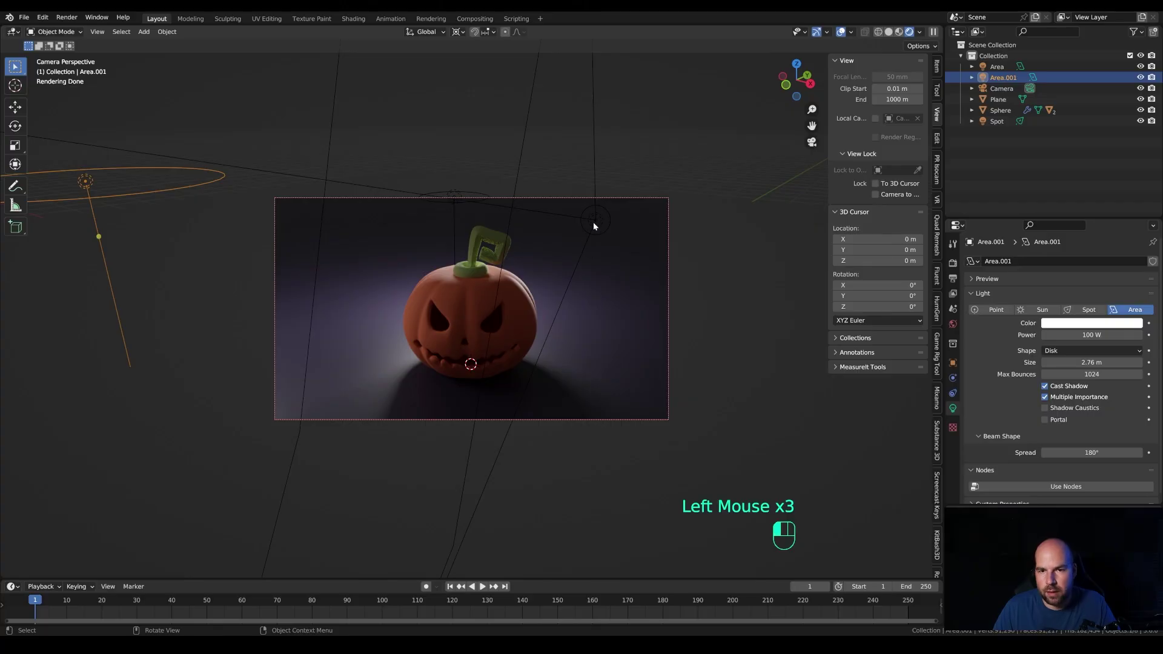
left_click(1084, 323)
left_click_drag(1086, 217, 1074, 242)
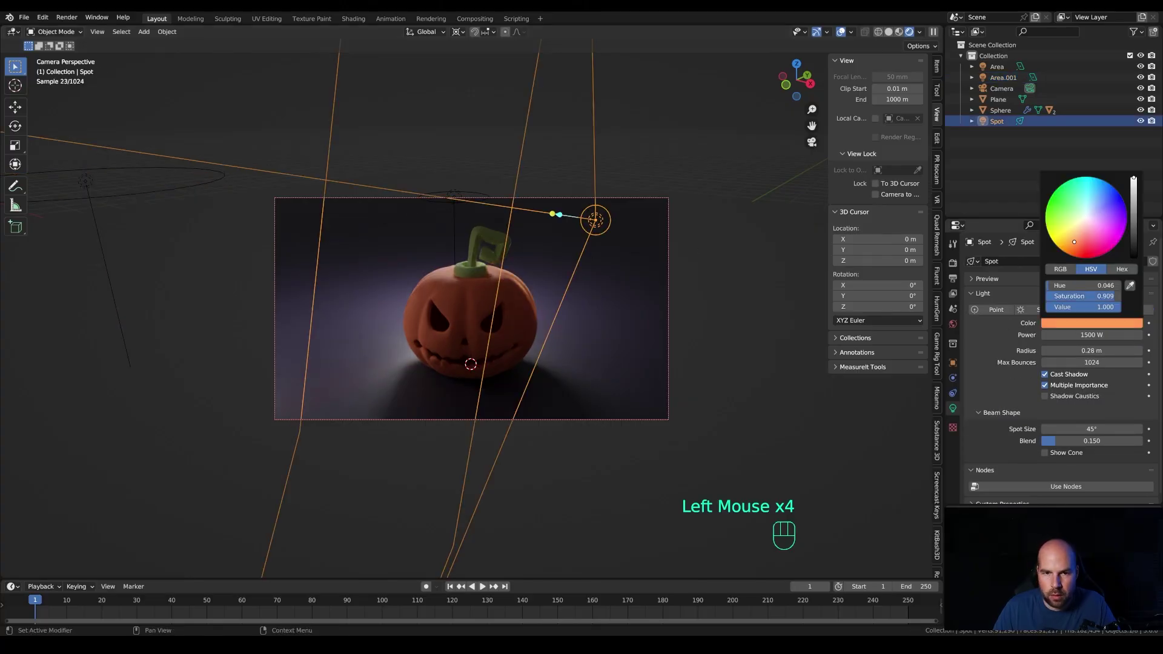
left_click(1090, 335)
type("3000")
key("Return")
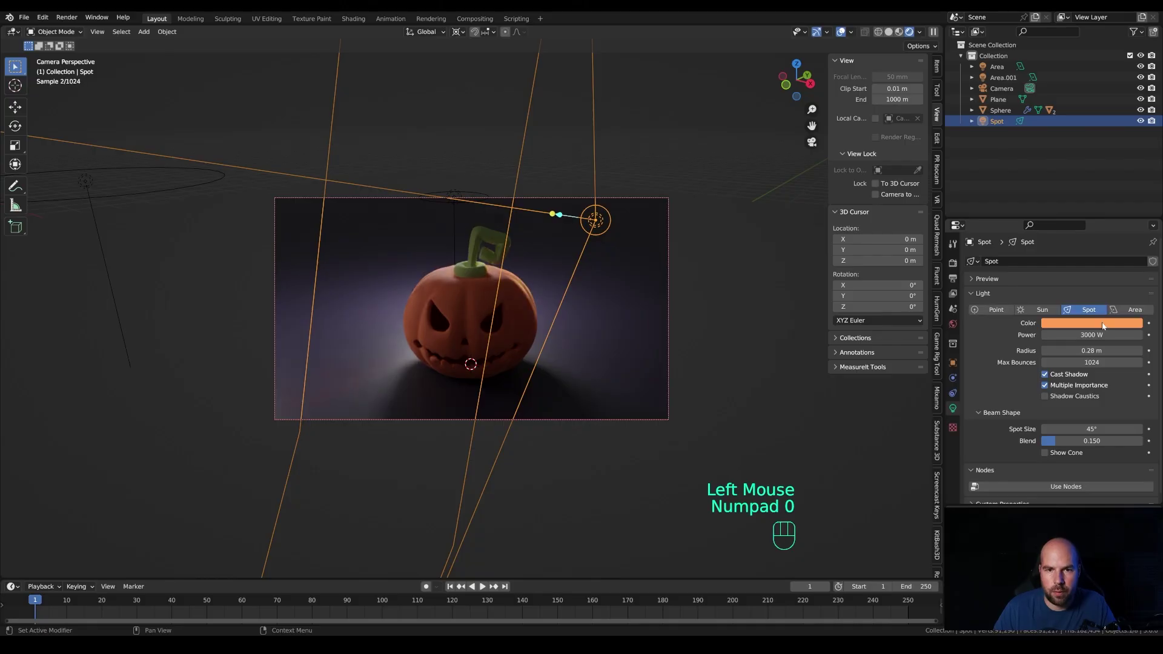
Step: Set the roughness of the ground plane's material to 1.0
left_click(629, 283)
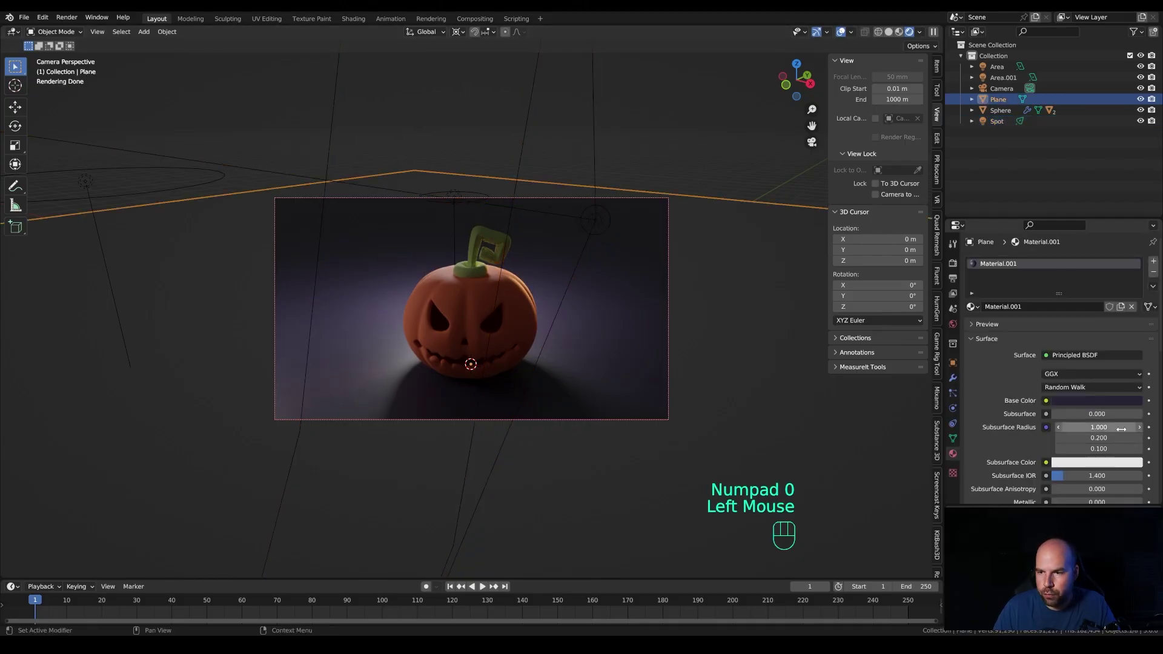
scroll(1030, 460, "down", 2)
left_click_drag(1096, 481, 1143, 482)
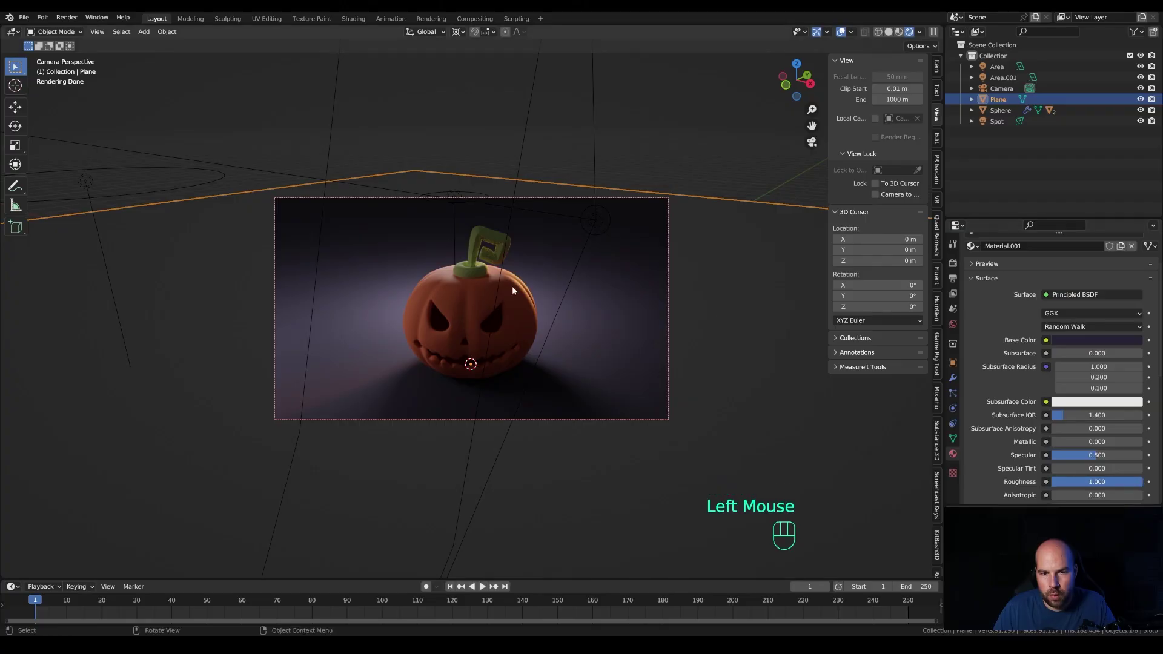
Step: Move the area light beside the pumpkin horizontally about 1 m in X and 0.14 m in Y, and shrink its disk to 1.38 m
left_click(104, 181)
key("g")
key("shift+z")
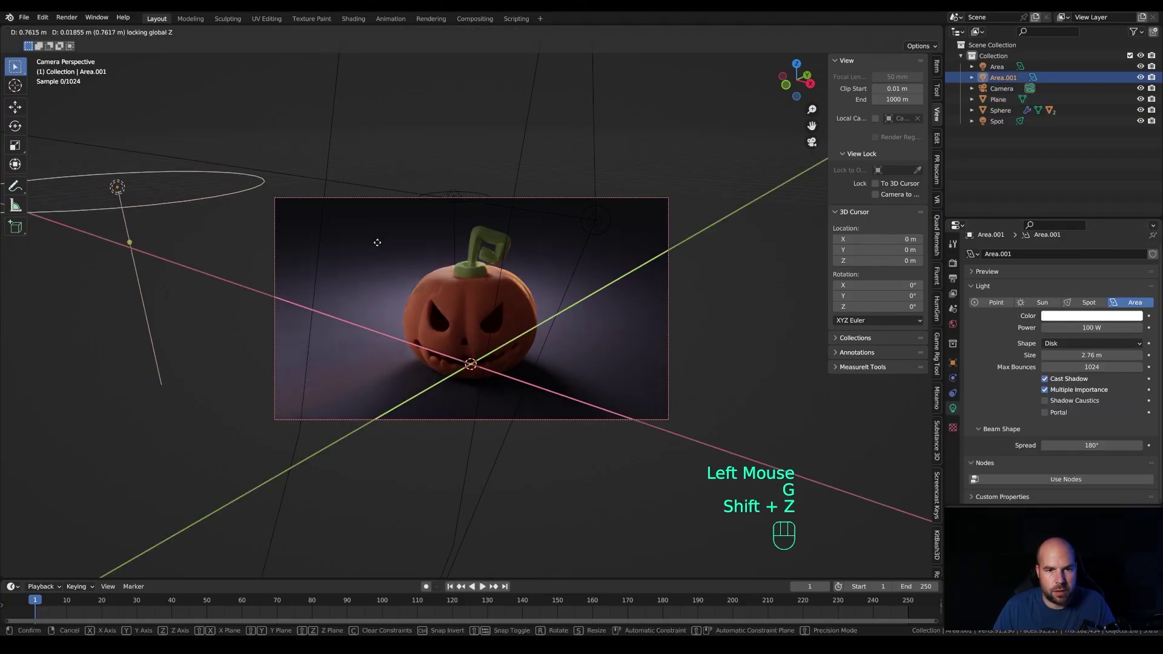
left_click(363, 236)
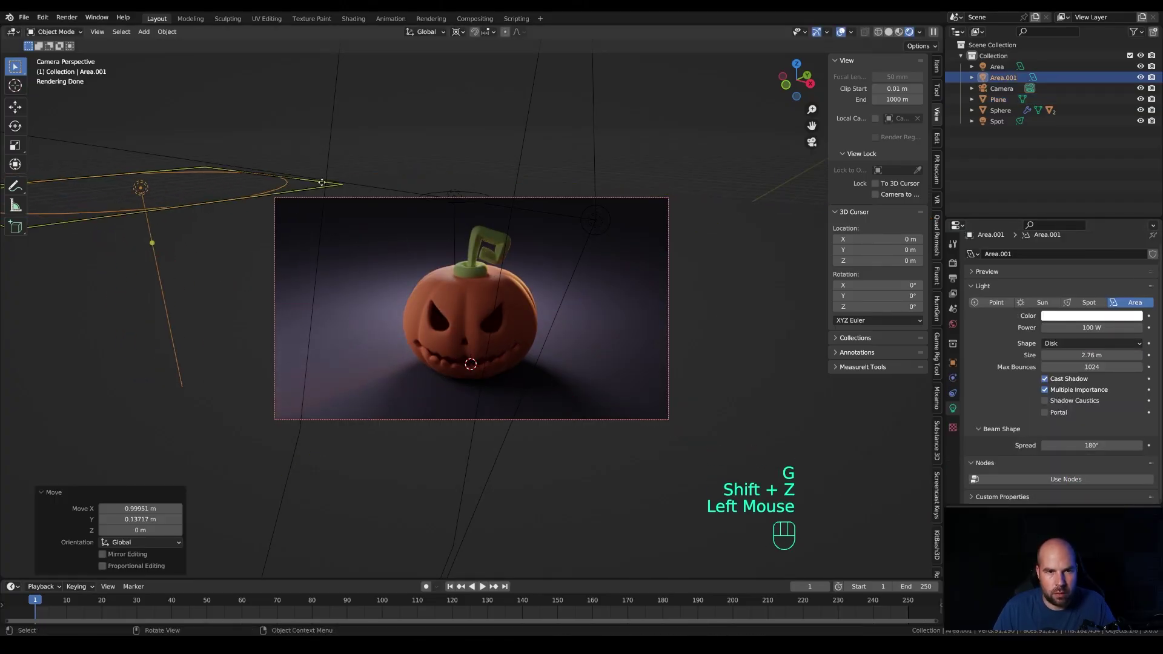
left_click_drag(320, 184, 272, 209)
Step: Tint the area light above and behind the pumpkin light cyan
left_click(454, 196)
key("g")
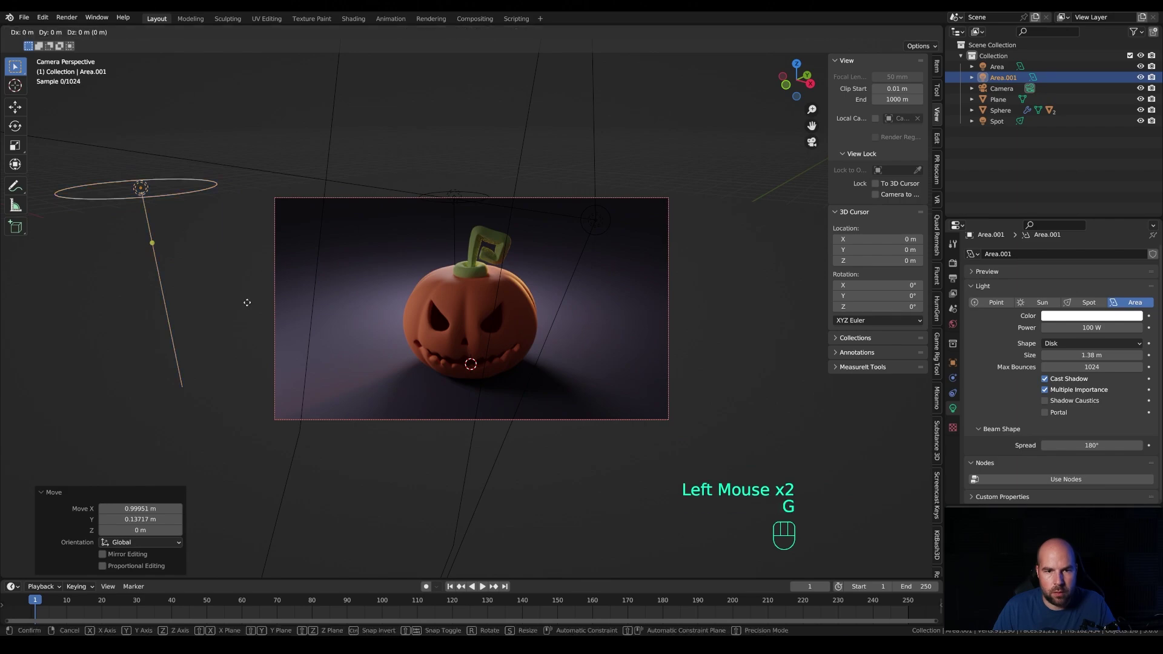
left_click(1098, 315)
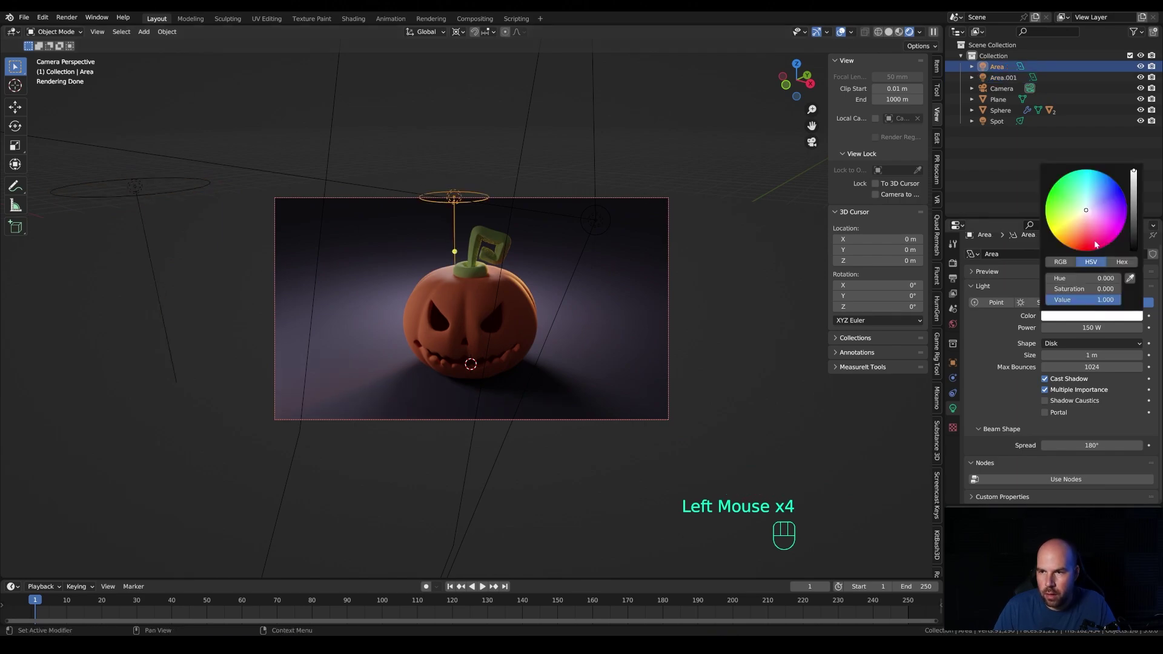
left_click_drag(1086, 210, 1087, 191)
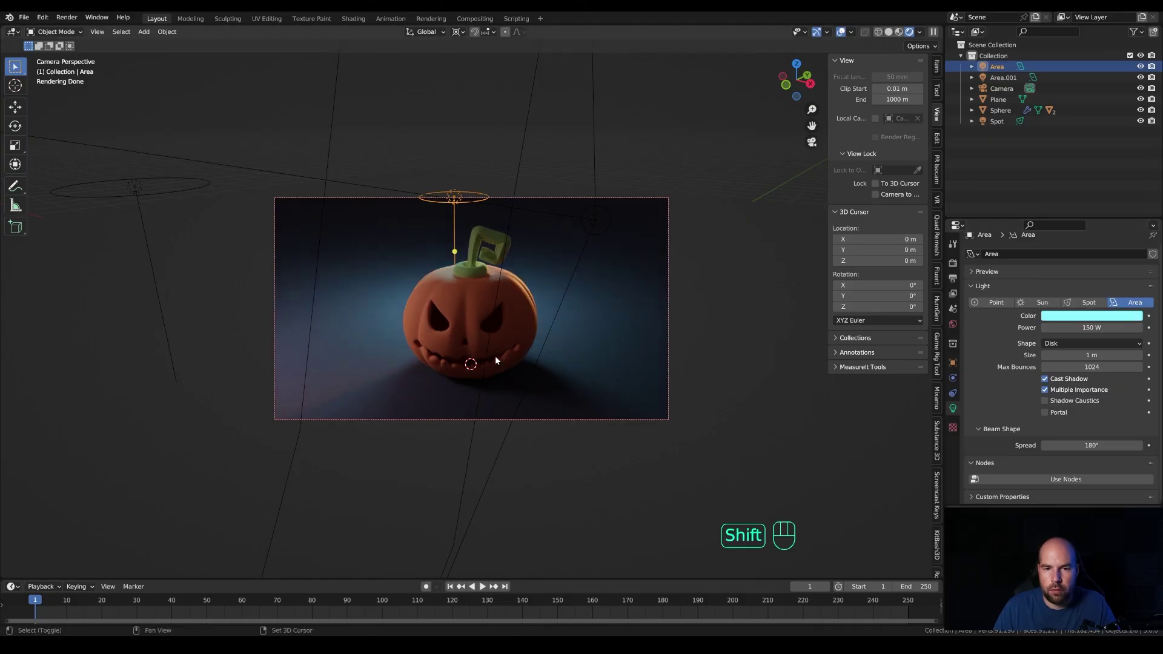
Step: Add a point light, raise it about 0.5 m along Z inside the pumpkin, and increase its power
key("shift+a")
mouse_move(495, 359)
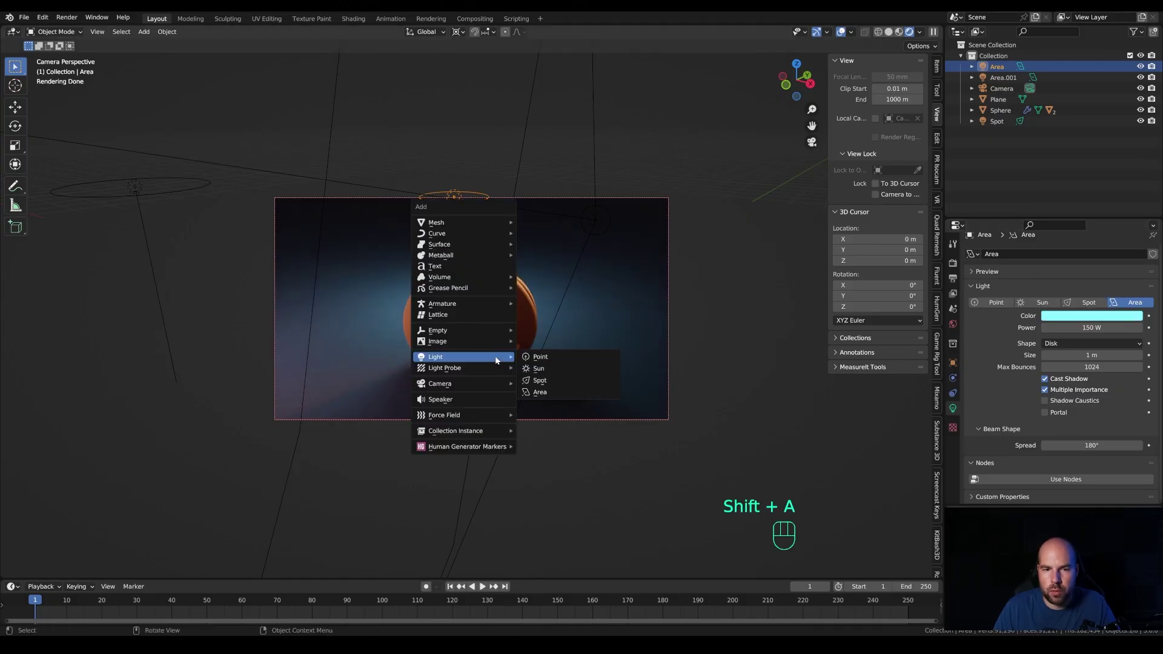
left_click(576, 360)
key("g")
key("z")
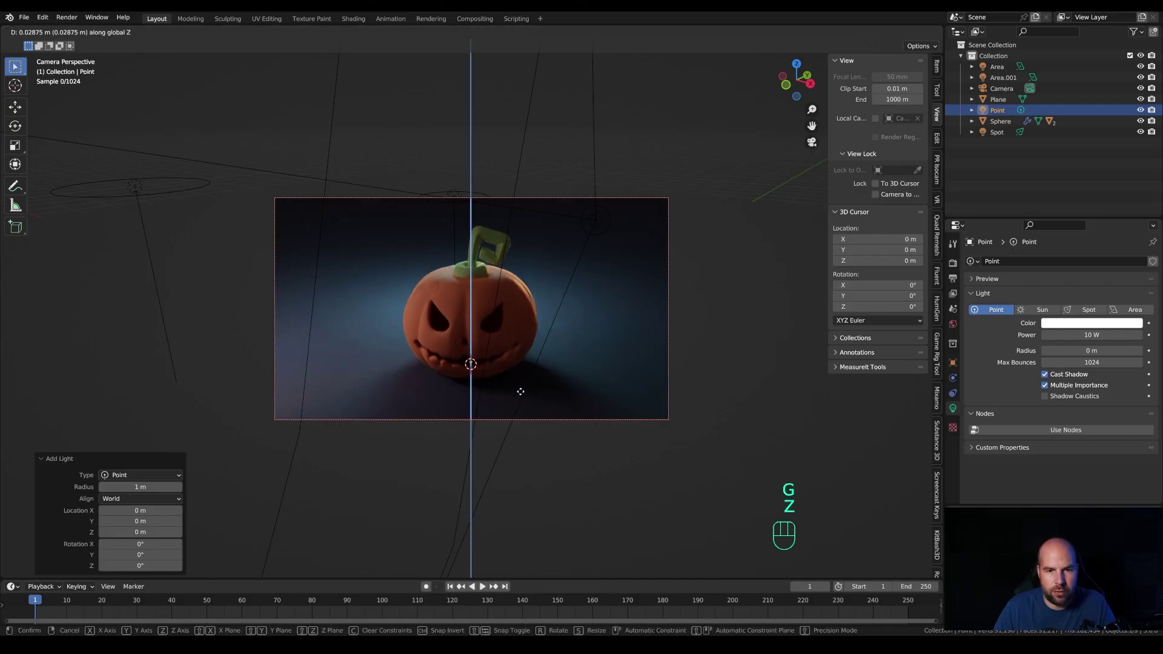
left_click(523, 360)
left_click(1084, 335)
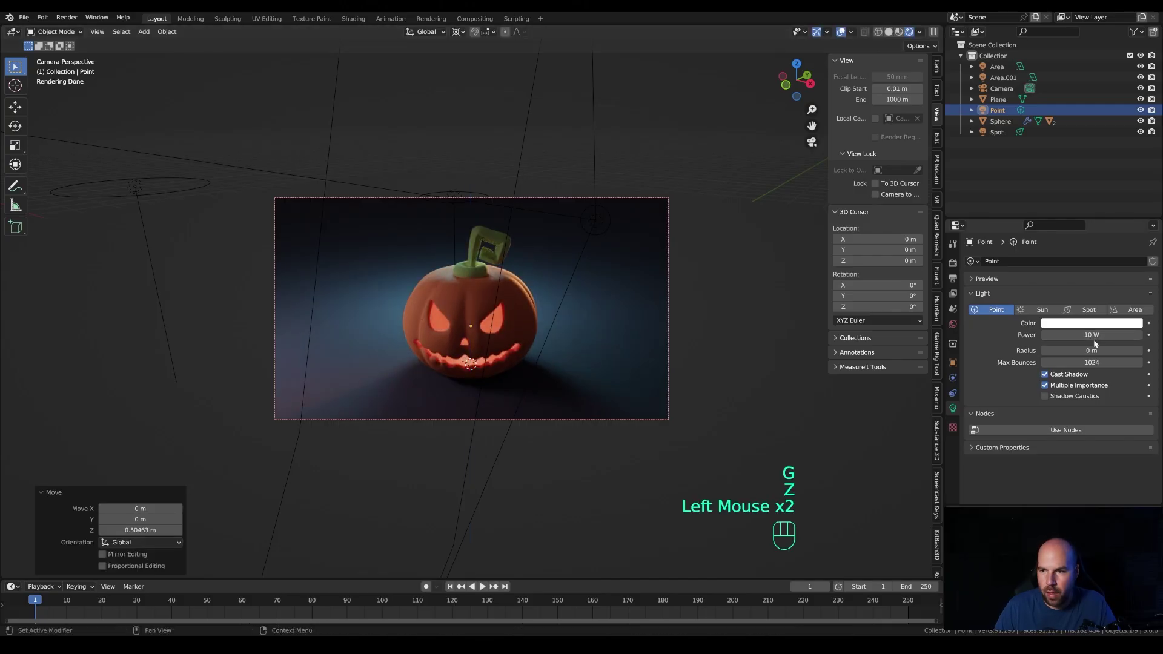
left_click(1085, 335)
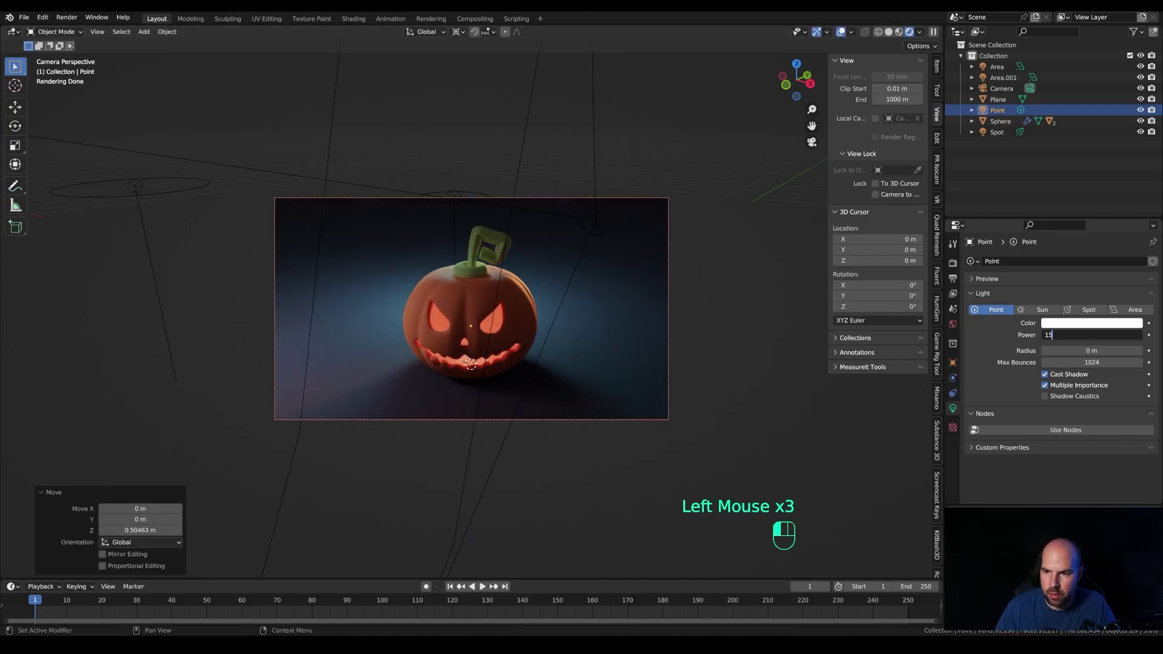
Step: Try subsurface values of 0.1 and 0.005 on the pumpkin's material, and settle on 0.05
left_click(509, 290)
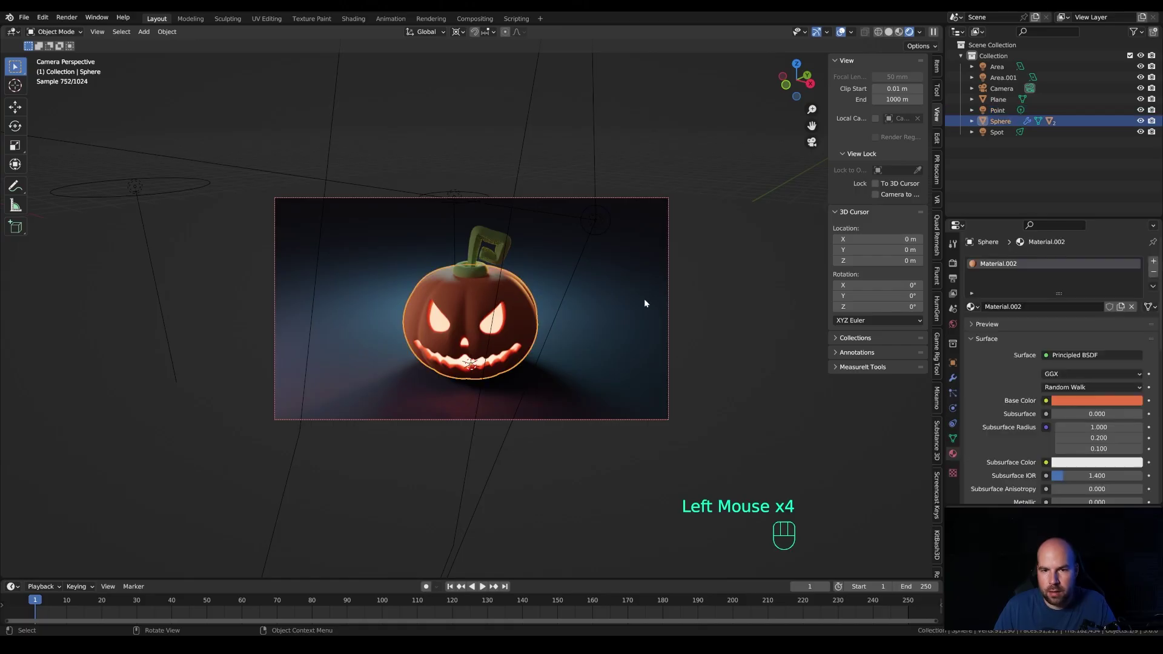
scroll(1030, 361, "down", 1)
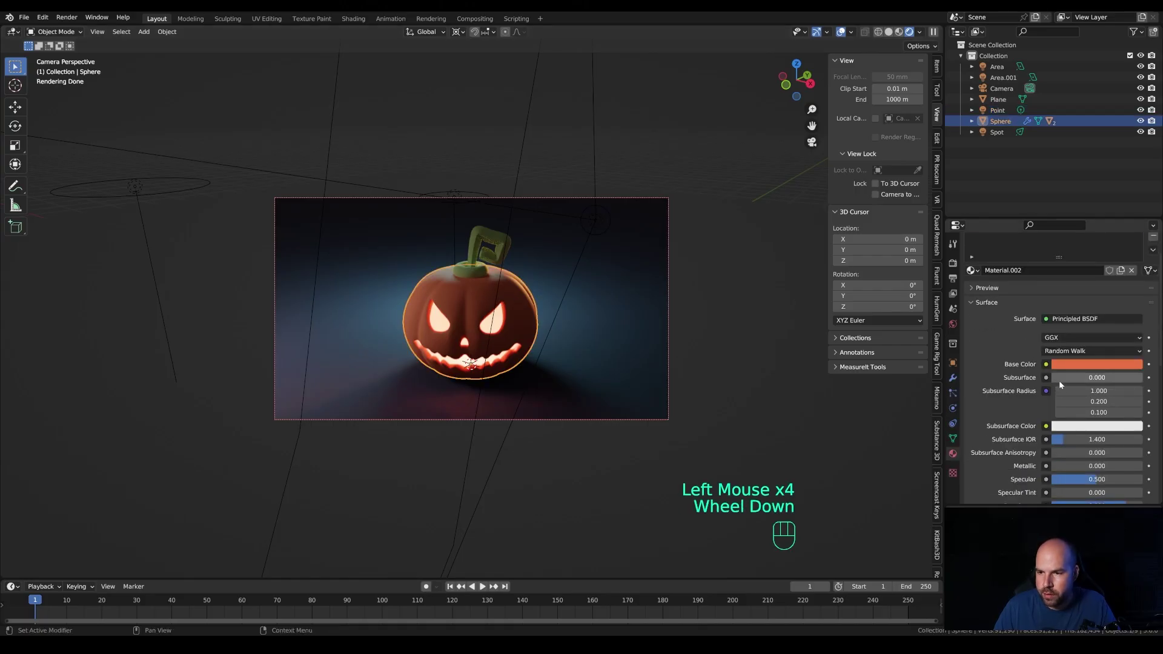
left_click(1066, 378)
type("0.1")
key("Return")
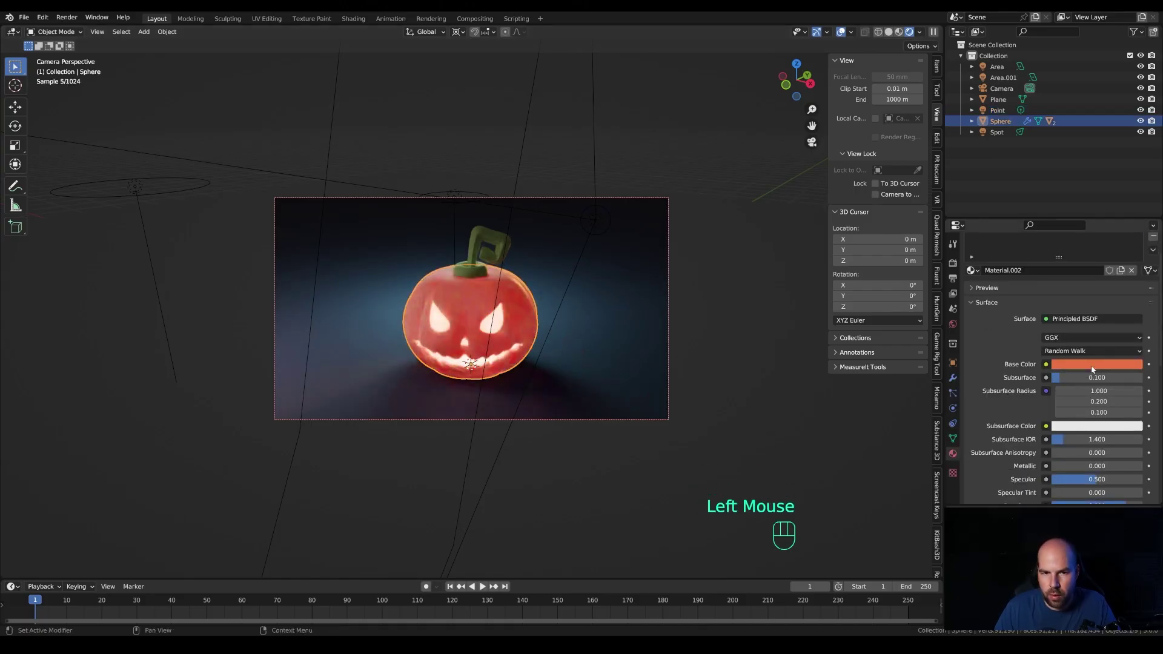
double_click(1094, 377)
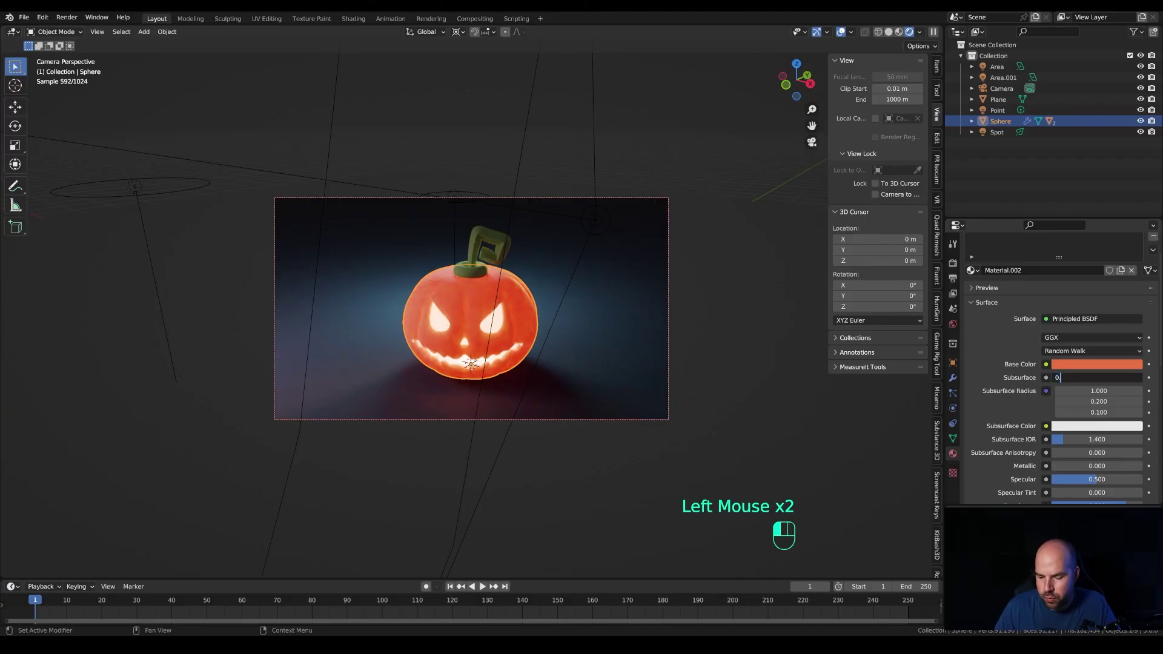
type("0.005")
key("Return")
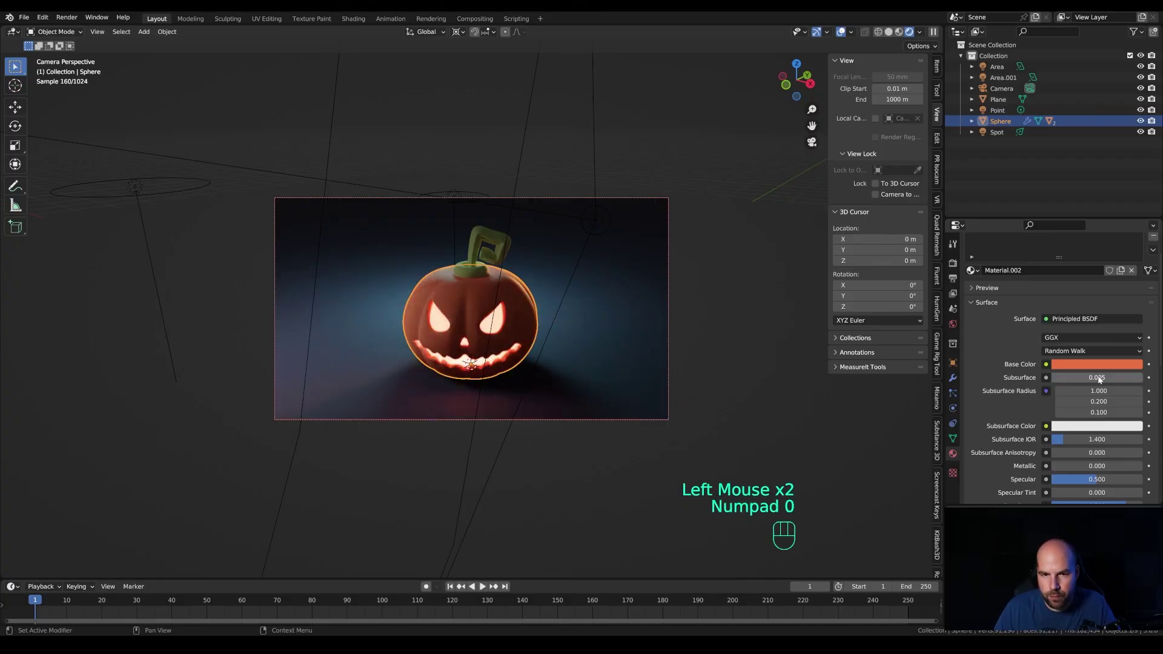
left_click(1104, 377)
type("0.05")
key("Return")
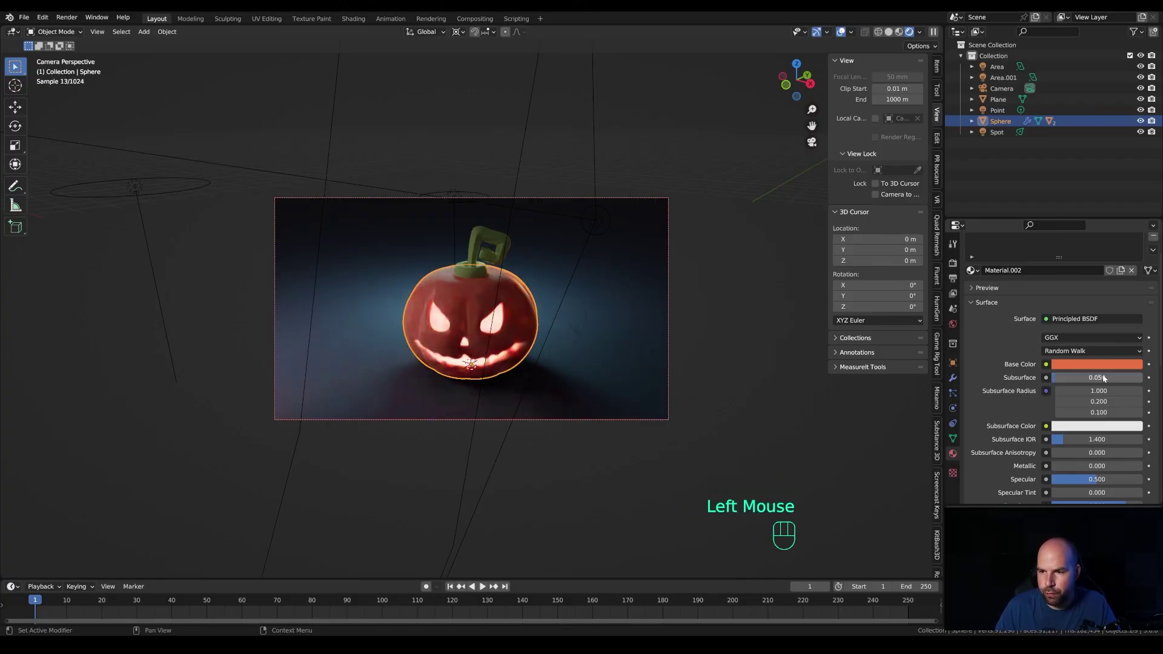
Step: Try 0.1 for the first subsurface radius value of the pumpkin's material, and settle on 0.2
left_click(1111, 391)
left_click(1111, 391)
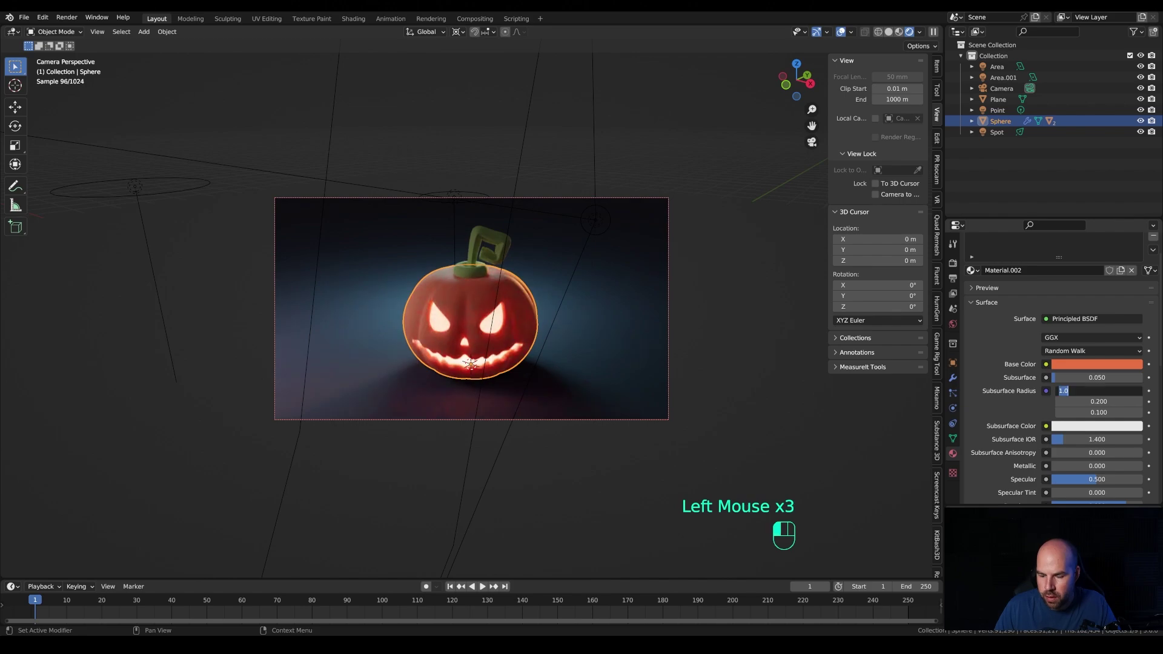
type("0.1")
key("Return")
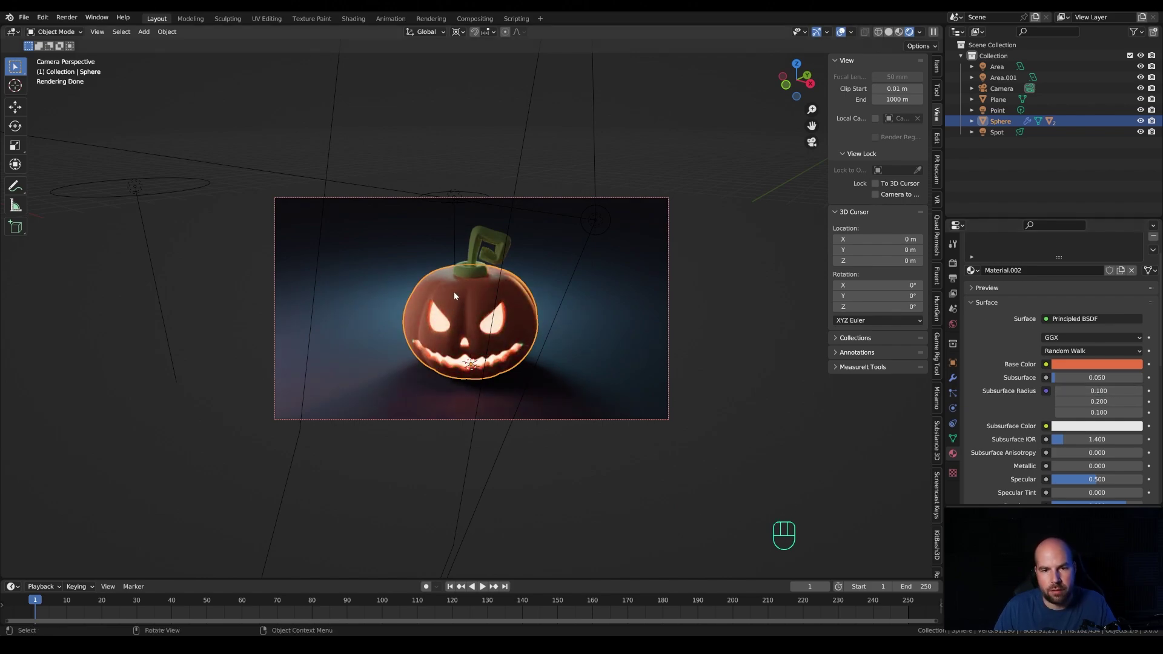
left_click(1099, 391)
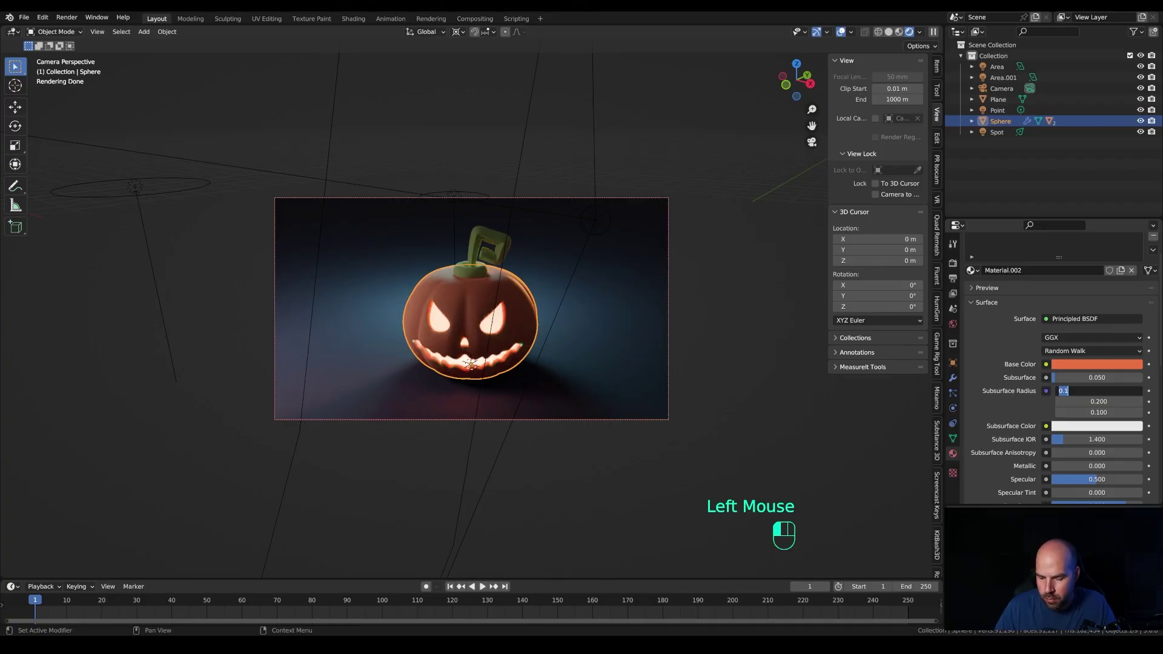
key("Return")
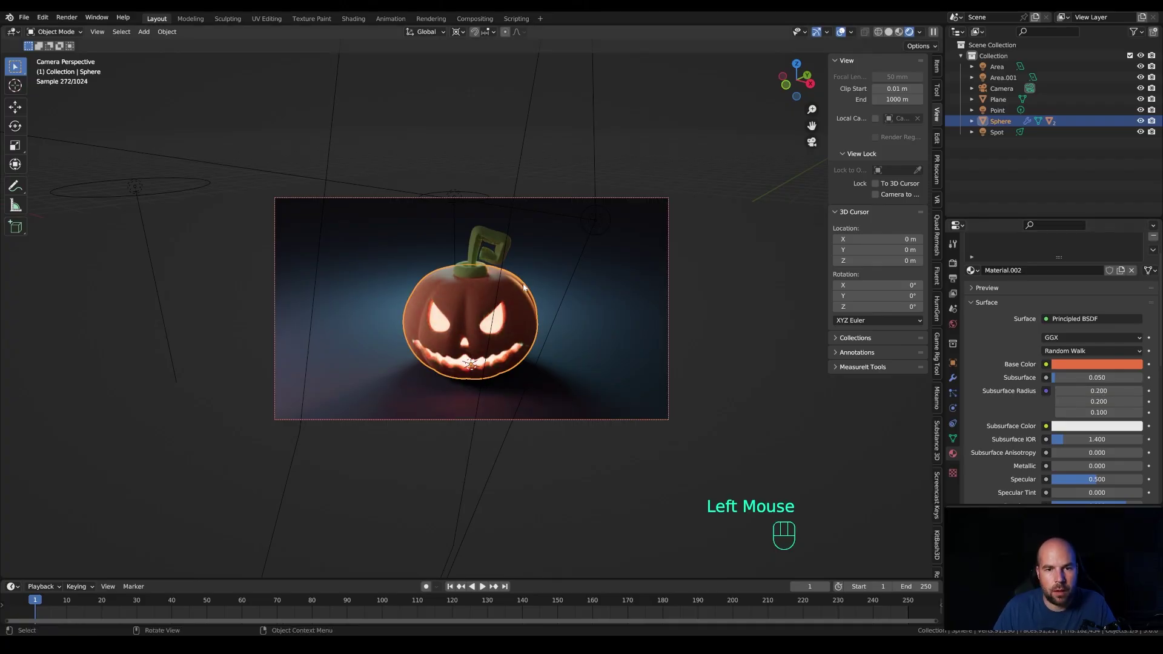
Step: Duplicate the white area light and move the copy about 2.34 m in X, 2.61 m in Y and 1.72 m in Z, above the pumpkin
left_click(145, 239)
left_click(147, 278)
key("shift+d")
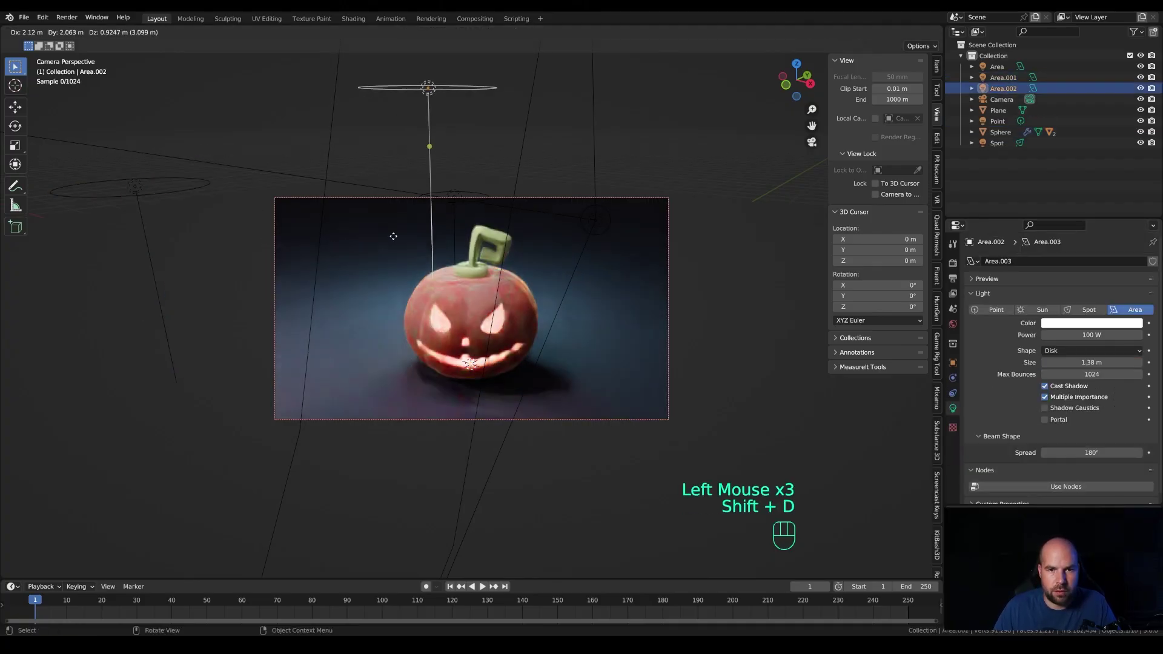
left_click(436, 176)
Step: Raise the duplicated area light about 0.89 m along global Z and return to the camera view
scroll(510, 194, "down", 2)
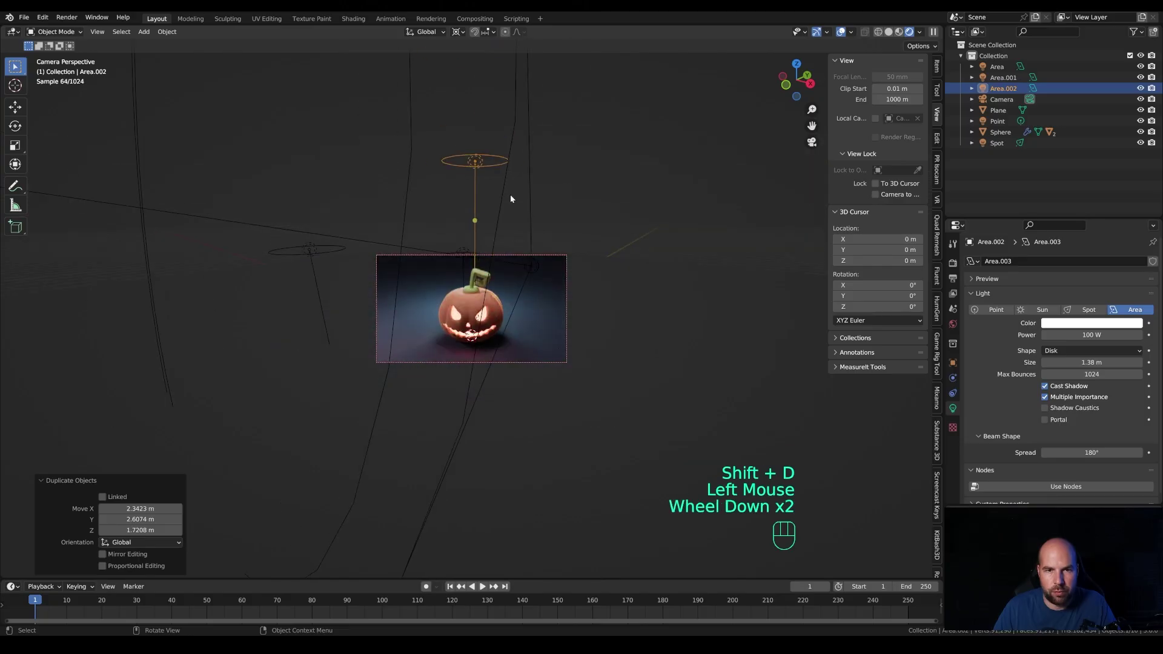
key("g")
key("z")
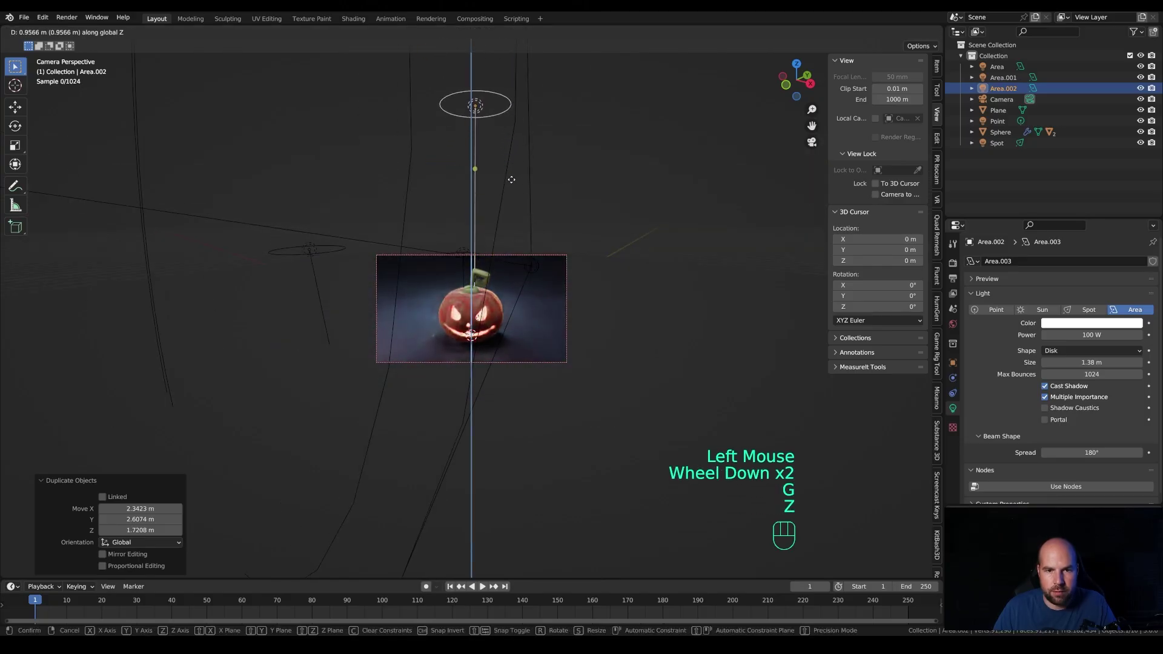
left_click(568, 198)
middle_click_drag(569, 196, 554, 223)
scroll(553, 223, "down", 2)
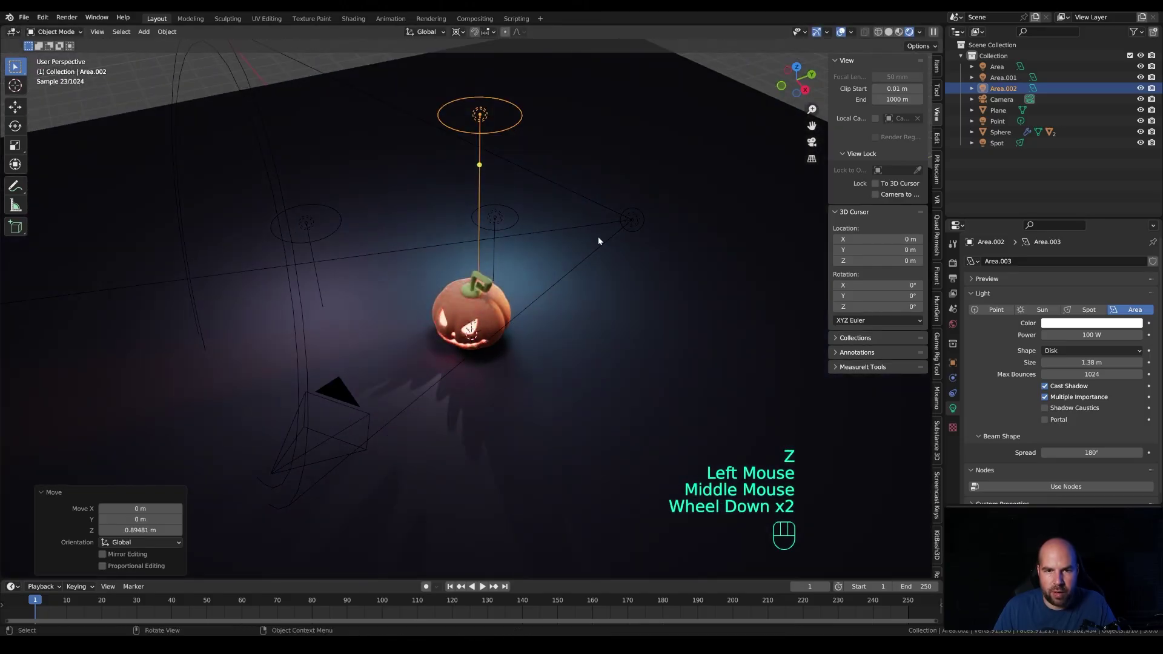
key("KP_0")
scroll(569, 250, "up", 4)
Step: Tint the world background purple and brighten it
left_click(953, 324)
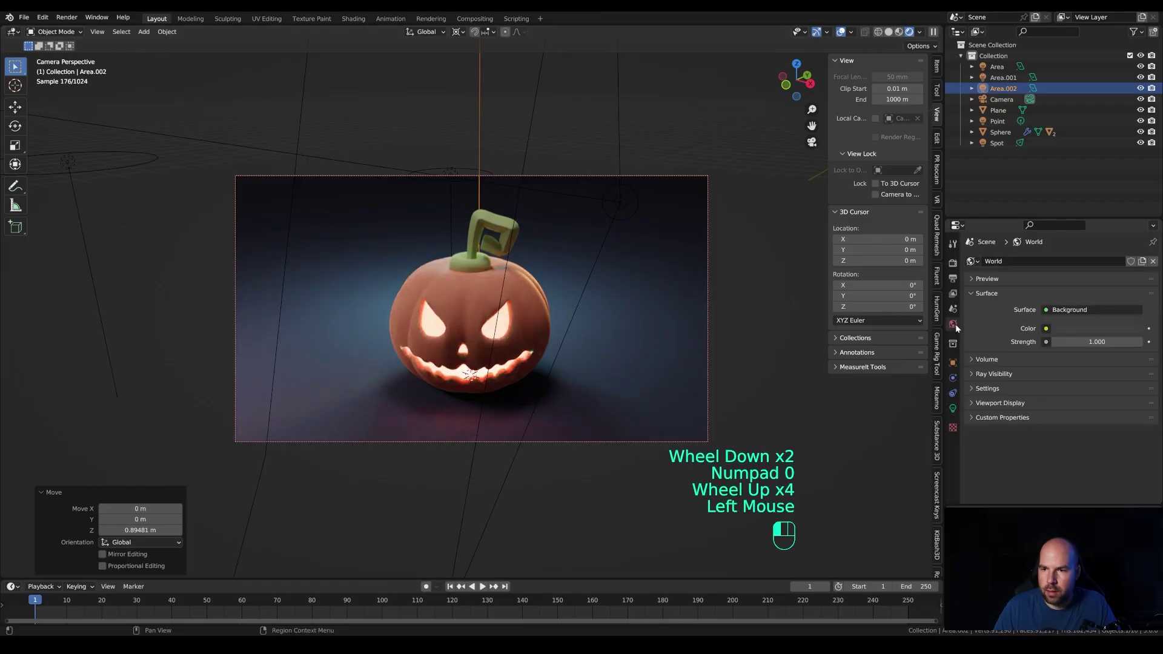
left_click(1066, 329)
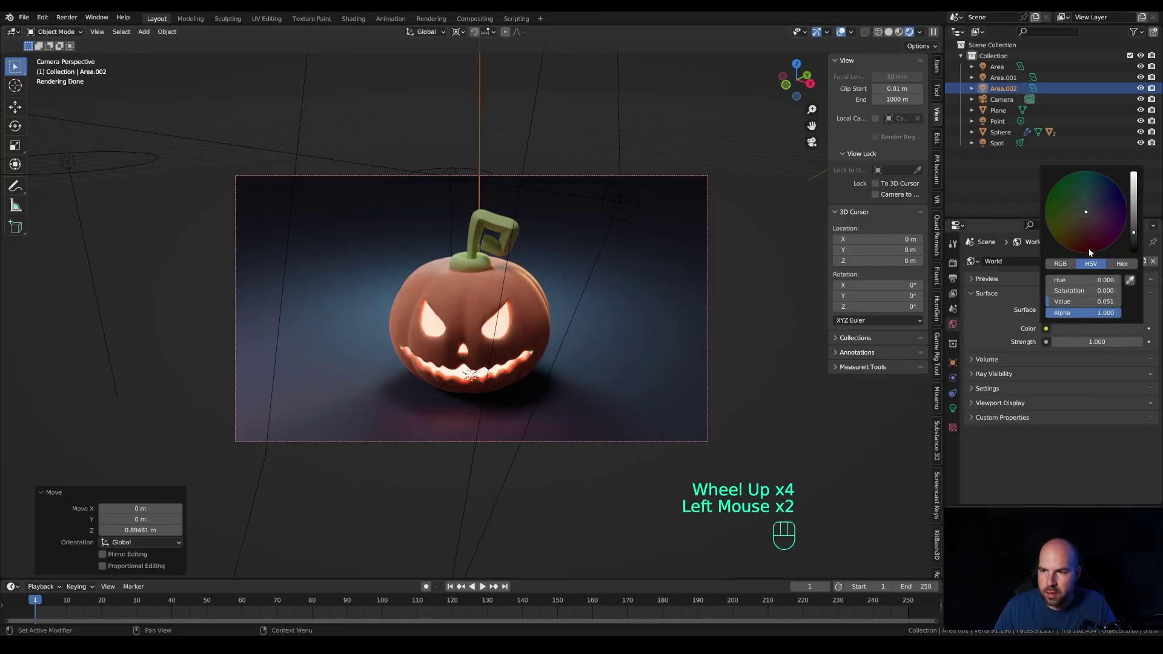
left_click(1096, 211)
left_click_drag(1133, 232, 1133, 201)
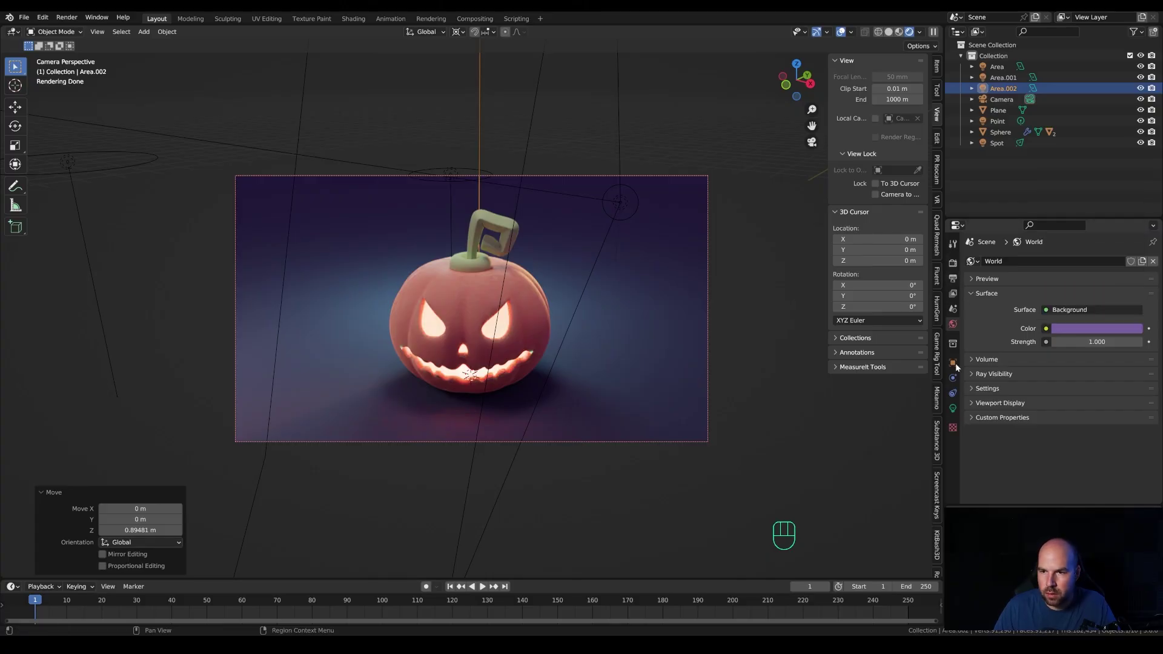
Step: Set the color management look to Medium High Contrast and the exposure to 0.5
left_click(953, 263)
scroll(1045, 413, "down", 4)
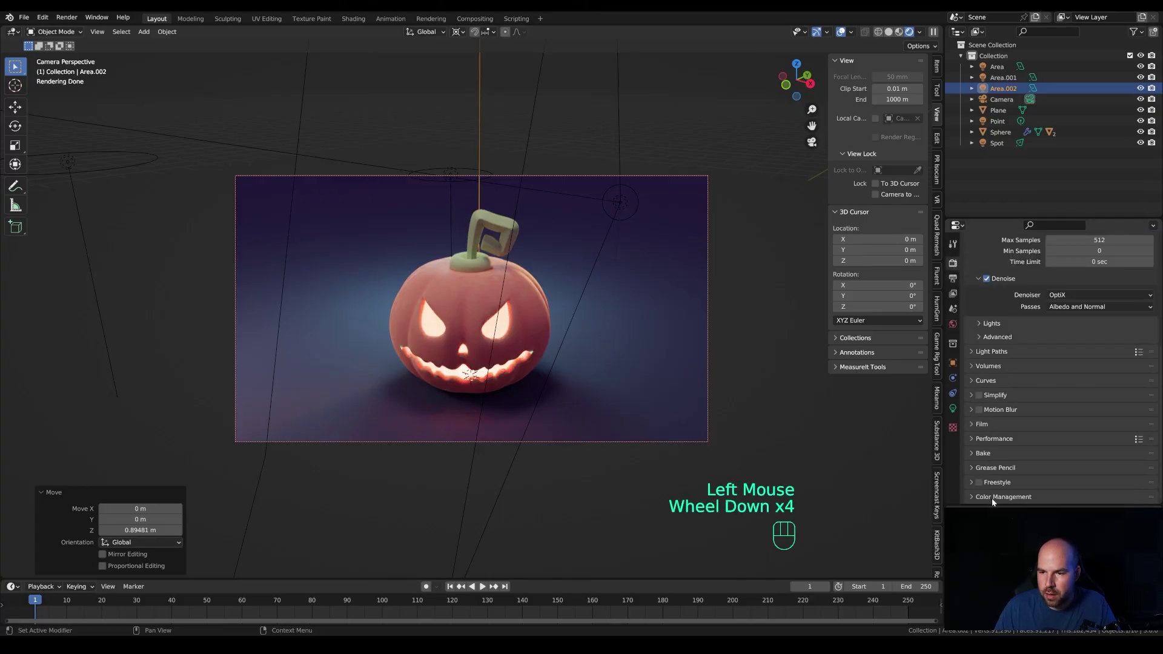
left_click(992, 498)
scroll(1028, 466, "down", 2)
left_click(1075, 445)
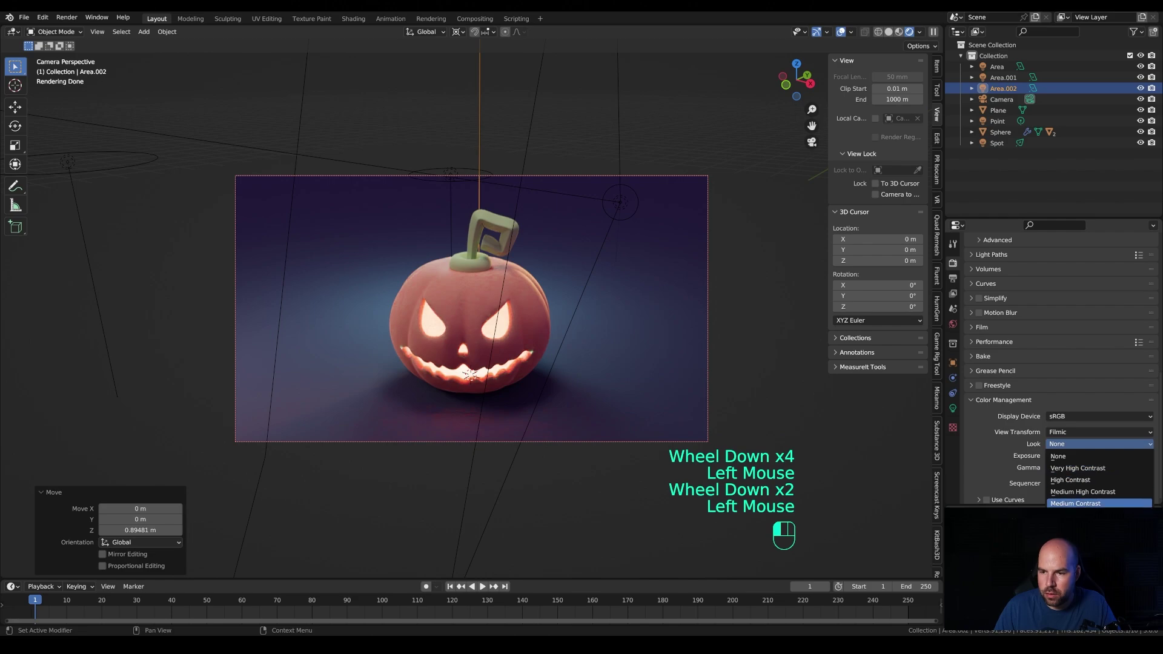
left_click(1082, 492)
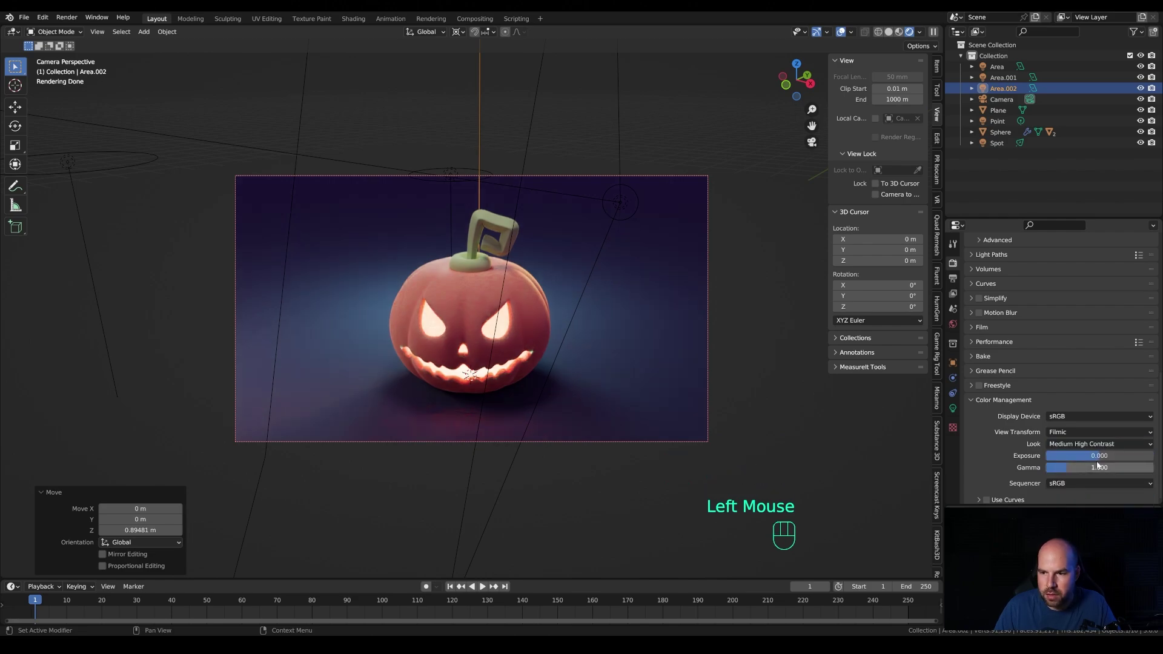
left_click_drag(1098, 455, 1101, 455)
Step: Move the camera slightly closer to the pumpkin along its local Z axis
key("g")
key("z")
key("z")
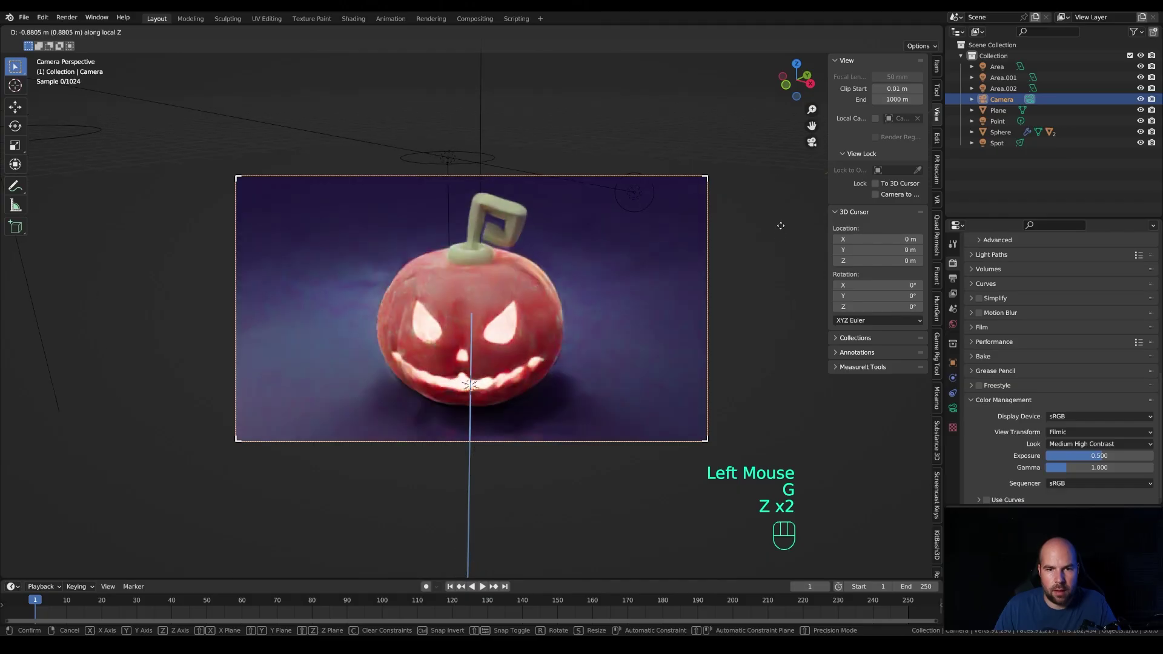
left_click(779, 246)
Step: Shift the base color of the pumpkin's material to a more saturated red-orange
left_click(470, 315)
left_click(953, 456)
scroll(1057, 353, "up", 2)
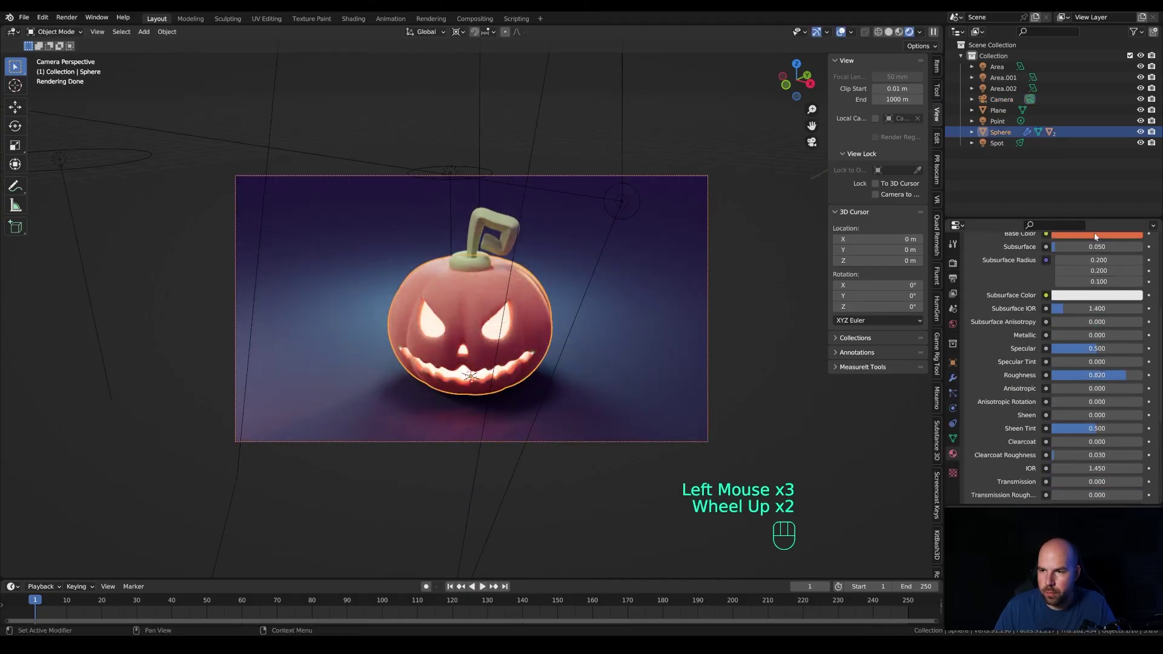
left_click(1095, 235)
left_click_drag(1080, 149, 1079, 151)
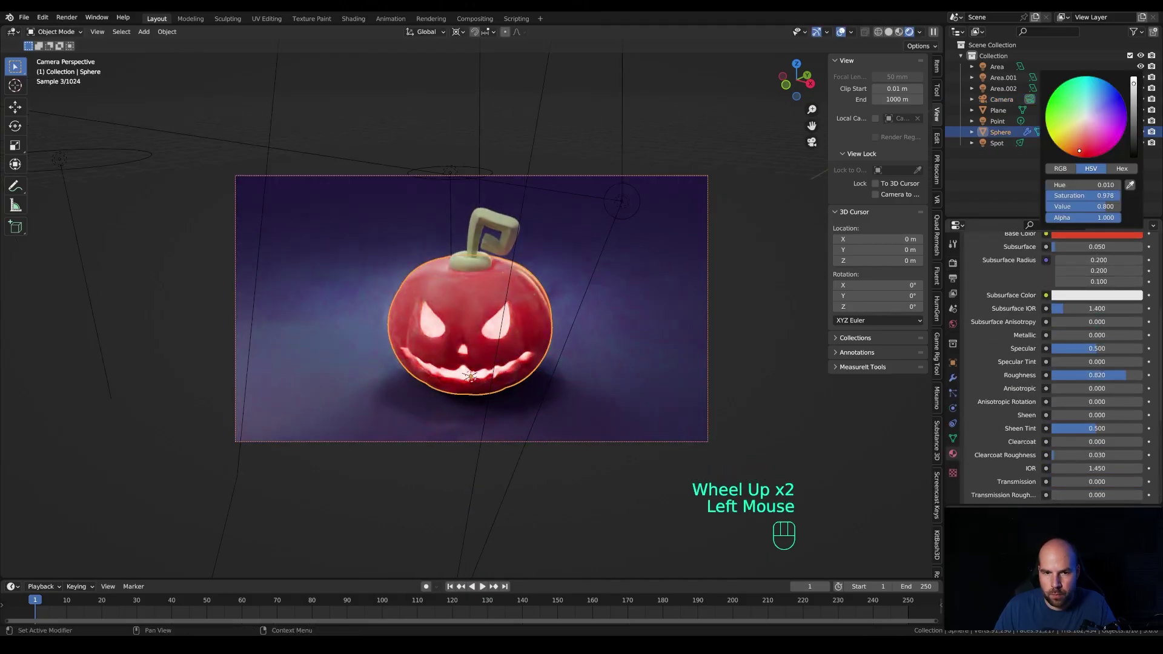
Step: Set the cyan area light's power to 500 W and reposition it behind the pumpkin, lowering it about 1.22 m along Z
left_click(996, 67)
key("KP_0")
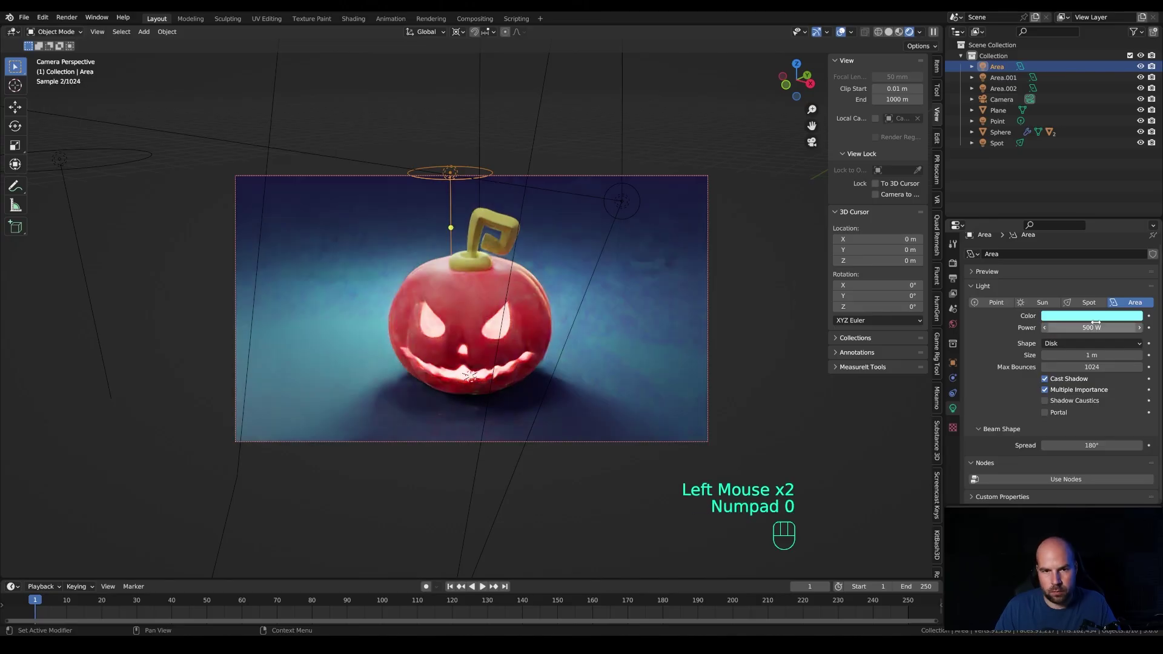
key("g")
key("shift+z")
left_click(569, 292)
key("g")
key("z")
left_click(569, 292)
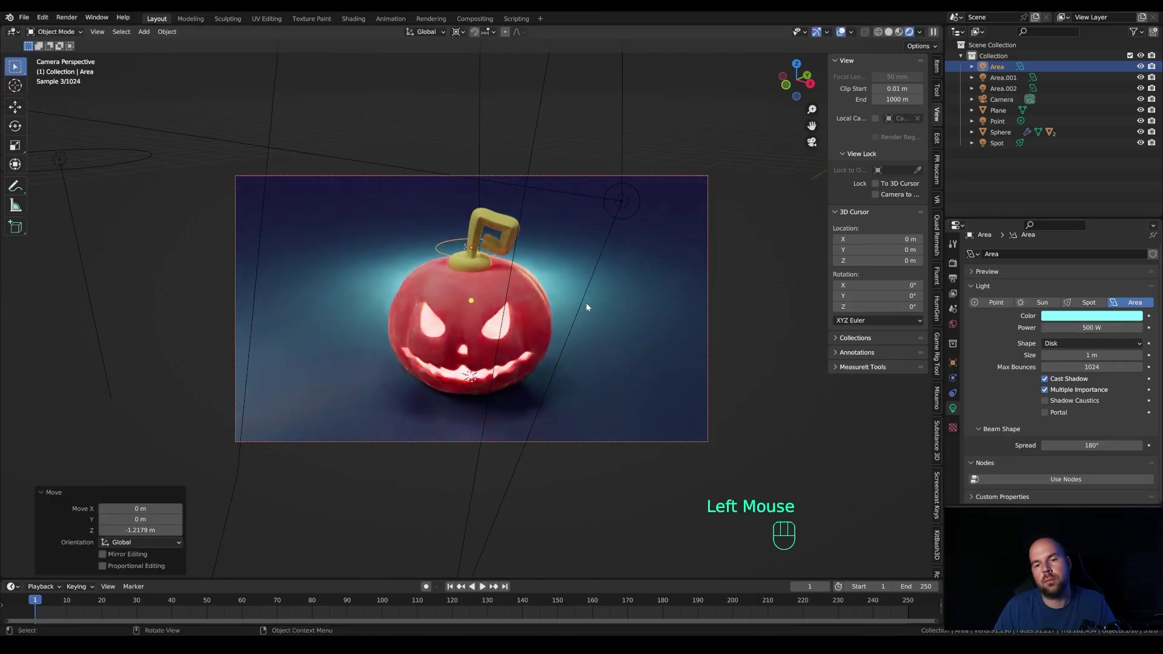
Step: Reduce the subsurface of the pumpkin's material to 0.025 and shift its base color to orange with hue 0.033 and saturation 0.973
left_click(587, 306)
scroll(1060, 375, "down", 2)
left_click(469, 327)
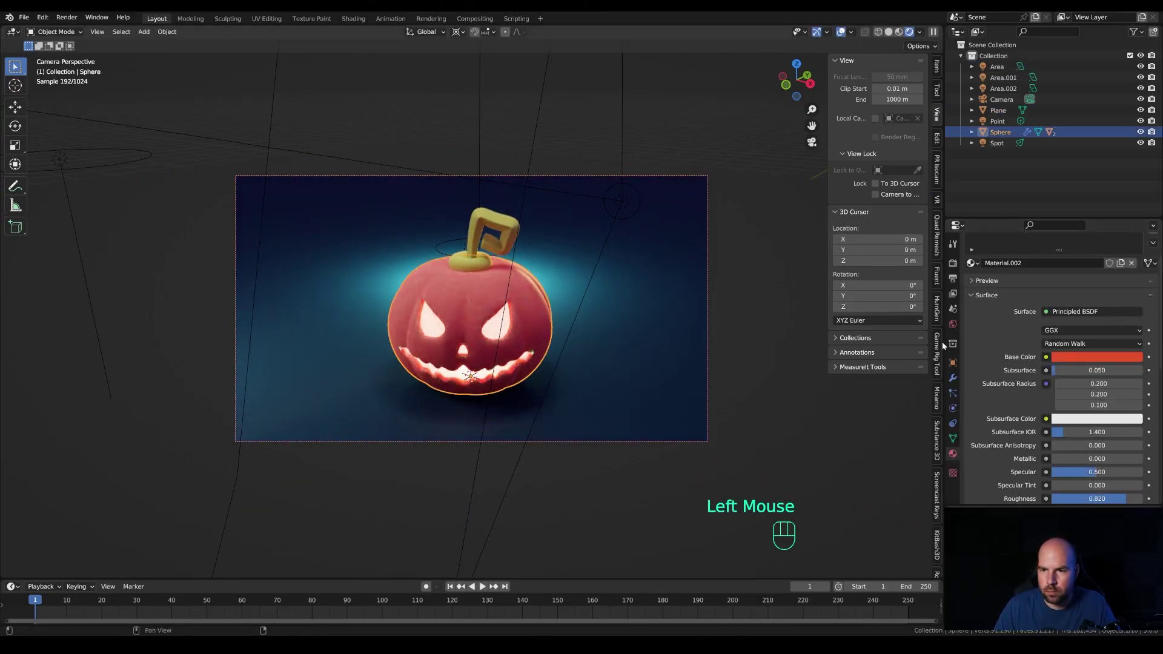
left_click_drag(1104, 370, 1096, 365)
left_click(1096, 357)
left_click(1084, 240)
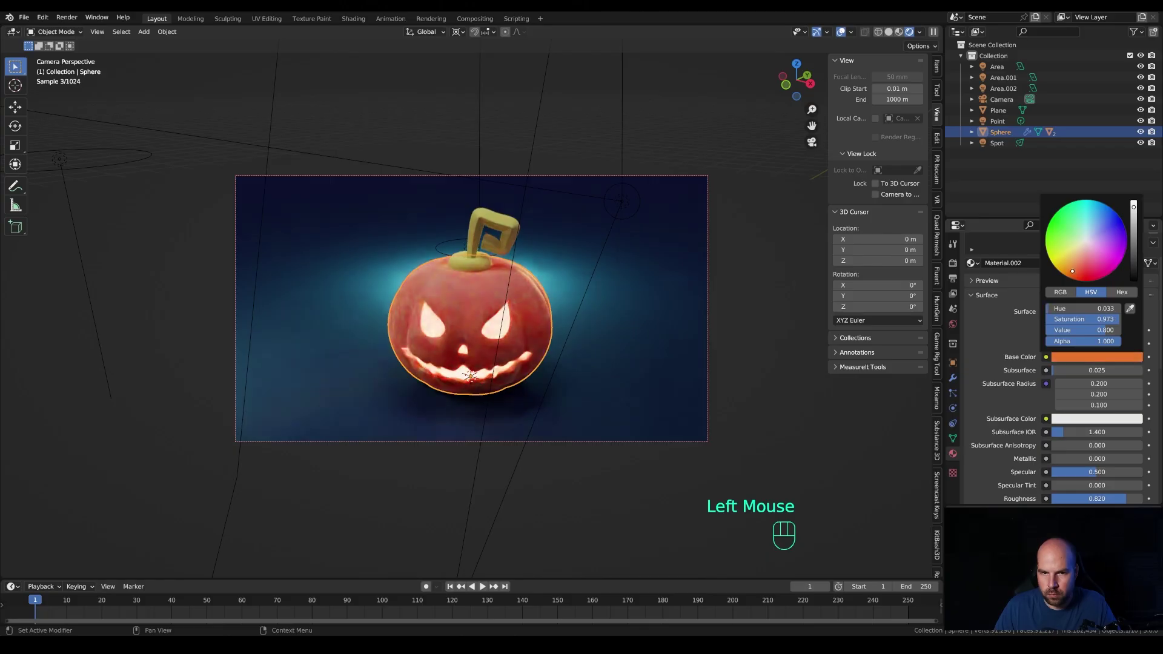
Step: Set the color management look to High Contrast and the exposure to about 1.189, and clear the selection
left_click(952, 262)
scroll(1045, 451, "down", 4)
left_click_drag(1084, 453, 1109, 453, "shift")
left_click(1097, 441)
left_click(1095, 453)
left_click(729, 173)
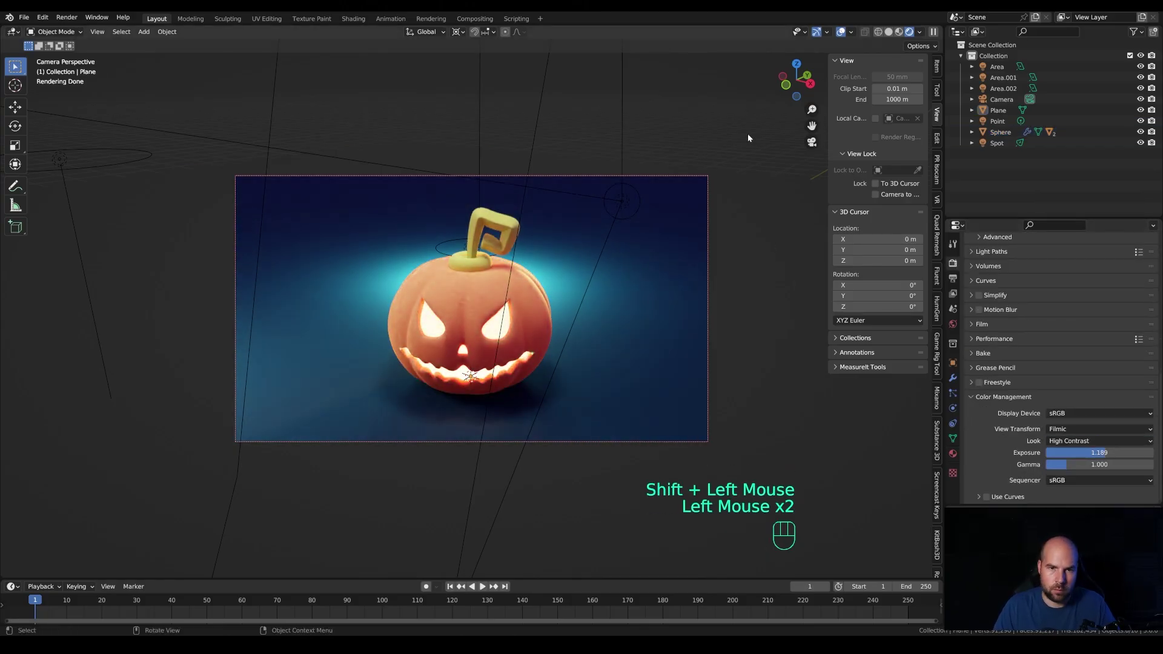